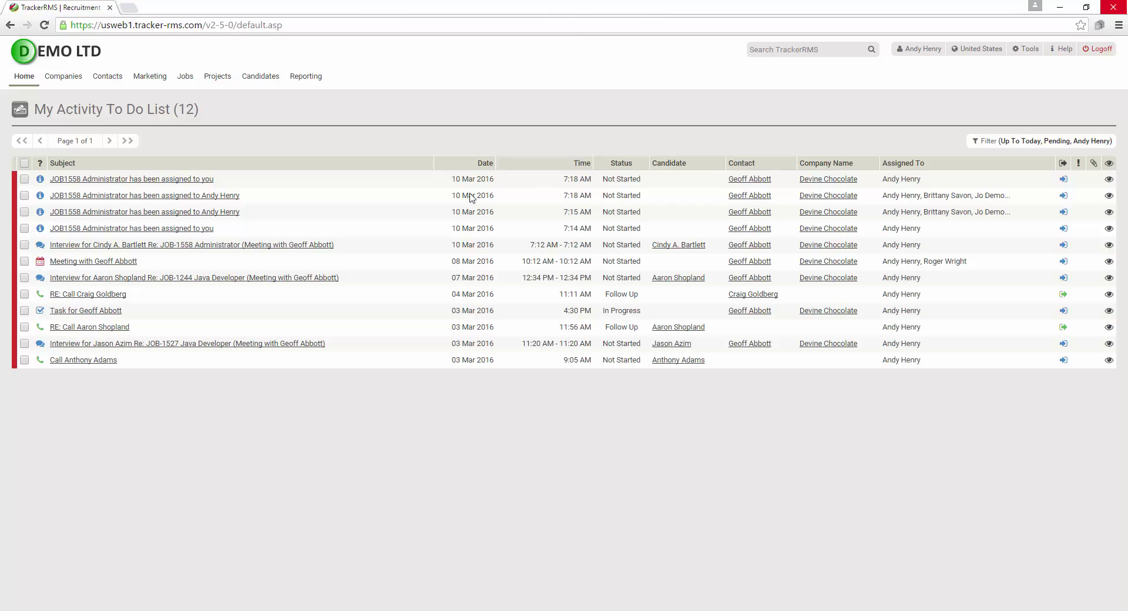
Try a quick search for 'java developer' in place of 1555, then clear the search box
mouse_move(184, 84)
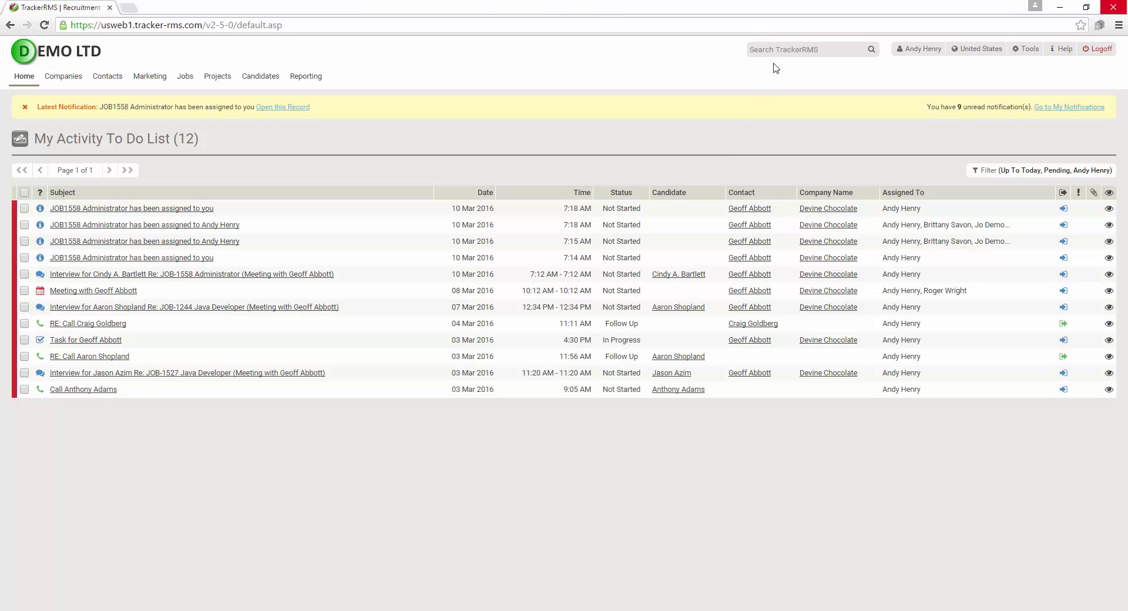
click(782, 47)
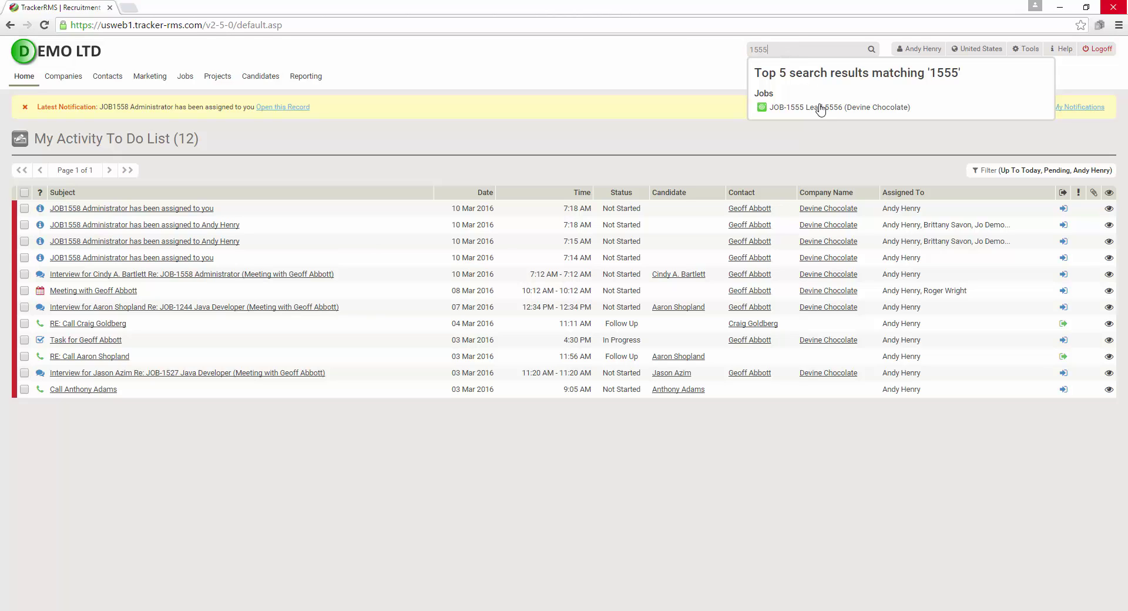
drag(808, 54, 672, 35)
text(java)
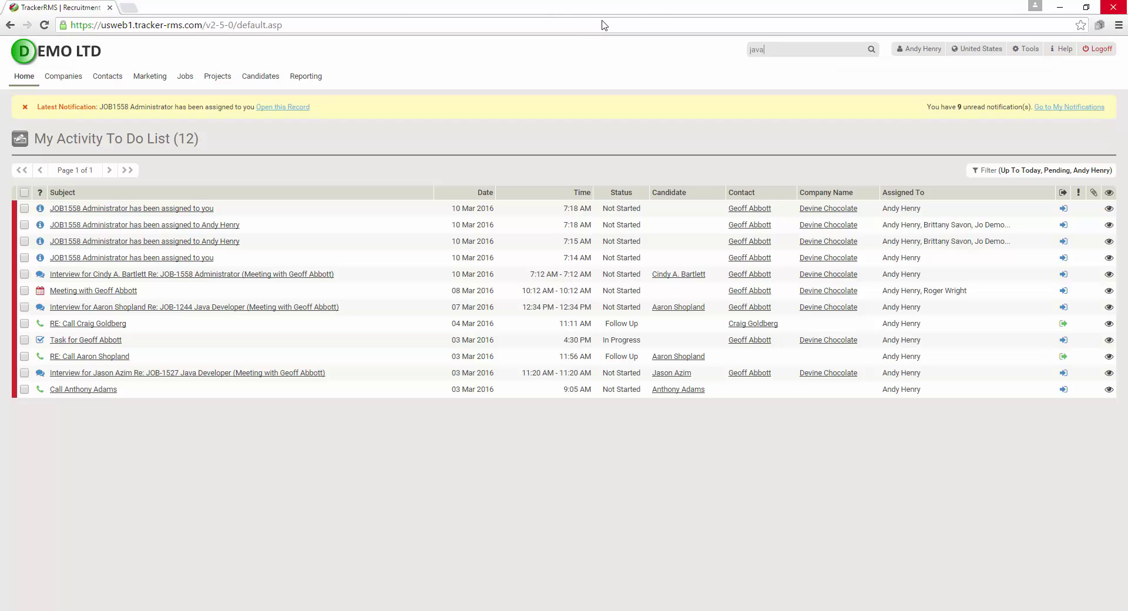
text( developer)
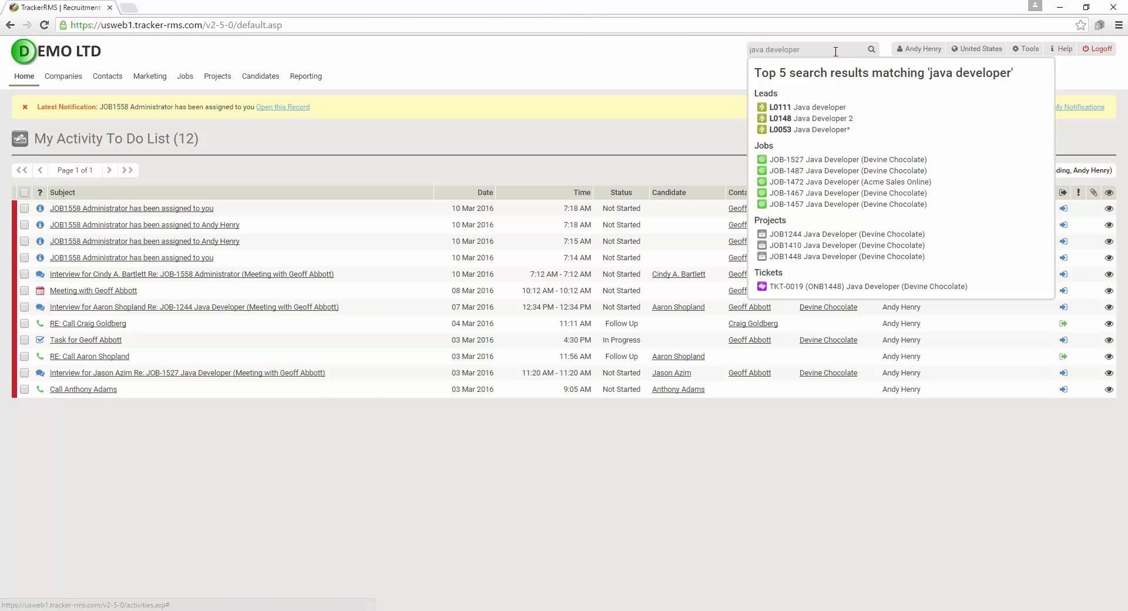
drag(796, 50, 643, 53)
key(BackSpace)
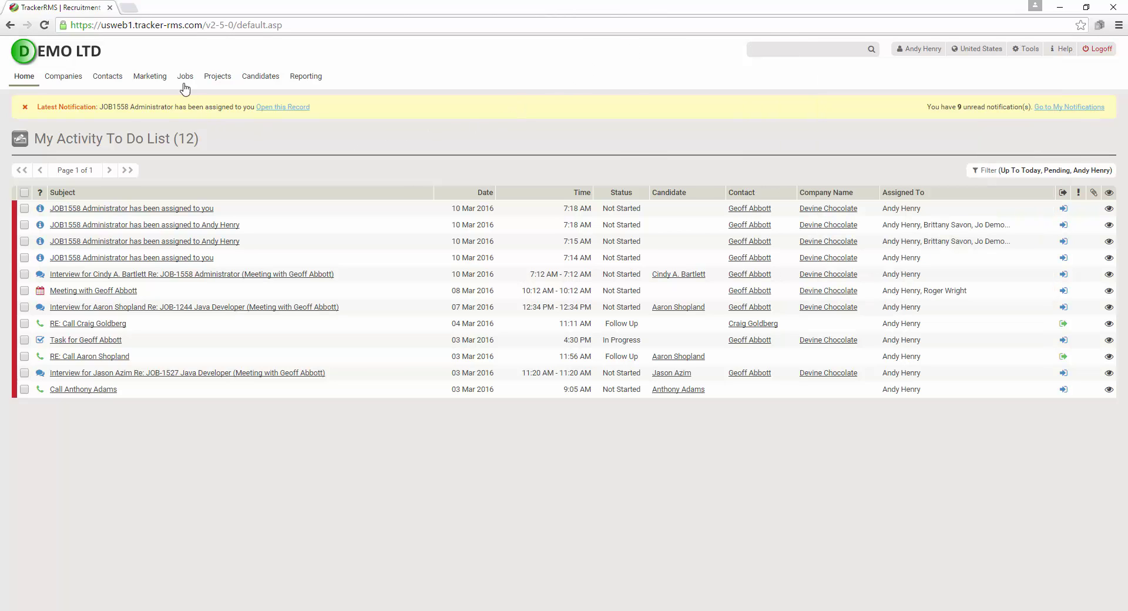
Run an Advanced Job Search with Job Name containing 'Java Developer'
mouse_move(184, 78)
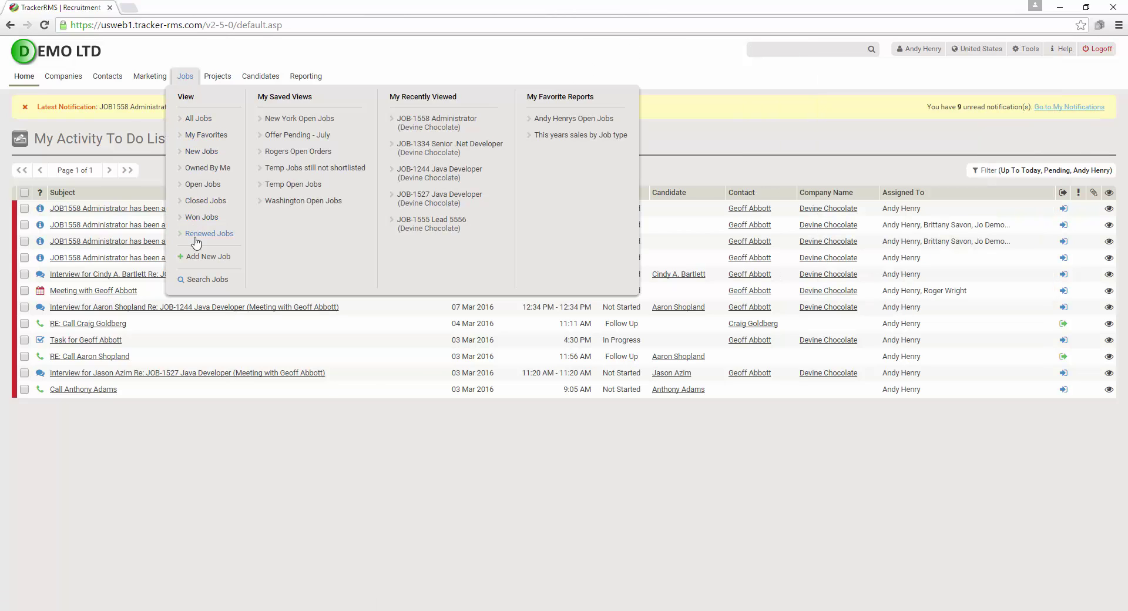
click(205, 283)
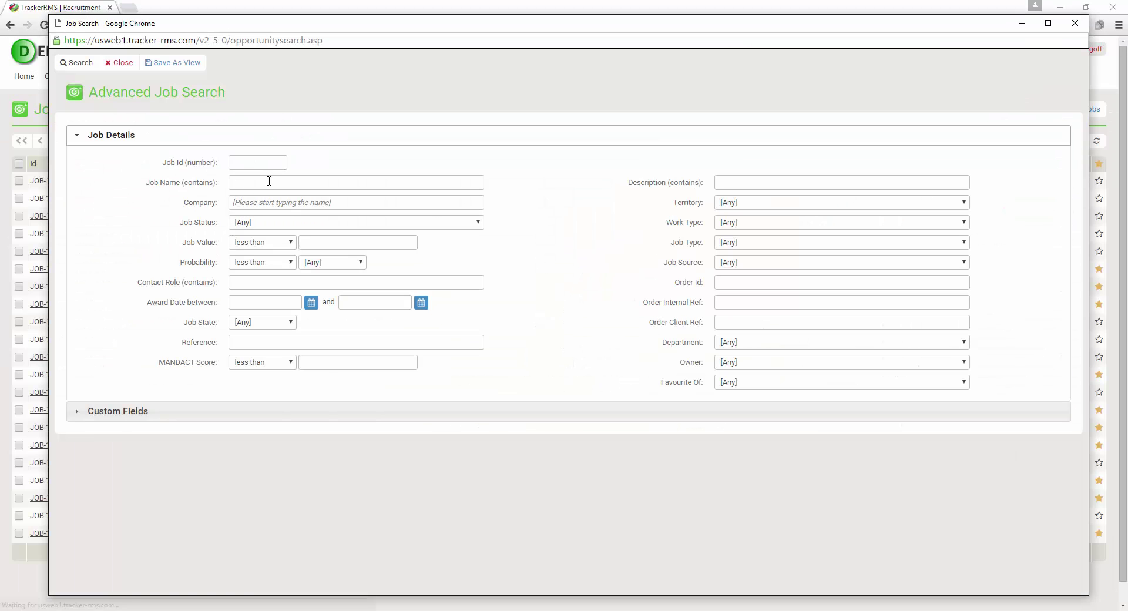
click(277, 182)
text(Java)
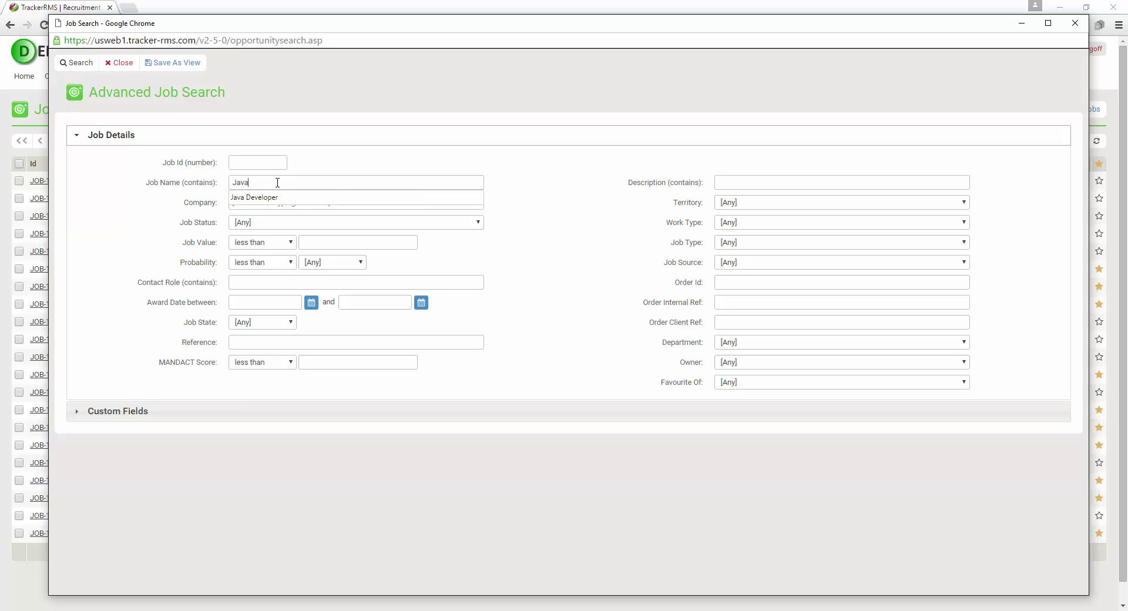
key(Down)
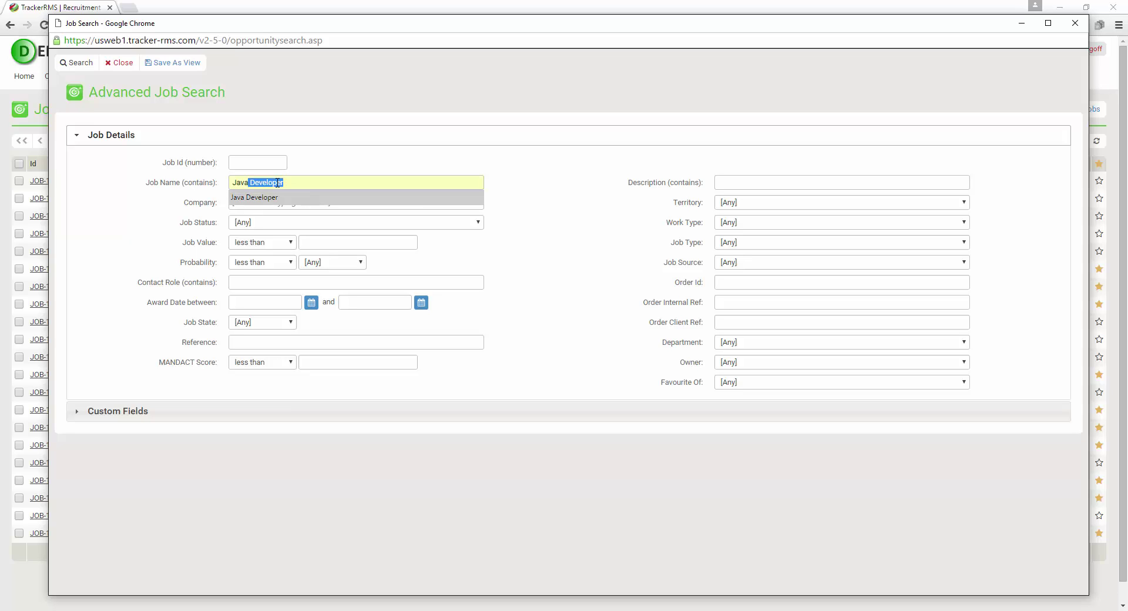
key(Tab)
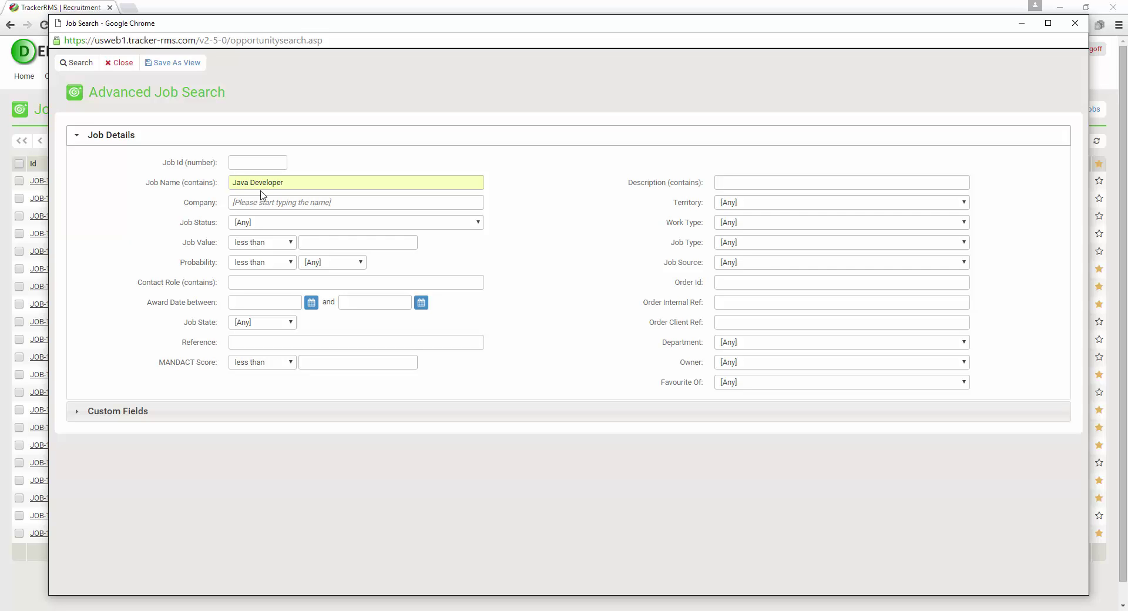
click(77, 63)
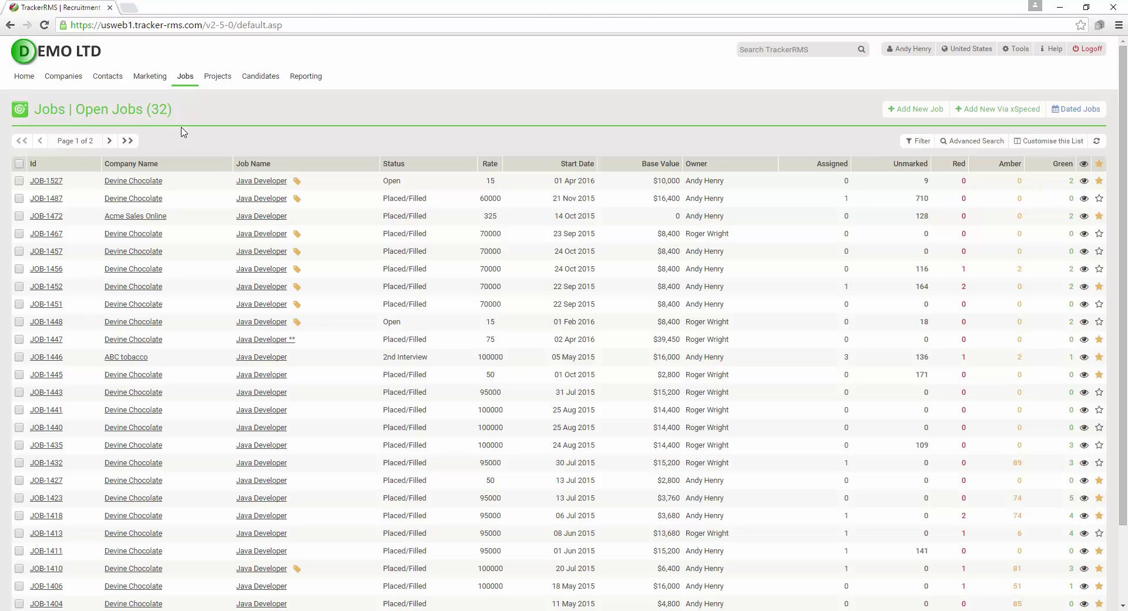
List all jobs, then switch the view to Open Jobs to show all 21
mouse_move(190, 80)
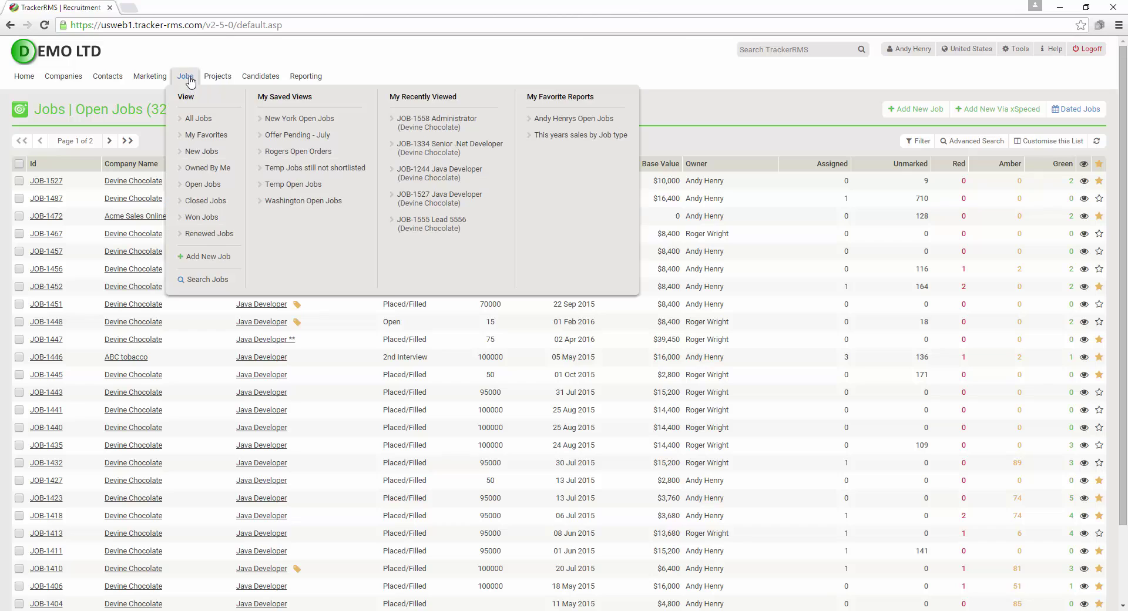
click(206, 120)
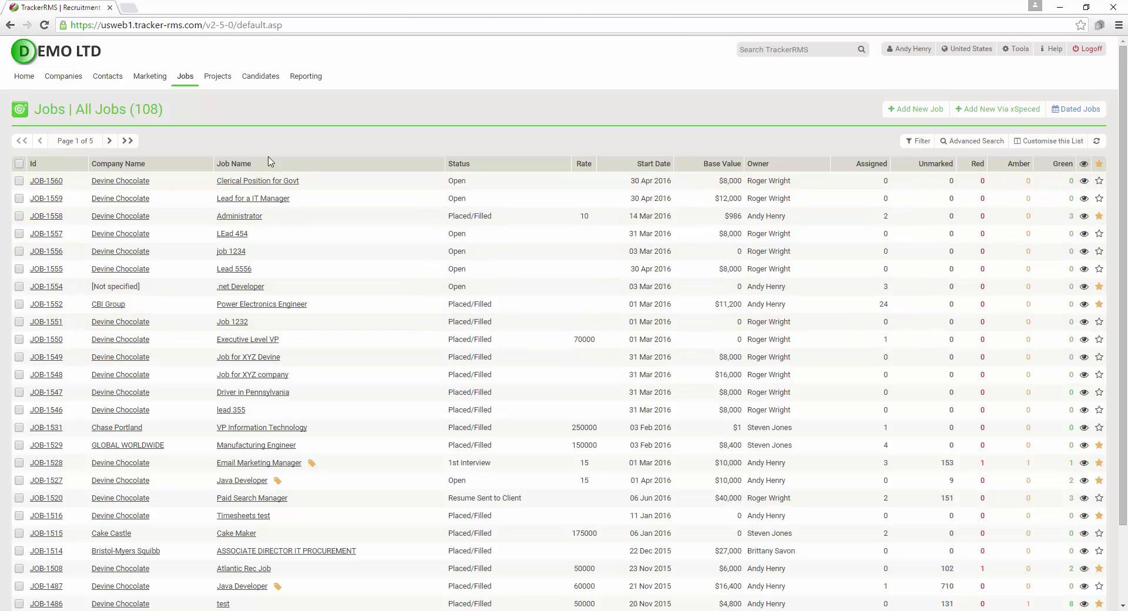
mouse_move(188, 87)
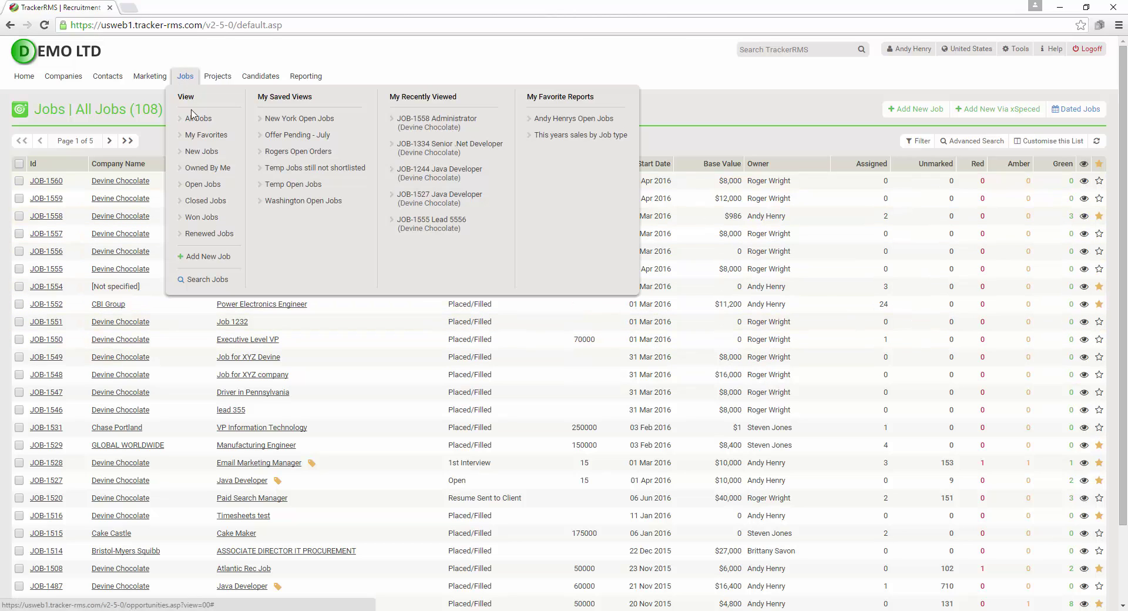
click(202, 186)
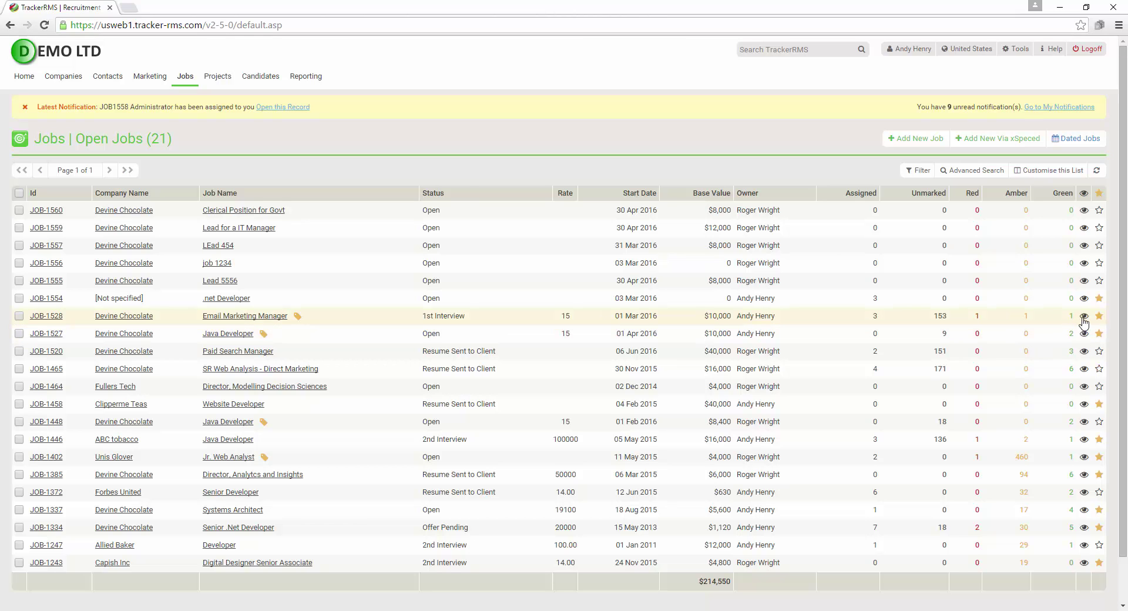
Preview job JOB-1528, close the preview, and show the list's Filter options
mouse_move(1084, 317)
scroll(954, 279, down, 3)
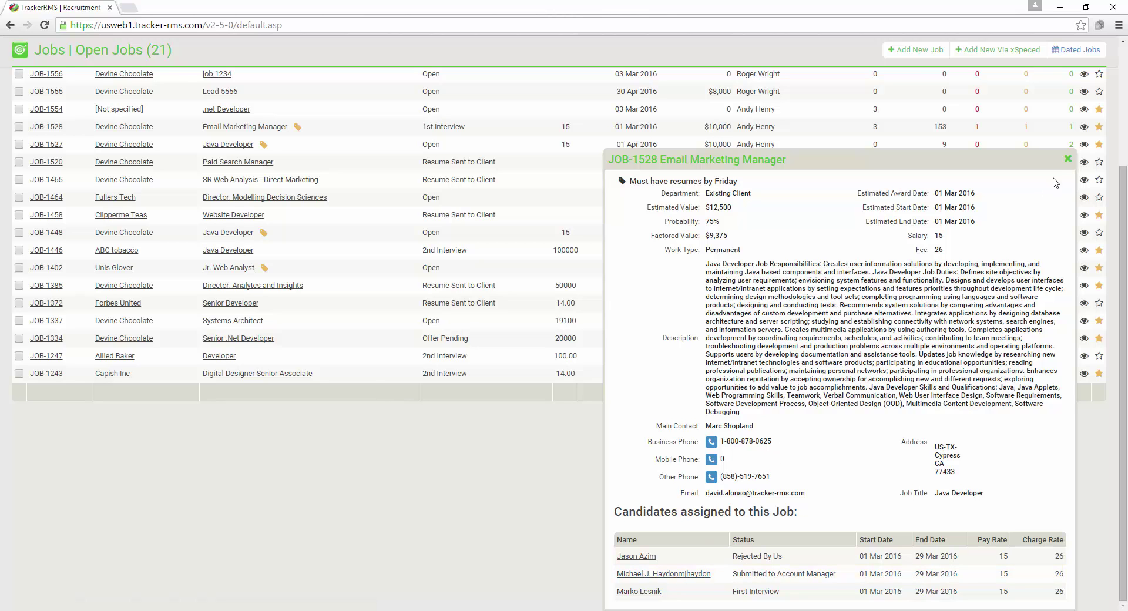
click(1067, 160)
scroll(1004, 253, up, 3)
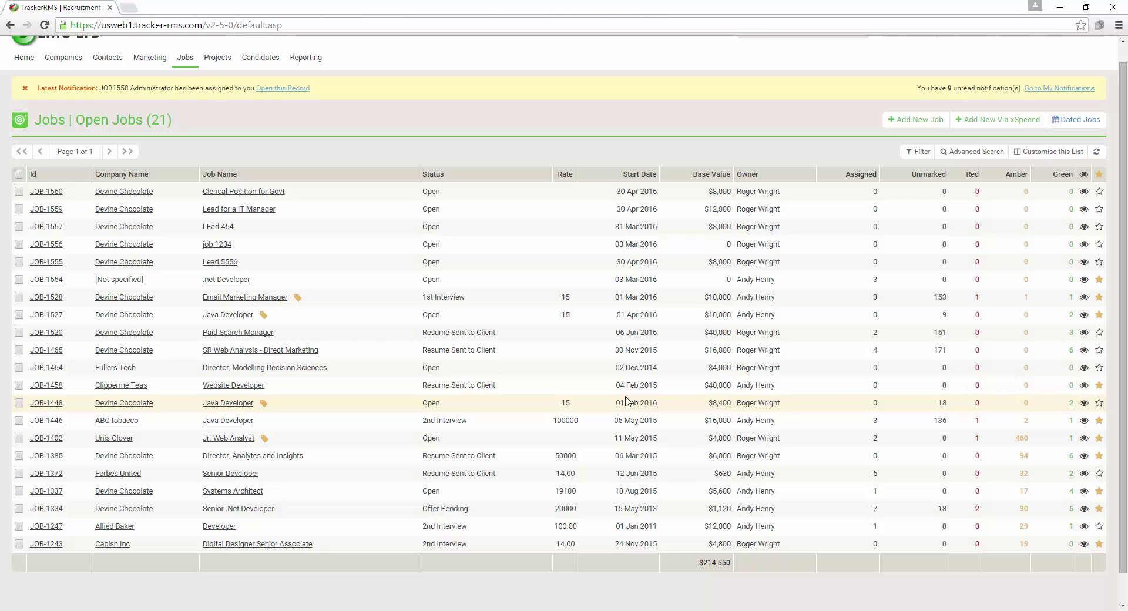
click(921, 152)
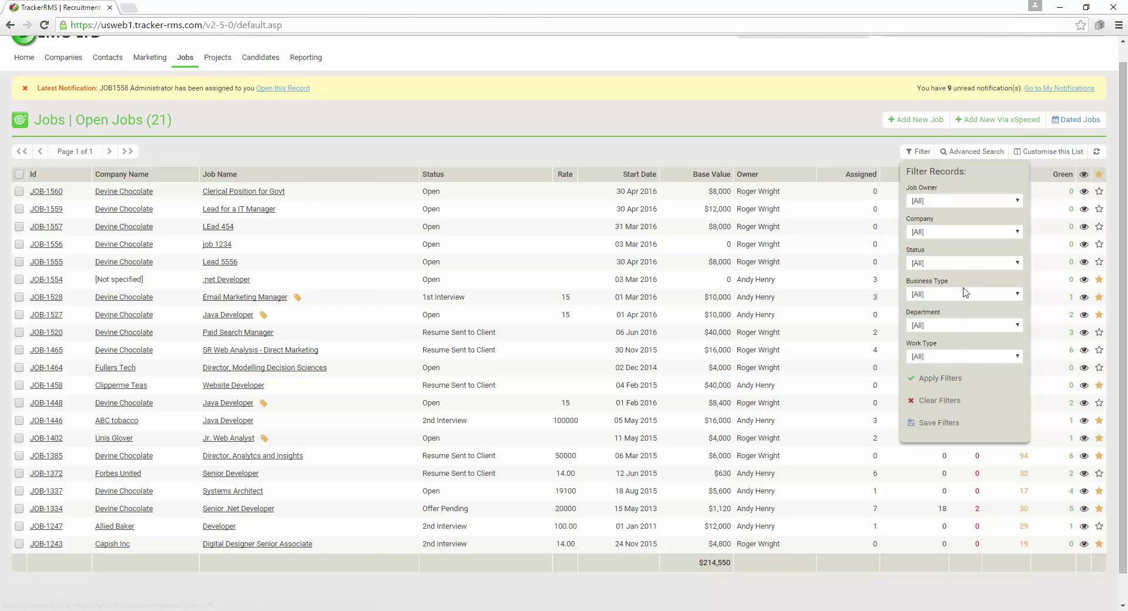
Apply a Status filter of 1st Interview, then reopen Filter and clear it
click(972, 264)
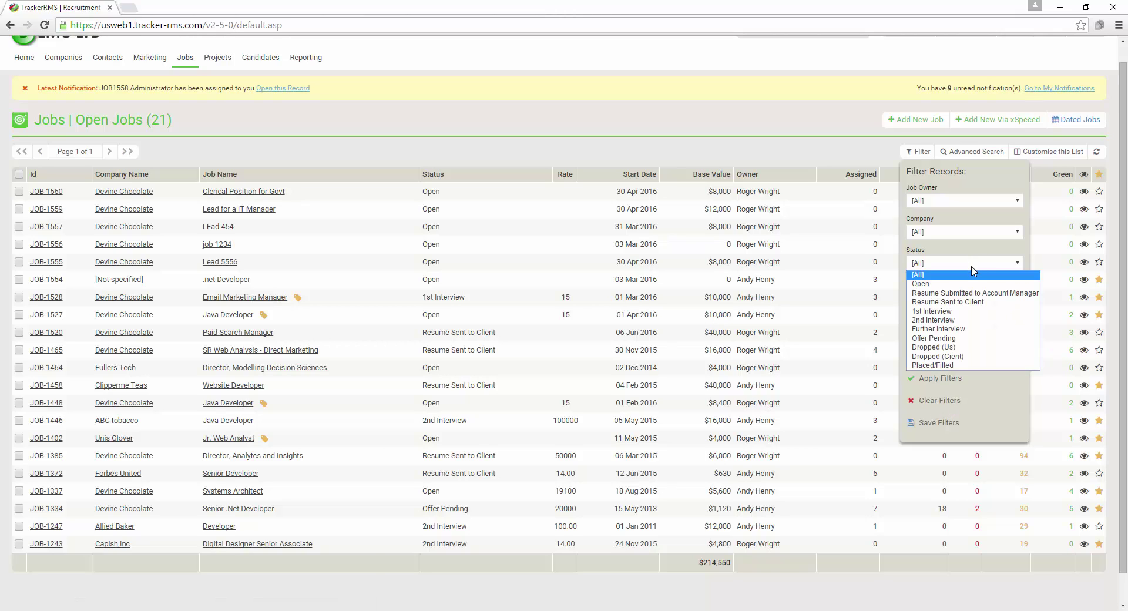
click(971, 311)
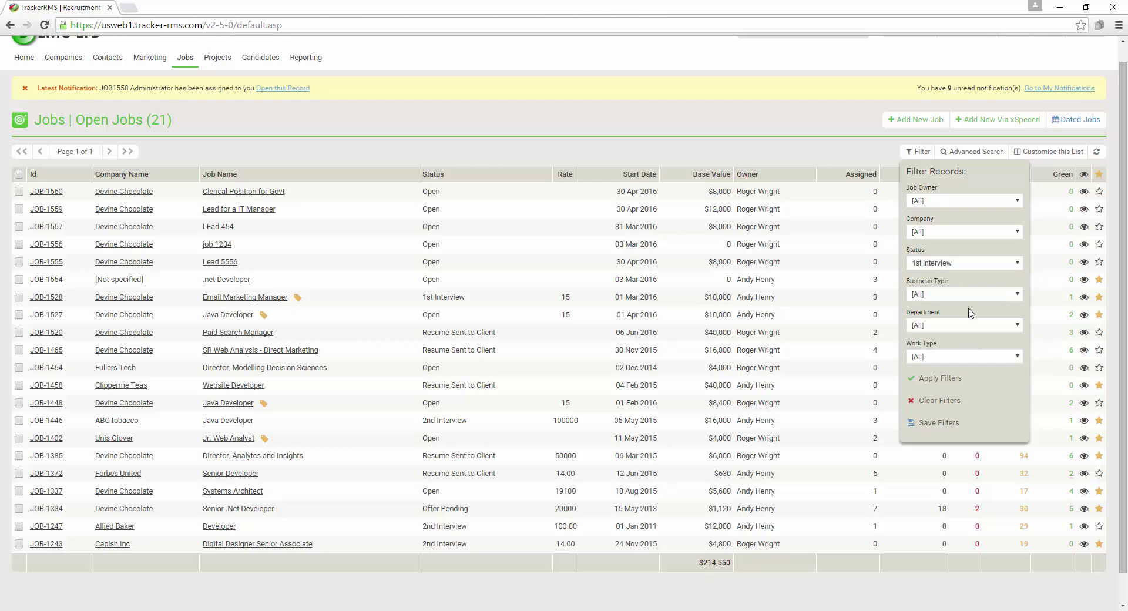
click(938, 381)
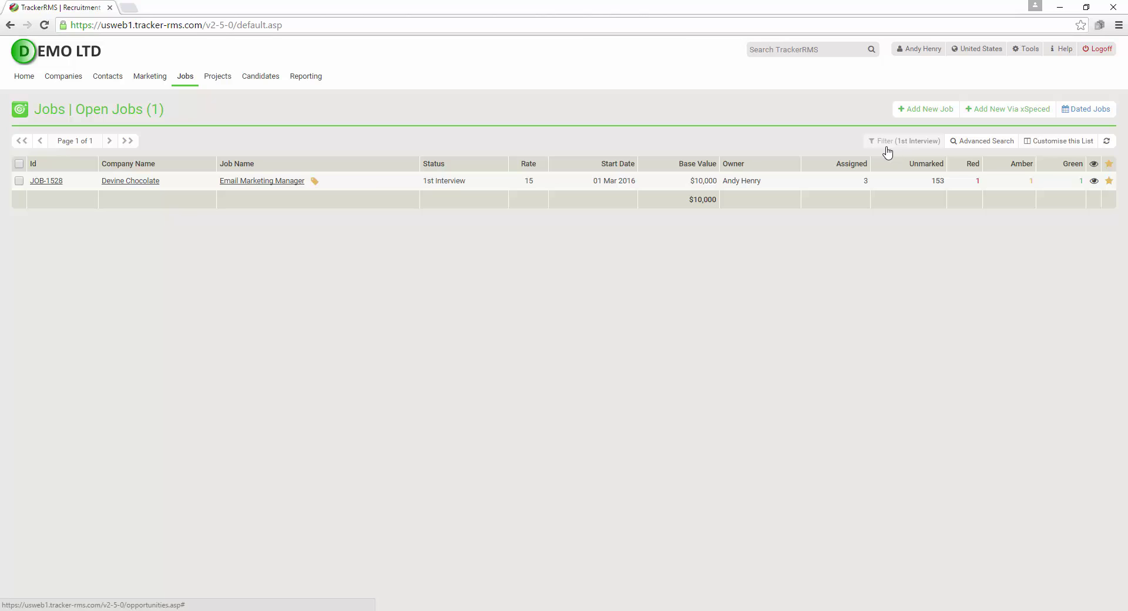
click(907, 143)
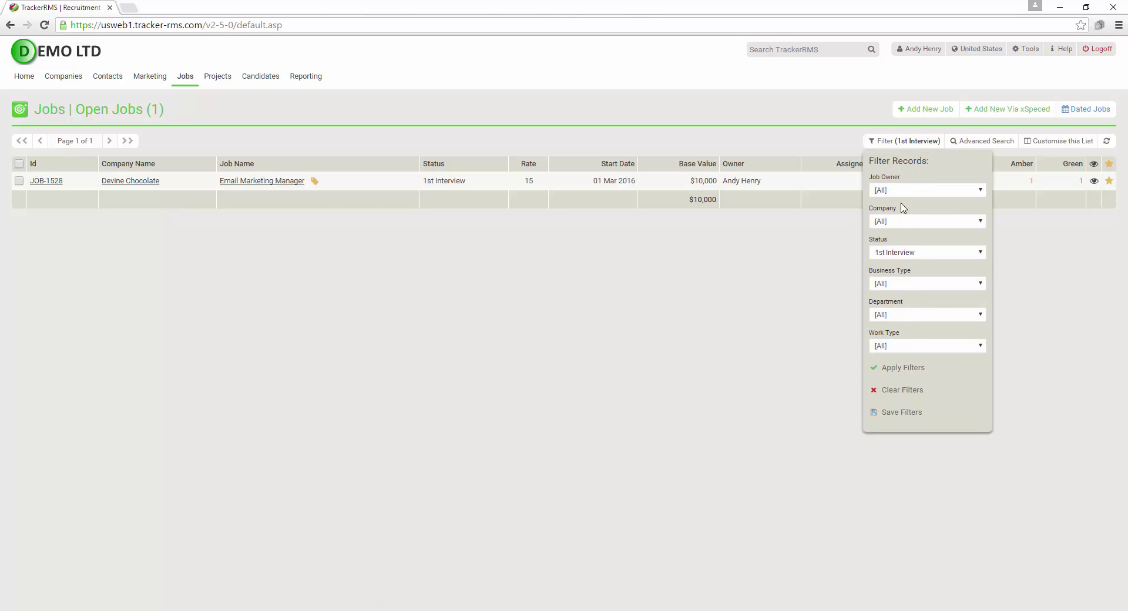
click(901, 394)
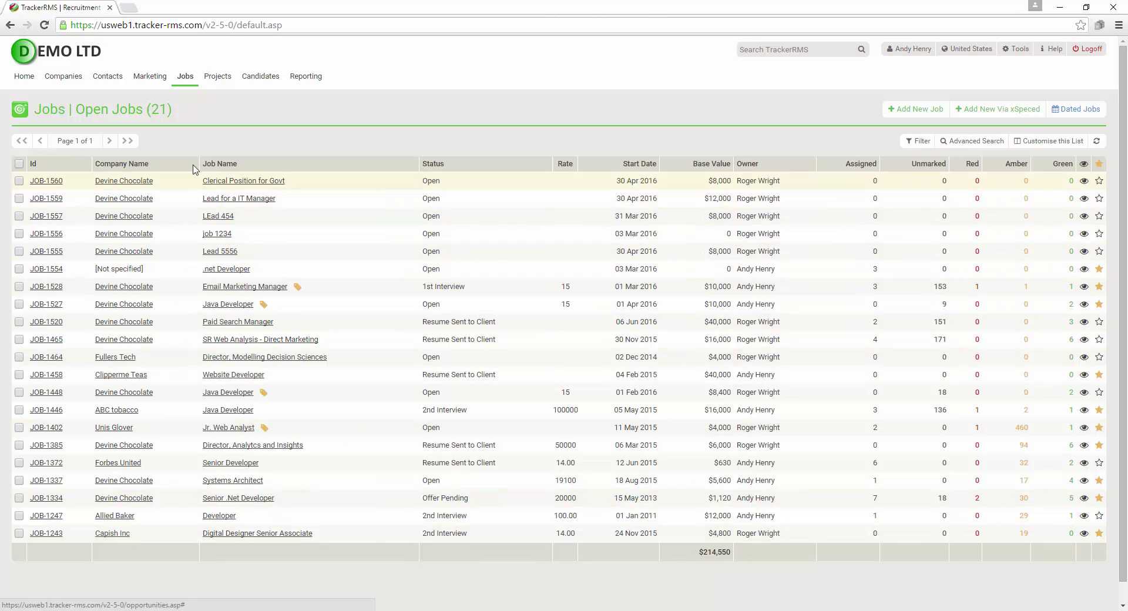
mouse_move(183, 79)
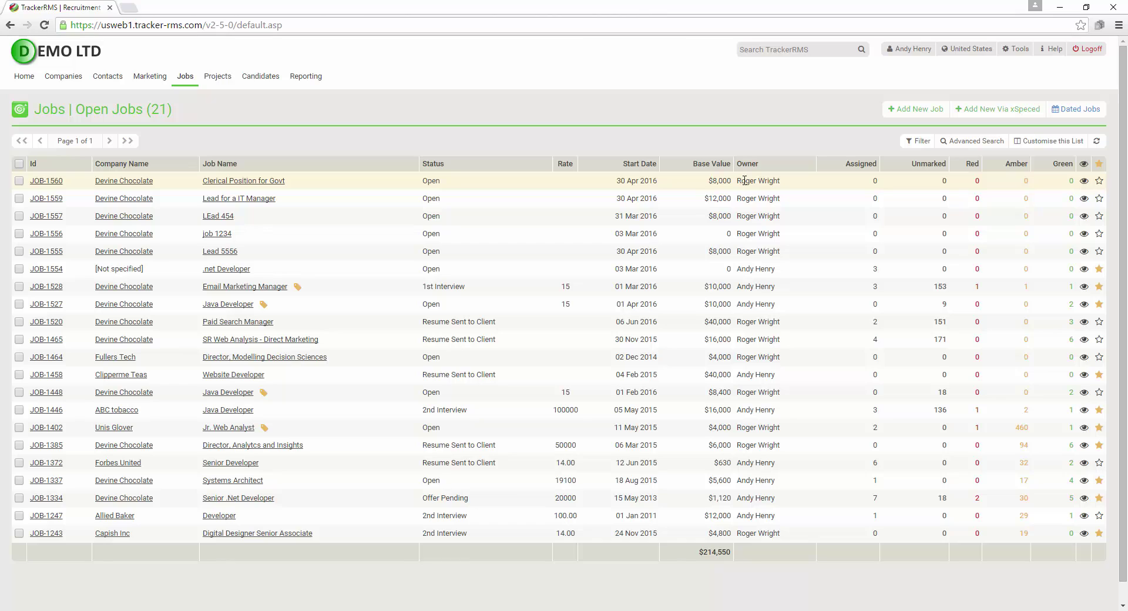
click(1058, 148)
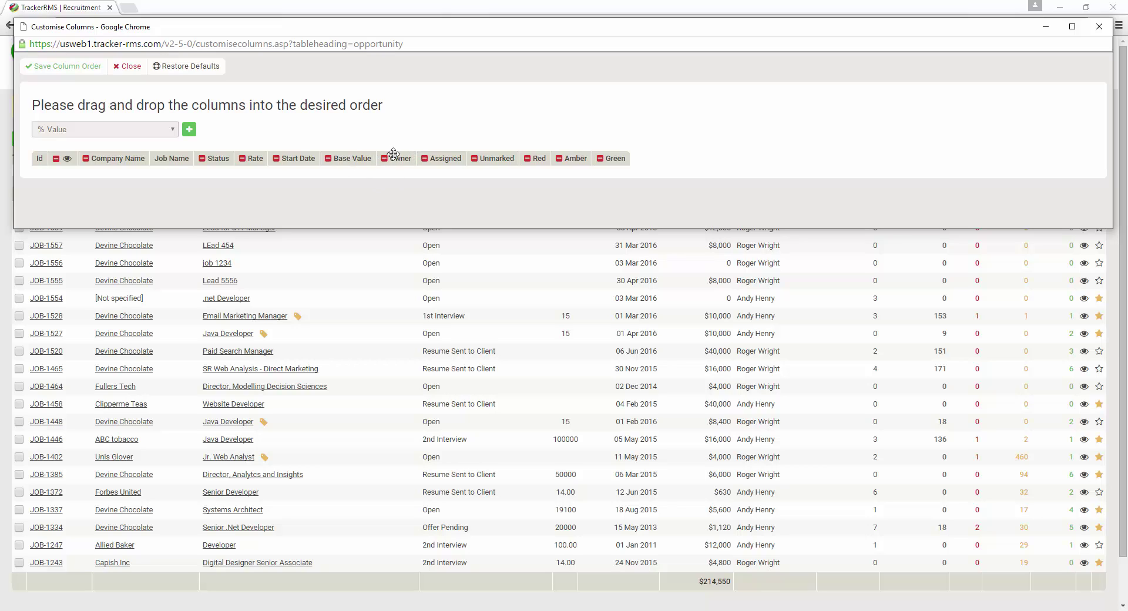
mouse_move(394, 154)
mouse_down()
mouse_move(133, 158)
mouse_move(402, 169)
mouse_up()
click(122, 130)
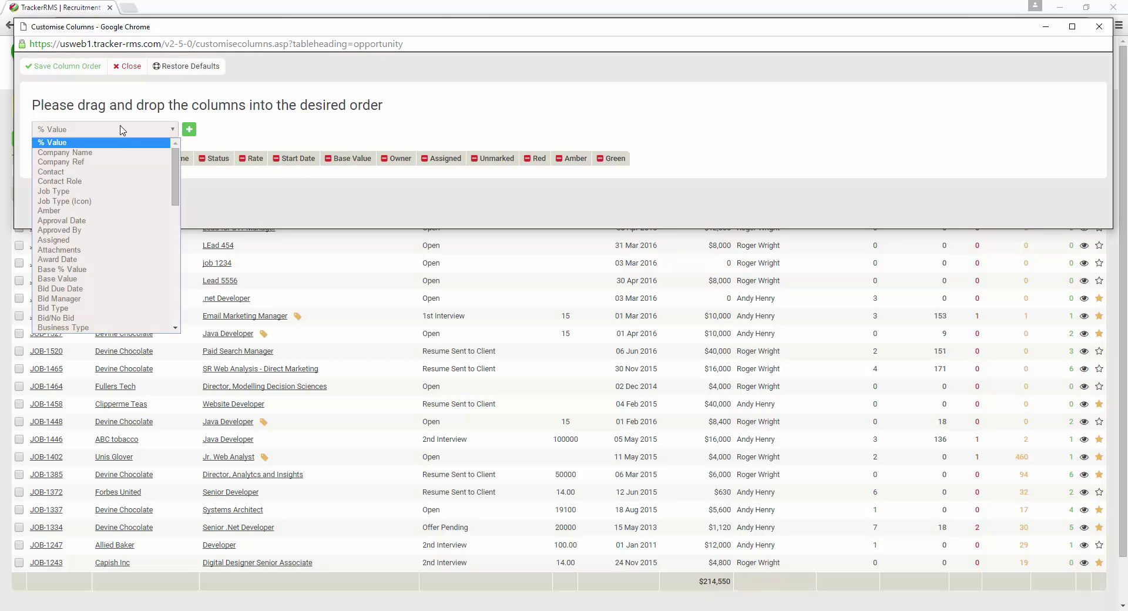
mouse_move(174, 171)
mouse_down()
mouse_move(175, 231)
mouse_move(172, 161)
mouse_up()
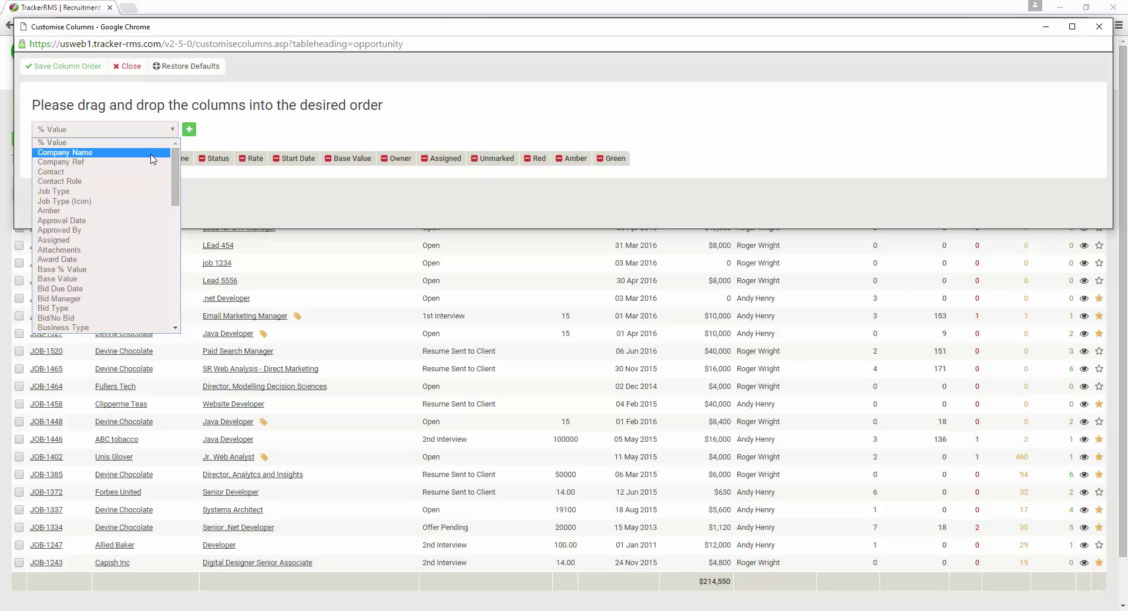
click(116, 172)
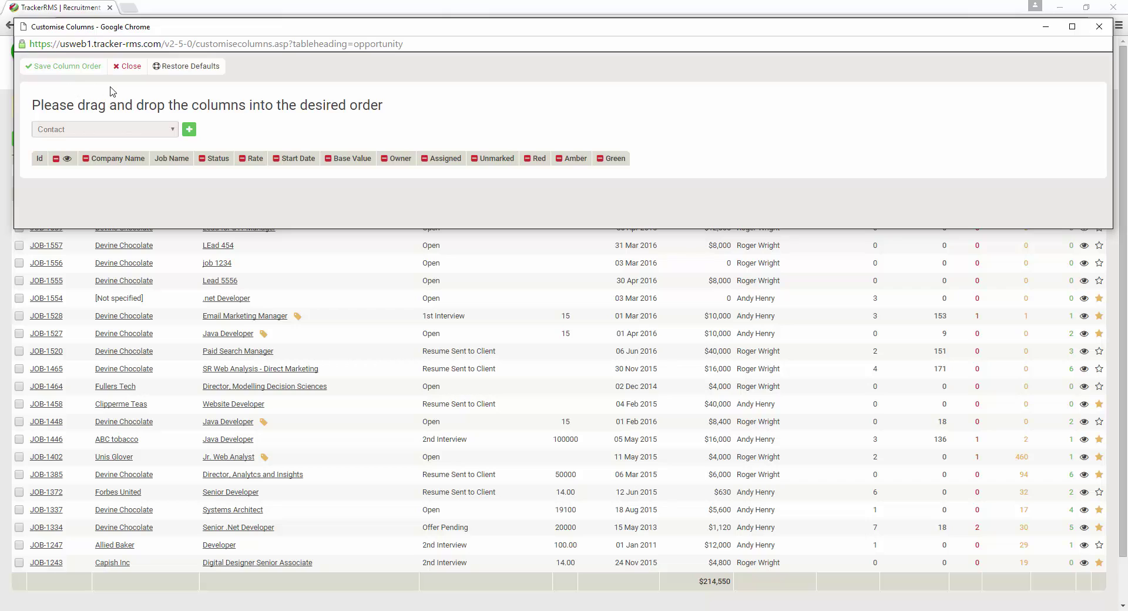
Close Customise Columns without saving and bring up the Jobs mega-menu
click(127, 66)
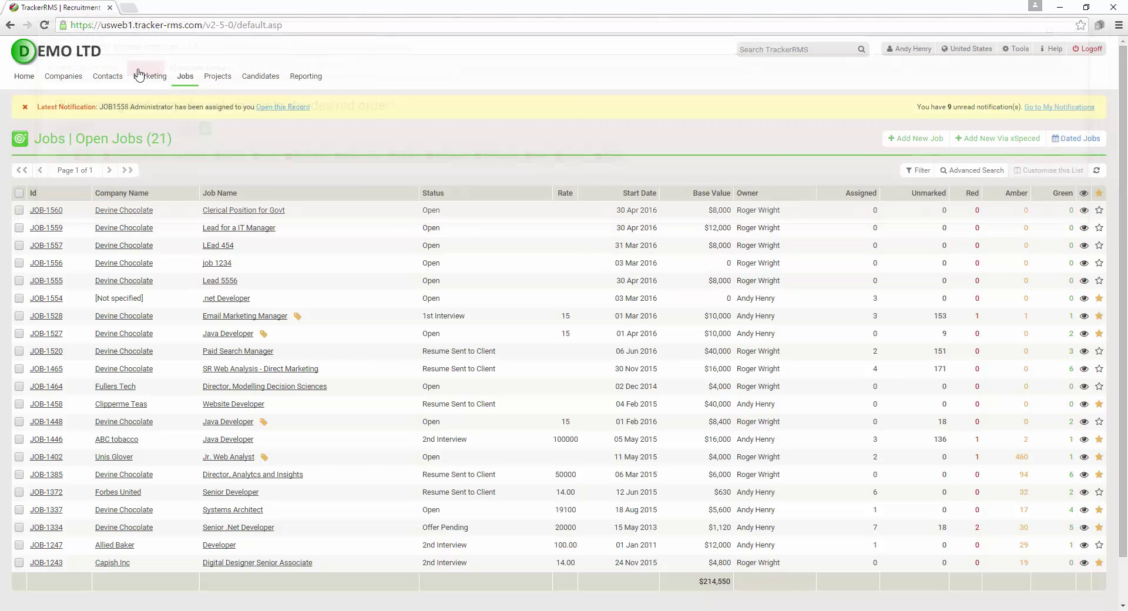
mouse_move(148, 76)
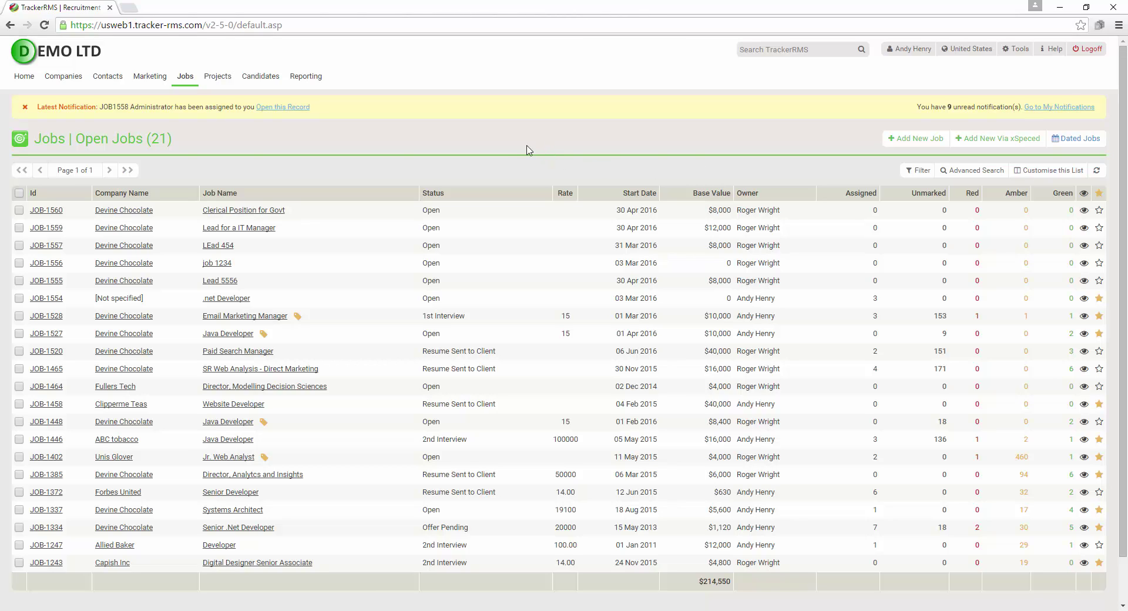
mouse_move(181, 81)
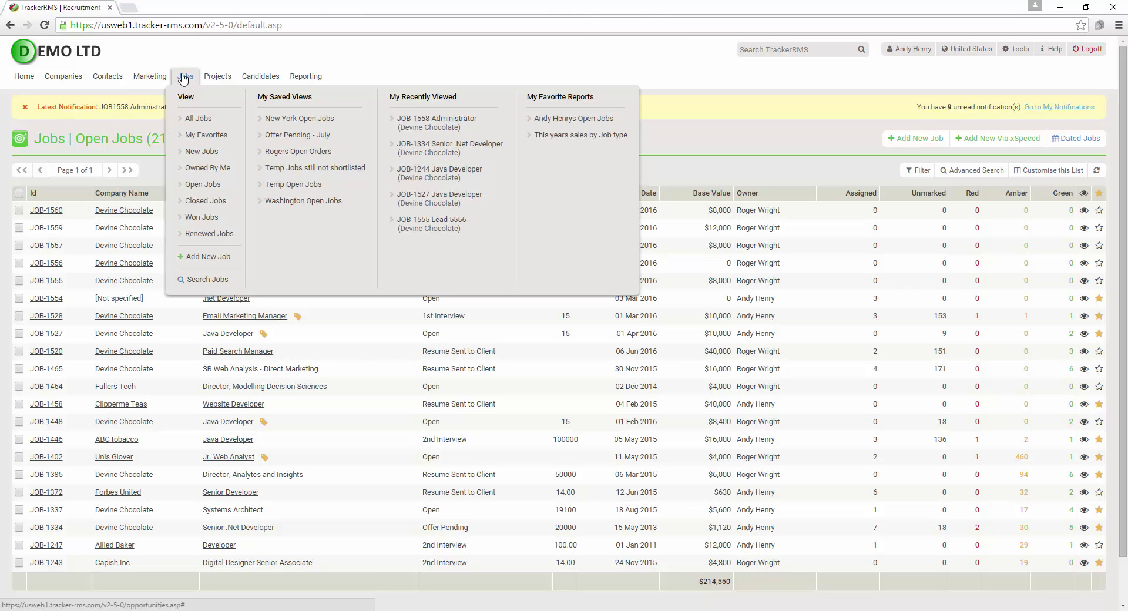
Choose Add New Job to get a blank JOB-0000 job form
click(210, 259)
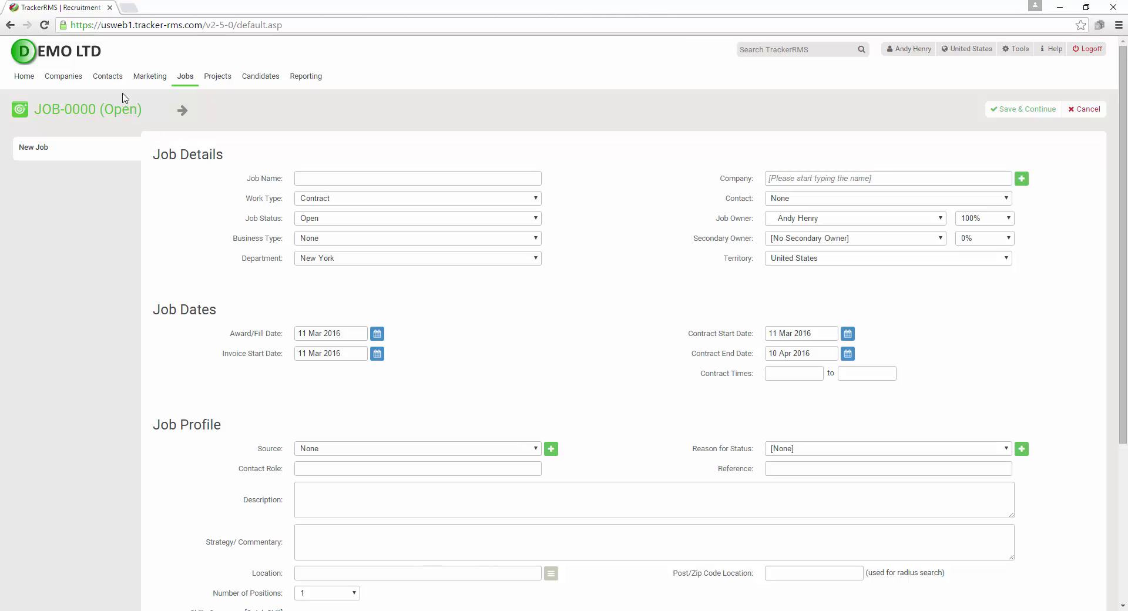
mouse_move(111, 79)
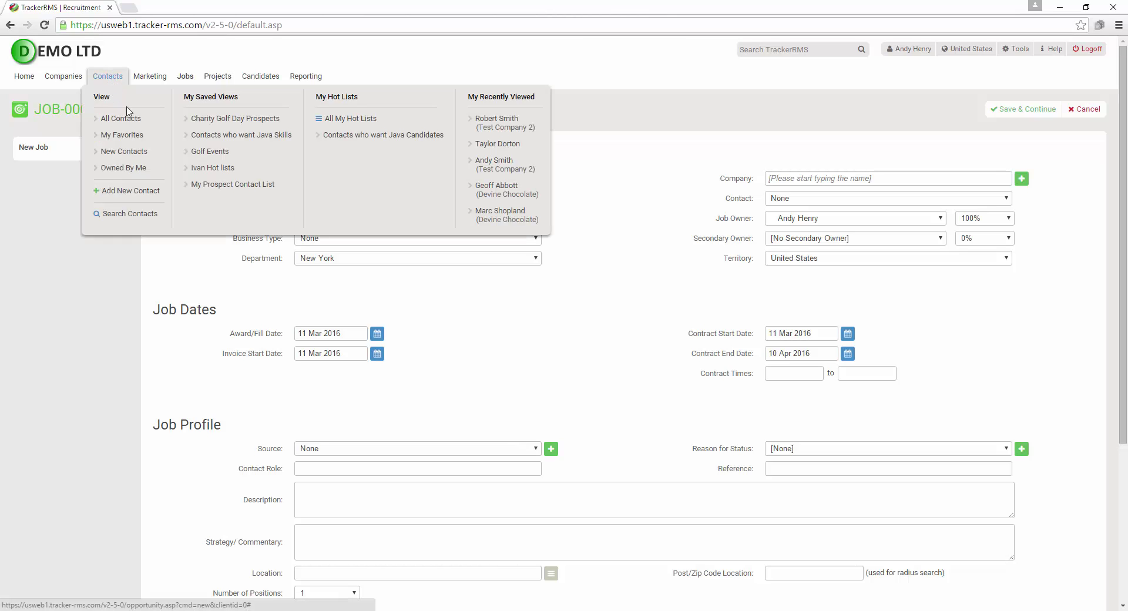
Open the Devine Chocolate HR Manager contact under My Recently Viewed
click(505, 188)
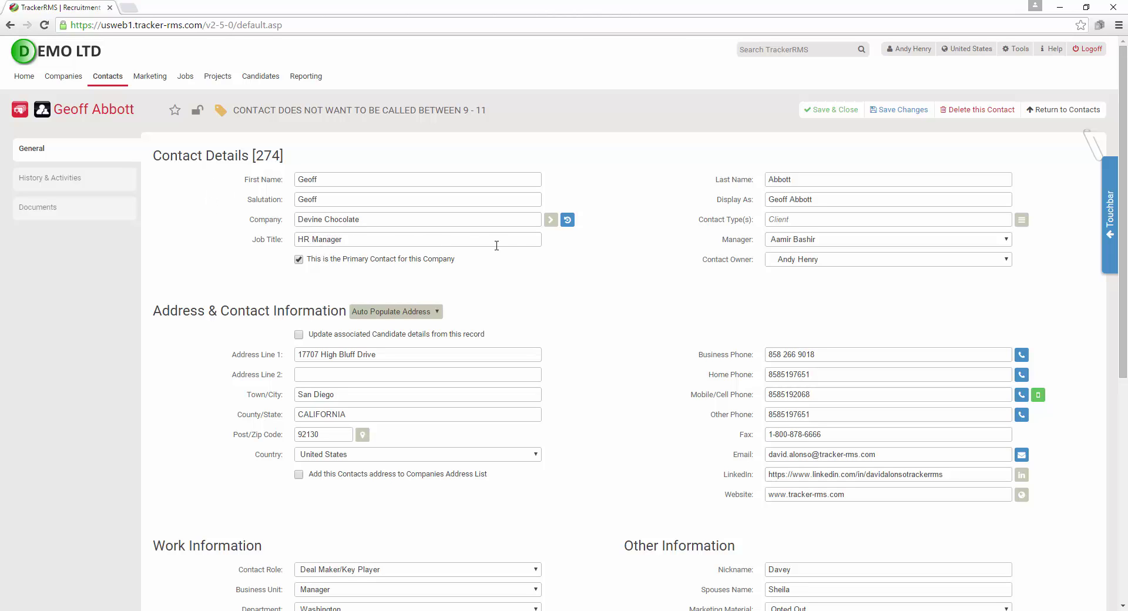
Use Create Job from the contact's Touchbar to get a pre-filled Devine Chocolate job
click(1110, 206)
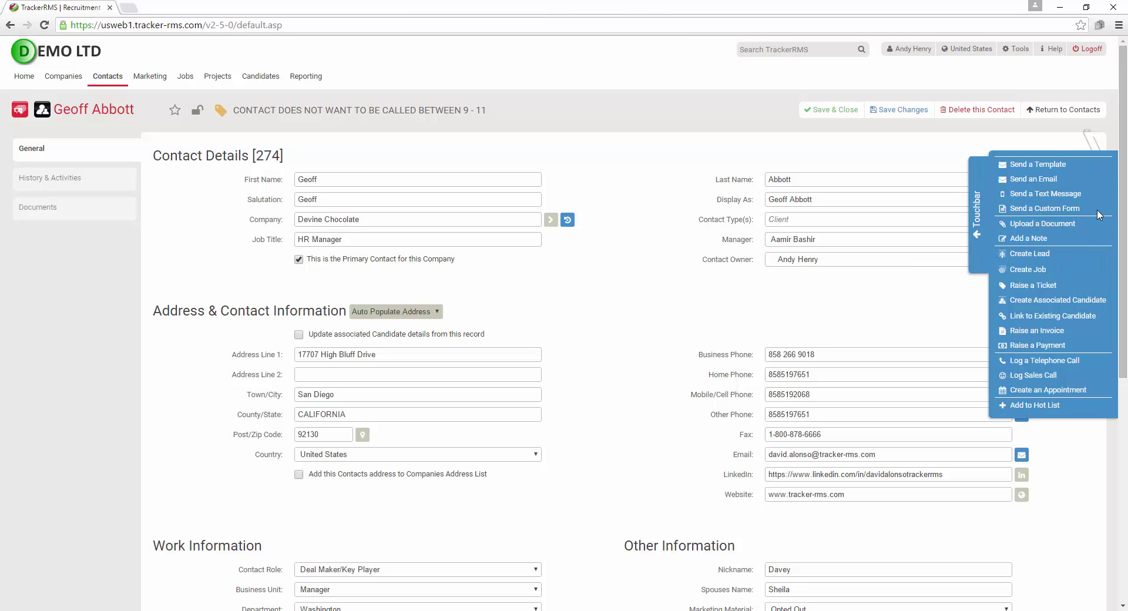
click(1028, 272)
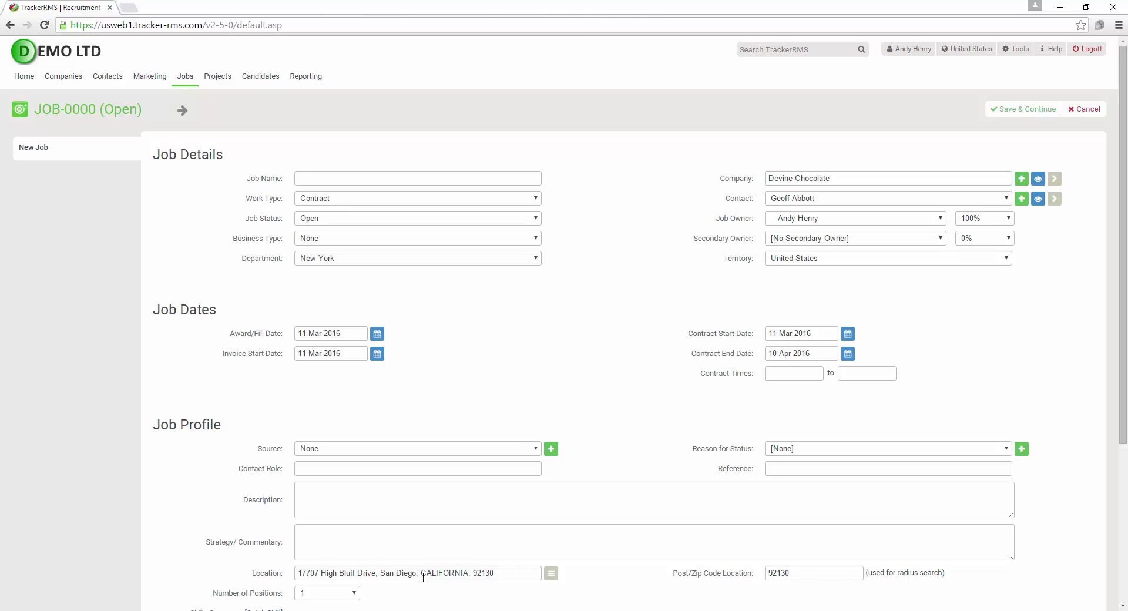
Name the job Java Developer via autocomplete and select the contact, so Contact Role becomes HR Manager
click(398, 177)
text(va)
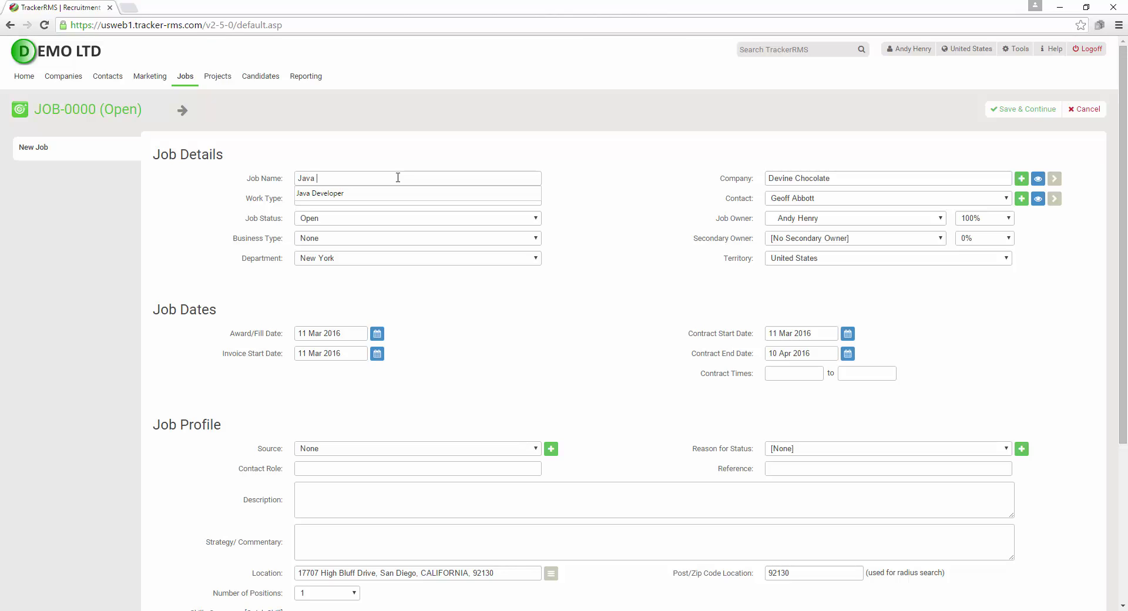
key(Down)
key(Tab)
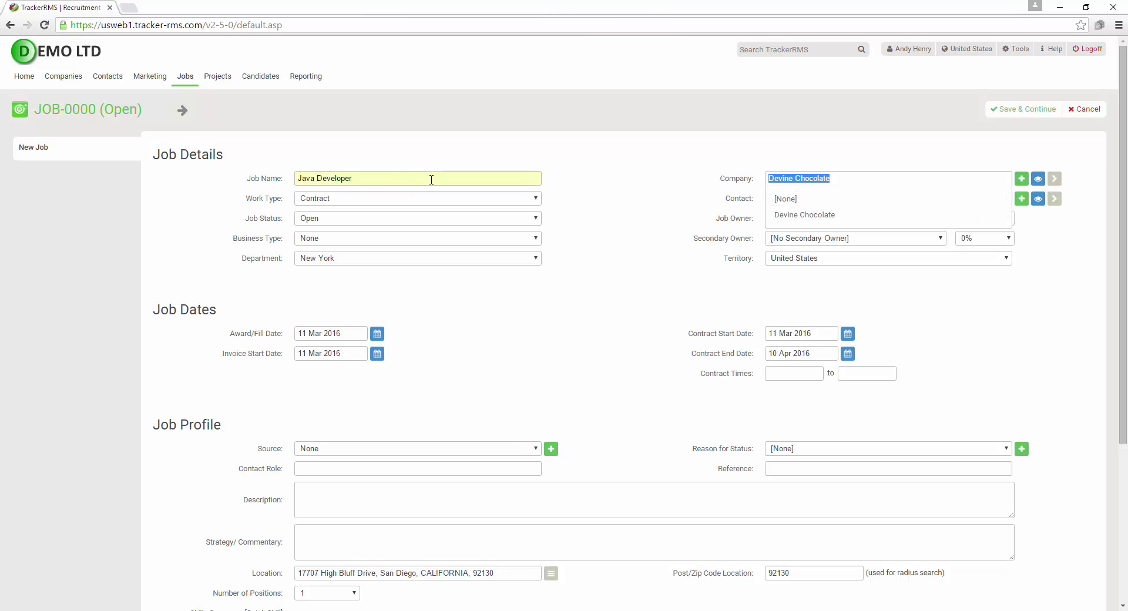
click(781, 218)
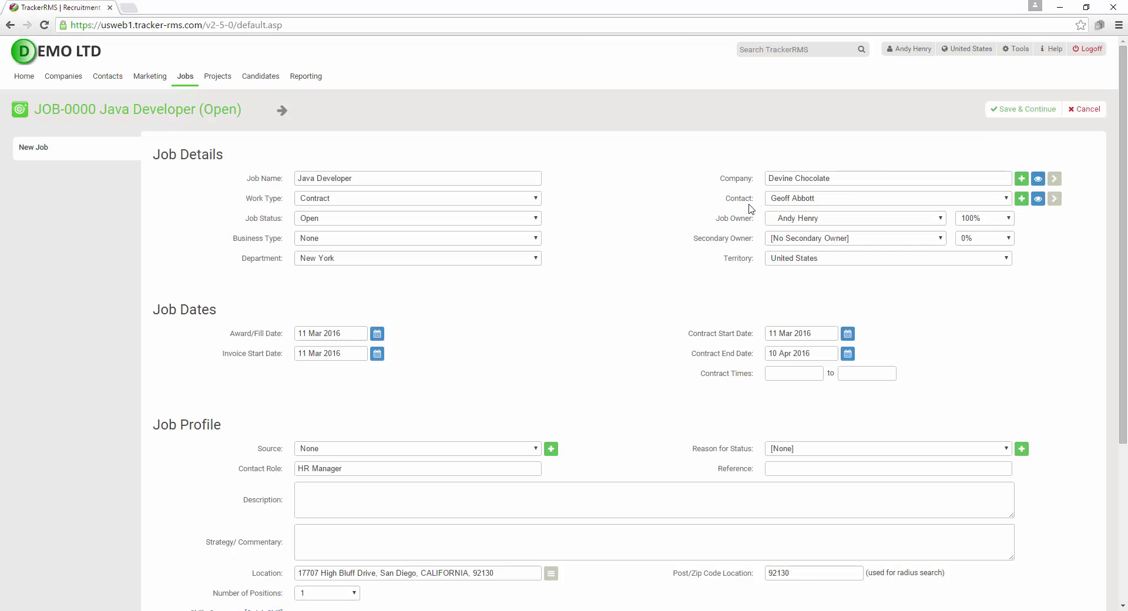
click(427, 199)
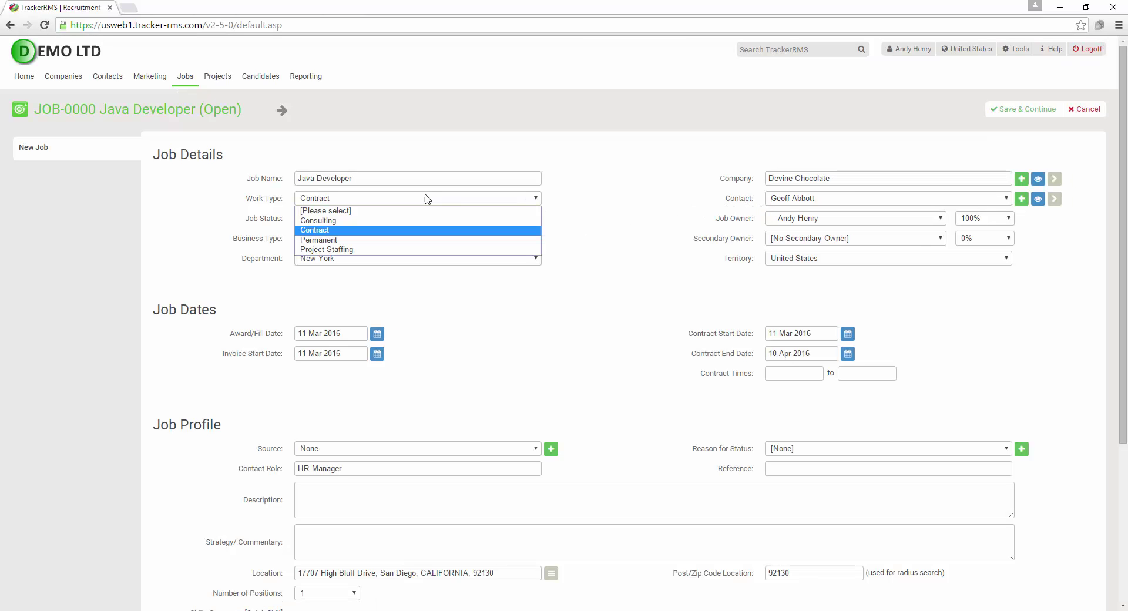
click(417, 235)
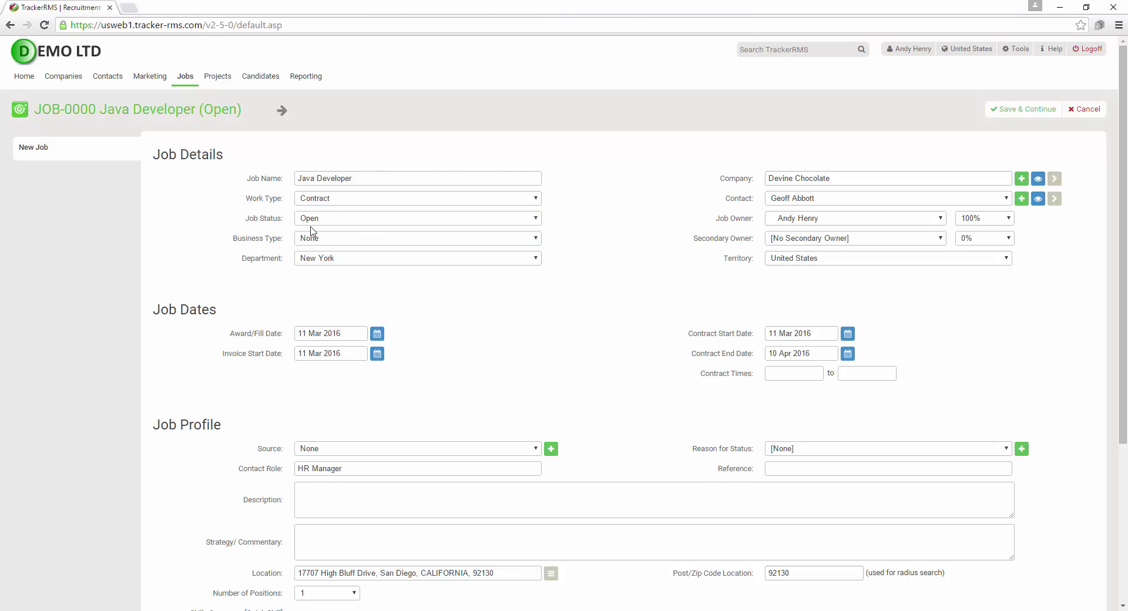
click(429, 217)
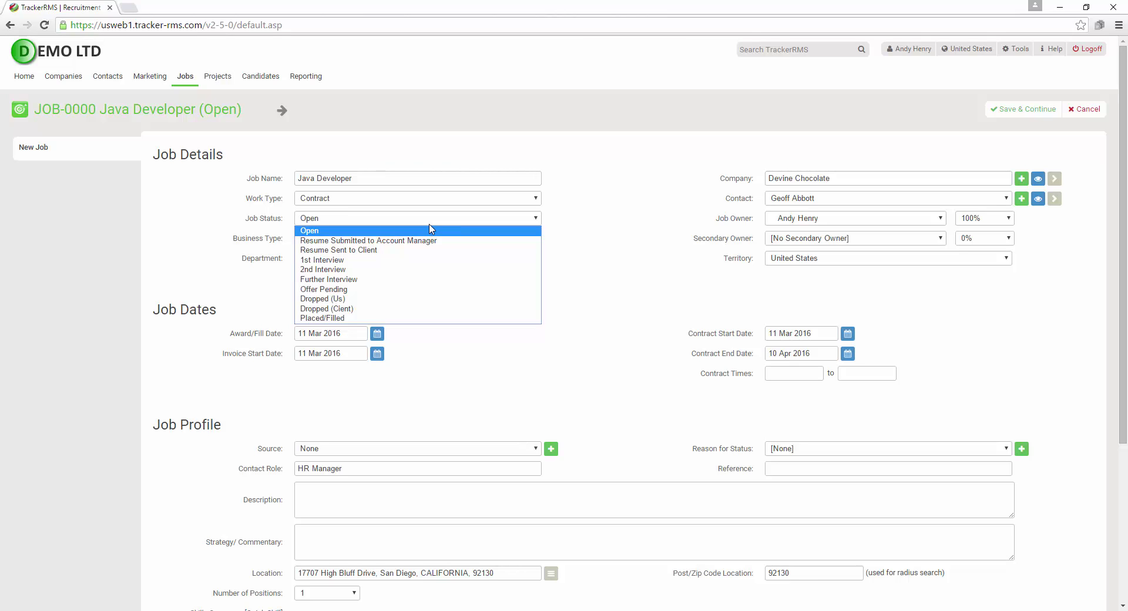
click(589, 217)
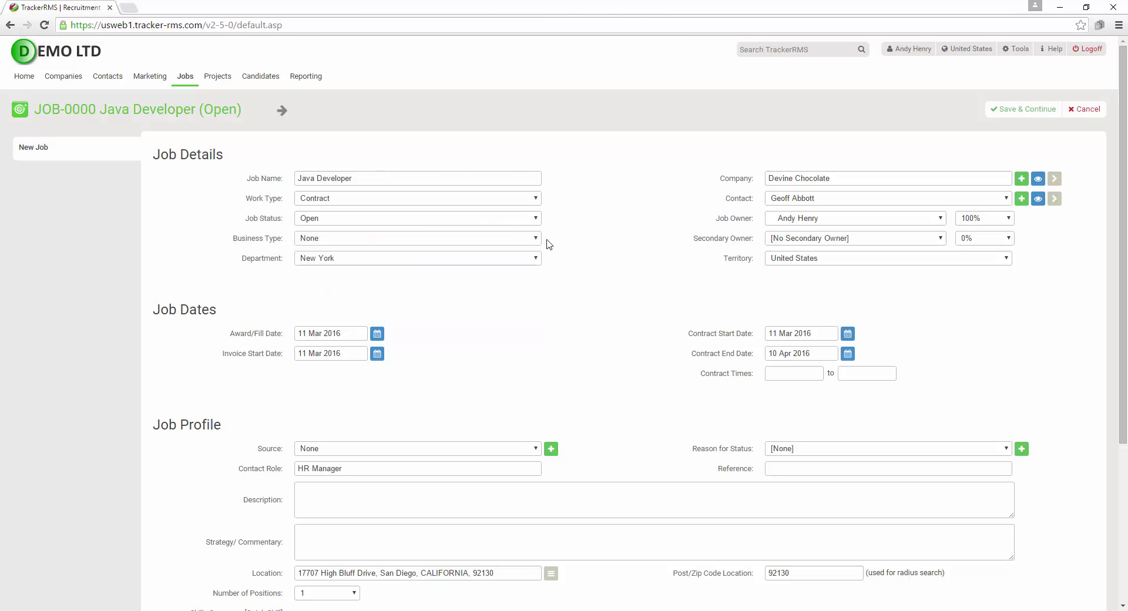
click(370, 238)
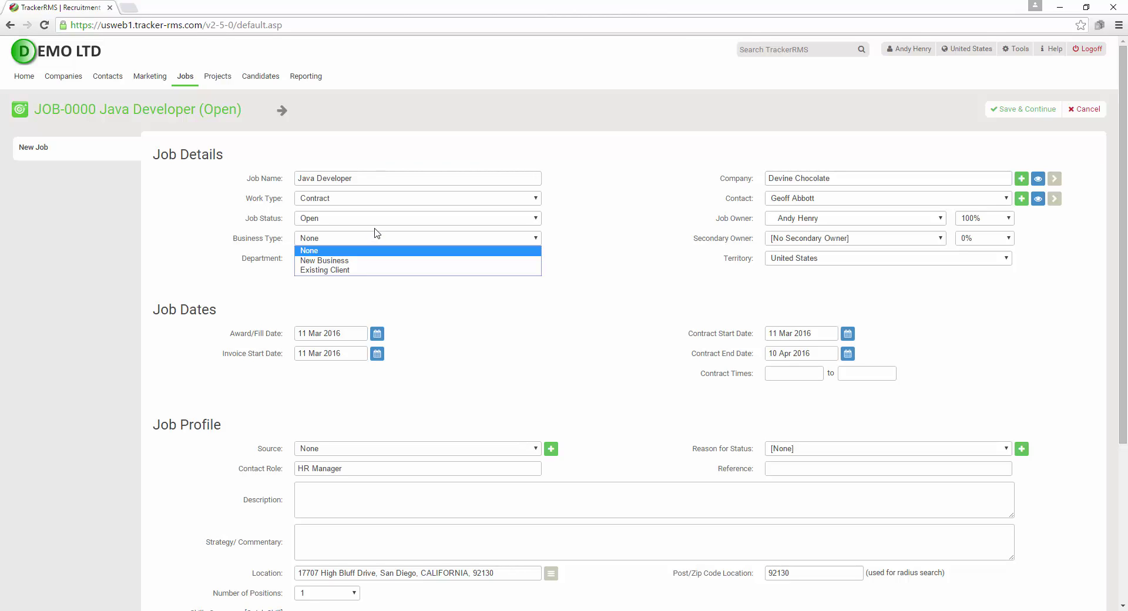
click(586, 236)
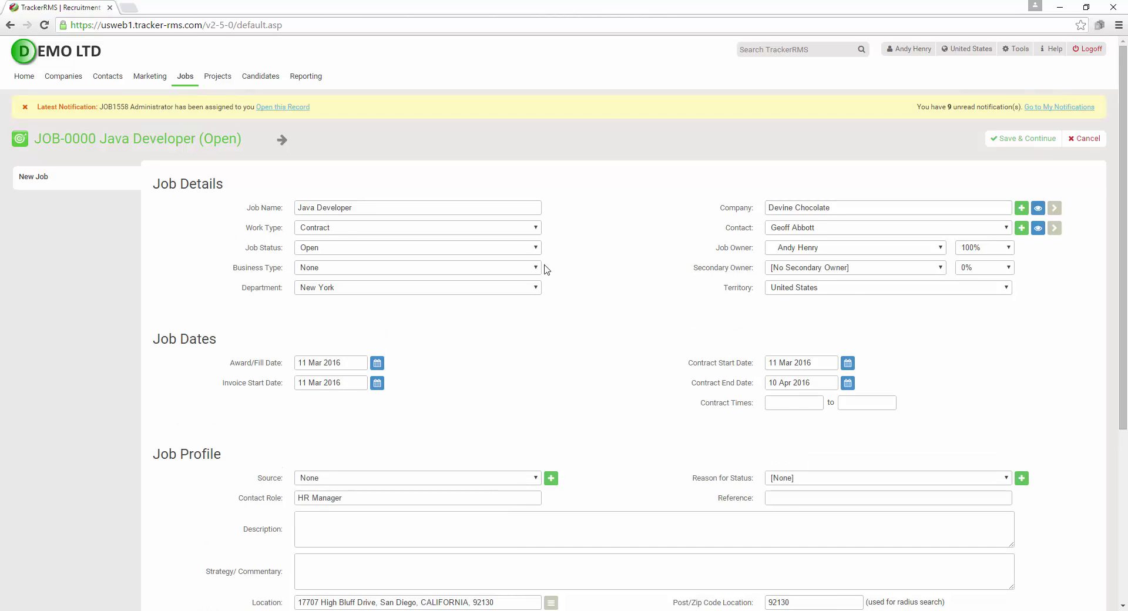
click(419, 289)
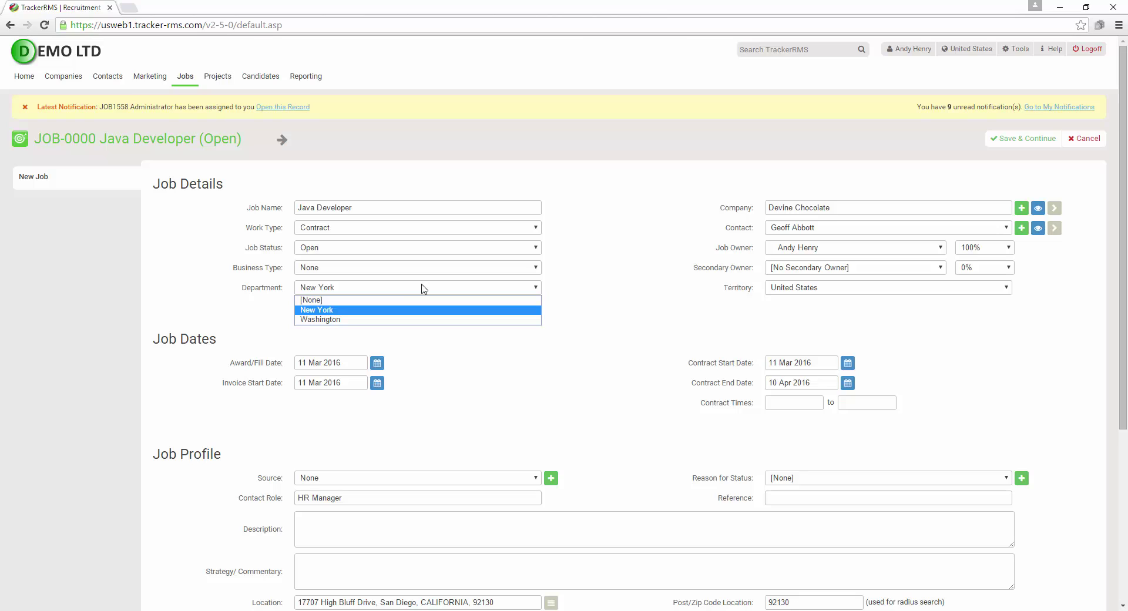
click(554, 289)
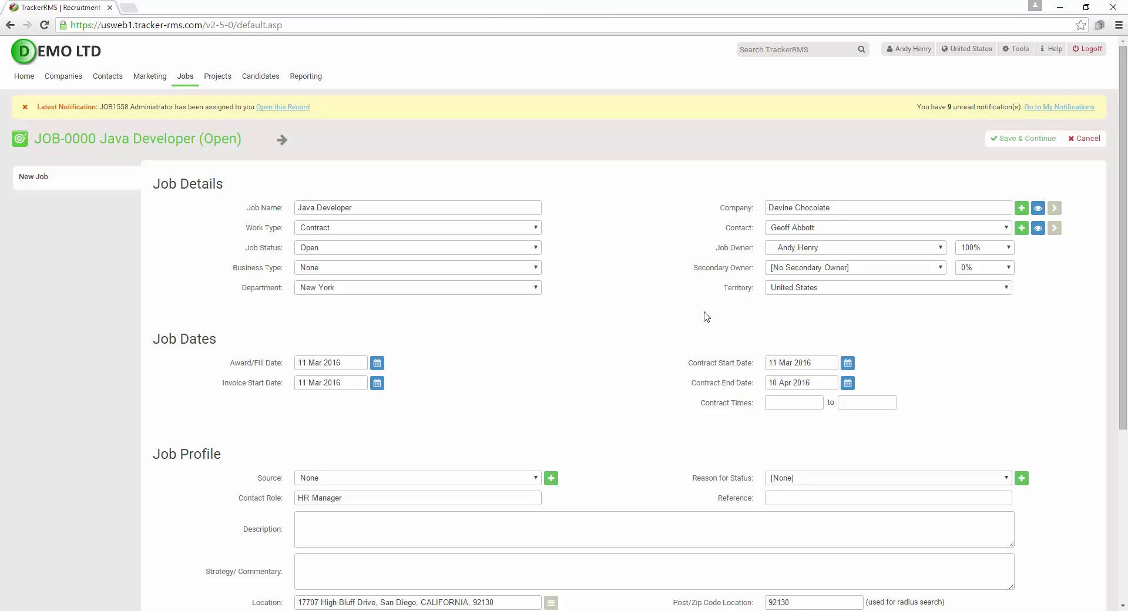
Pick 31 March 2016 from the Award/Fill Date calendar
scroll(283, 458, down, 3)
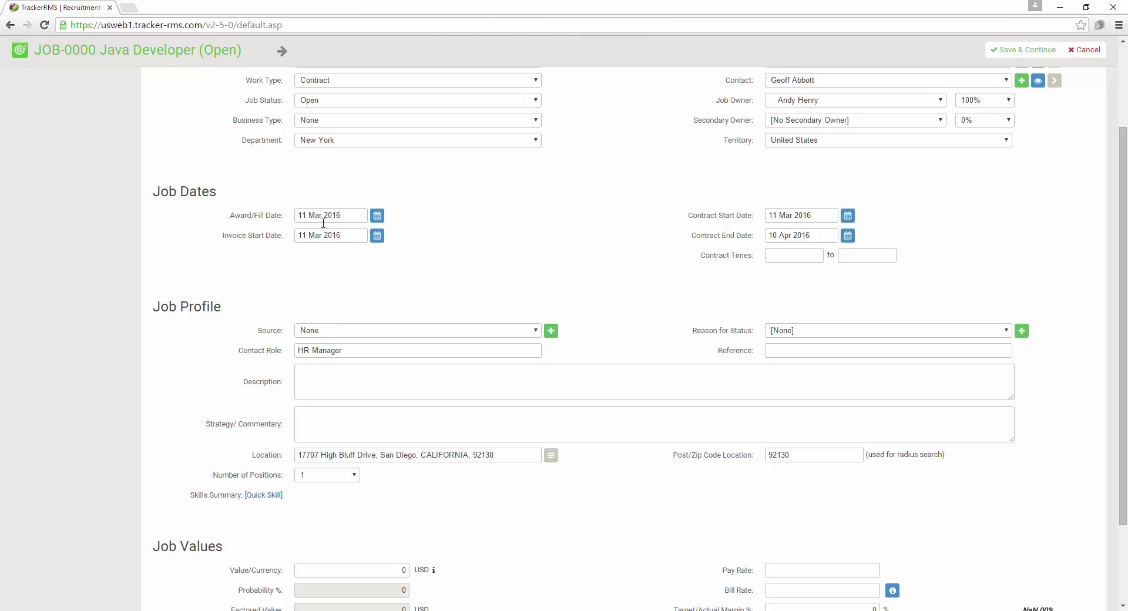
click(375, 217)
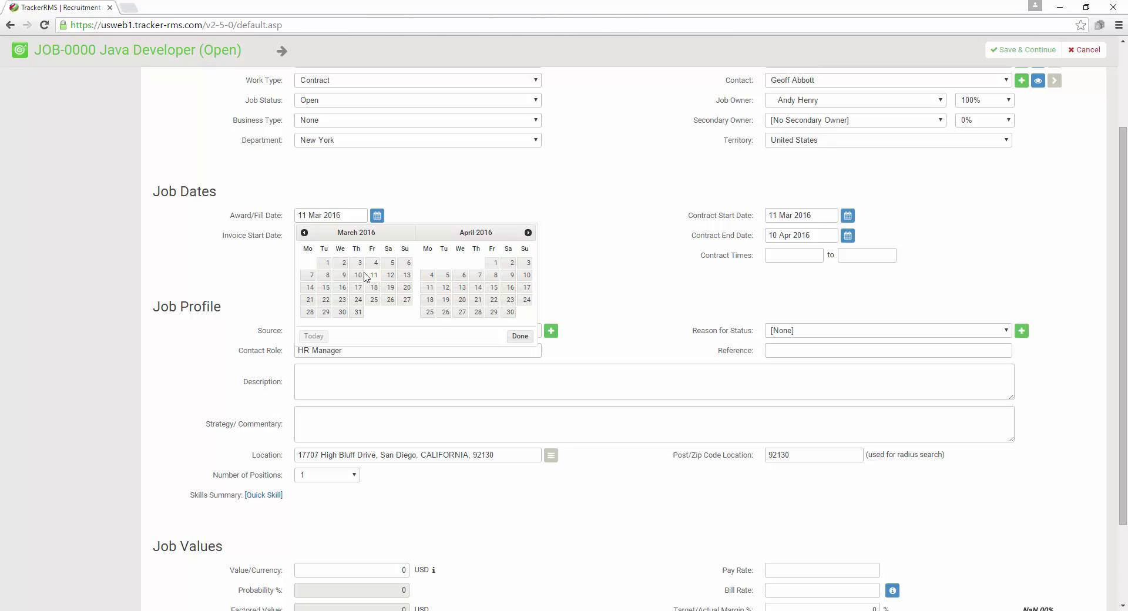
click(358, 312)
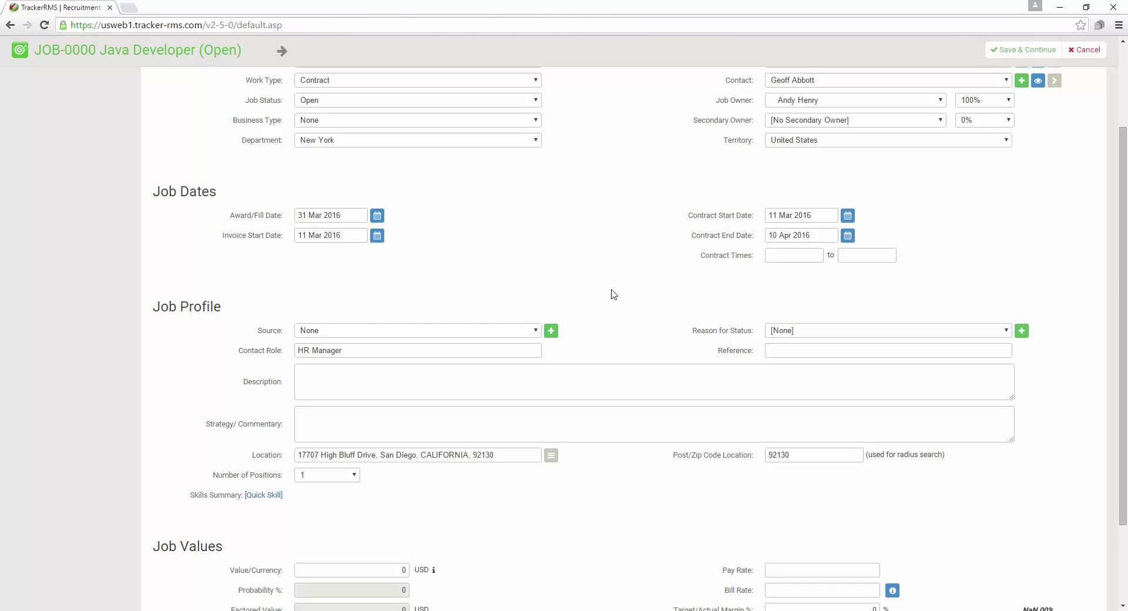
scroll(614, 283, down, 2)
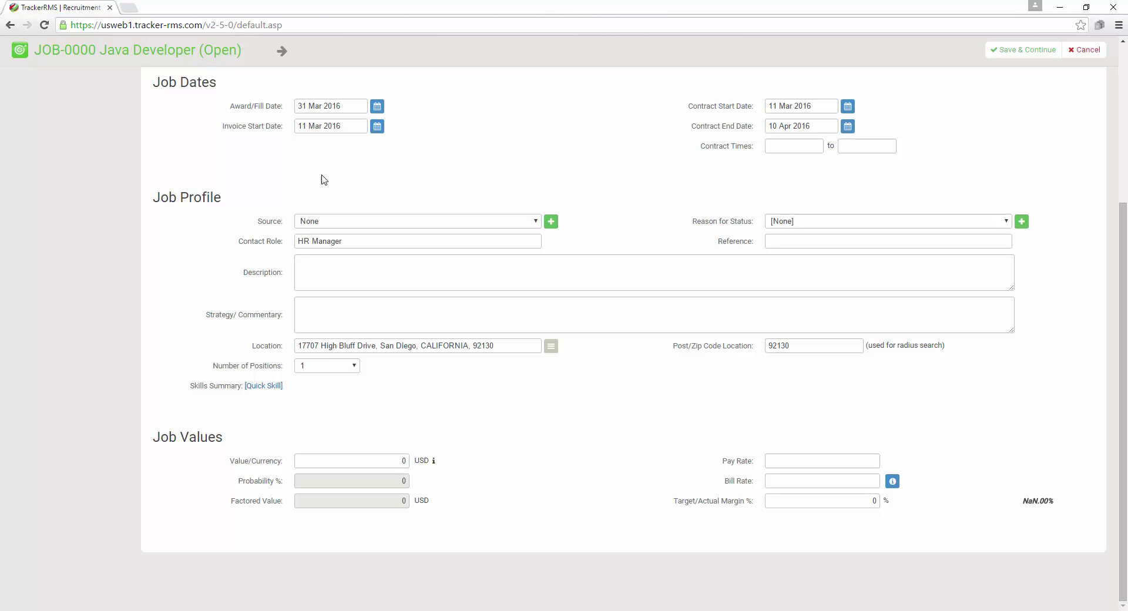
Pick Cold Calling as the job Source and Extra workload as the Reason for Status
click(428, 221)
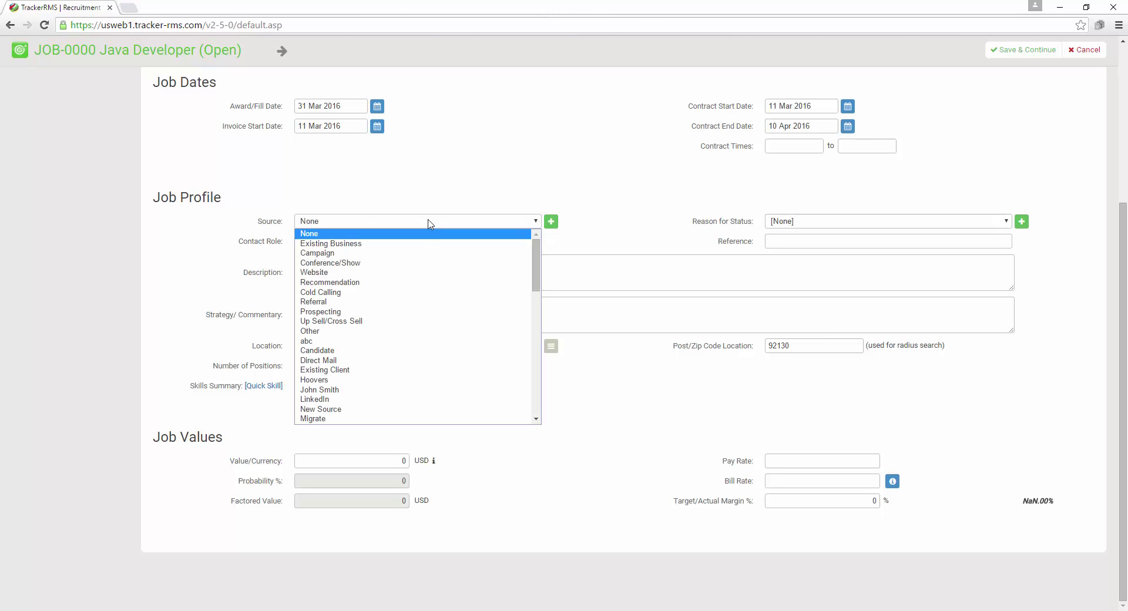
click(422, 292)
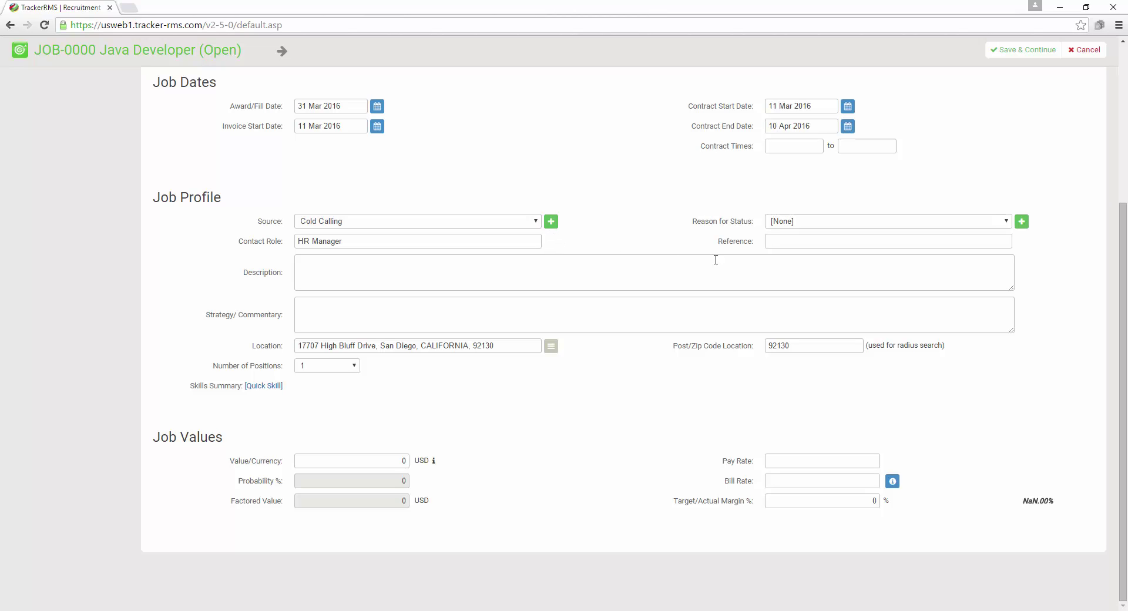
click(894, 222)
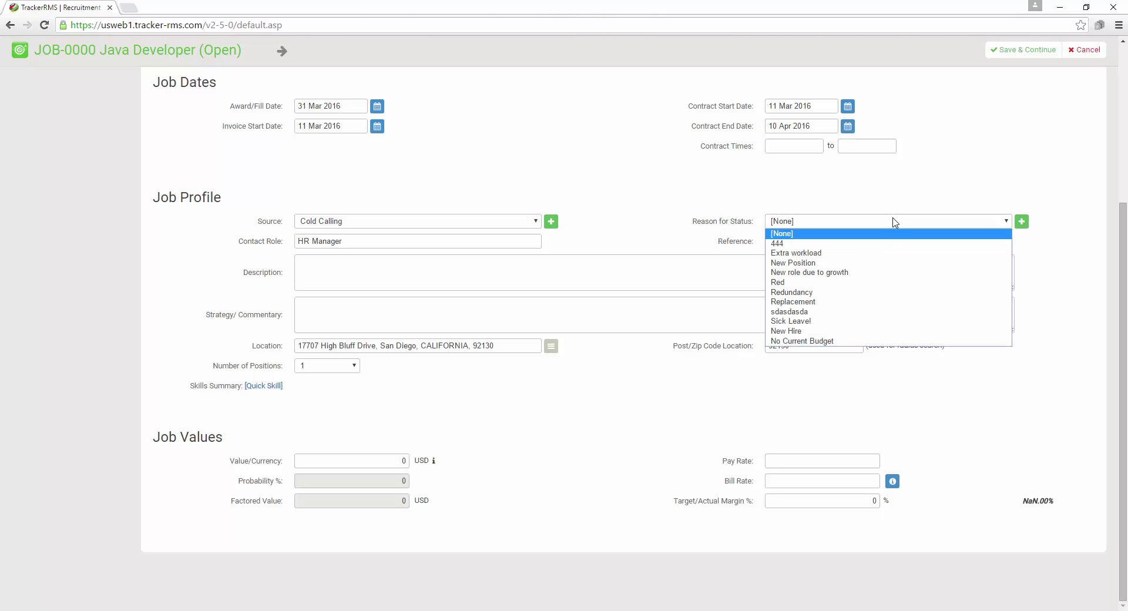
click(892, 259)
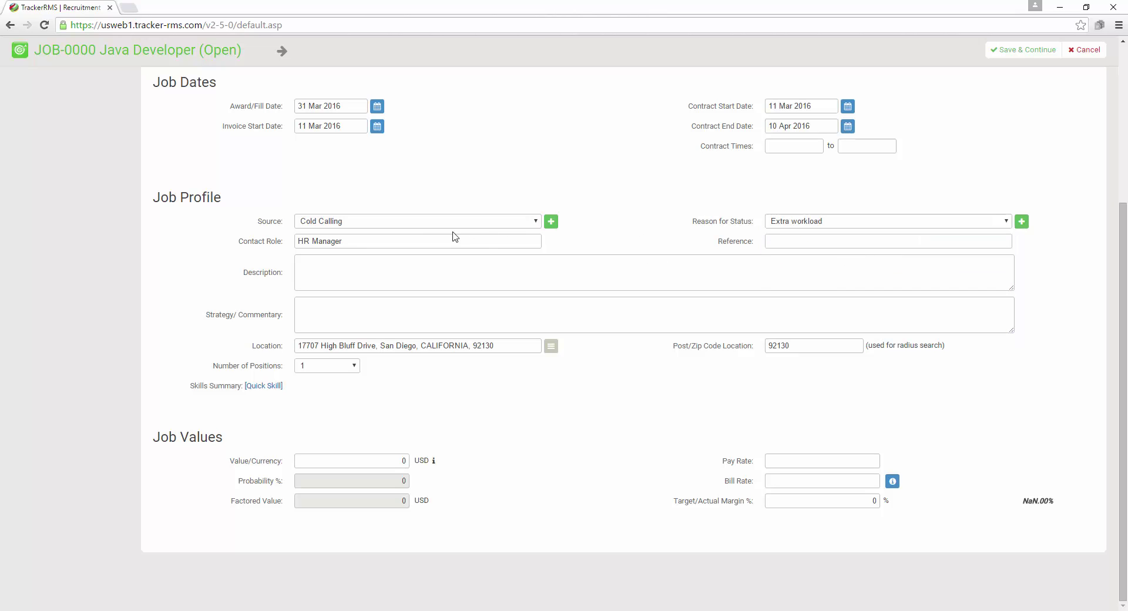
drag(454, 238, 244, 252)
click(790, 244)
Paste the Java developer skills and duties text into Description and enlarge the box
click(452, 273)
text(Java Developer Skills and Qualifications:  Java, Java Applets, Web Programming Skills, Teamwork, Verbal Communication, Web User Interface Design, Software Requirements, Software Development Process, Object-Oriented Design (OOD), Multimedia Content Development, Software Debugging)
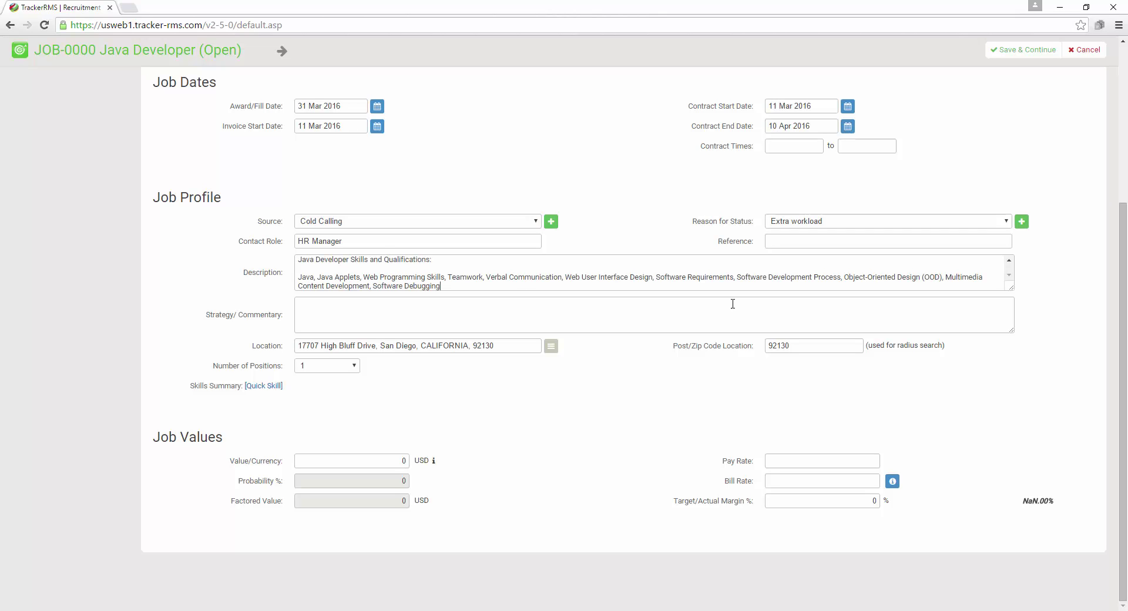
drag(1011, 288, 979, 280)
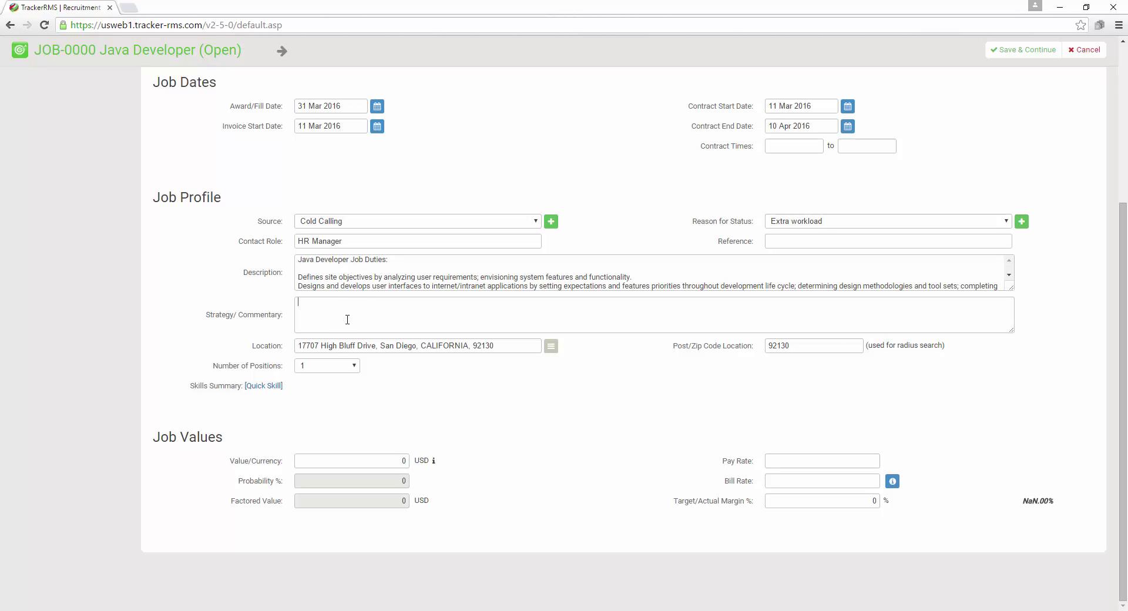
Enter the Strategy/Commentary note 'Tough position to fill, make sure to stick within the client pay range'
text(Tough position to fill, make sure t)
key(BackSpace)
text(o stick with in the client pay)
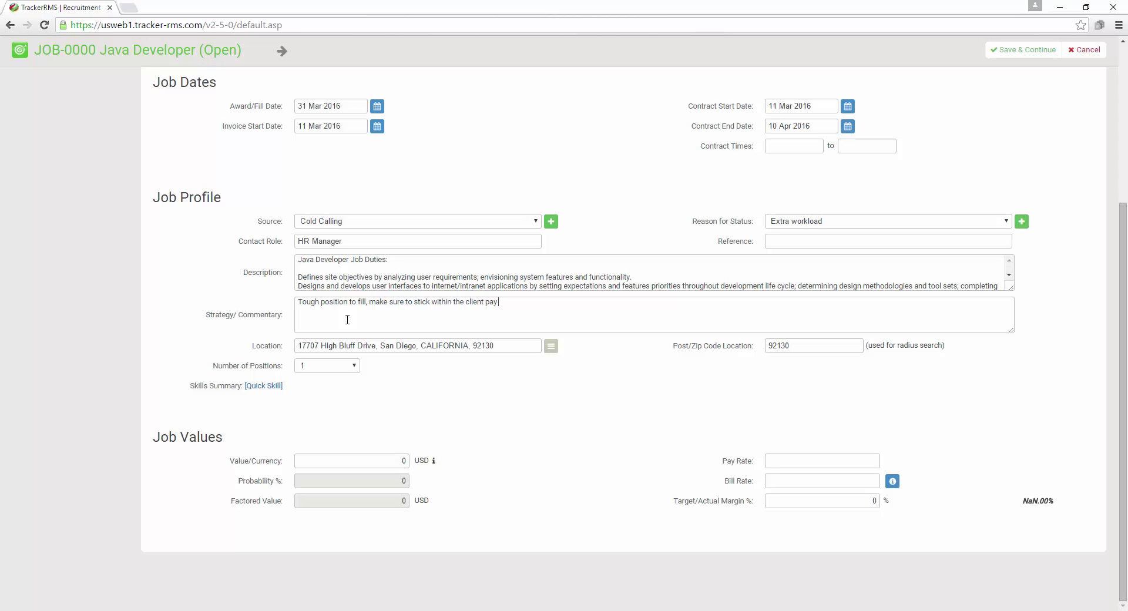
text( range.)
Replace the street-address location with 'San Diego Greater Area' and keep Number of Positions at 1
click(551, 350)
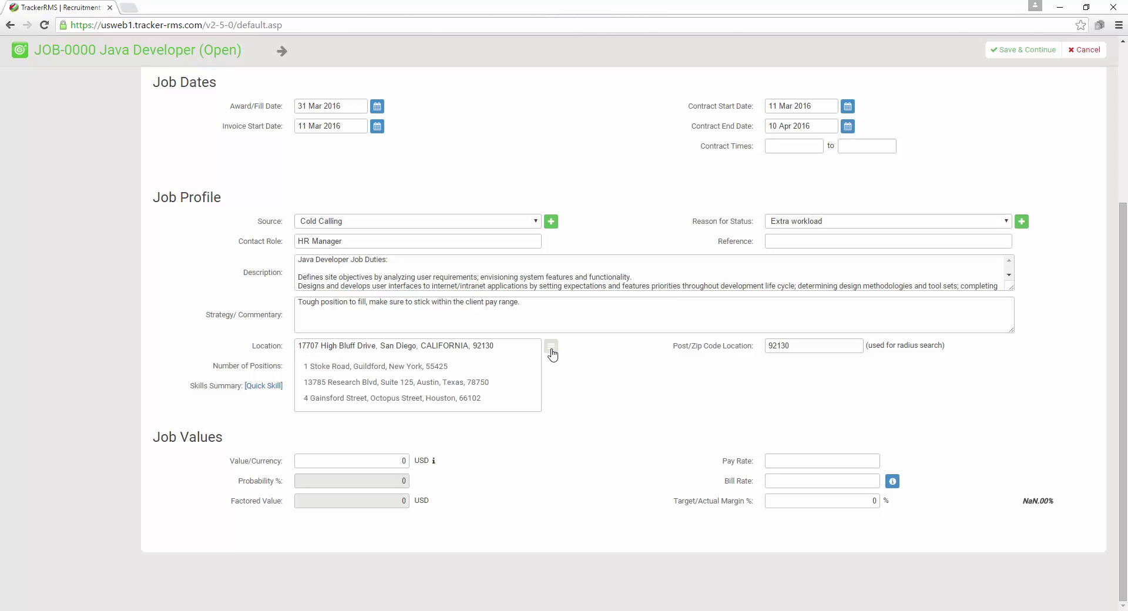
click(551, 350)
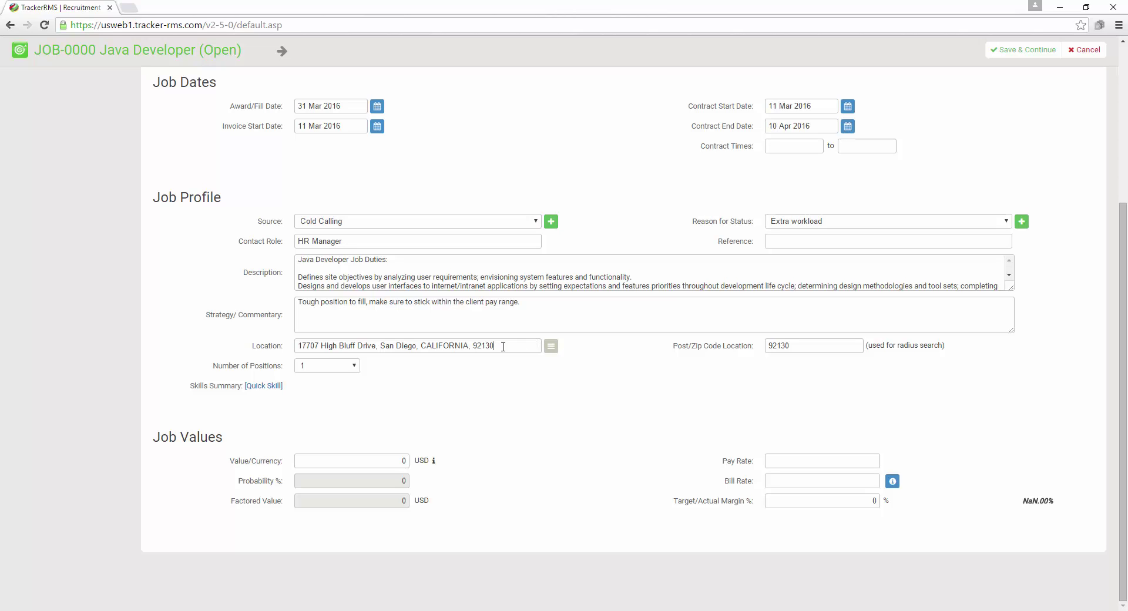
drag(503, 347, 222, 349)
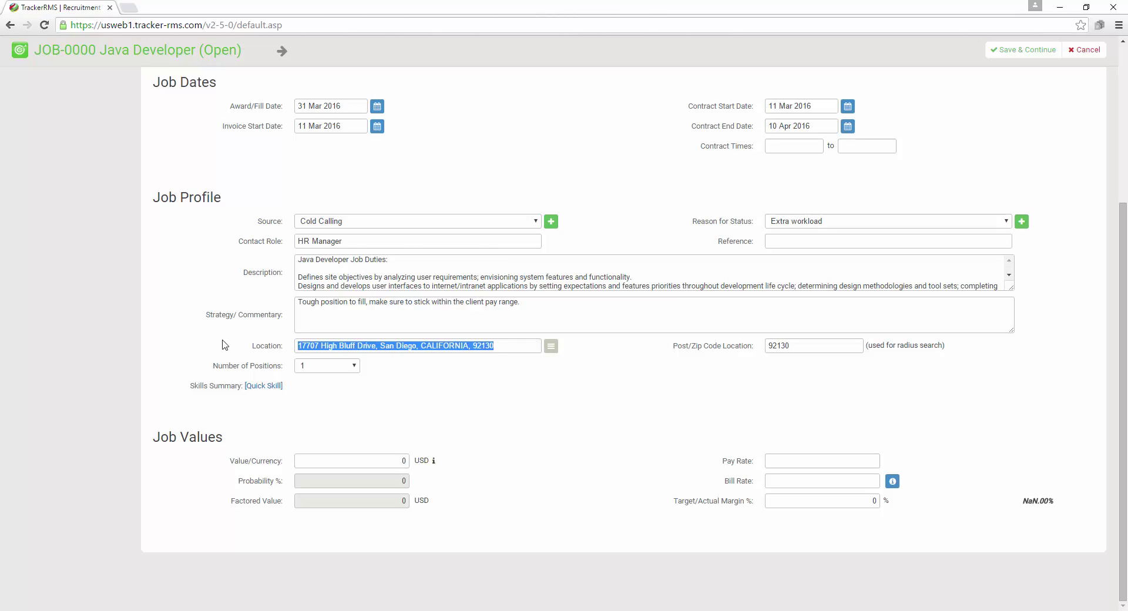
text(San Die)
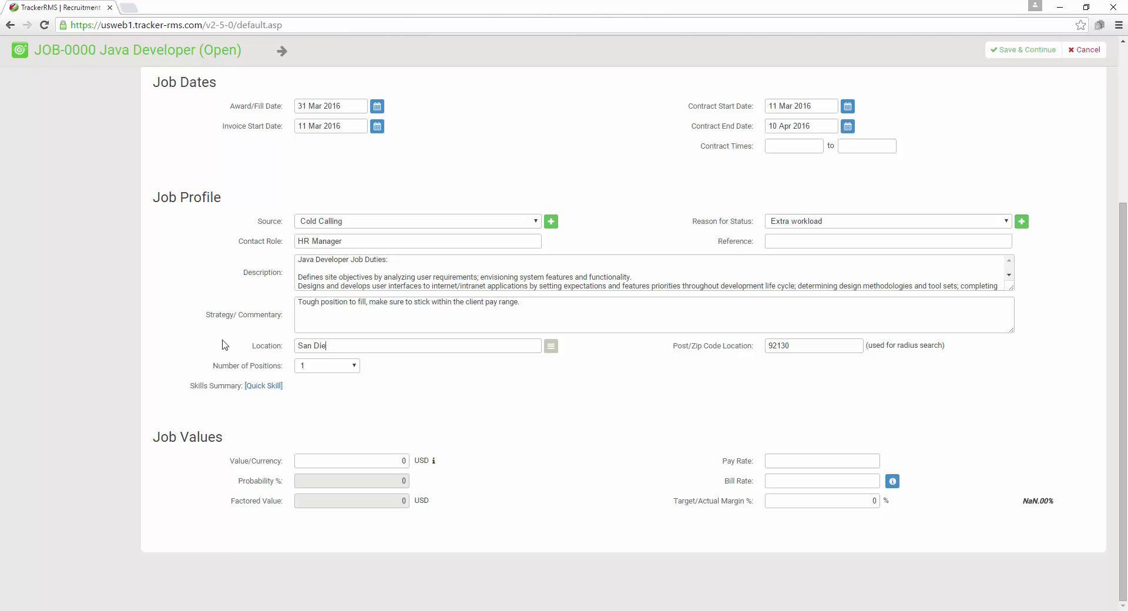
text(ater Area)
drag(419, 361, 417, 374)
click(408, 384)
click(337, 370)
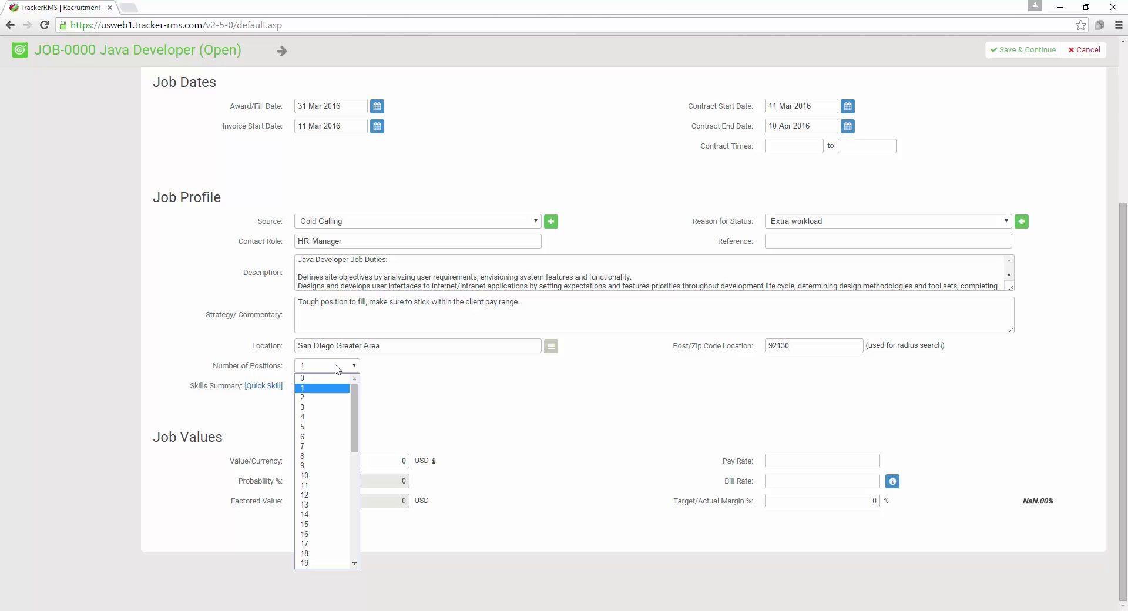
click(337, 369)
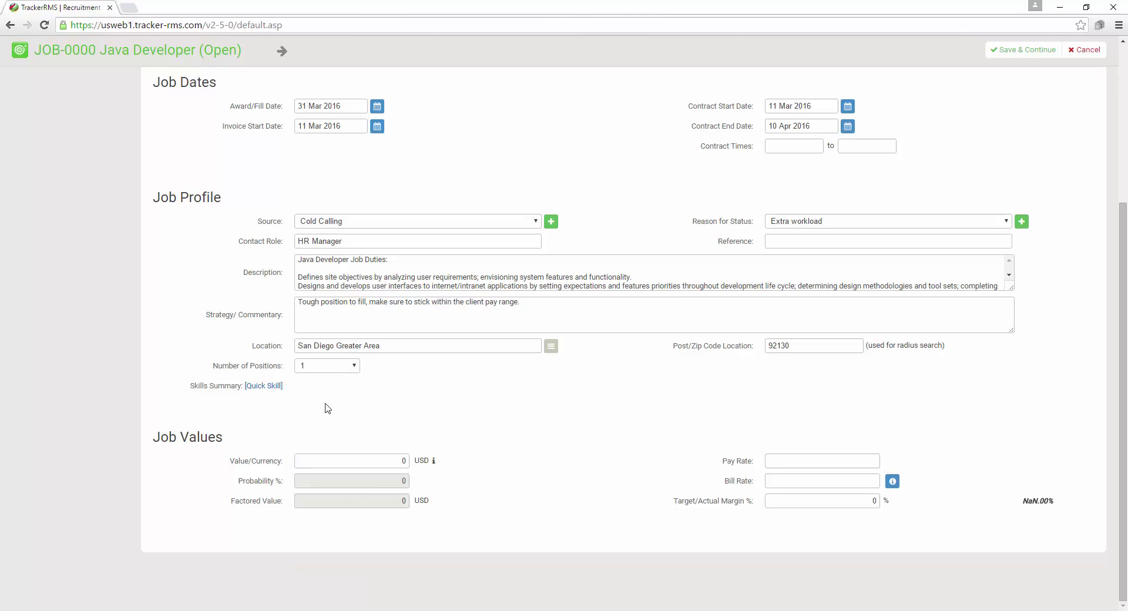
Enter Pay Rate 50, Bill Rate 75 and Value 1000 USD, giving a 33.33% margin
click(264, 387)
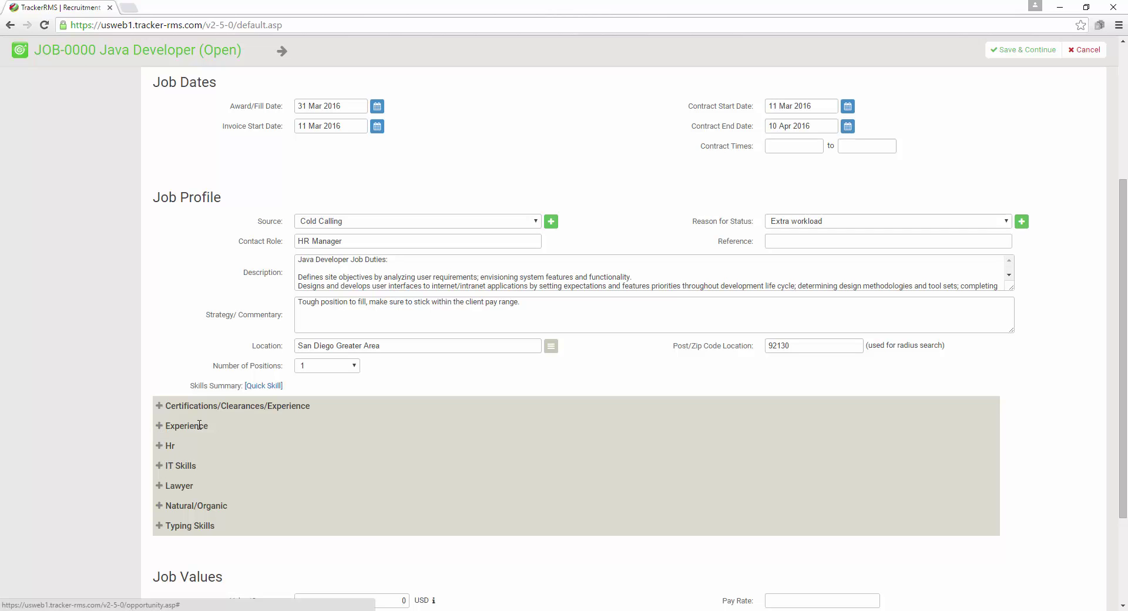
click(262, 387)
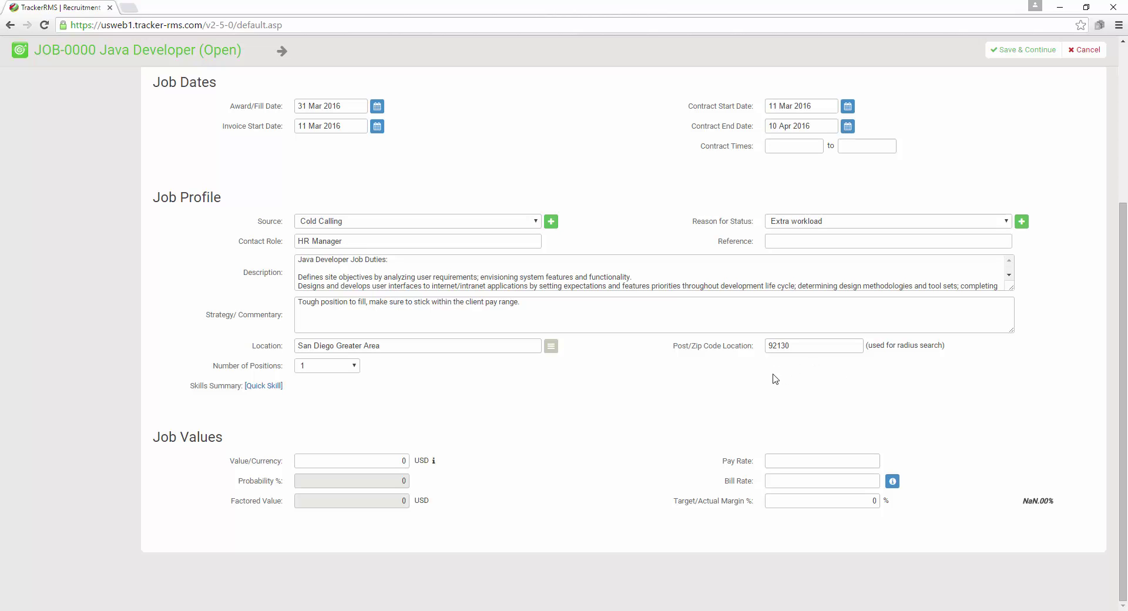
click(838, 466)
click(858, 537)
double_click(874, 501)
click(873, 531)
text(1000)
key(Return)
Save the new Java Developer job with Save & Continue, creating JOB-1561
scroll(707, 414, up, 4)
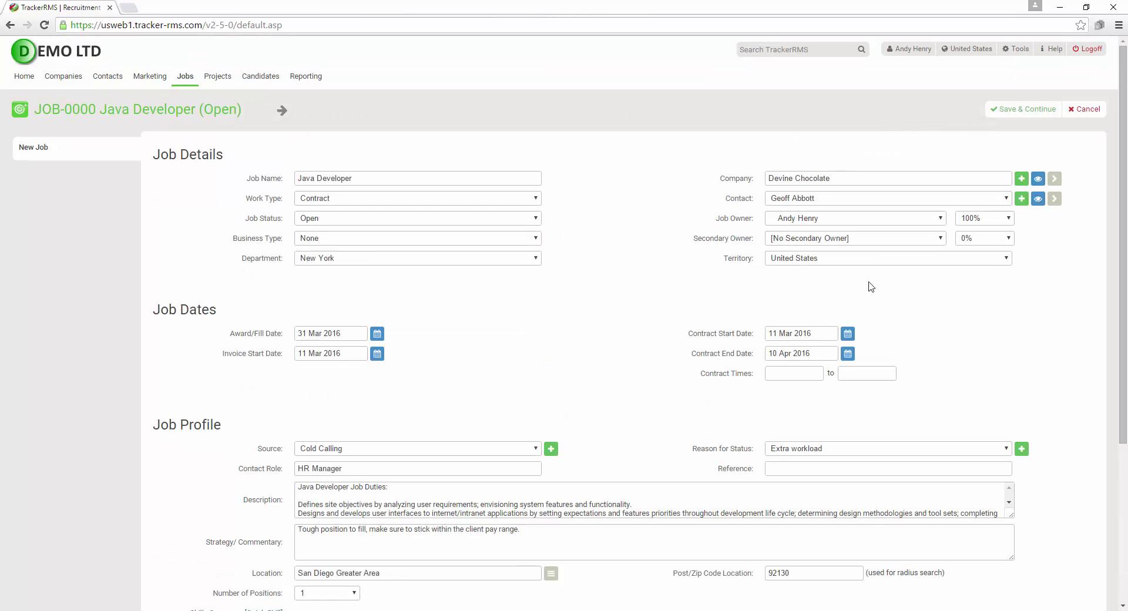
click(1022, 112)
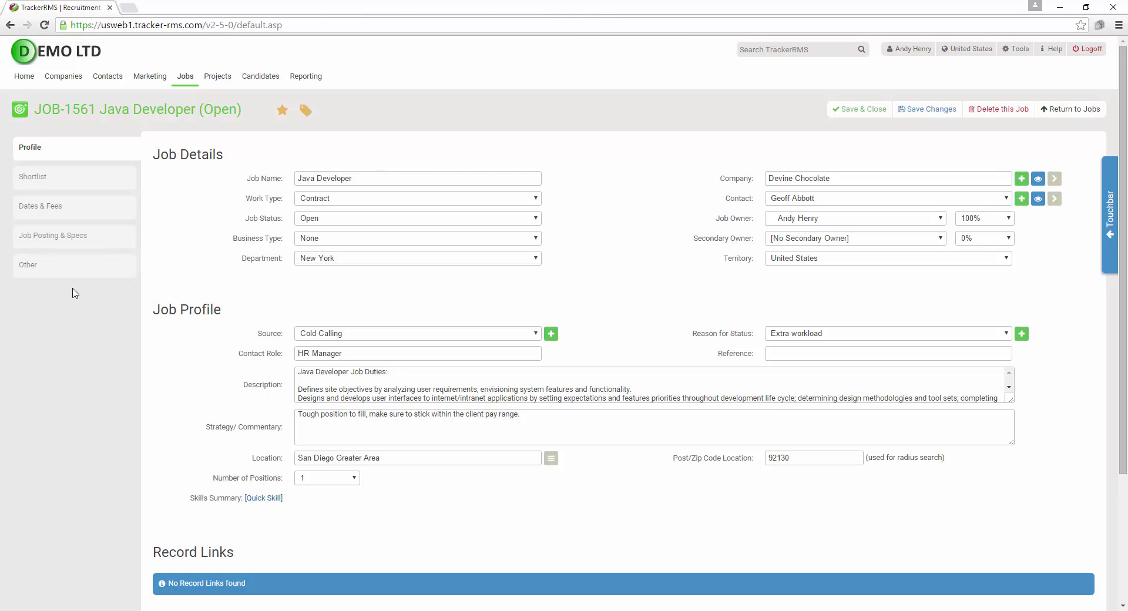
In Job Posting & Specs, set Publish on Portal to publish via the portal publish page
click(76, 237)
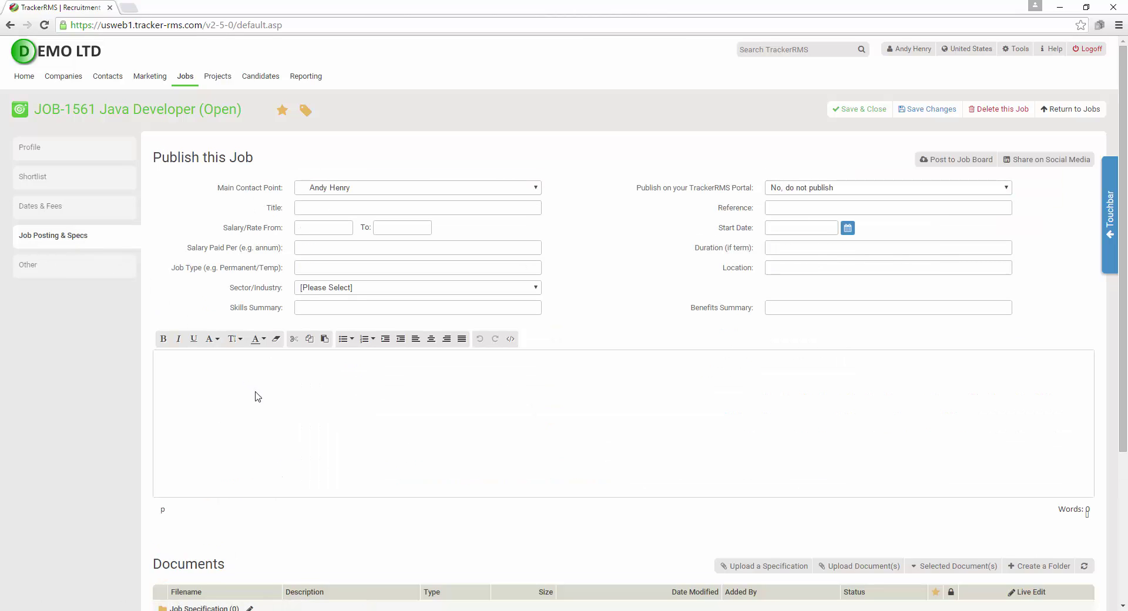
click(290, 427)
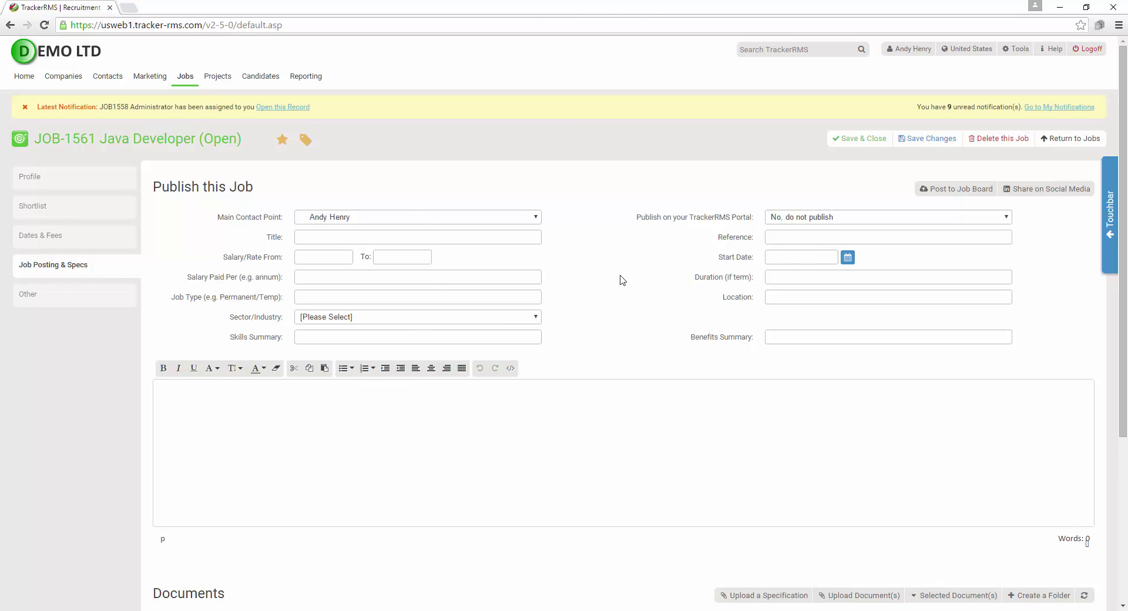
click(837, 217)
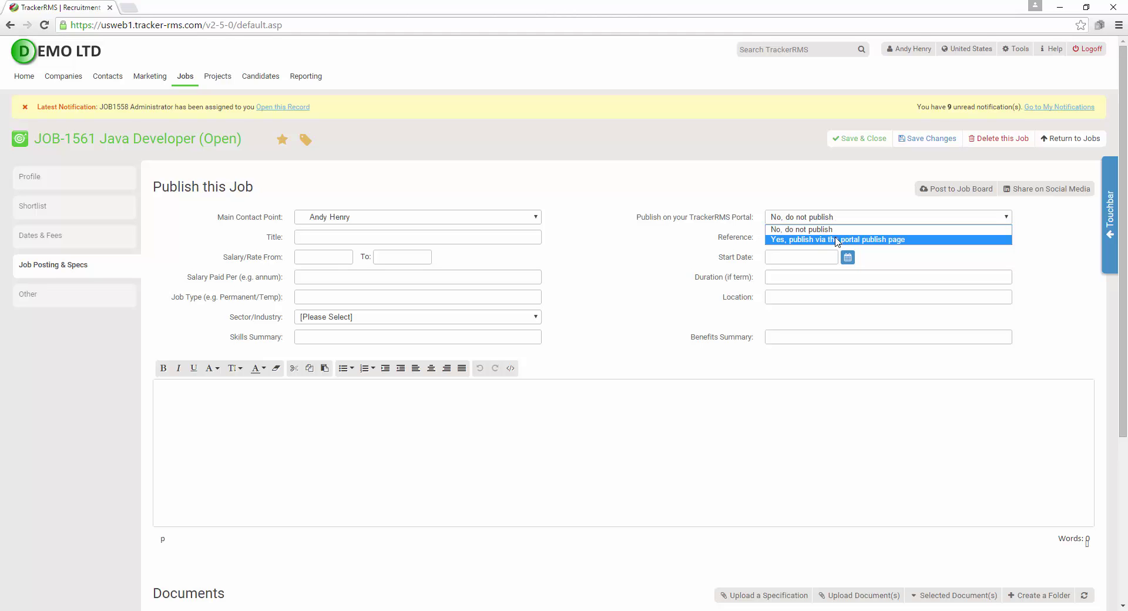
click(838, 239)
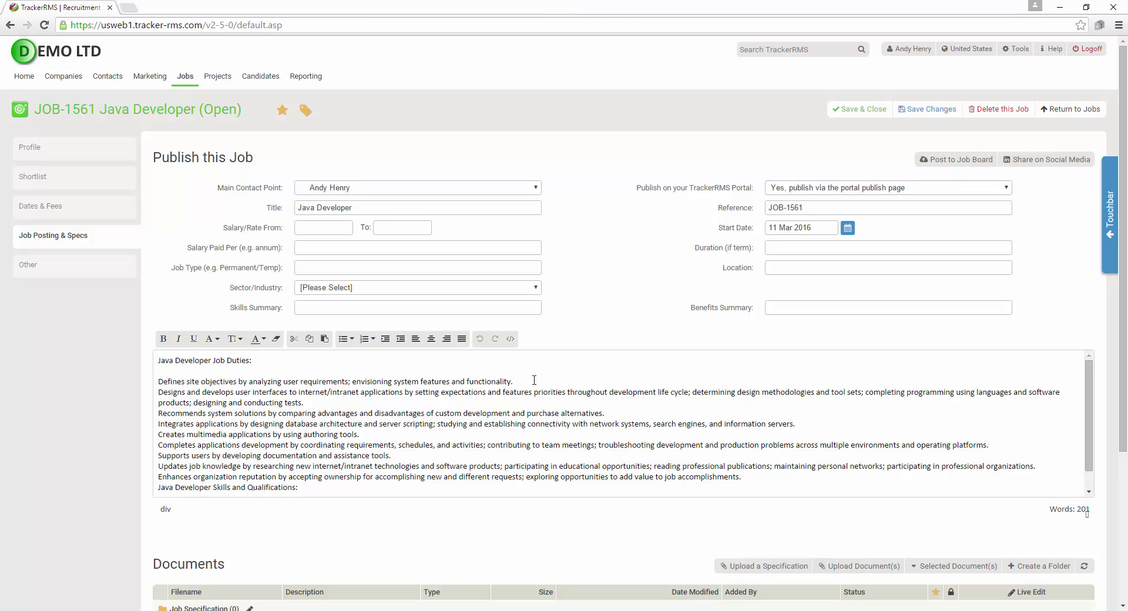
Add blank lines between the duties and make the 'Java Developer Job Duties:' heading bold and underlined
key(Return)
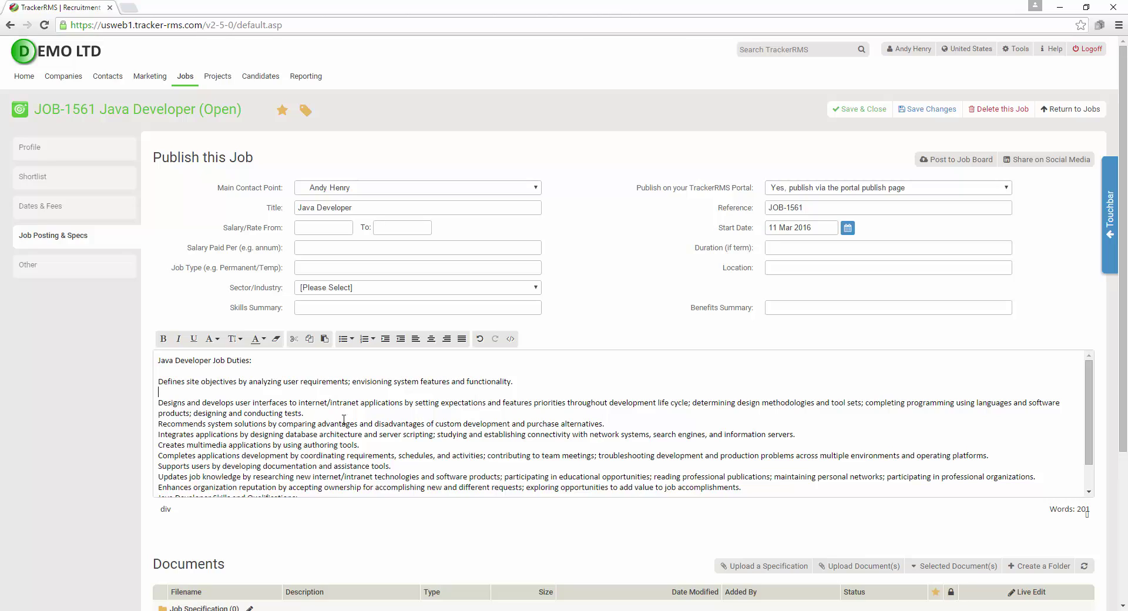
key(Return)
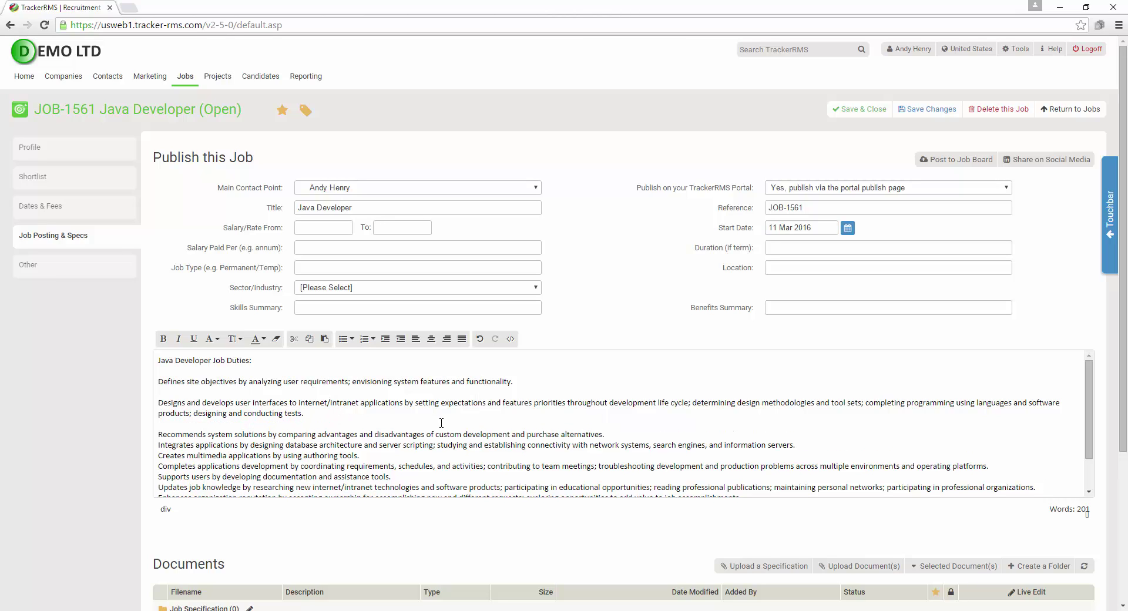
click(616, 435)
key(Return)
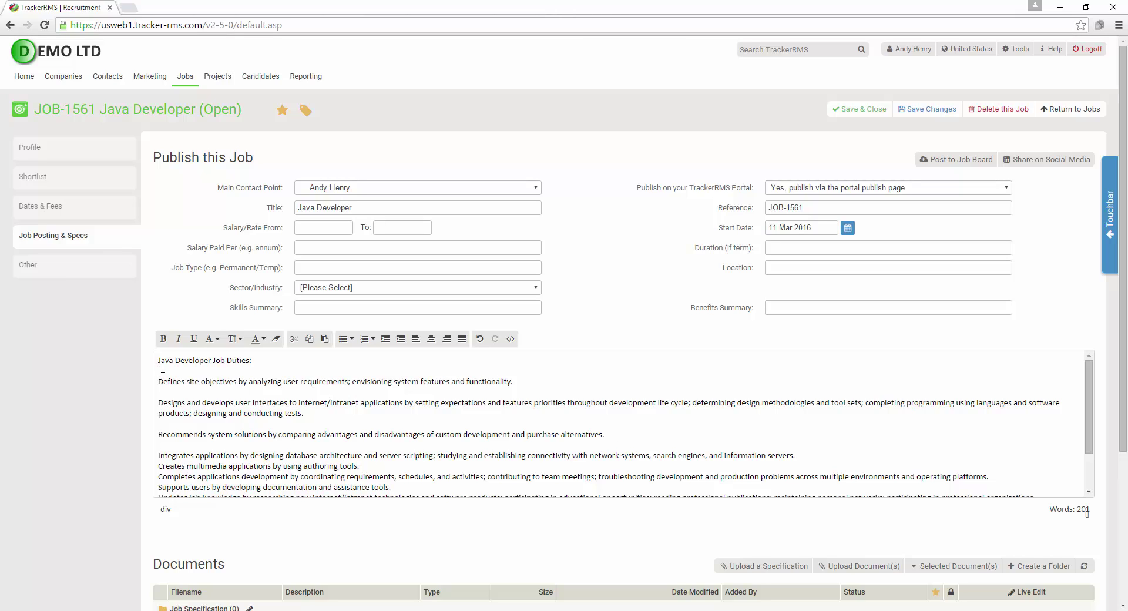
drag(158, 360, 280, 360)
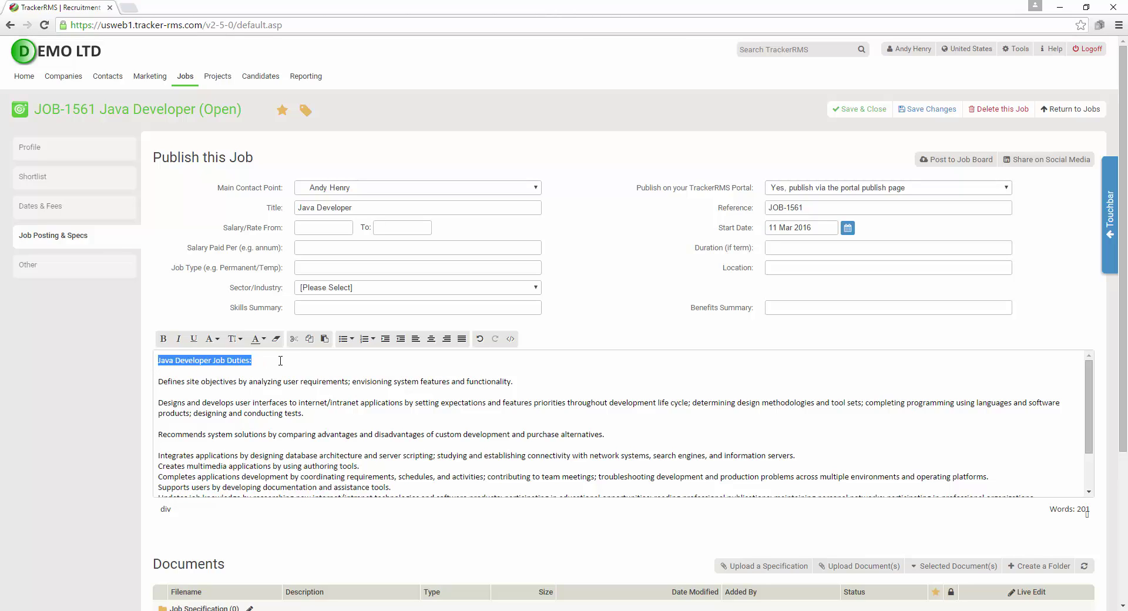
click(193, 339)
click(164, 340)
click(185, 393)
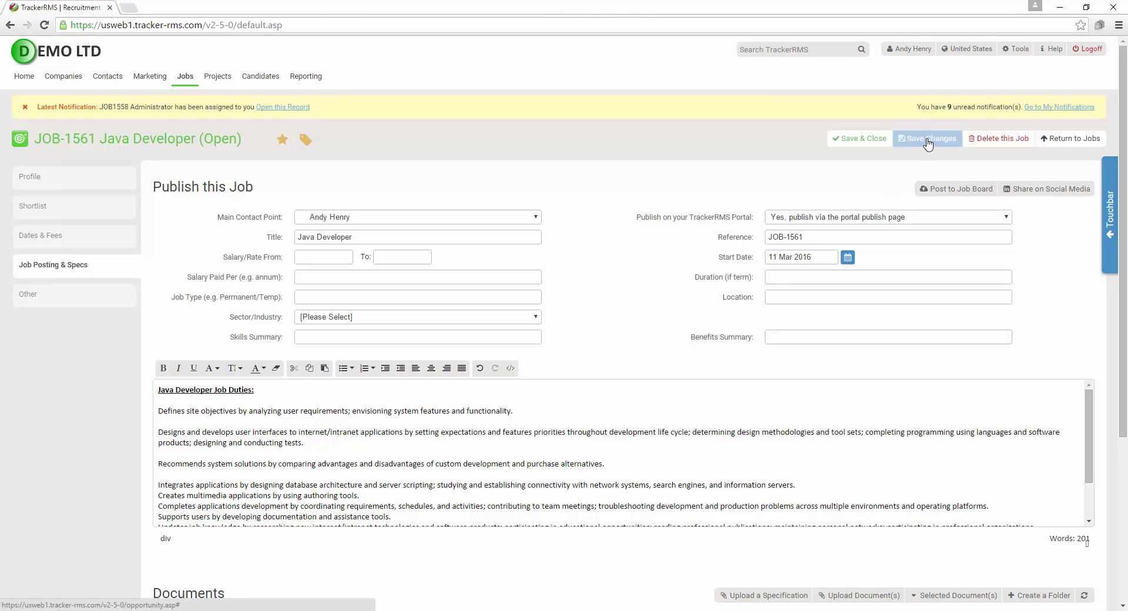
Save the job posting changes and view the list of job boards to post to
click(928, 144)
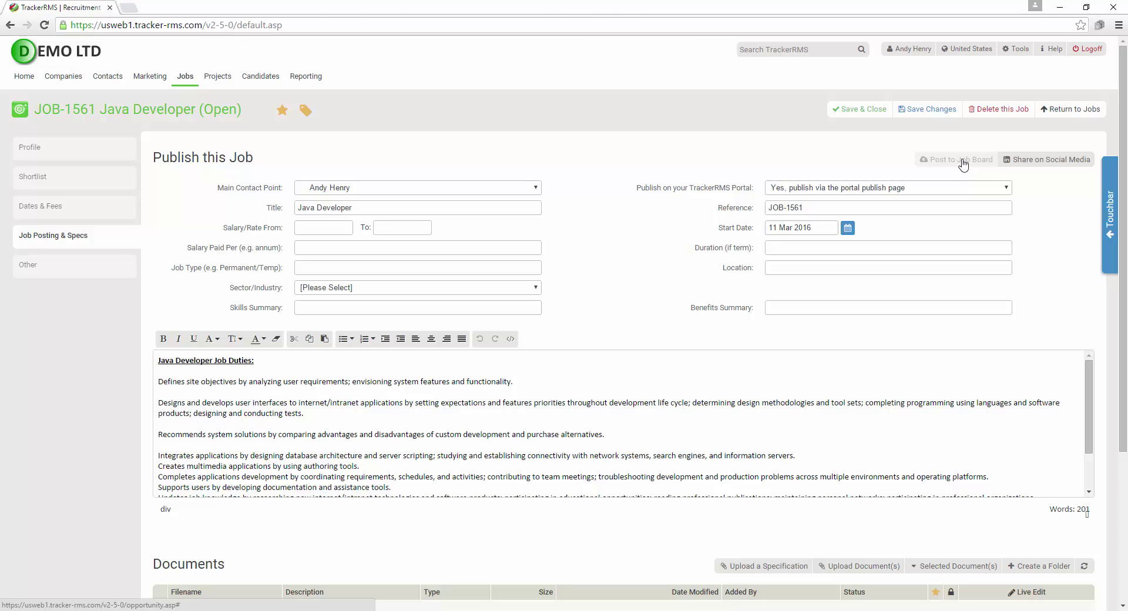
click(963, 164)
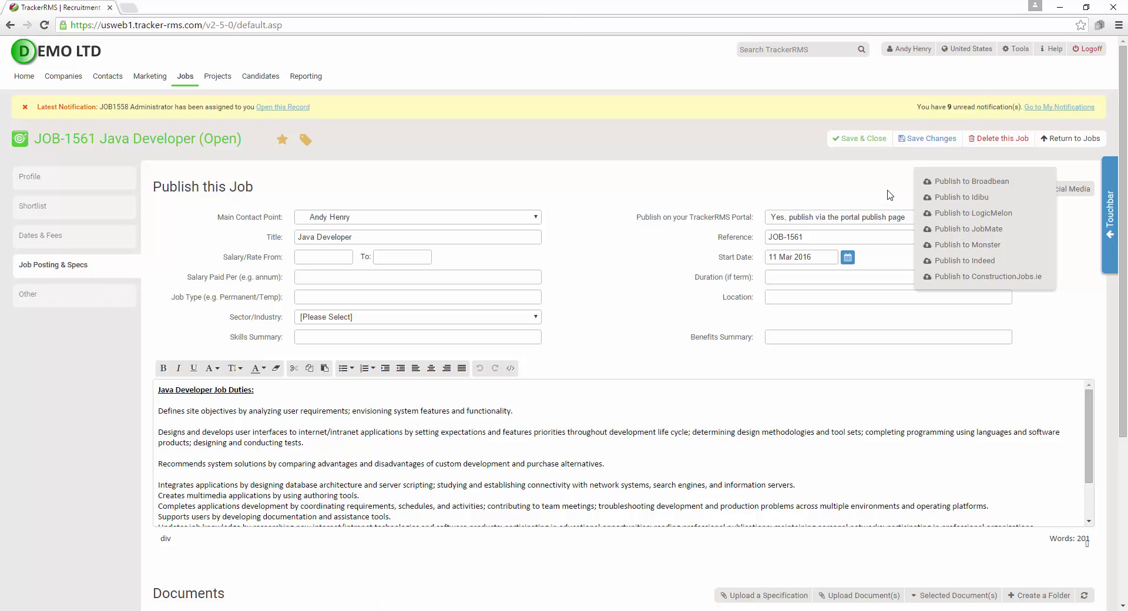
key(F5)
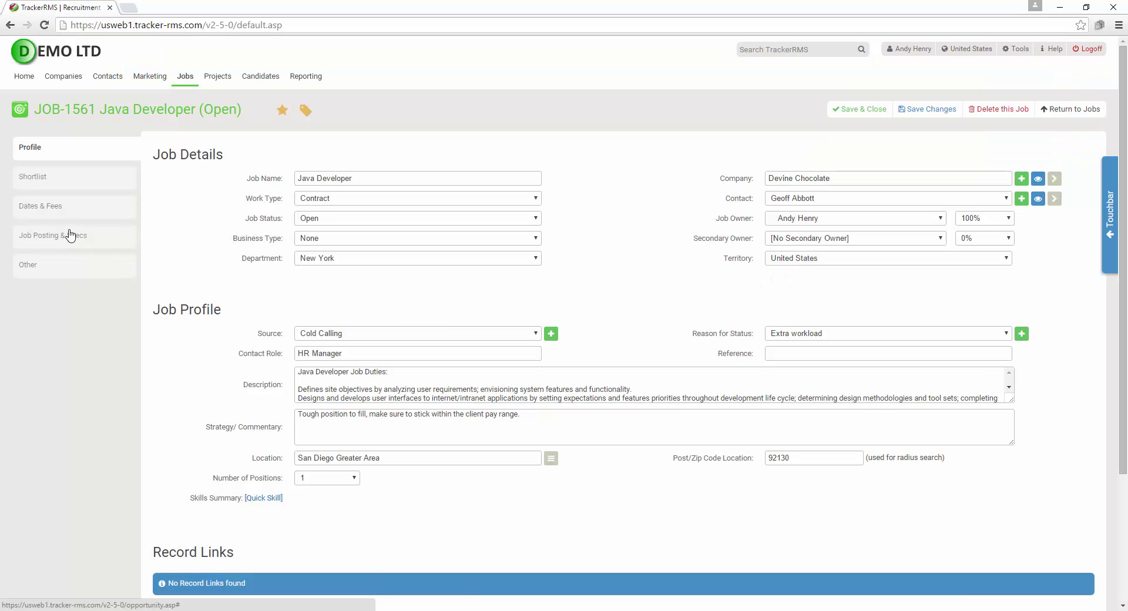
Back in Job Posting & Specs, open and close the Share on Social Media options
click(71, 235)
click(1066, 161)
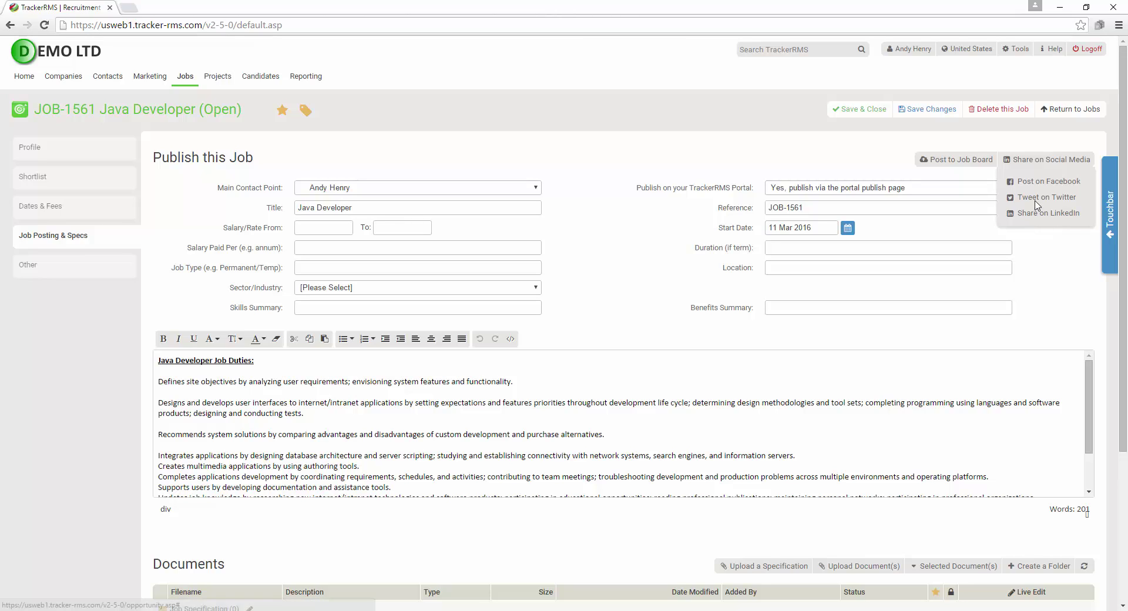
click(1045, 169)
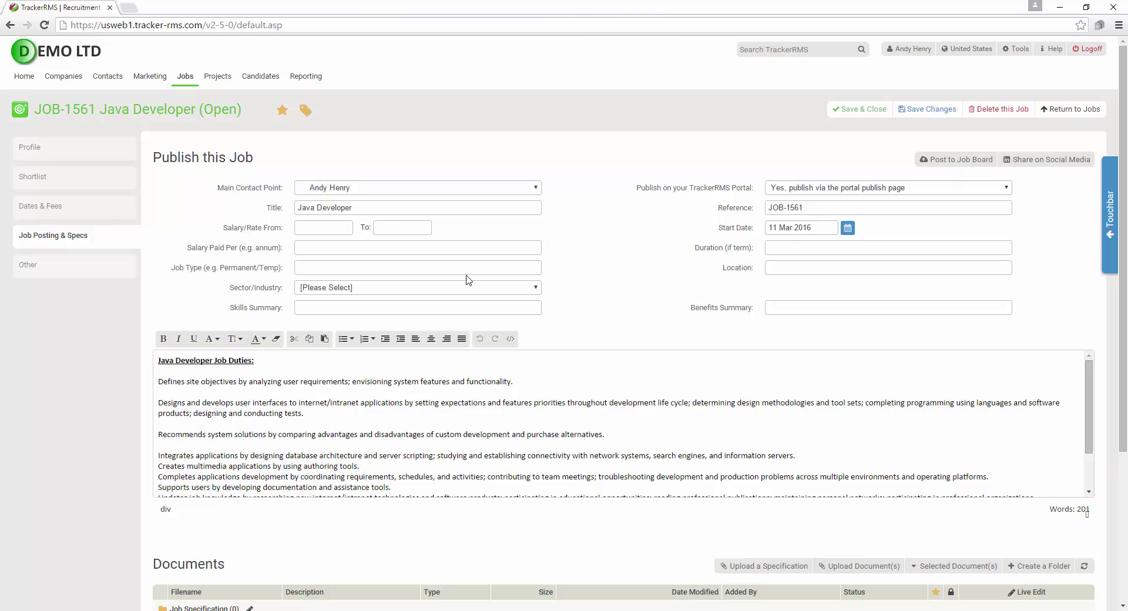
Scroll through the job's Other, dates-and-fees and posting-and-specs details
click(66, 148)
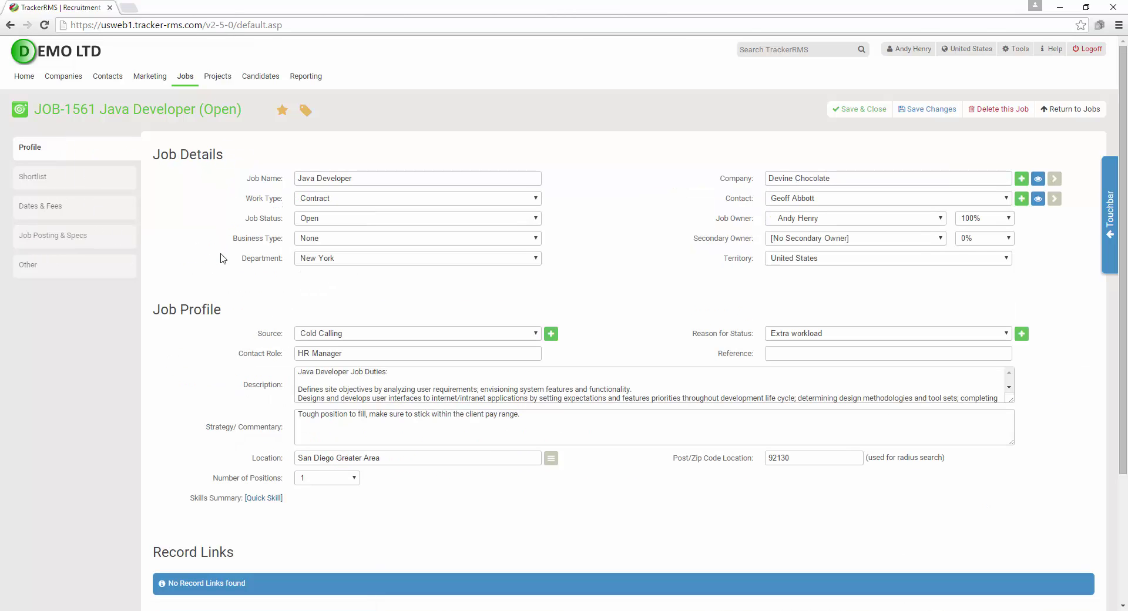
scroll(217, 348, down, 1)
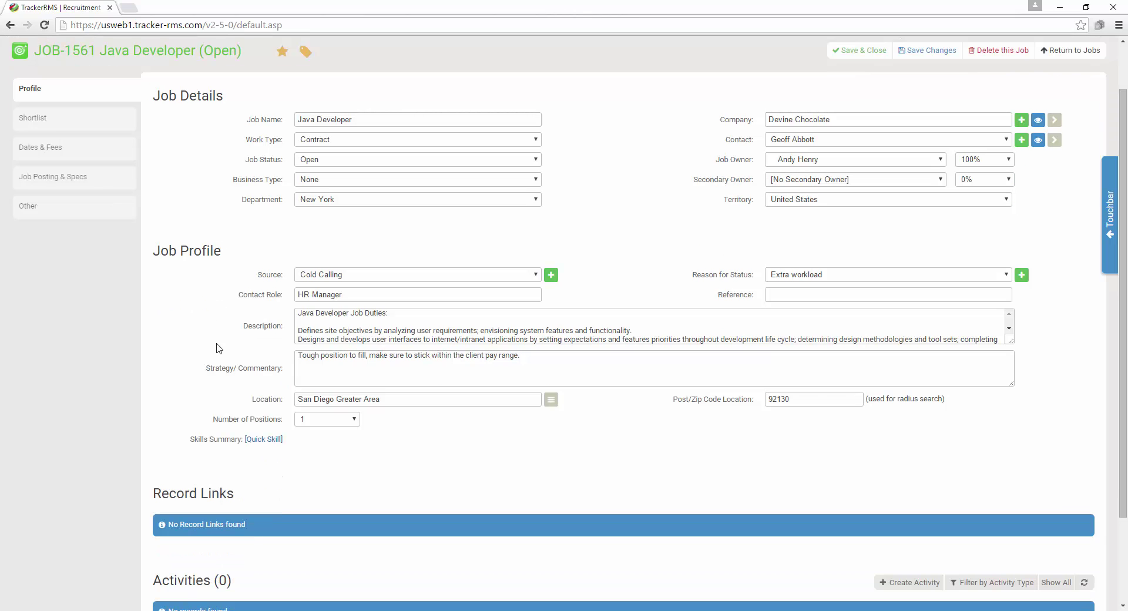
scroll(217, 351, down, 2)
scroll(217, 351, up, 3)
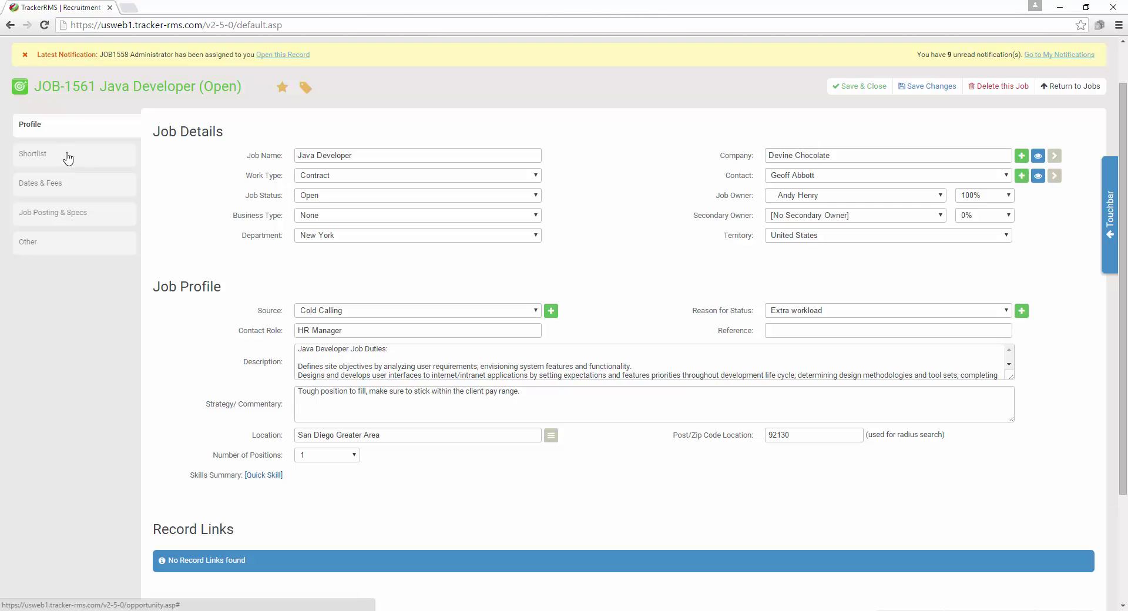
click(68, 182)
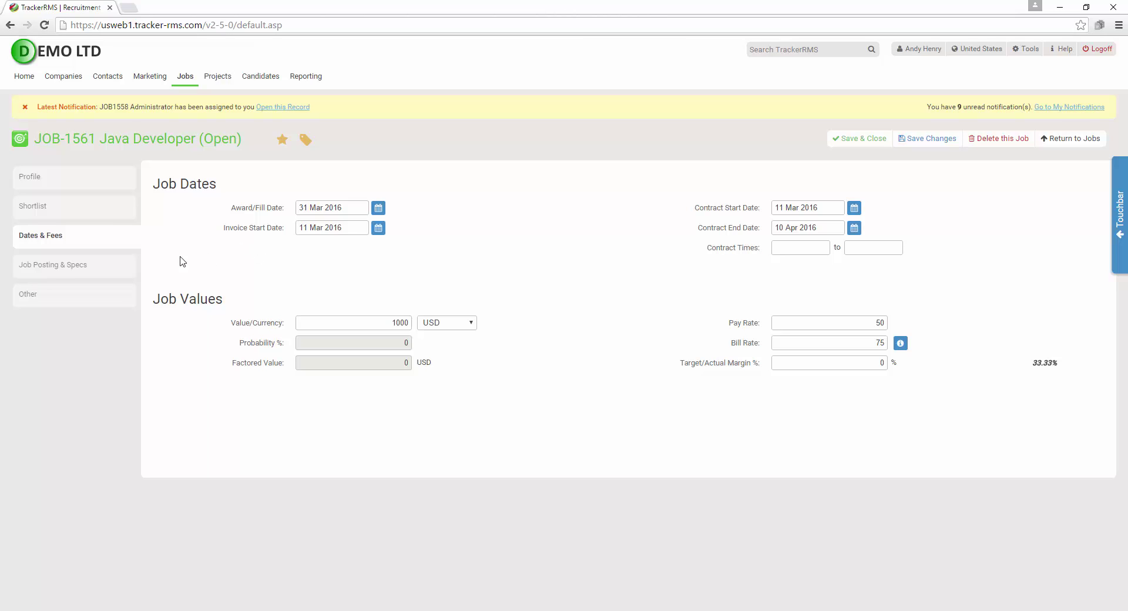
click(43, 272)
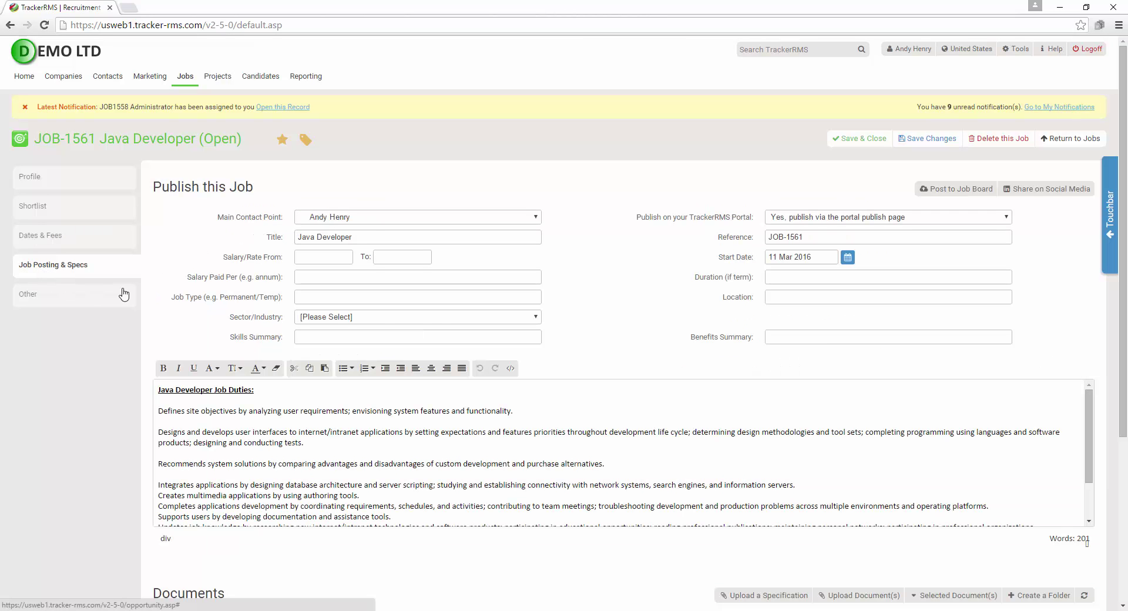
scroll(197, 218, down, 1)
scroll(196, 216, down, 4)
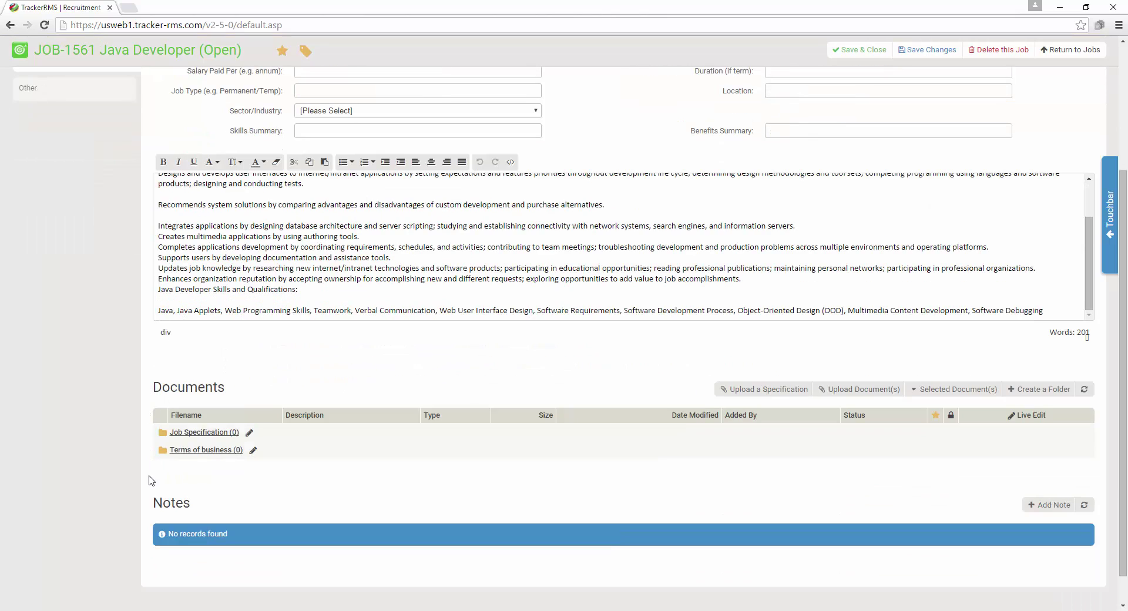
scroll(150, 516, up, 3)
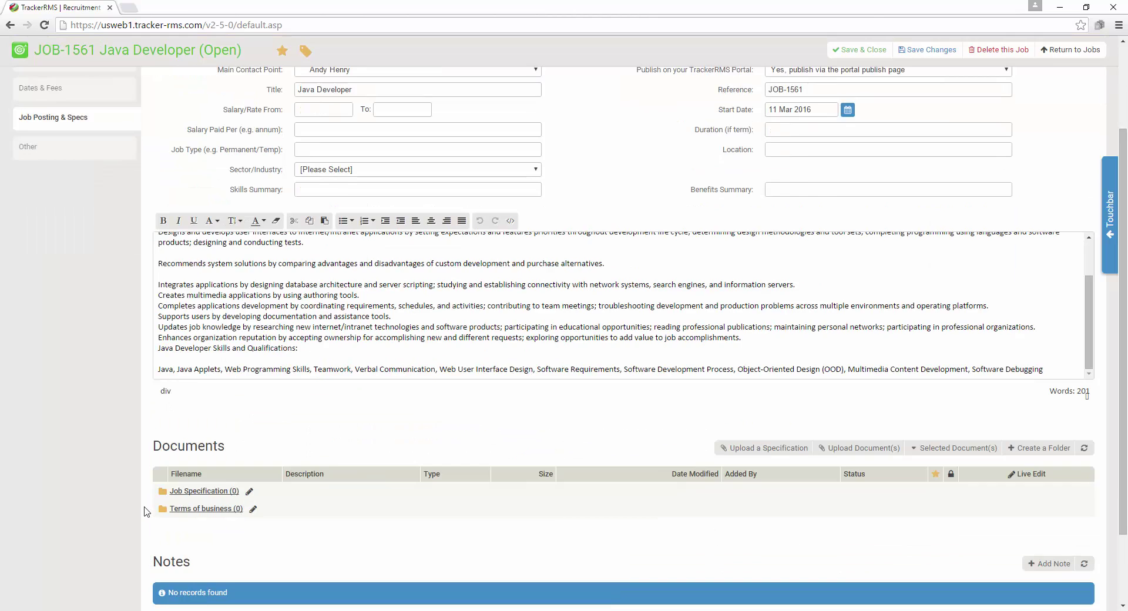
Check the products, revenue and invoice details, then Profile, and open the empty candidate Shortlist
click(75, 234)
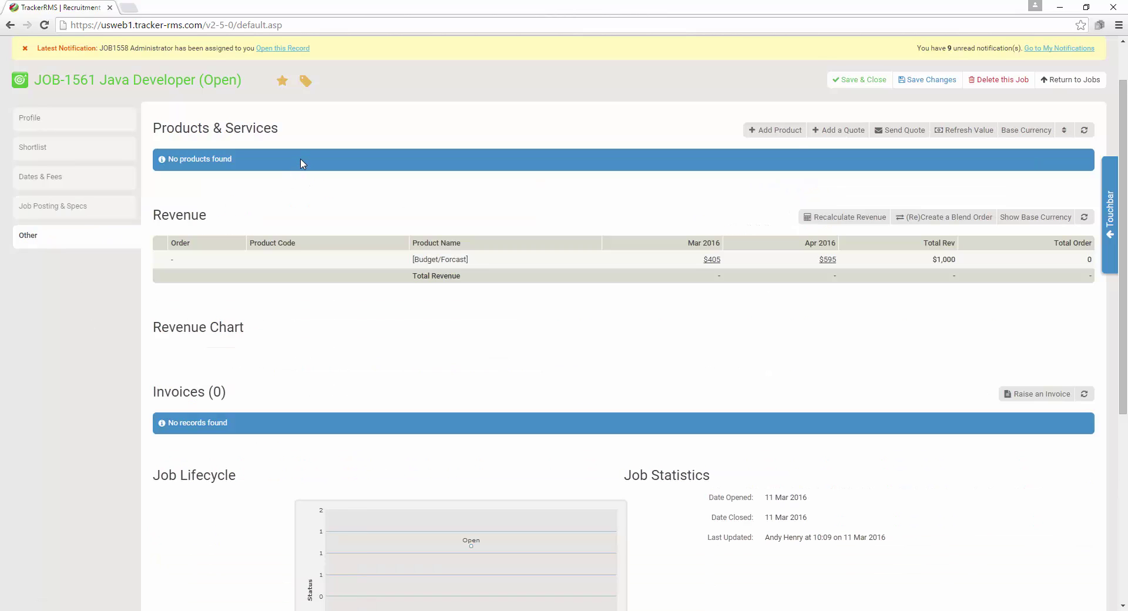
scroll(300, 168, down, 5)
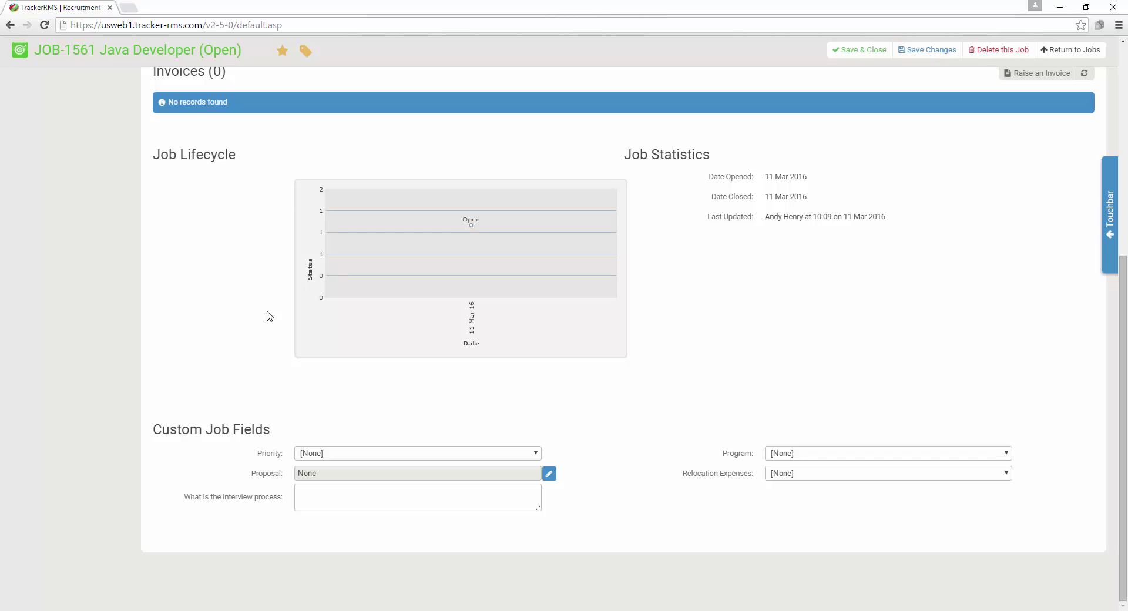
scroll(248, 524, up, 6)
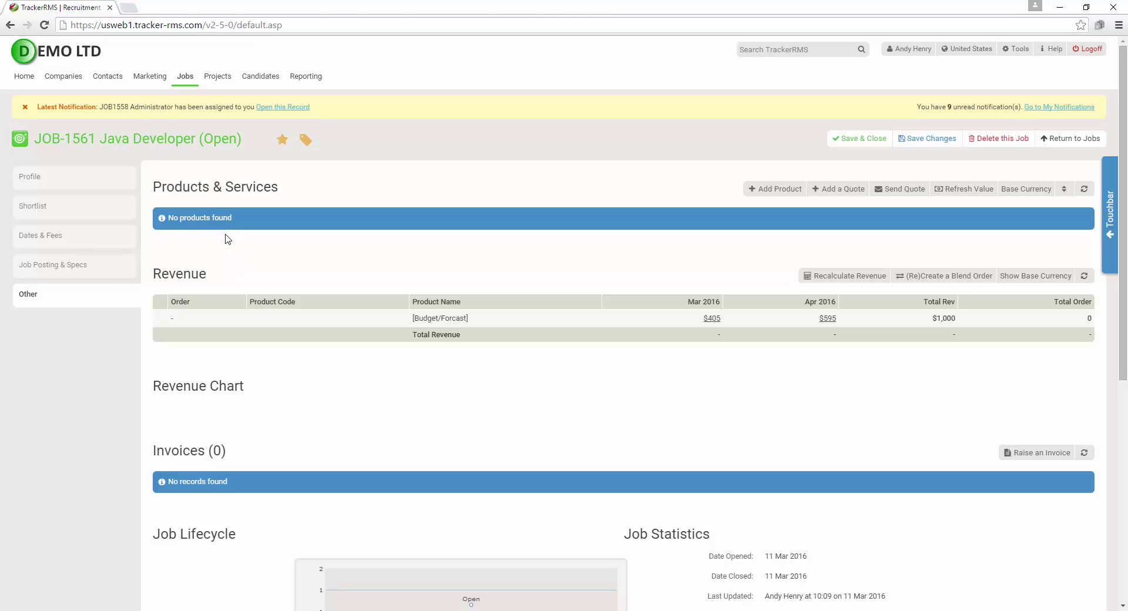
click(72, 182)
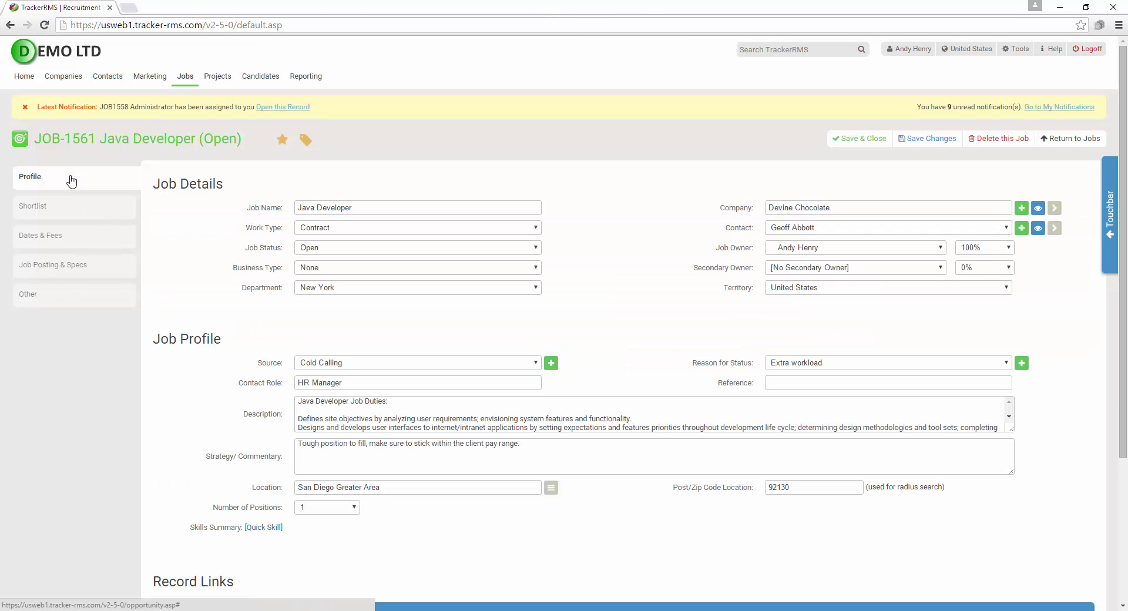
click(66, 209)
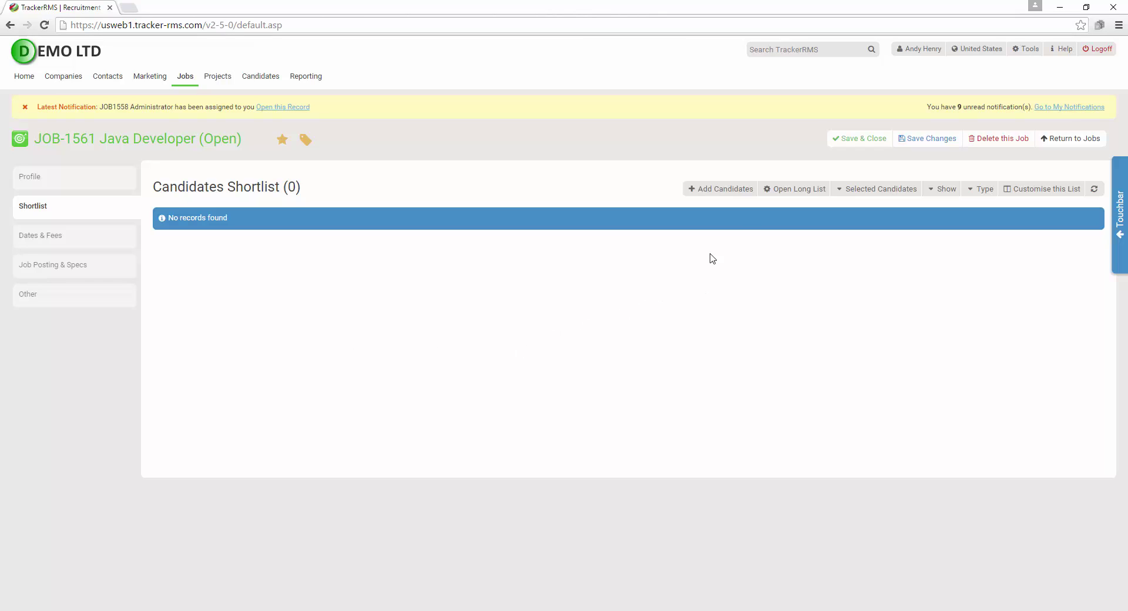
Drop a candidate's resume file into Add via xTracked Resume, then close to refresh the shortlist
click(724, 197)
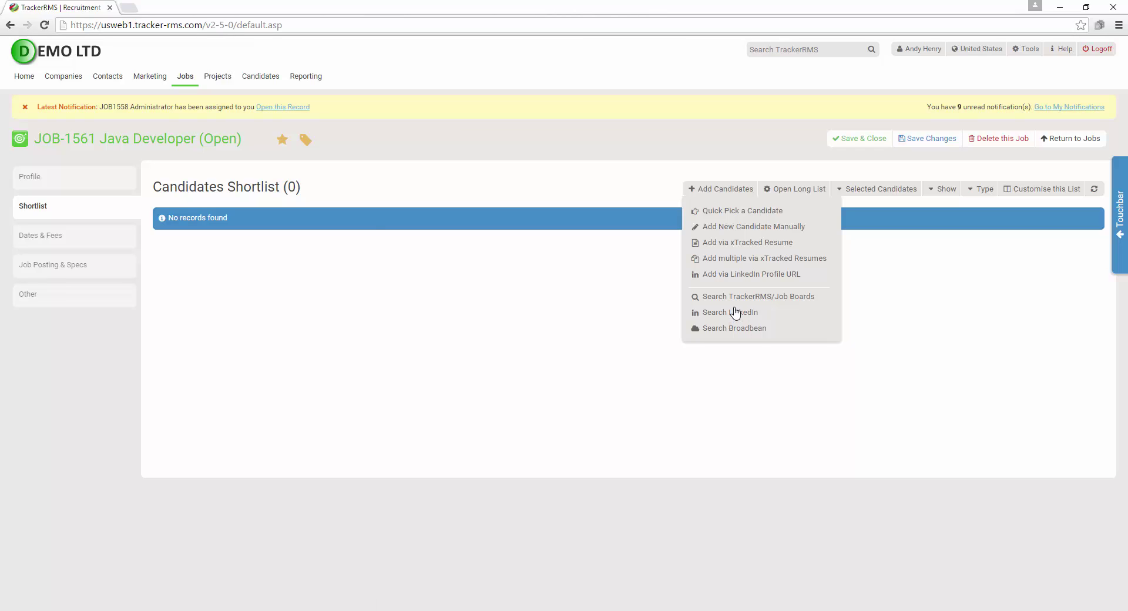
click(755, 262)
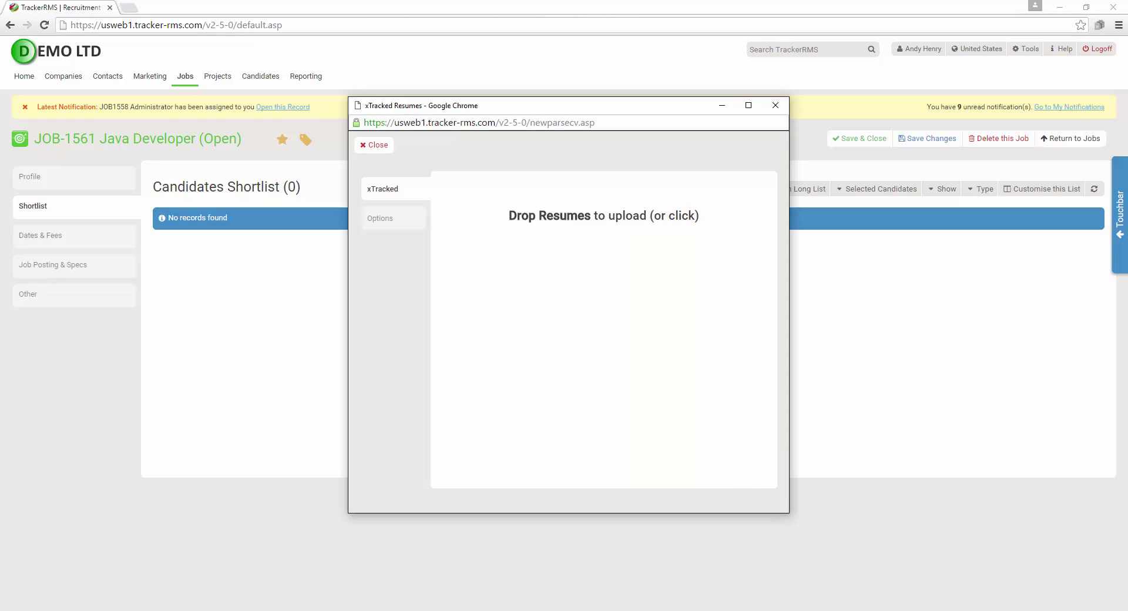
click(948, 610)
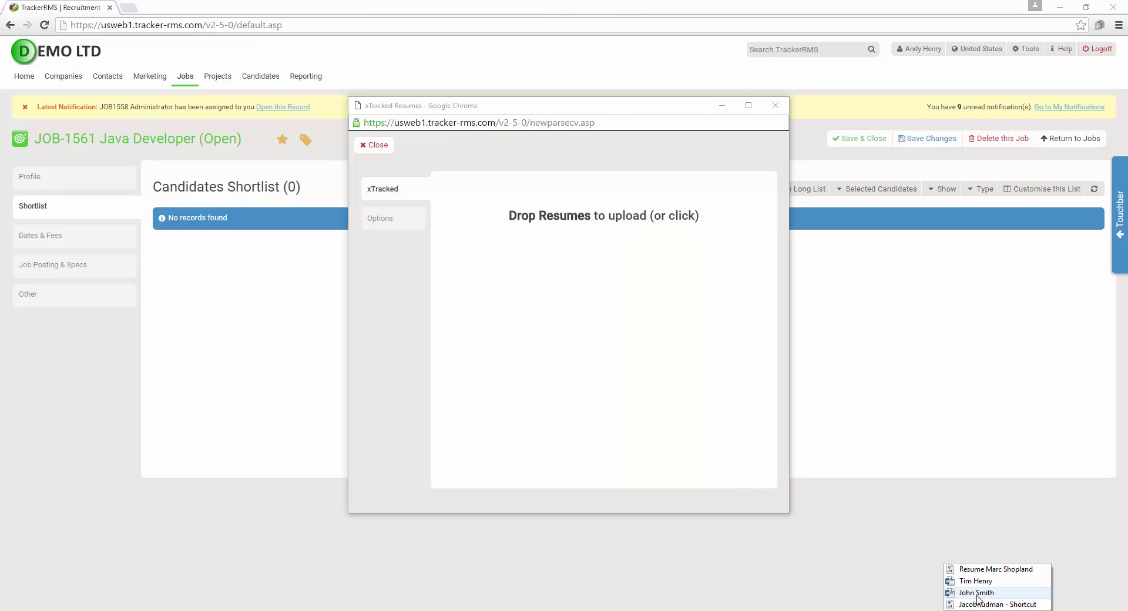
drag(991, 595, 569, 322)
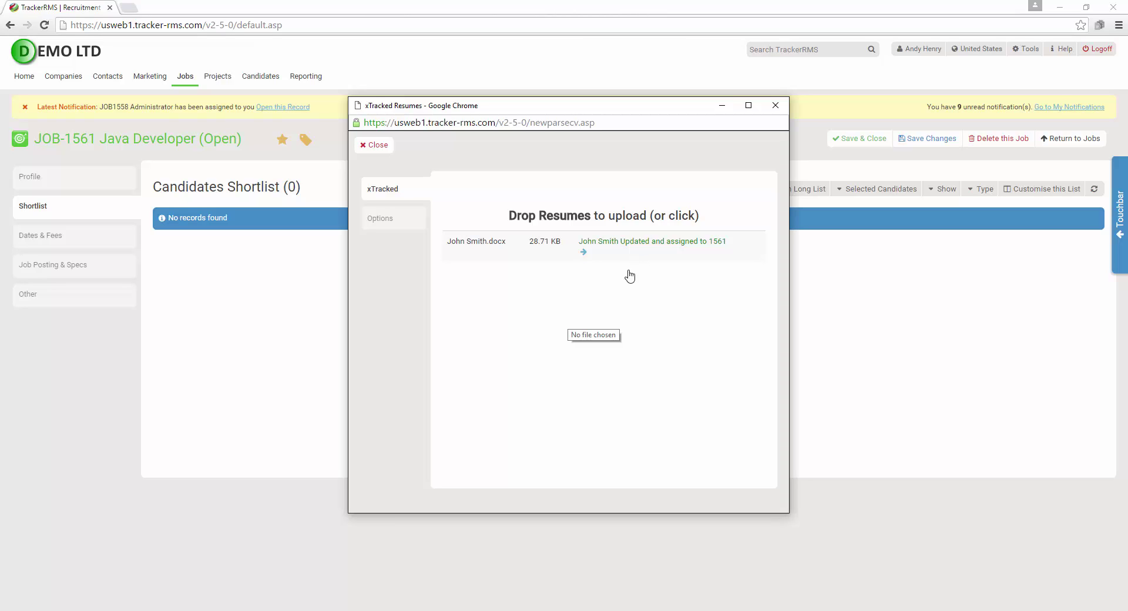
click(376, 144)
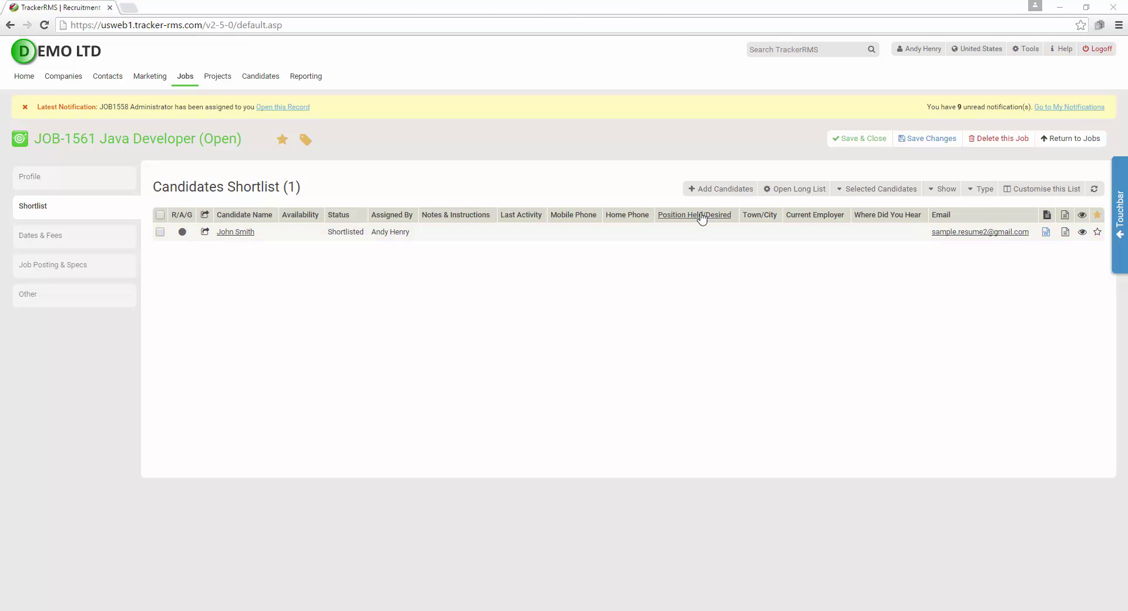
Quick Pick an existing candidate by name onto the shortlist, then open Search TrackerRMS/Job Boards
click(717, 194)
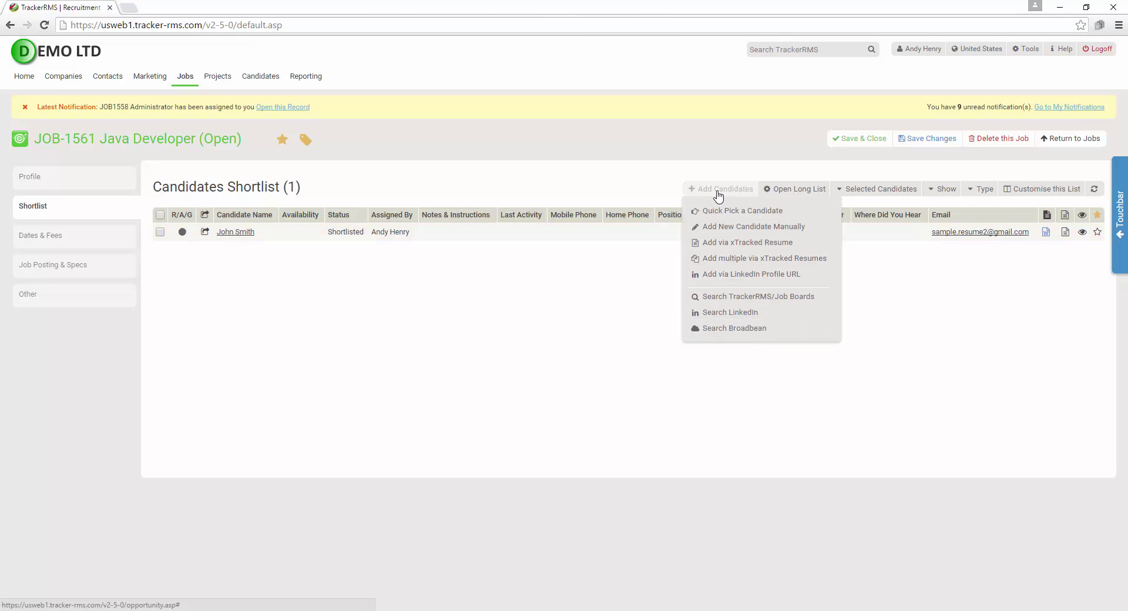
click(743, 212)
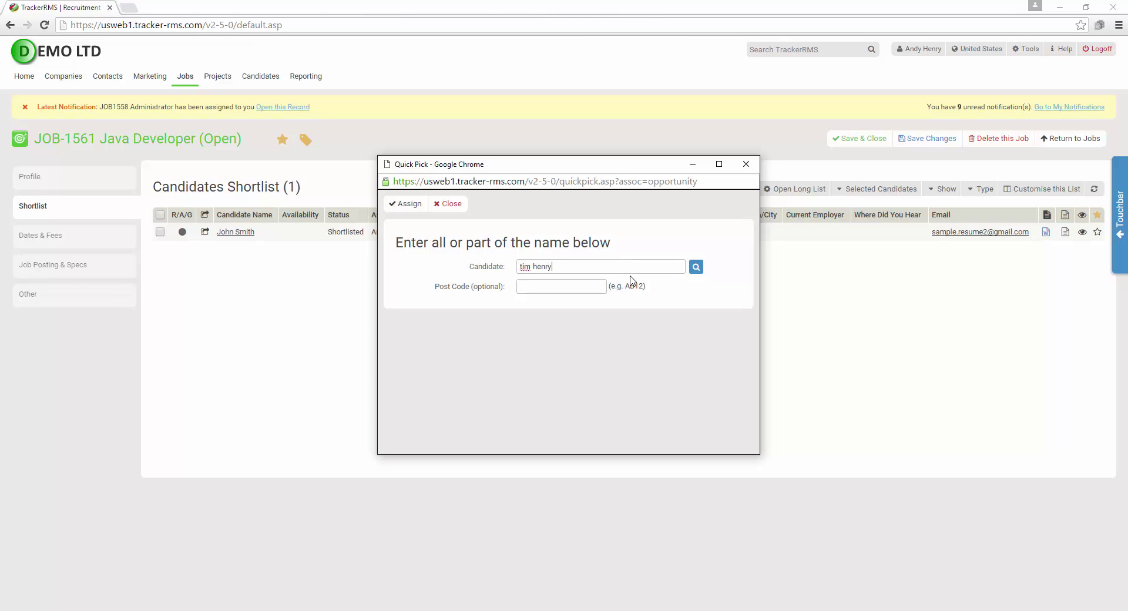
click(697, 268)
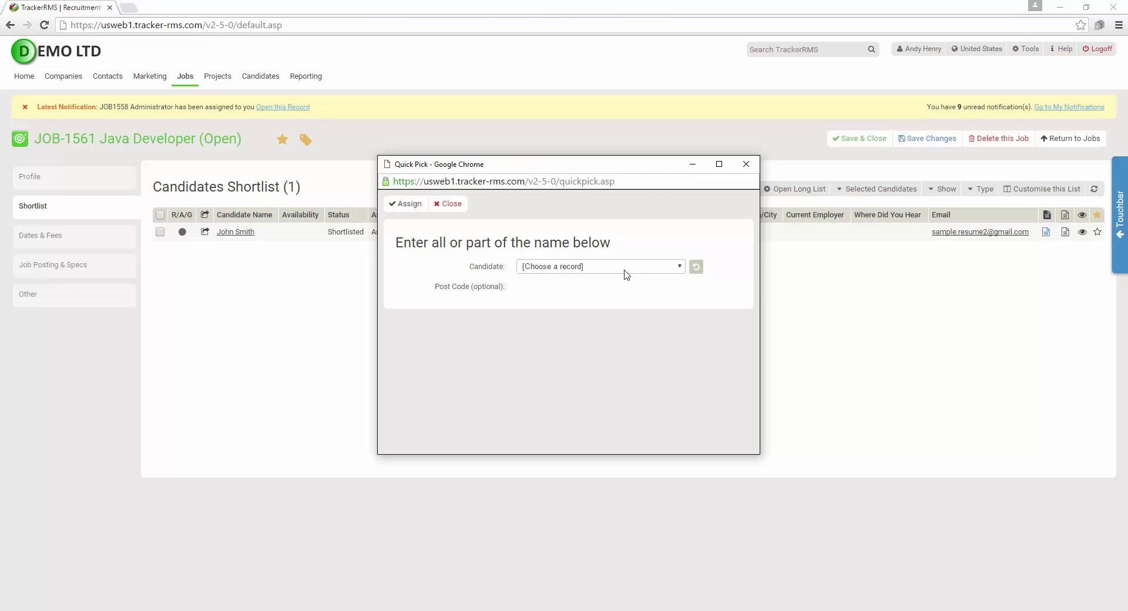
click(625, 267)
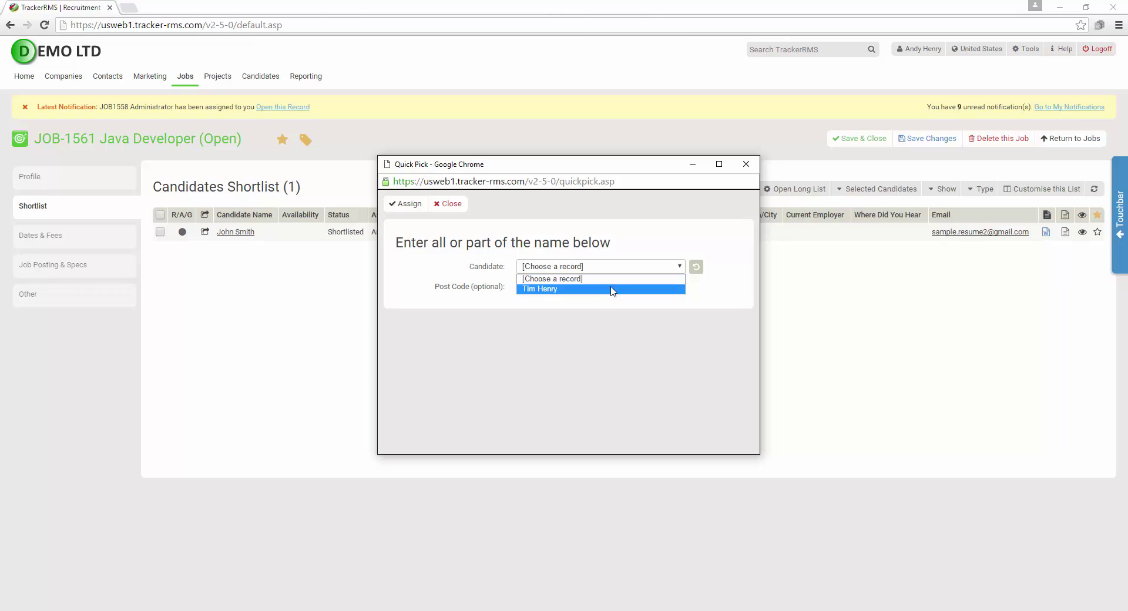
click(611, 289)
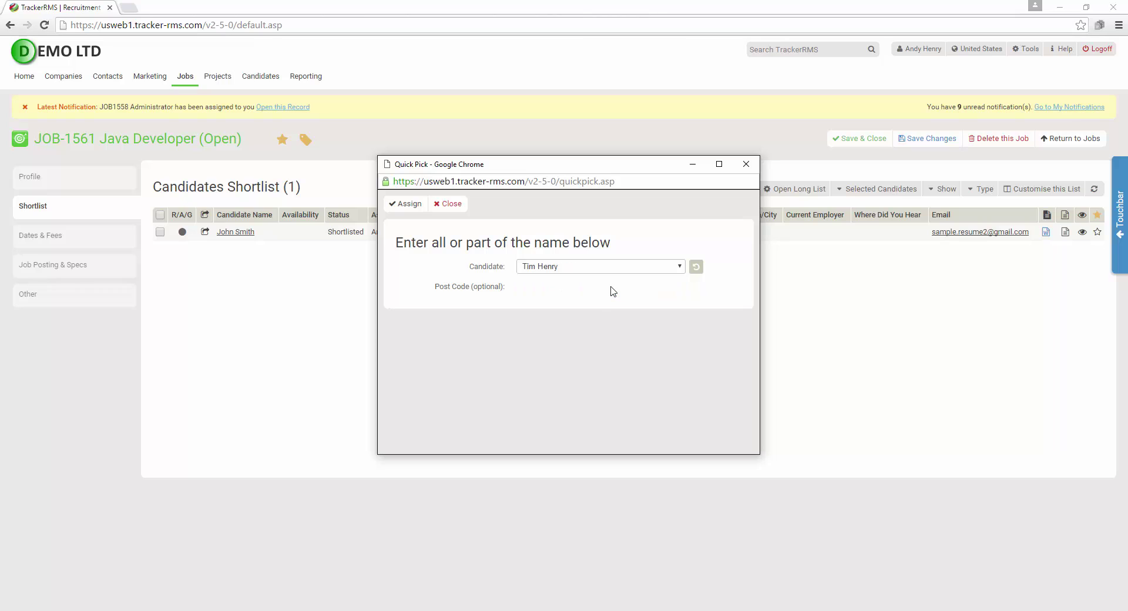
click(417, 207)
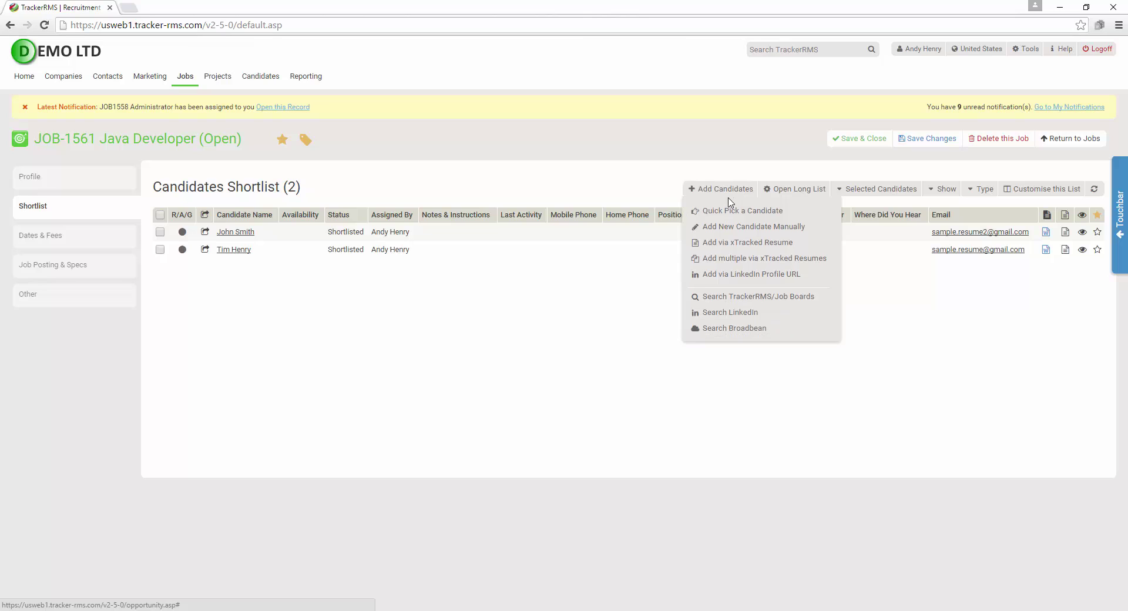
click(722, 298)
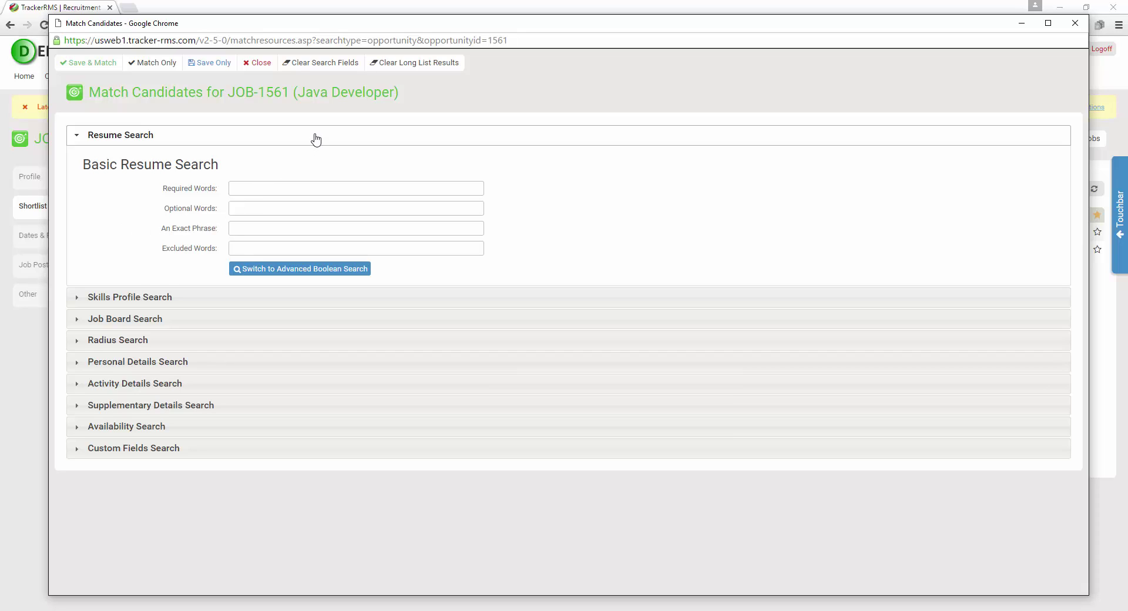
key(ctrl+shift+d)
mouse_move(273, 48)
mouse_down()
mouse_move(286, 67)
mouse_move(338, 86)
mouse_move(478, 90)
mouse_up()
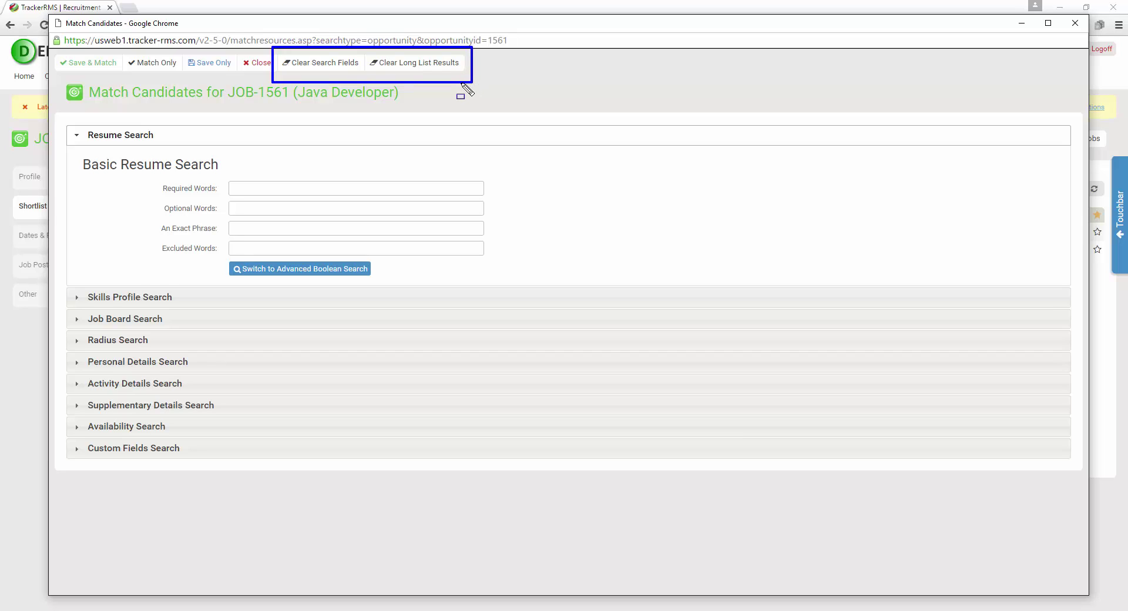
key(ctrl+z)
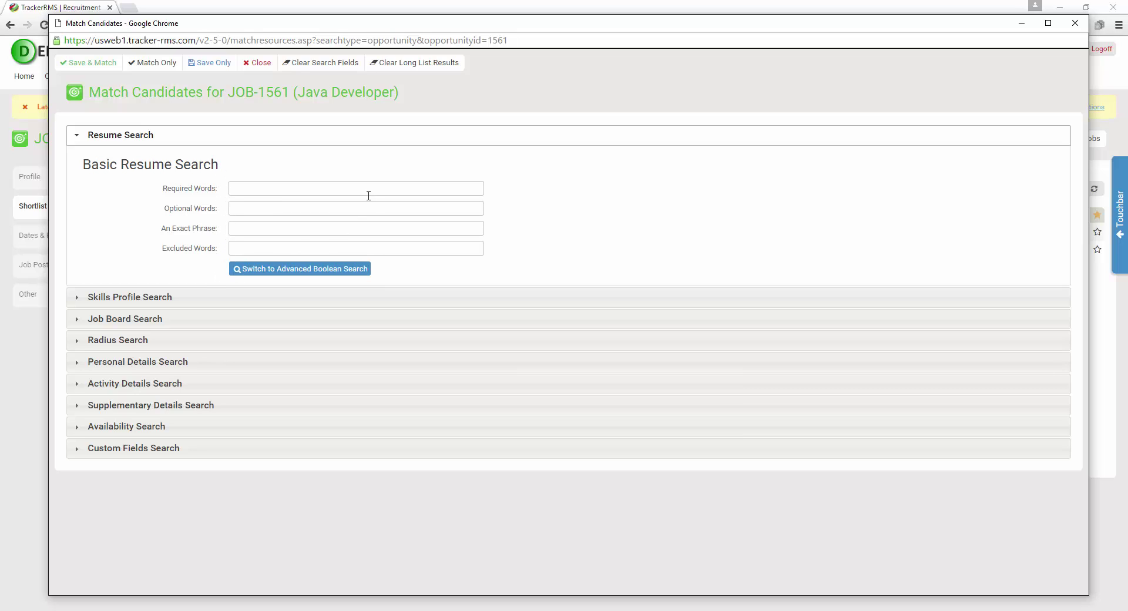
Switch to Advanced Boolean Search and read through the Boolean Terms syntax help
click(305, 270)
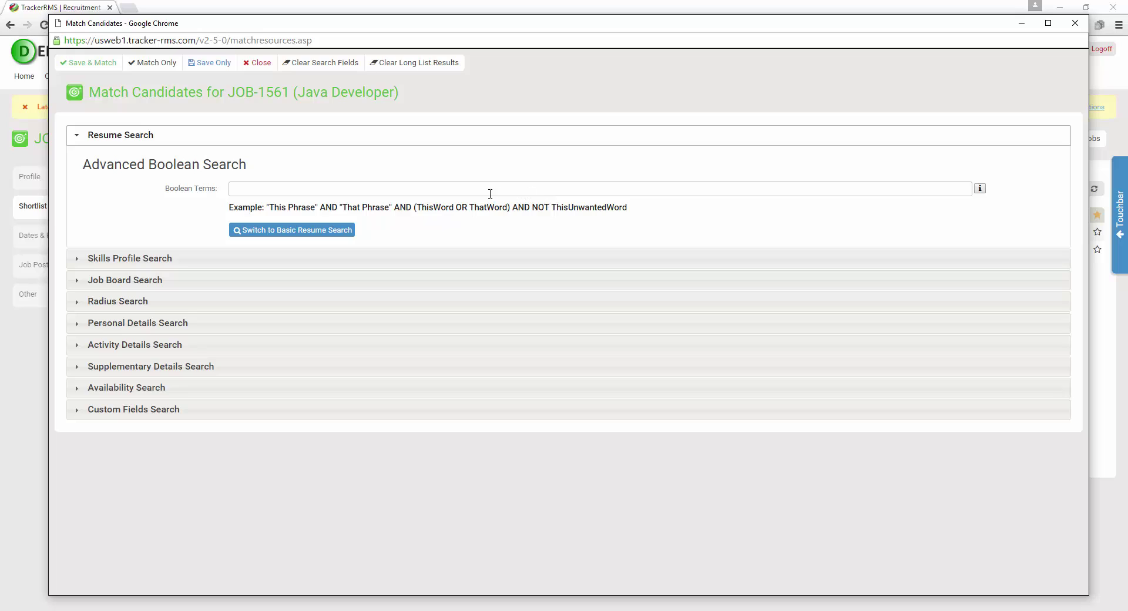
click(979, 187)
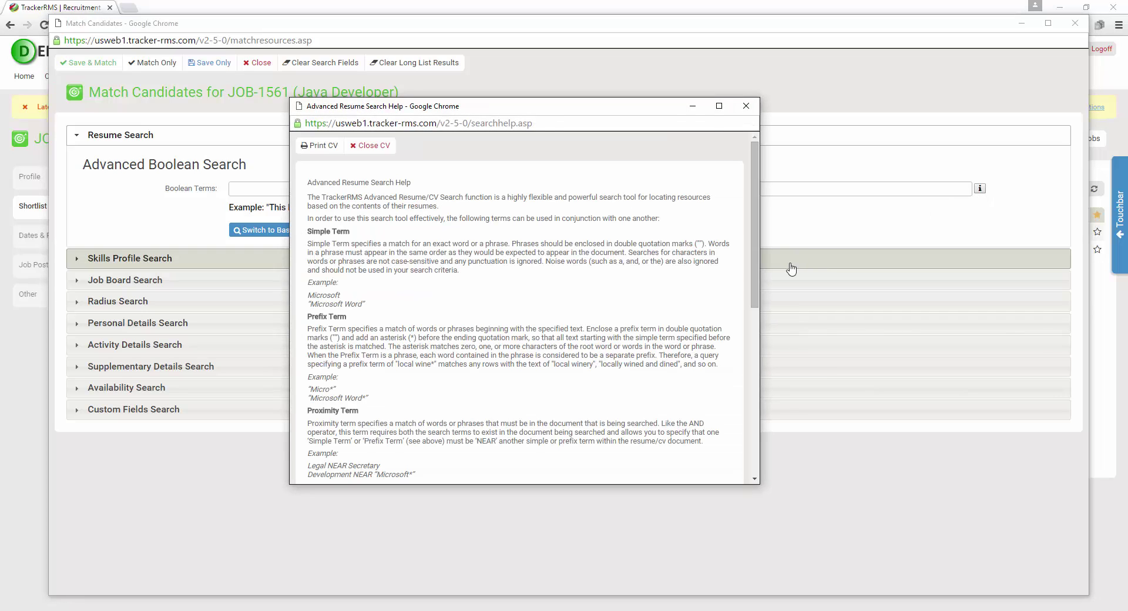
drag(757, 161, 741, 251)
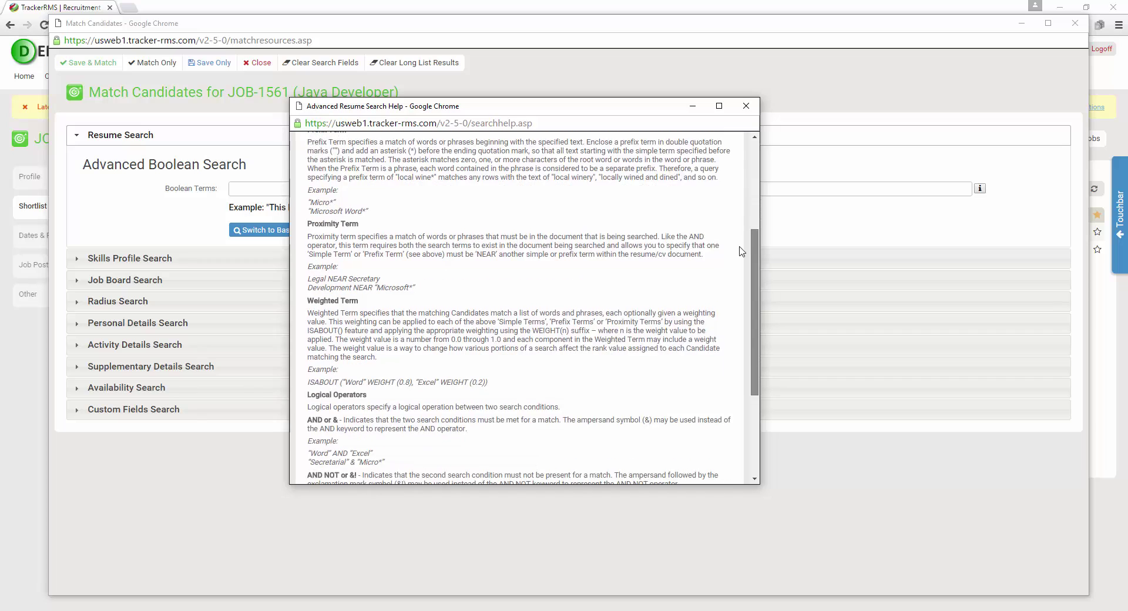
scroll(741, 252, down, 3)
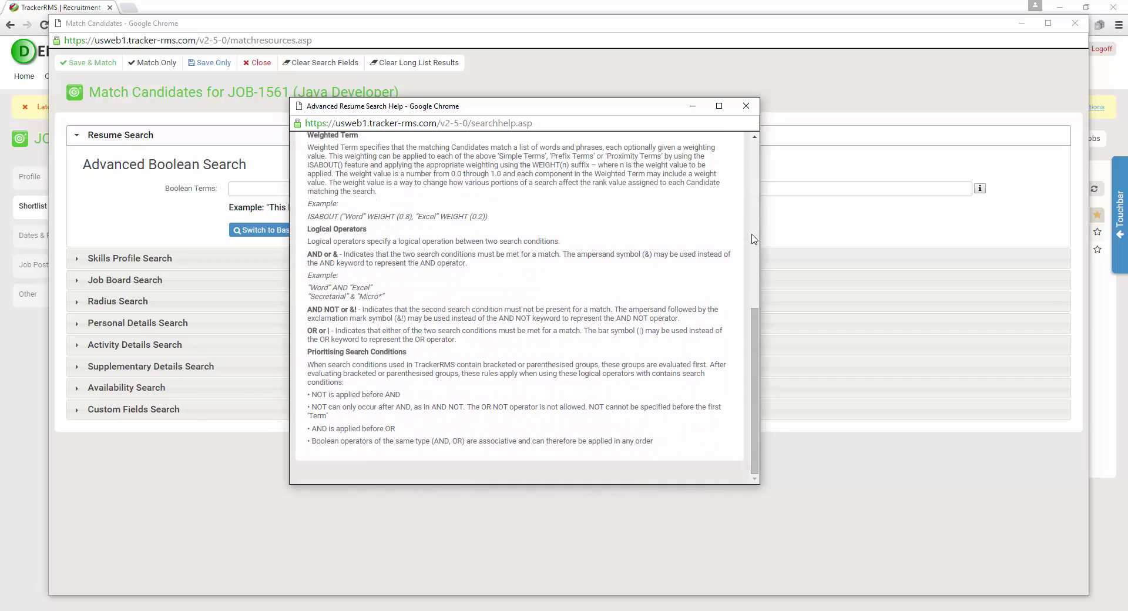
click(746, 106)
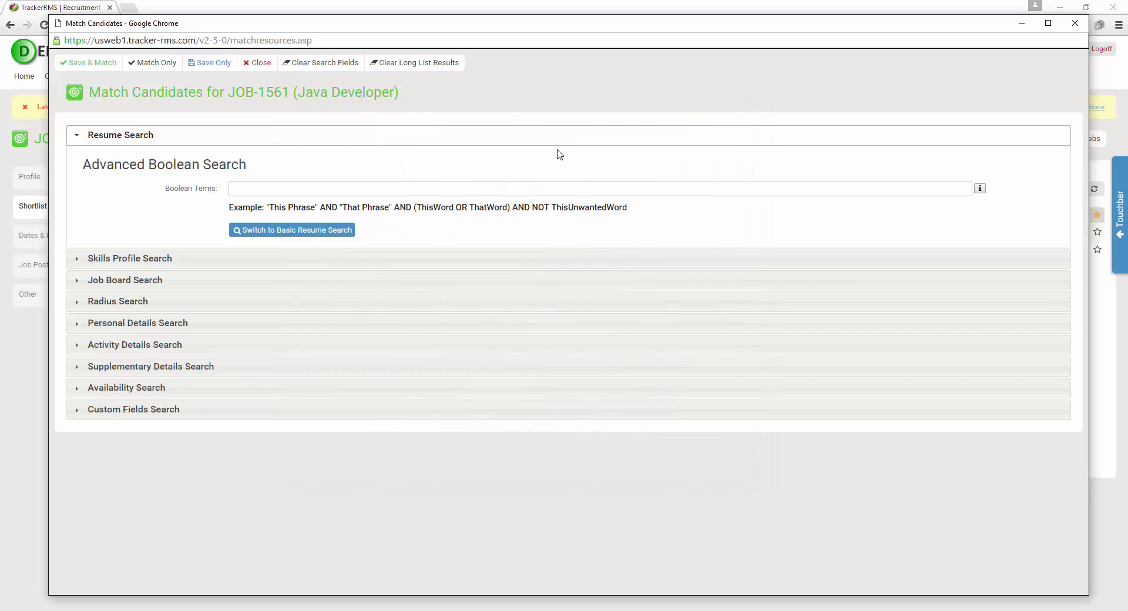
Expand Skills Profile Search and look over the quick skills list, leaving it empty
click(101, 261)
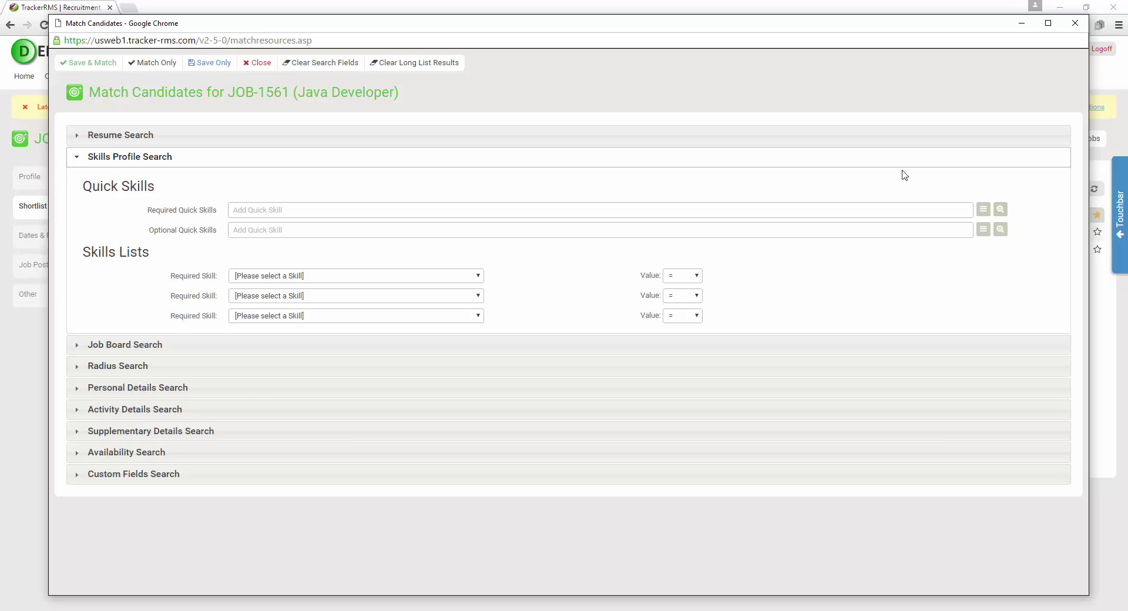
click(981, 211)
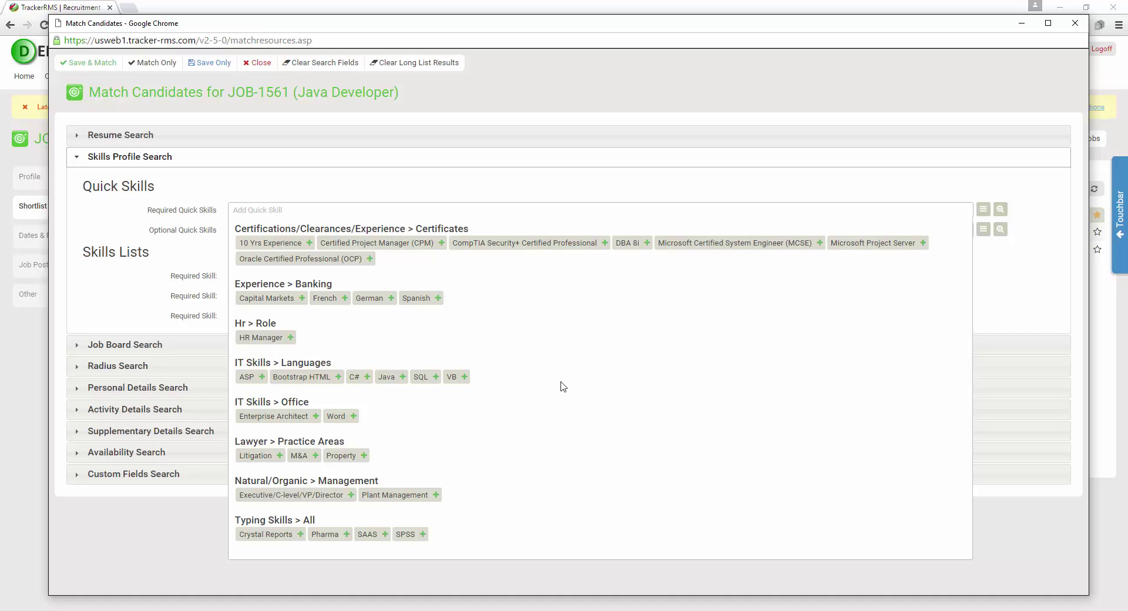
click(983, 209)
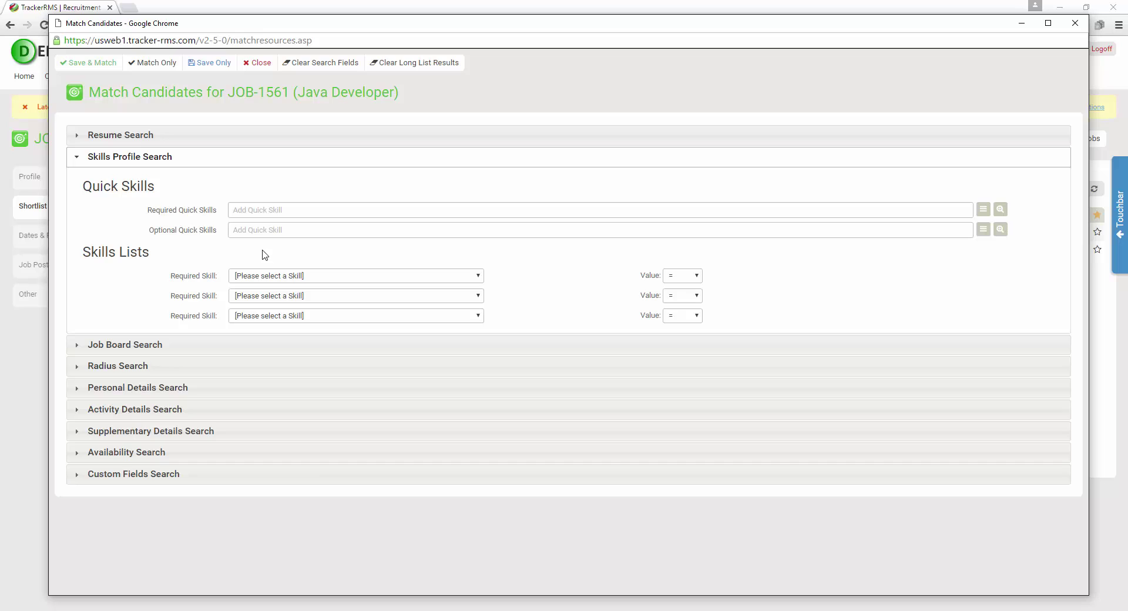
Try Ranking with value 1 as the required skill, then reset it to [Please select a Skill]
click(362, 279)
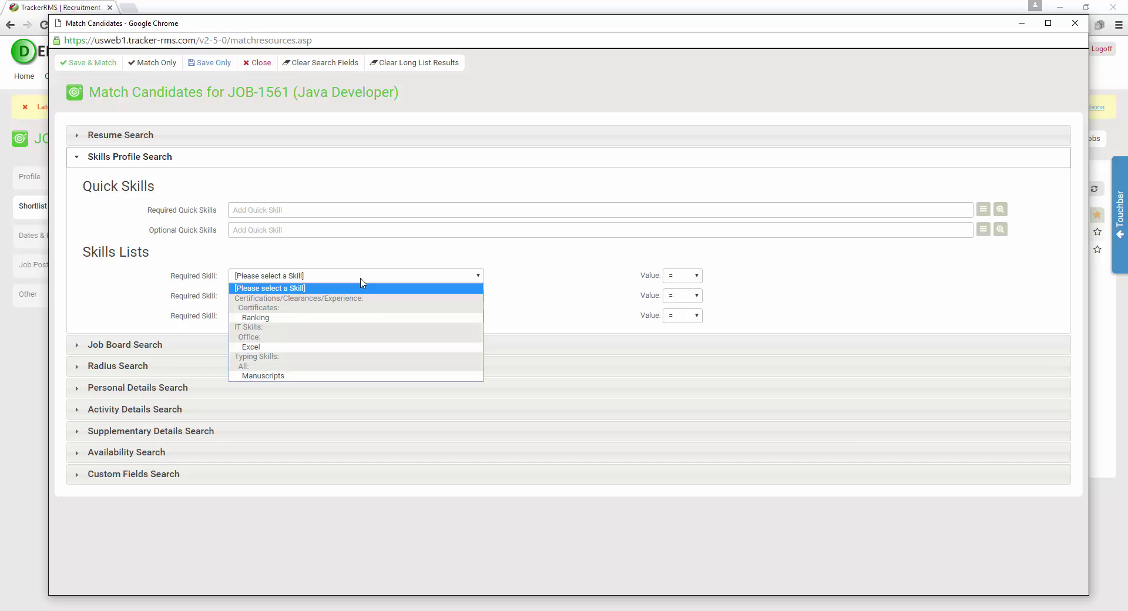
click(350, 318)
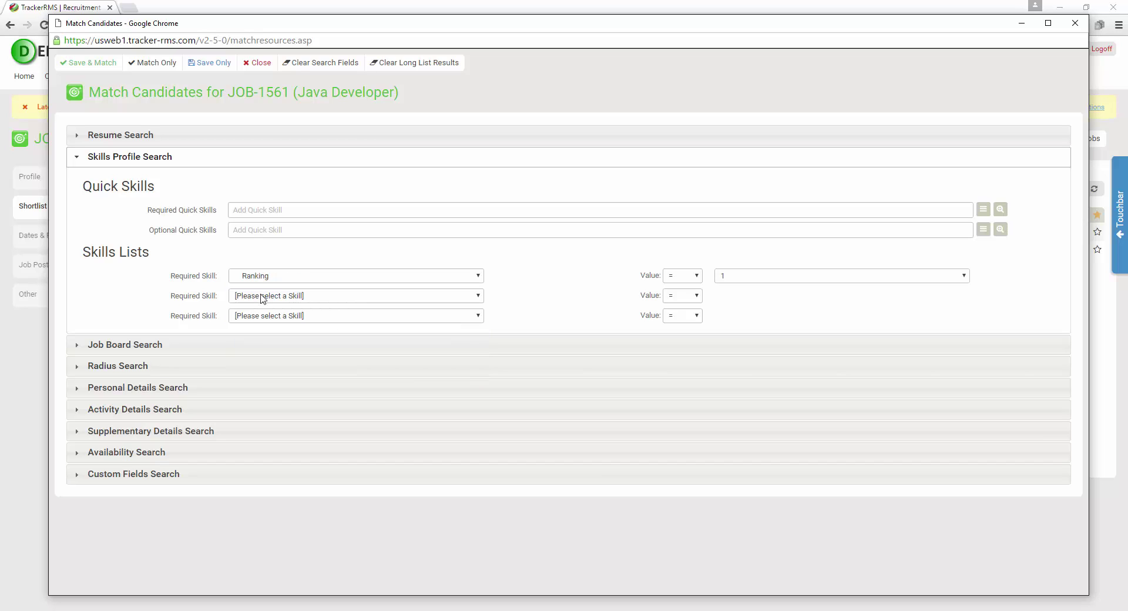
click(731, 275)
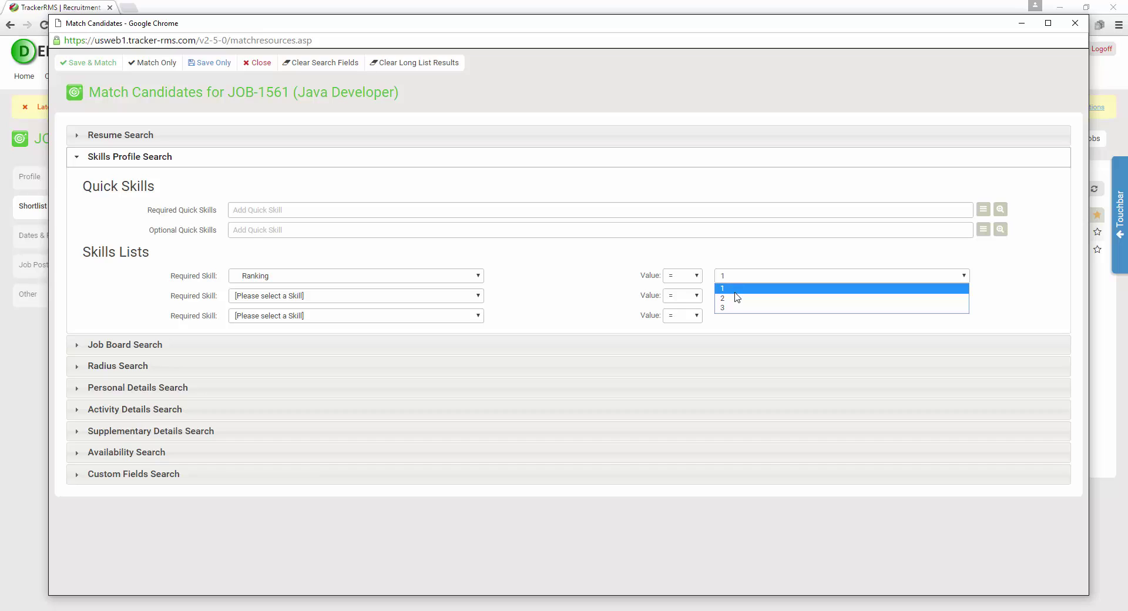
click(745, 262)
click(387, 277)
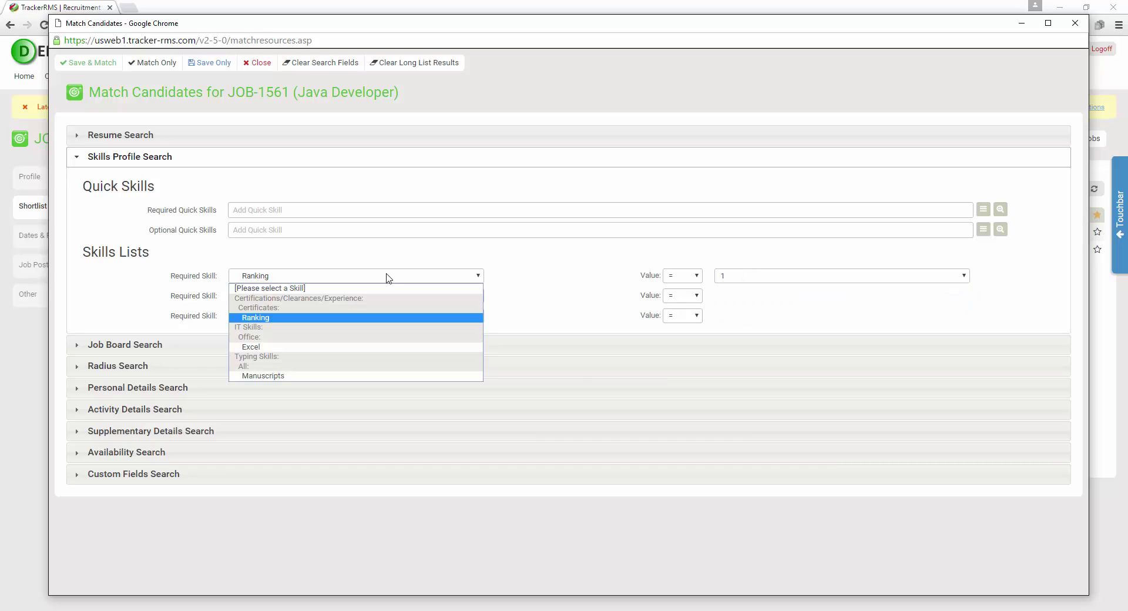
click(389, 278)
click(382, 280)
click(376, 288)
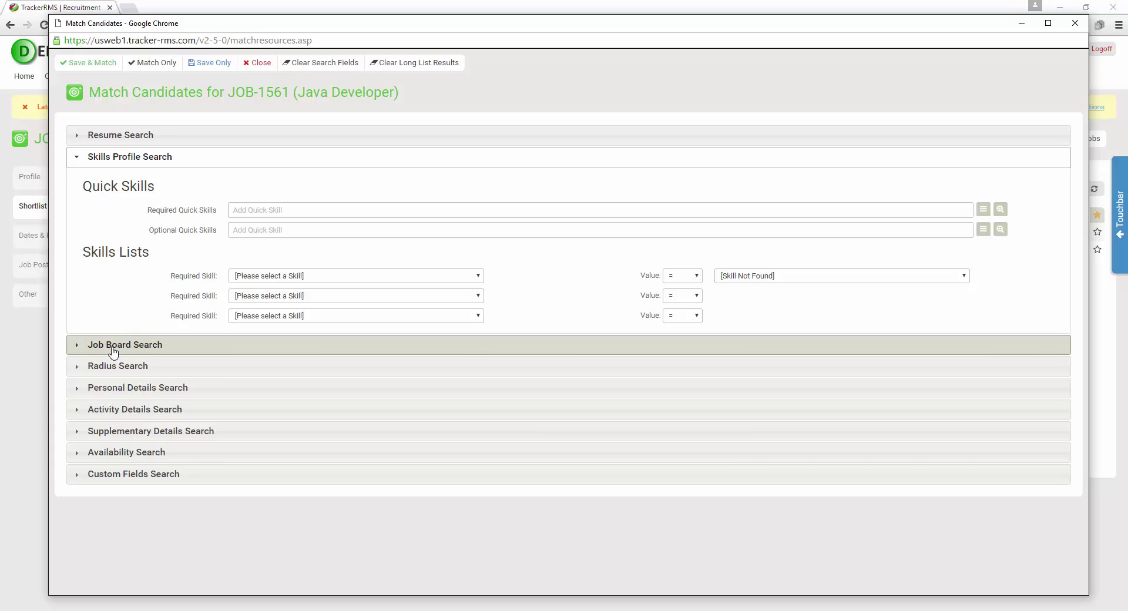
Expand the Radius, Personal Details and Activity Details search sections
click(142, 366)
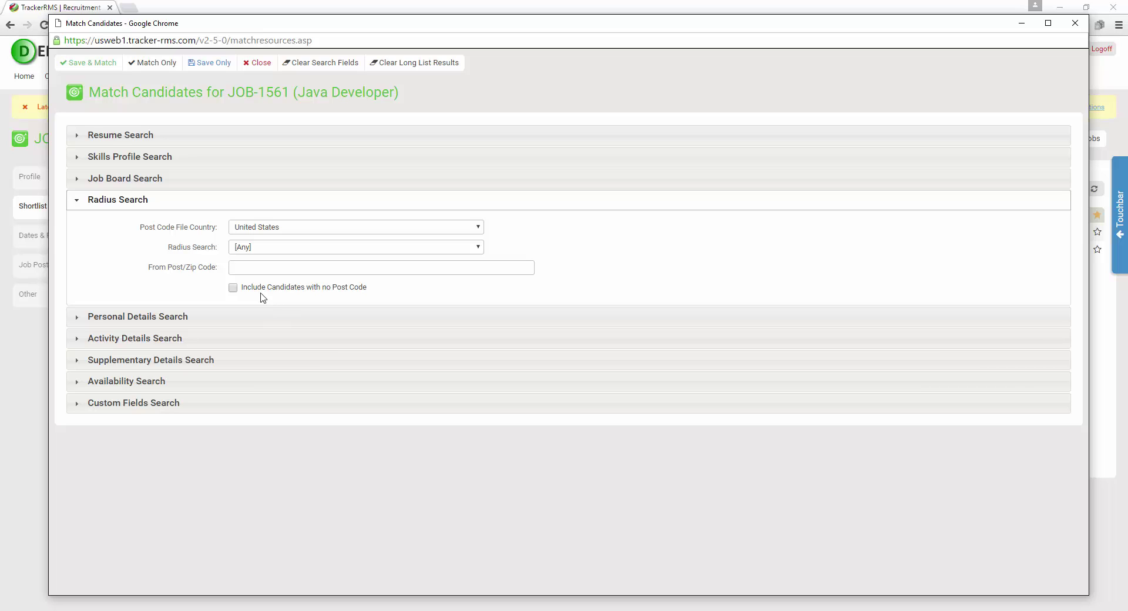
click(206, 318)
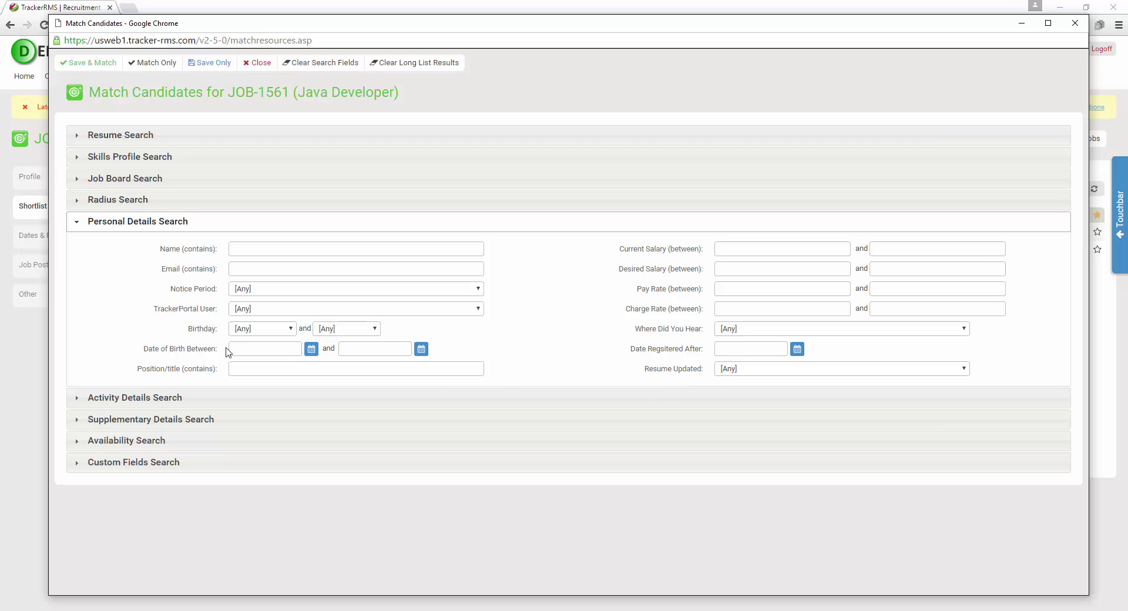
click(139, 398)
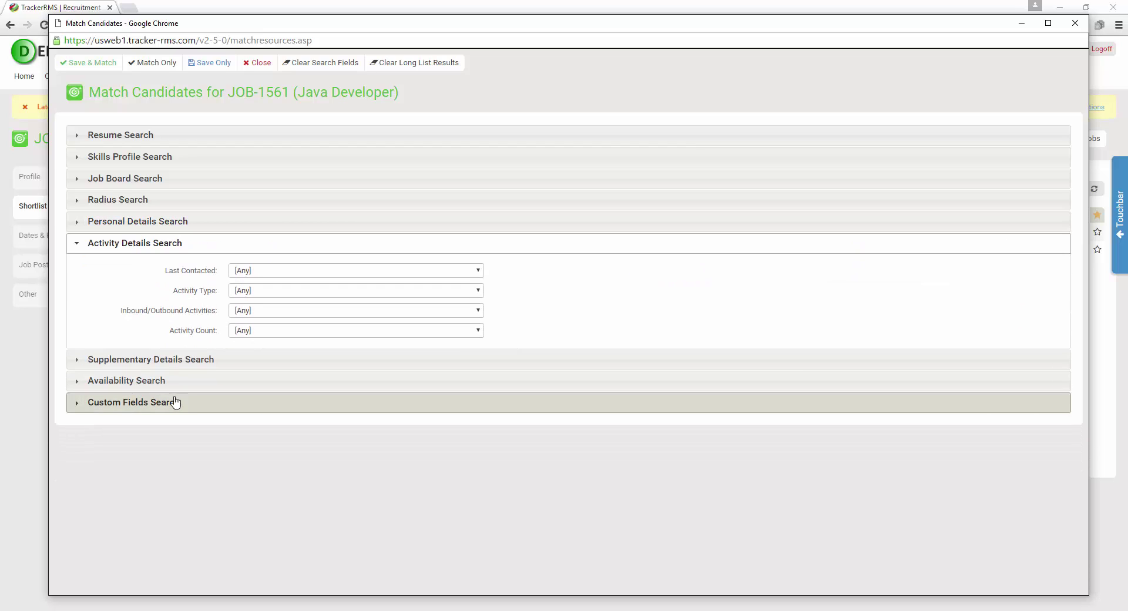
Leave Last Contacted, Activity Type and Activity Count all at [Any]
click(399, 271)
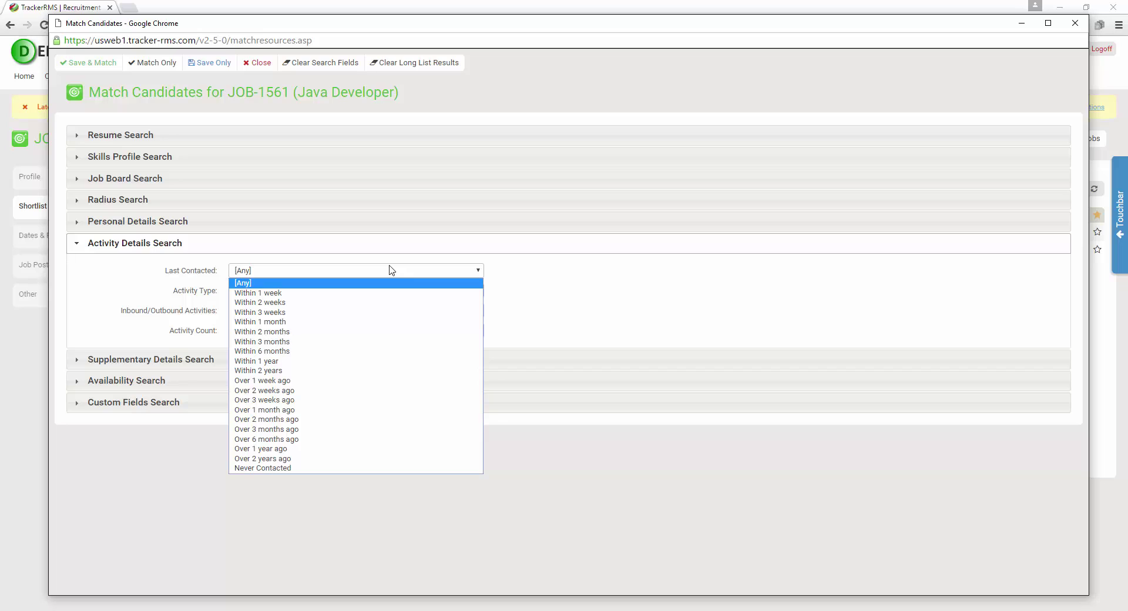
click(392, 270)
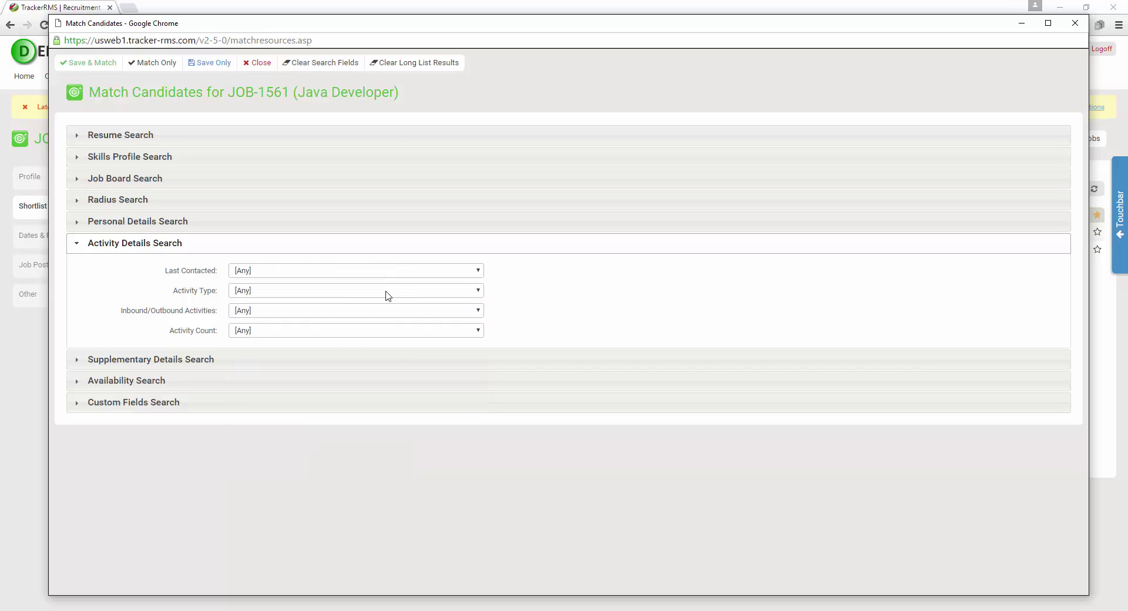
click(387, 291)
click(386, 290)
click(386, 331)
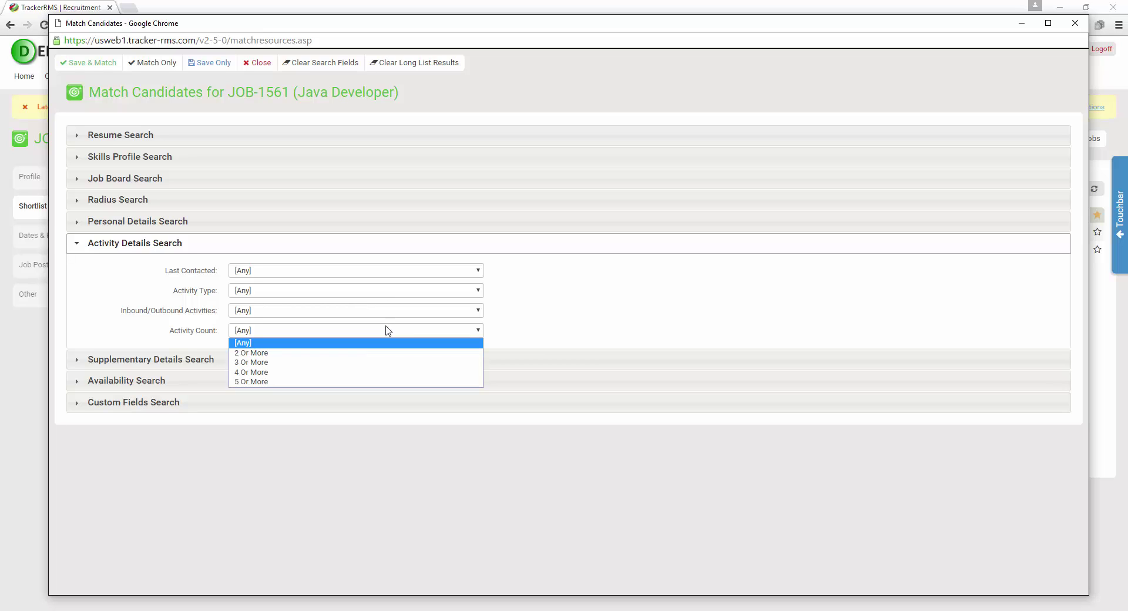
click(562, 321)
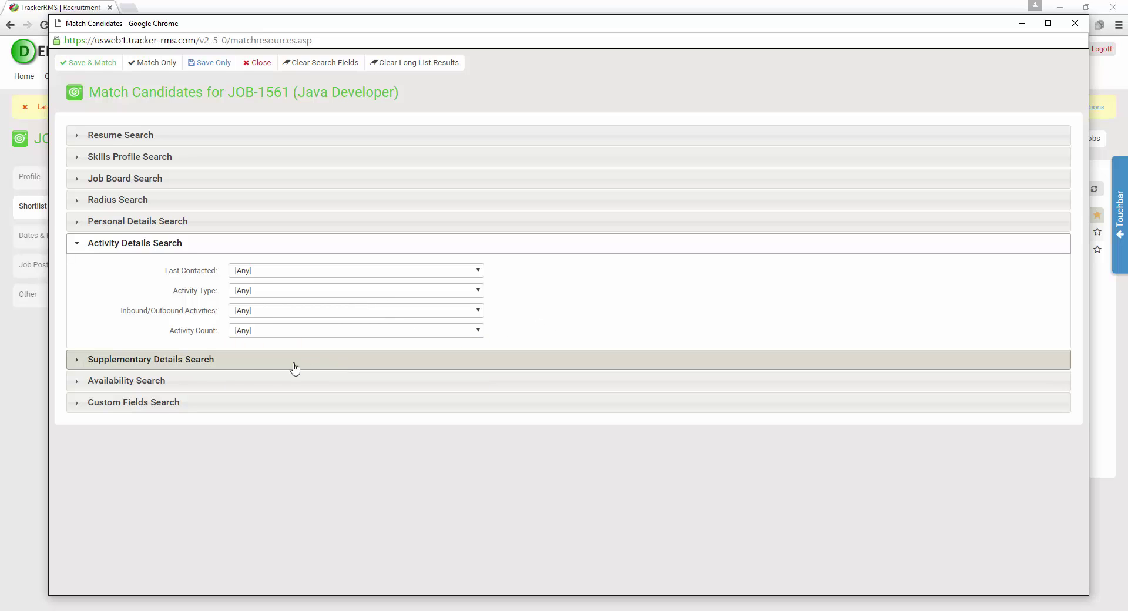
Expand Supplementary Details Search and keep candidate Status at [All Active]
click(209, 366)
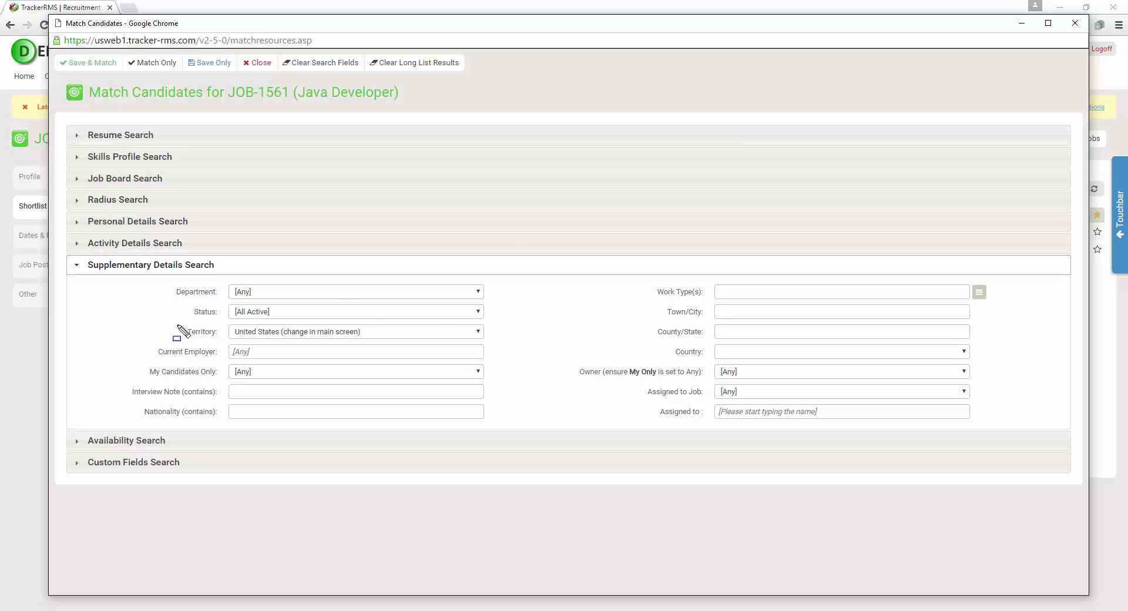
mouse_move(185, 301)
mouse_down()
mouse_move(266, 322)
mouse_move(495, 323)
mouse_up()
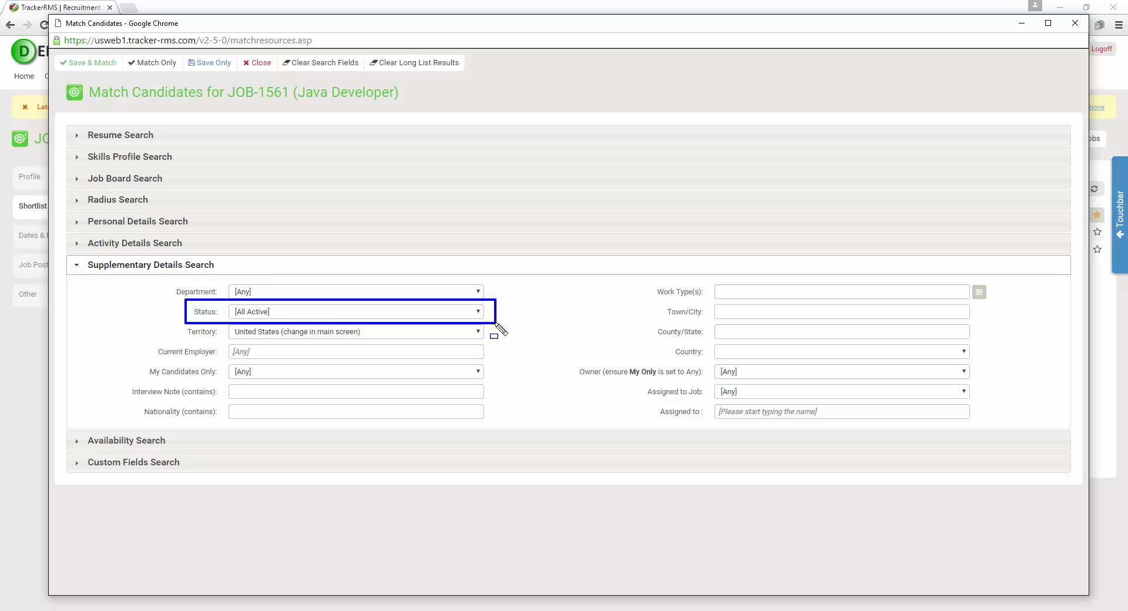
click(478, 312)
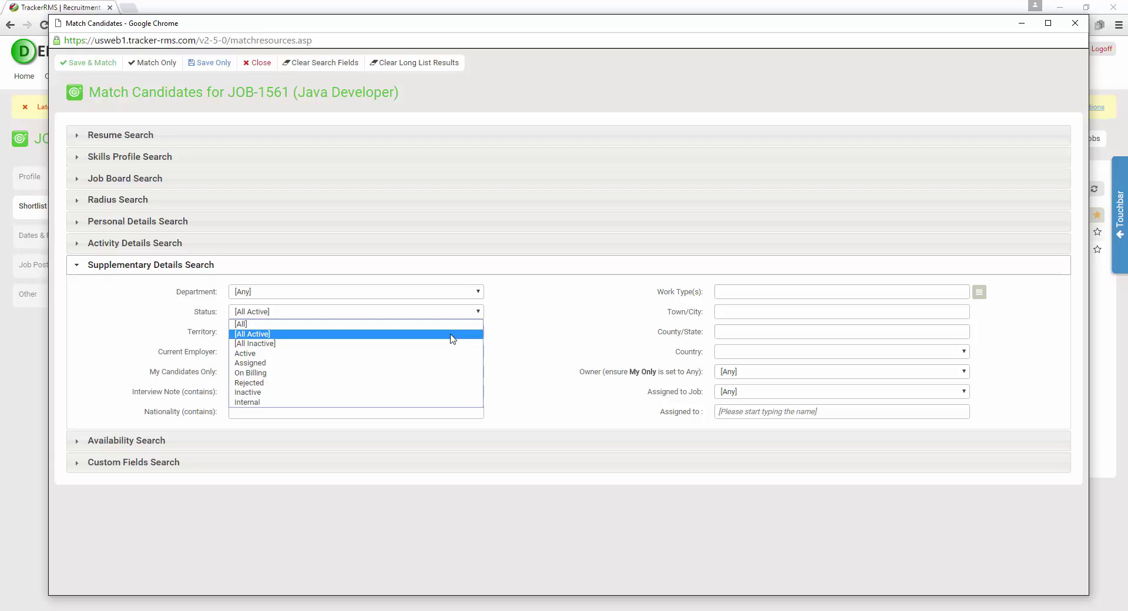
click(573, 301)
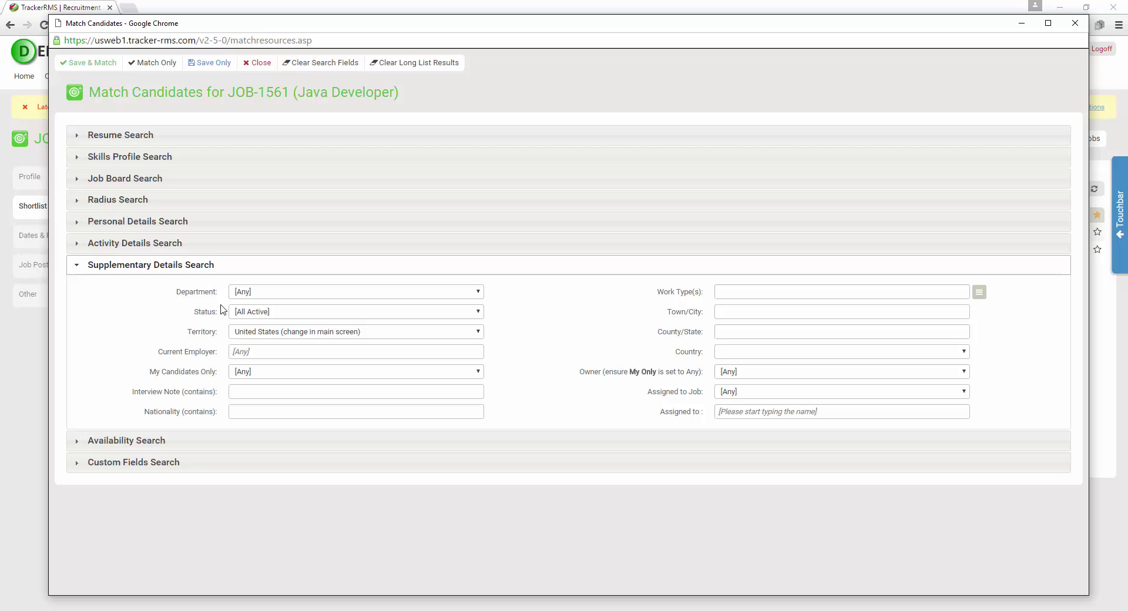
Expand Availability and Custom Fields Search, filtering on Willing to Relocate = No
click(178, 441)
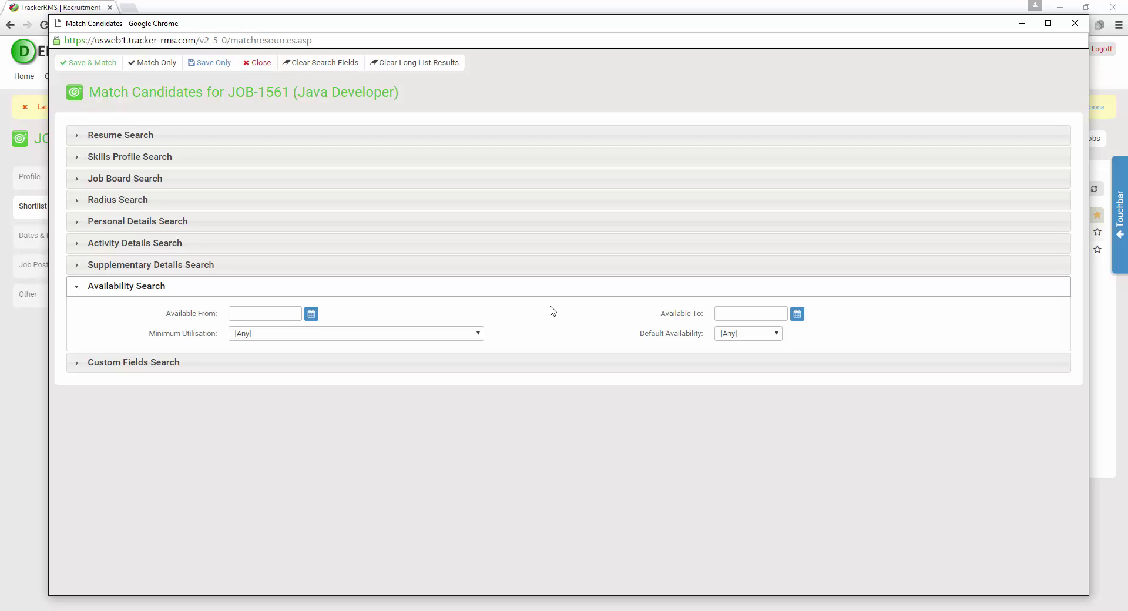
click(154, 368)
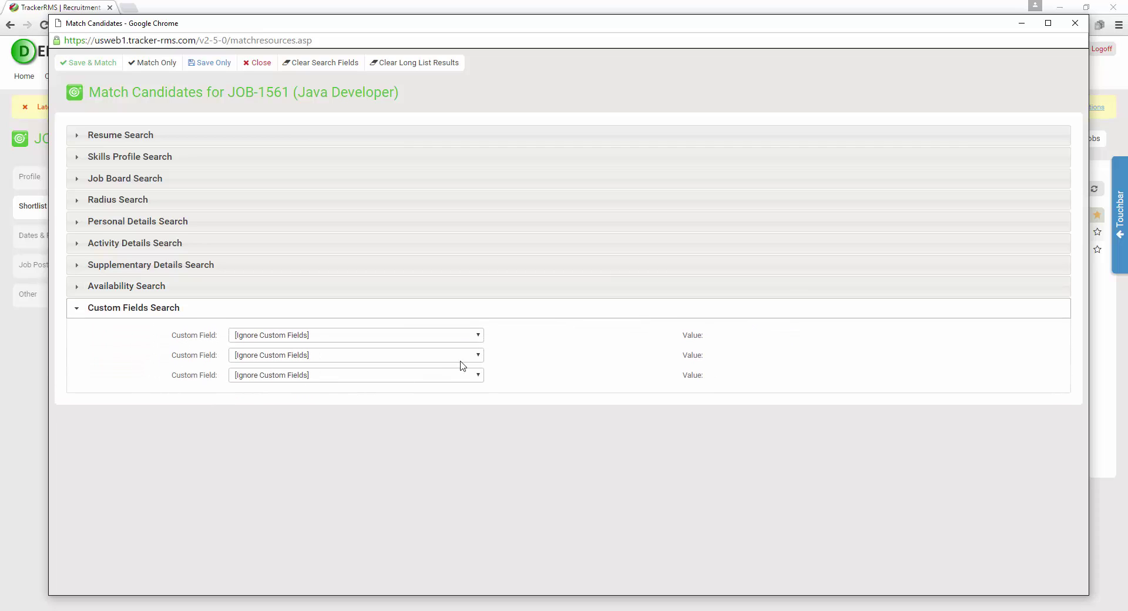
click(479, 337)
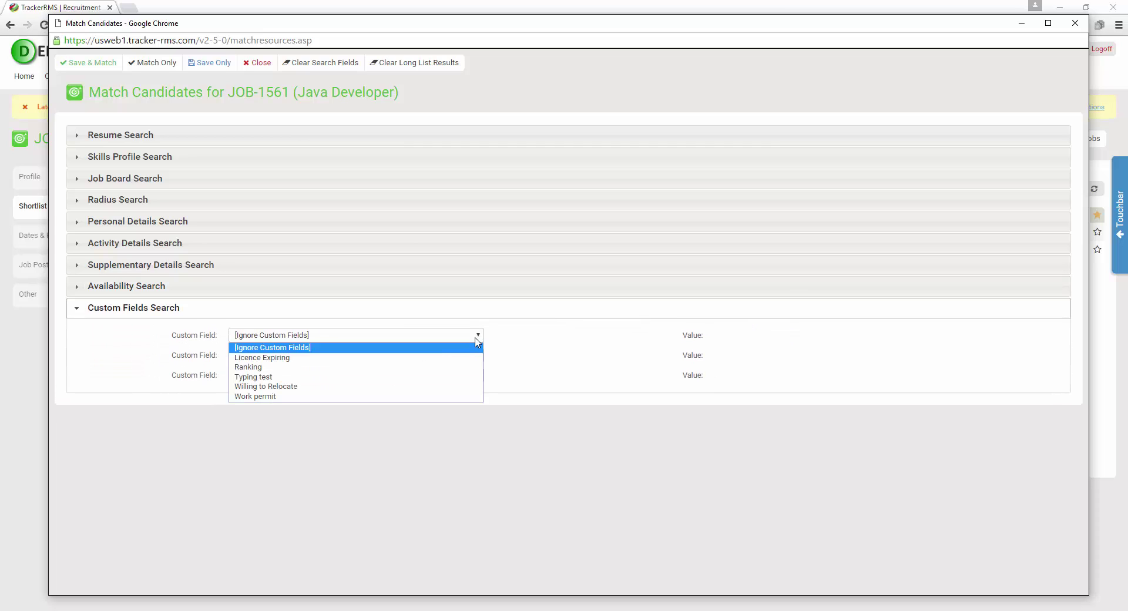
click(411, 387)
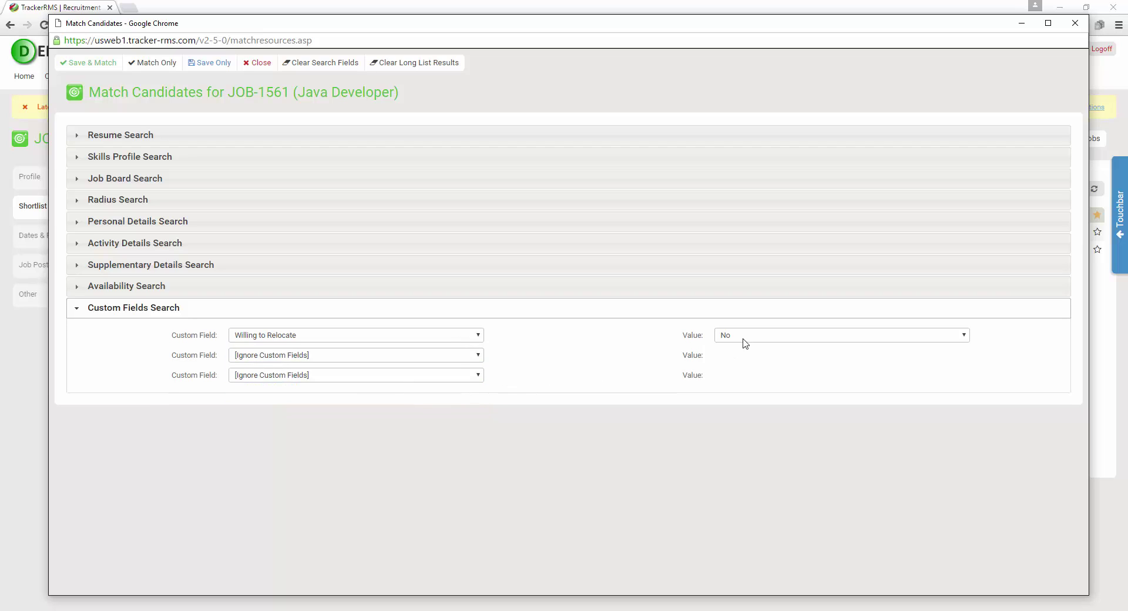
click(746, 339)
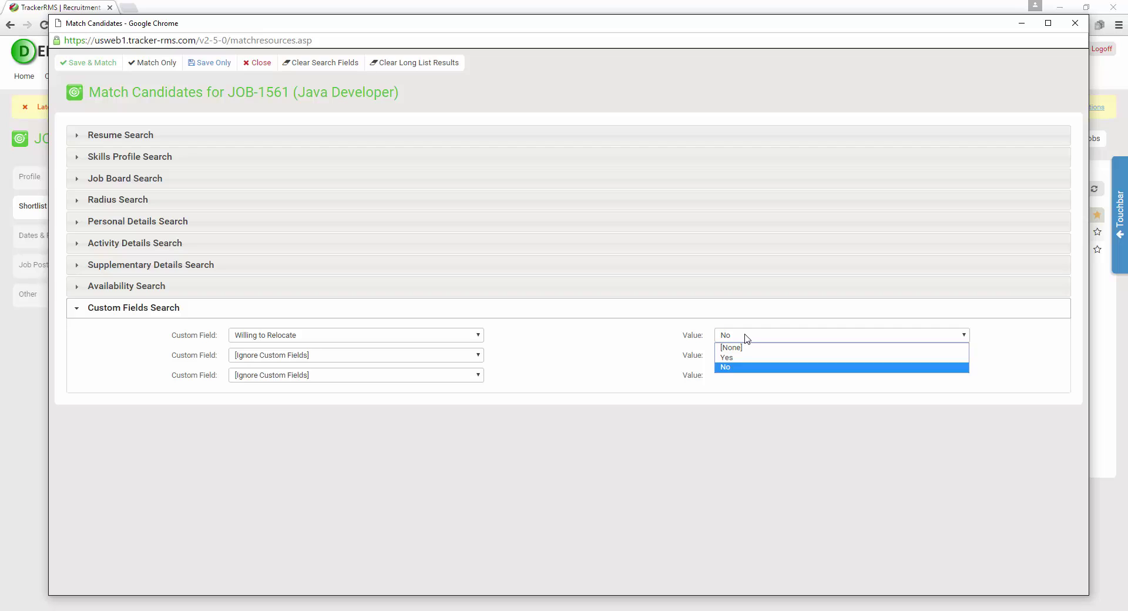
click(579, 344)
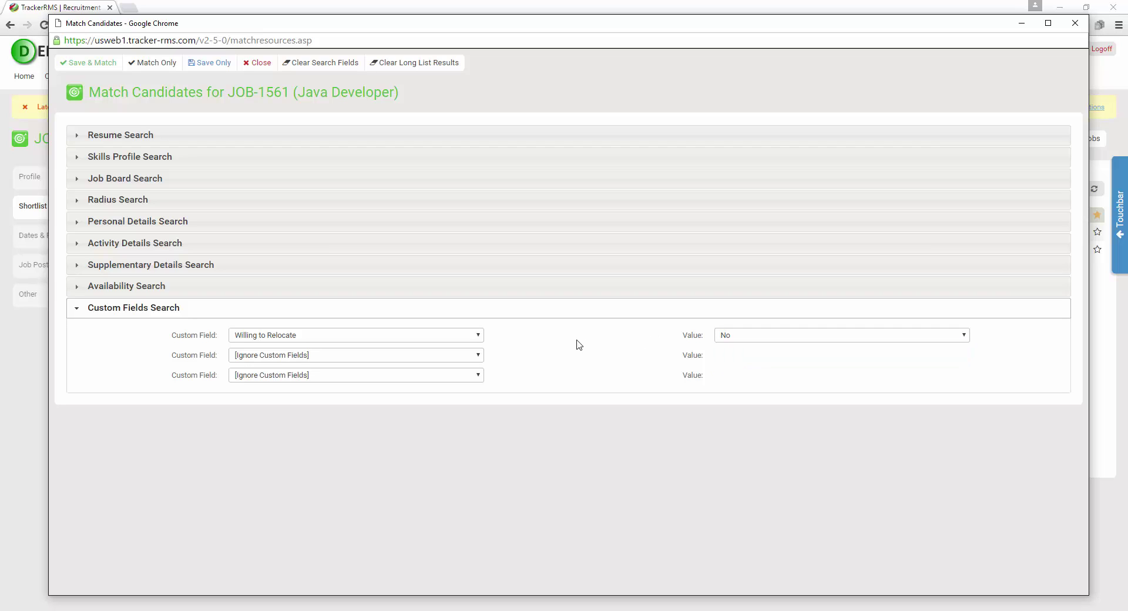
Reset Custom Field to [Ignore Custom Fields] and expand Resume Search
click(452, 335)
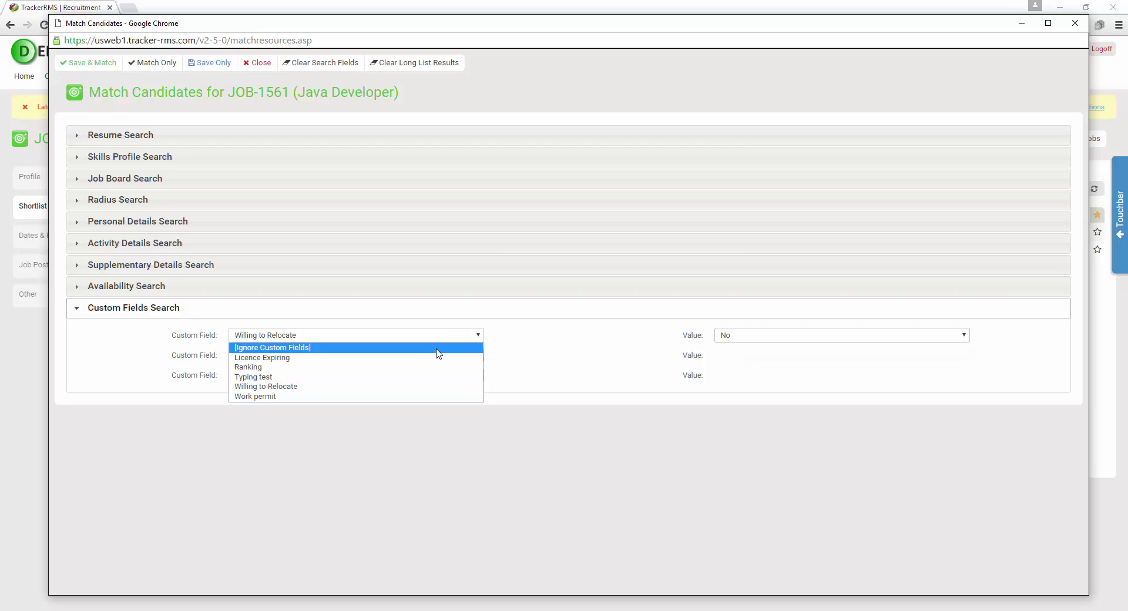
click(436, 349)
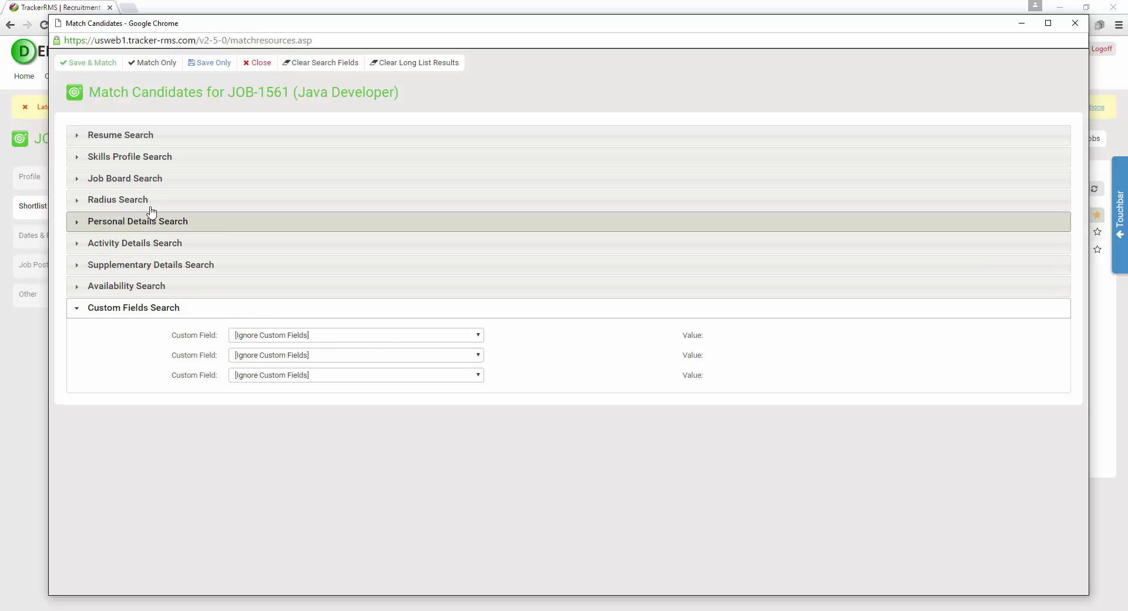
click(133, 137)
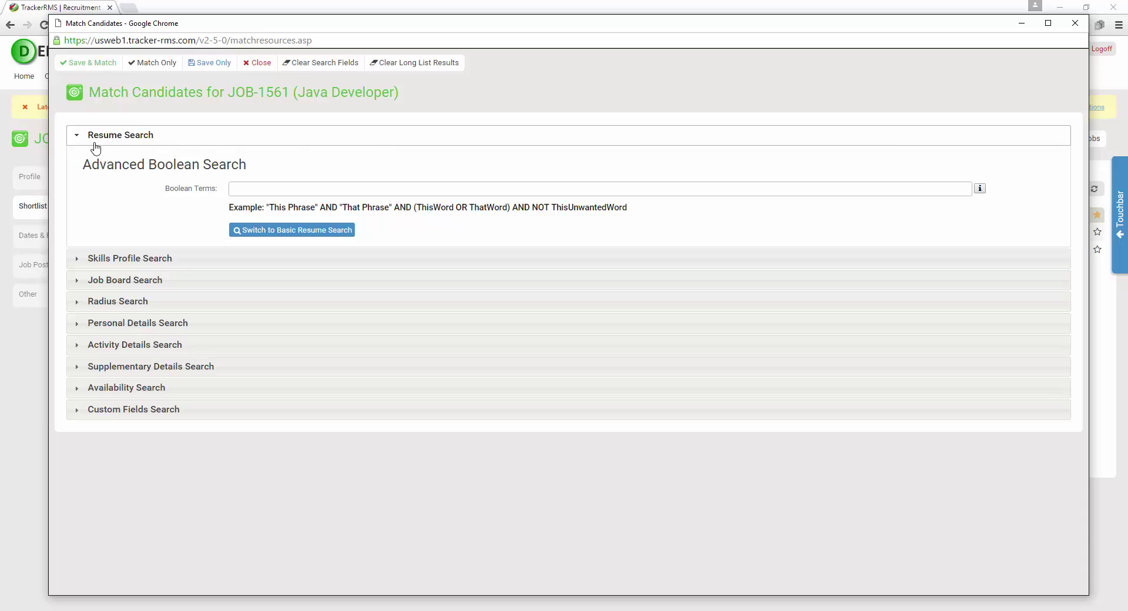
Switch to Basic Resume Search and put 'Project Manager' into Required Words
click(259, 230)
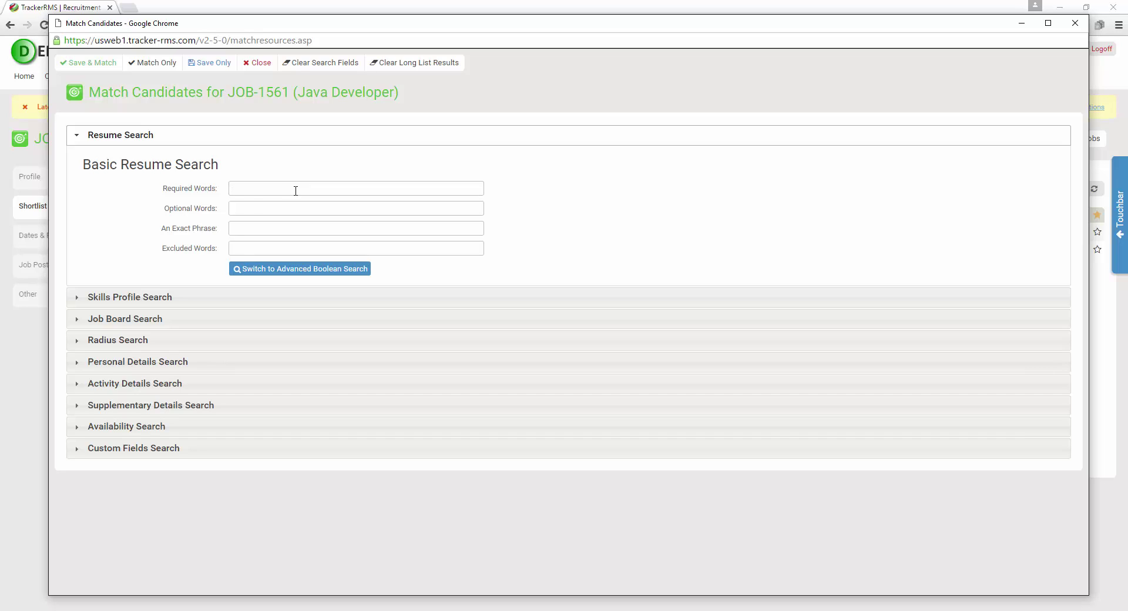
text(jav)
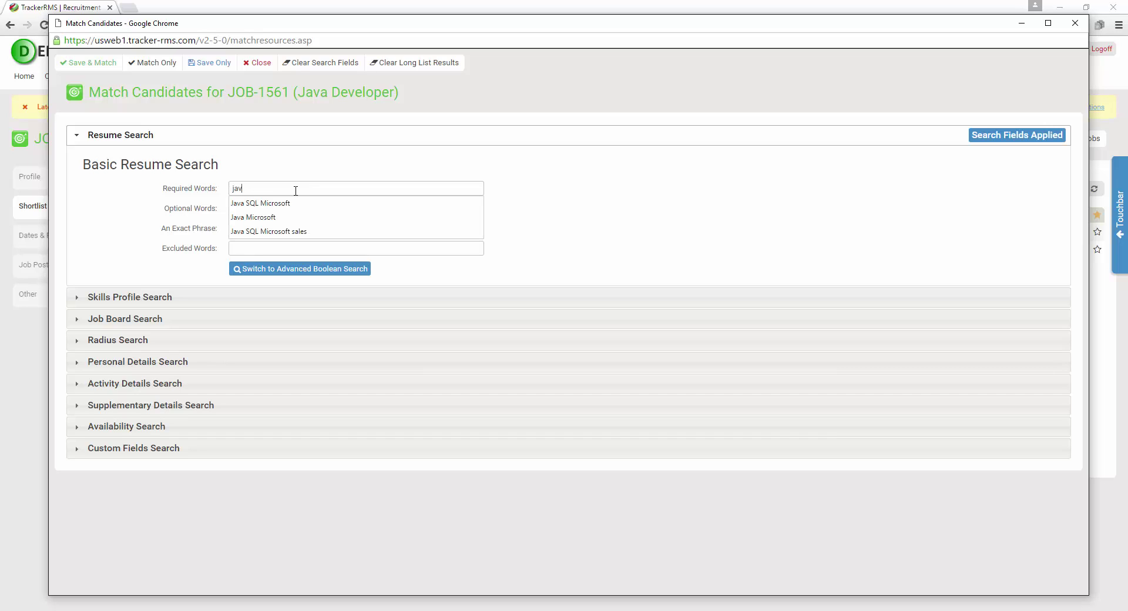
text(a SQL Microsoft)
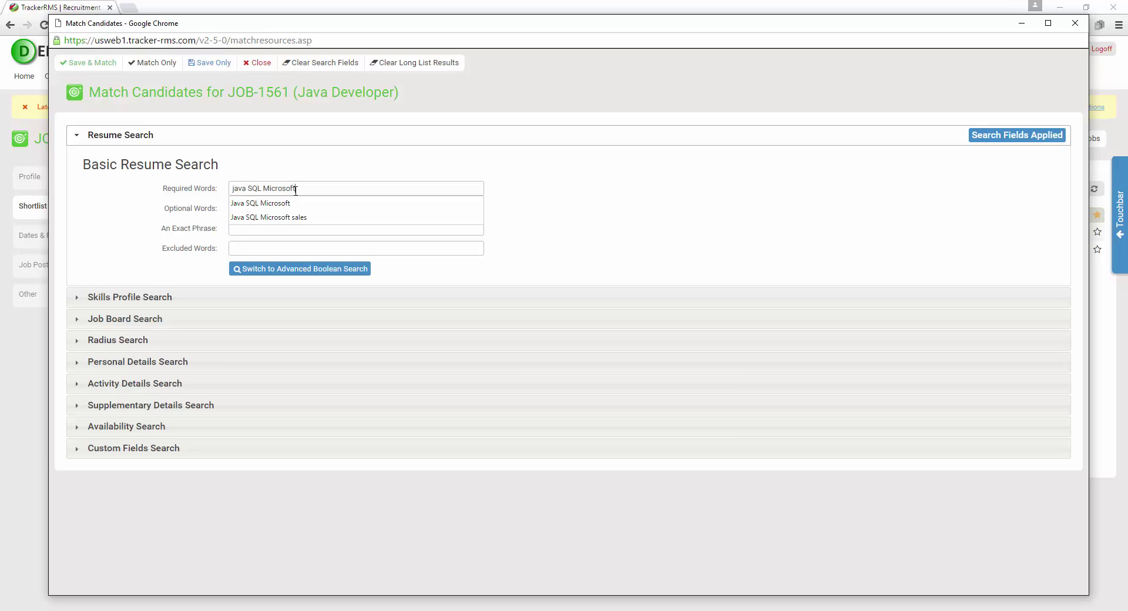
click(176, 192)
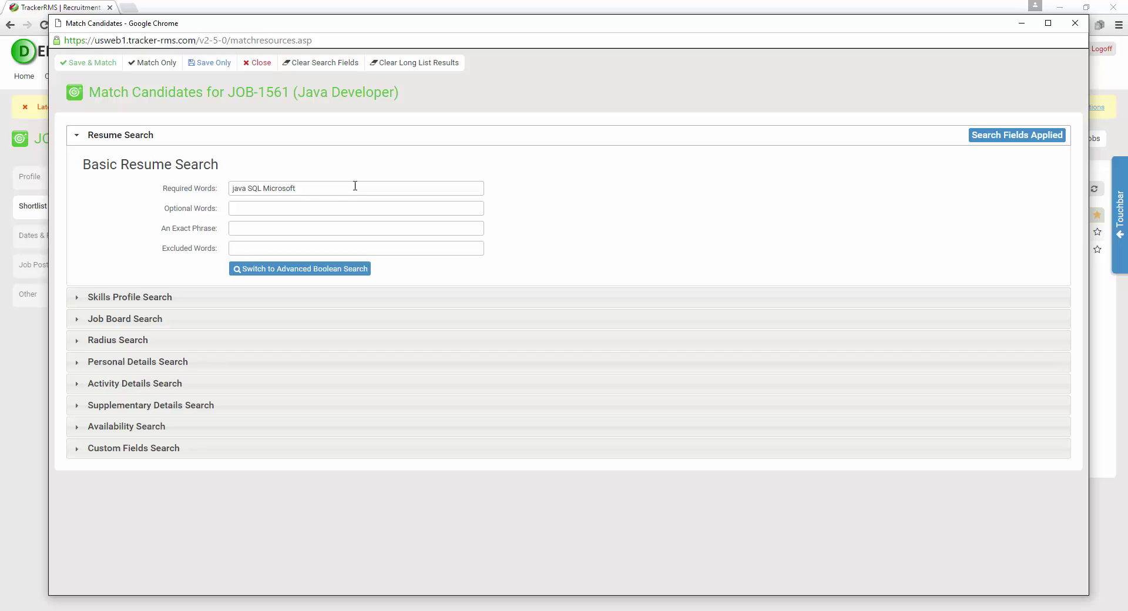
drag(355, 185, 188, 187)
text(Project Manager)
Mark up the Required Words field, then delete 'Project Manager' so it is empty
key(ctrl+shift+d)
drag(222, 178, 259, 203)
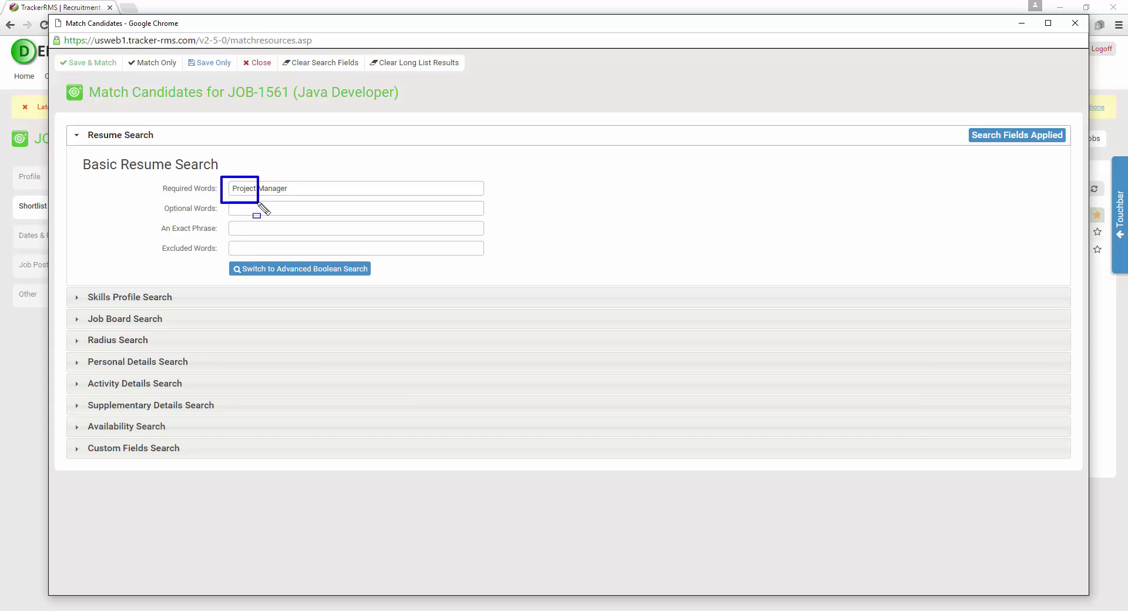
key(Escape)
key(ctrl+shift+d)
drag(256, 177, 290, 198)
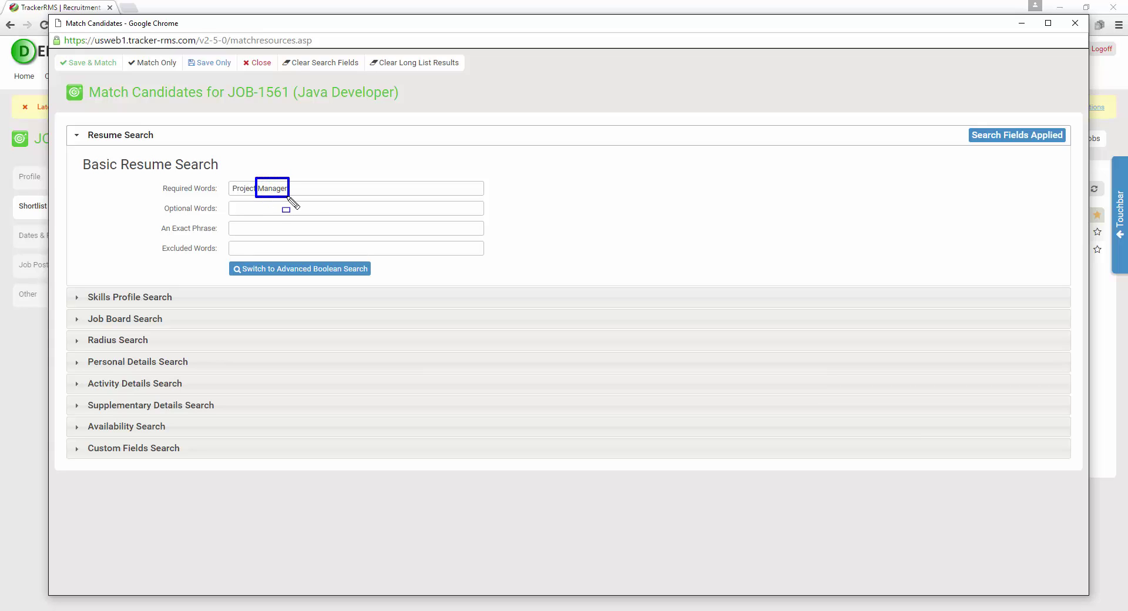
key(Escape)
drag(322, 188, 134, 189)
key(ctrl+c)
key(BackSpace)
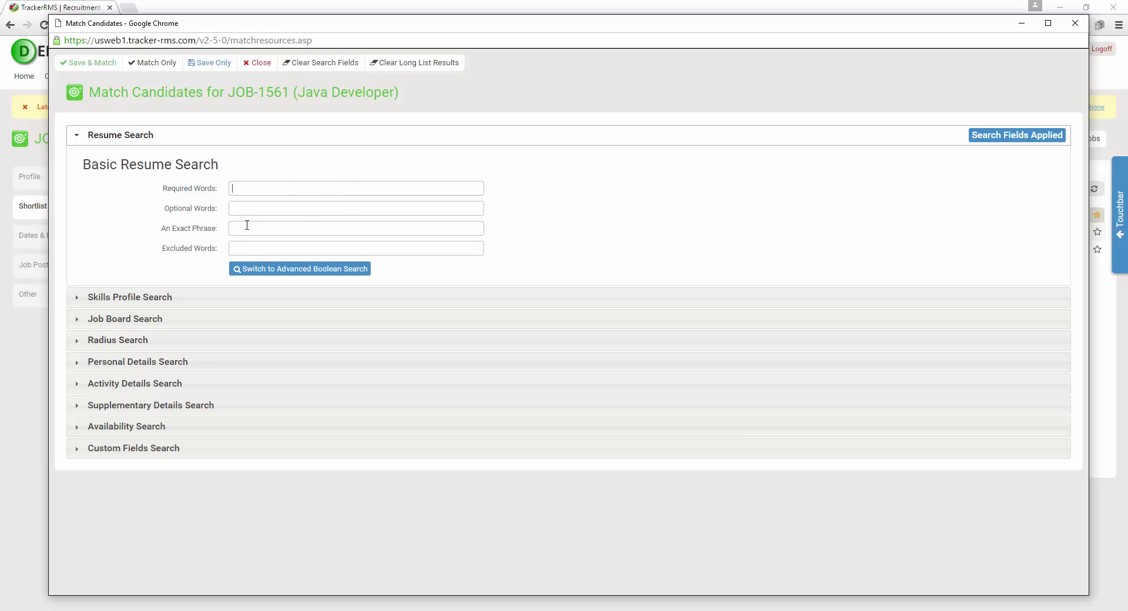
Paste 'Project Manager' into An Exact Phrase, then clear that field again
click(258, 227)
key(ctrl+v)
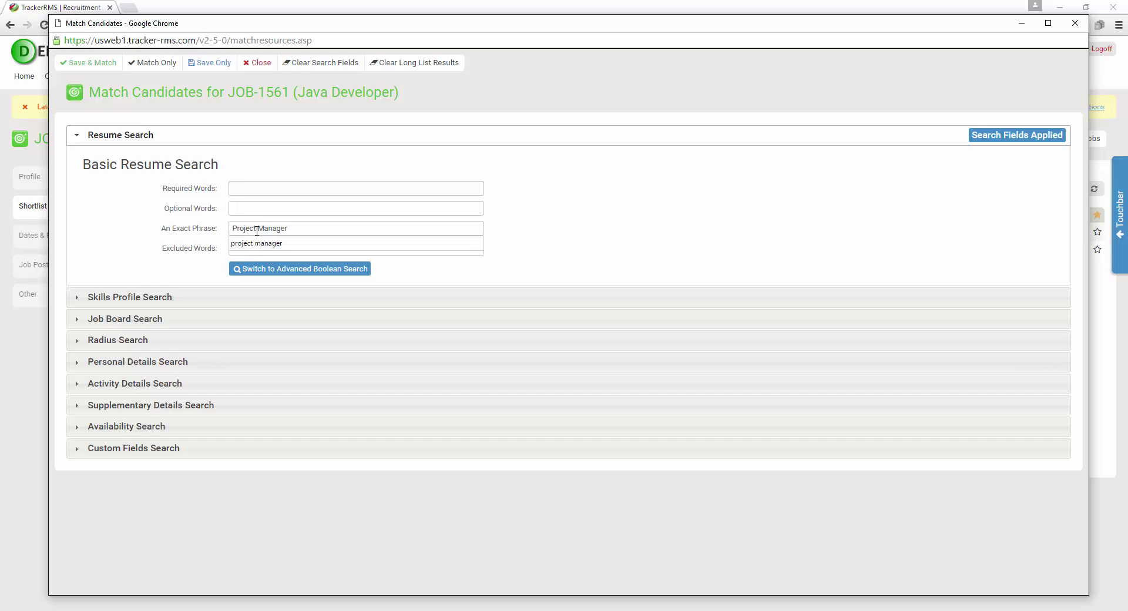
click(215, 237)
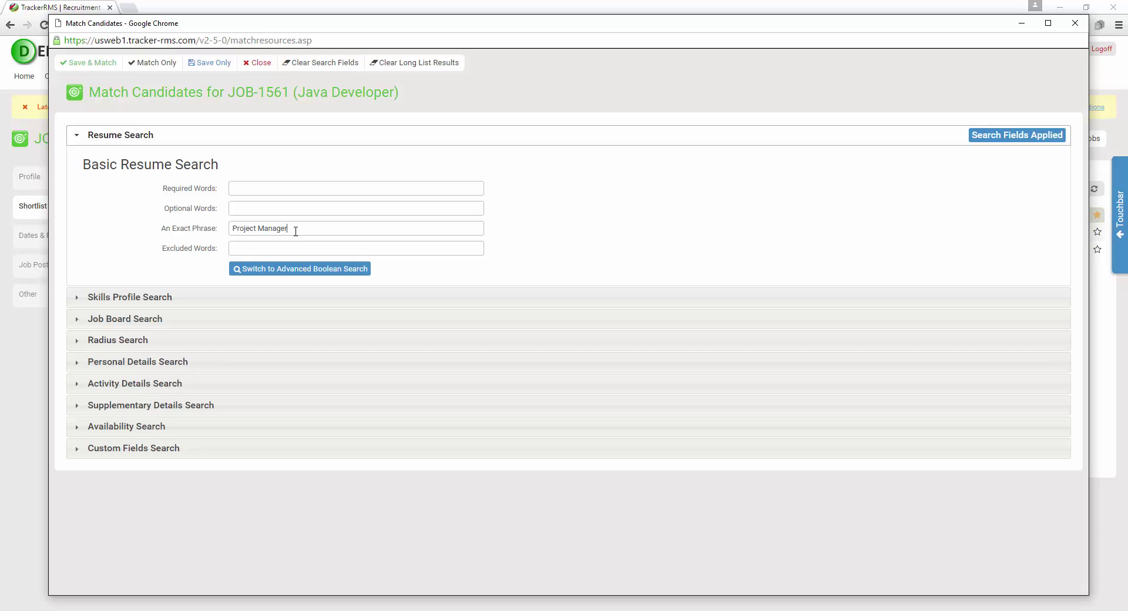
drag(295, 229, 141, 237)
key(BackSpace)
Fill Required Words with 'Java SQL Microsoft' from the autocomplete suggestion
click(290, 192)
text(Java SQL Microsoft)
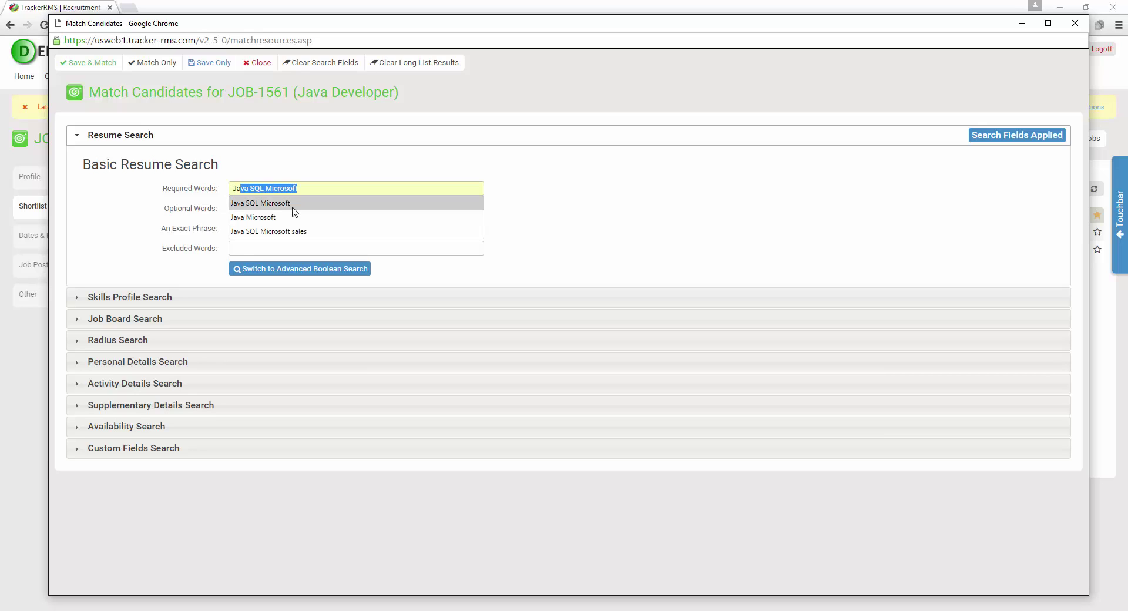
click(289, 204)
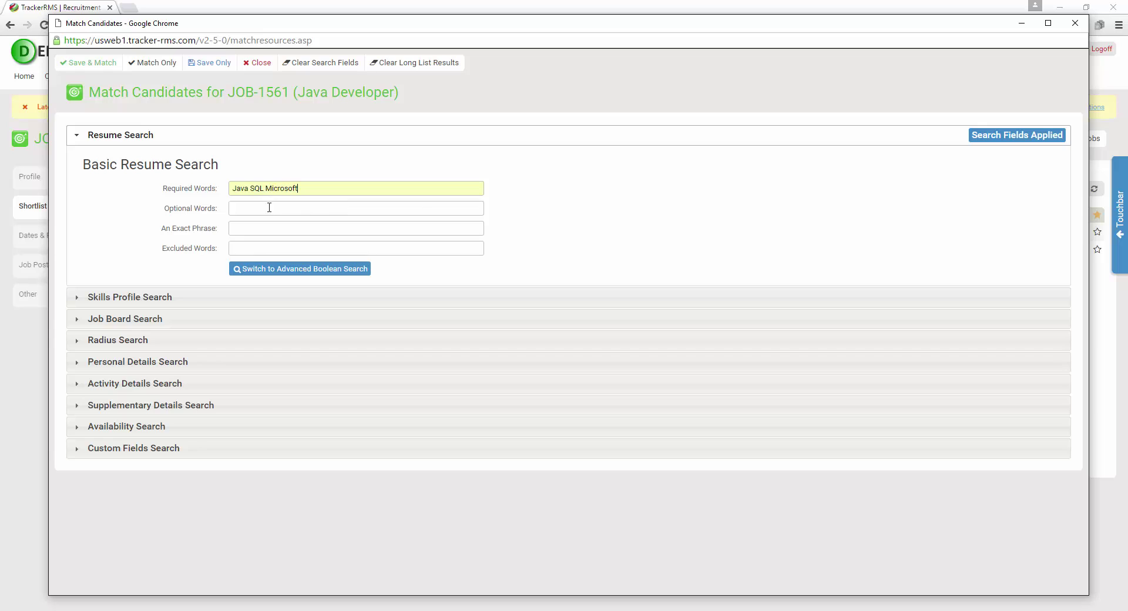
Choose LinkedIn Basic and Monster in Job Board Search and bring up Set Advanced Search Parameters
click(149, 318)
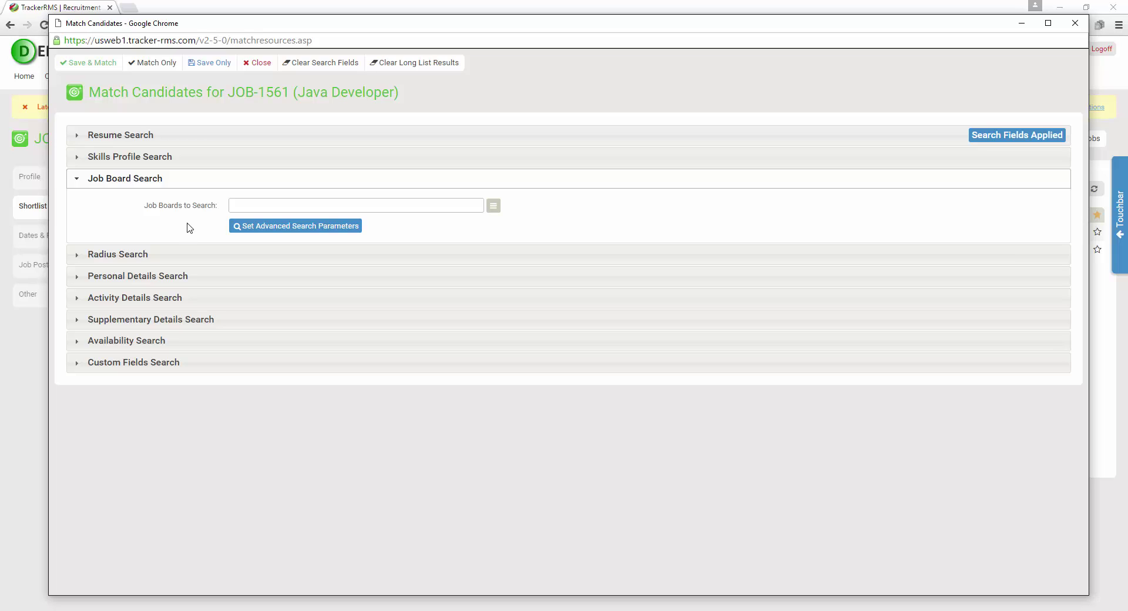
click(493, 207)
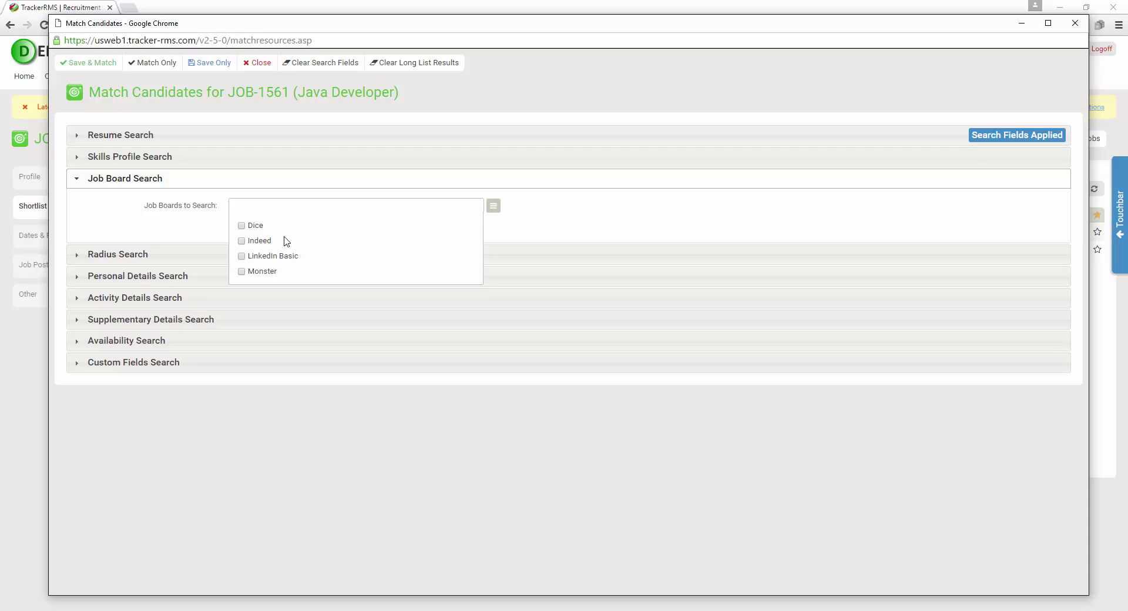
click(244, 258)
click(242, 272)
click(494, 207)
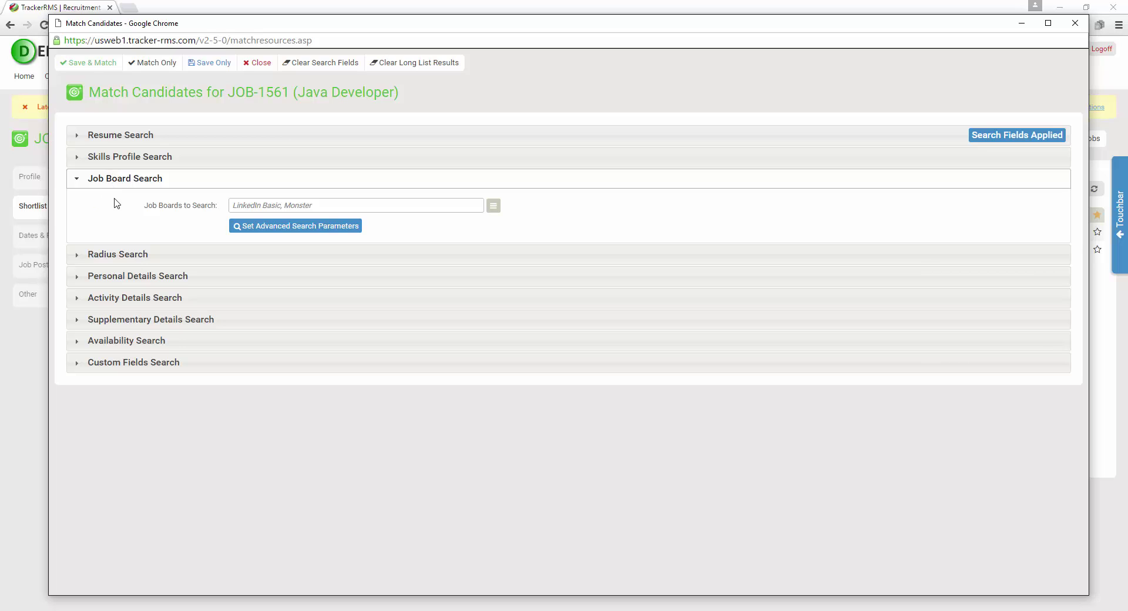
click(303, 228)
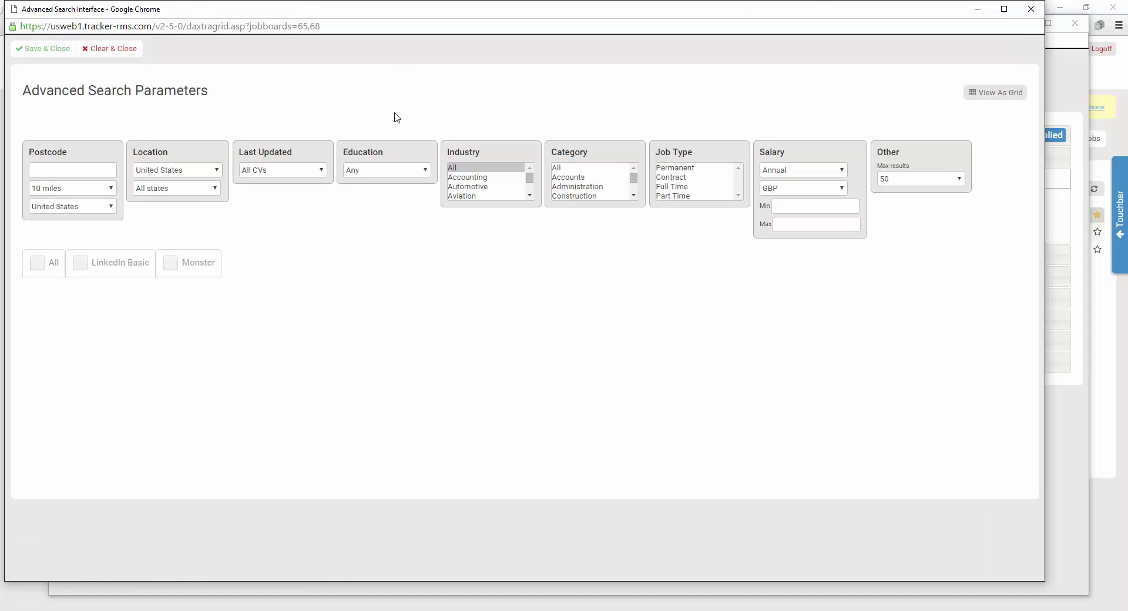
Reposition the parameters window and enable LinkedIn Basic, entering 20 in its criteria
drag(407, 11, 455, 19)
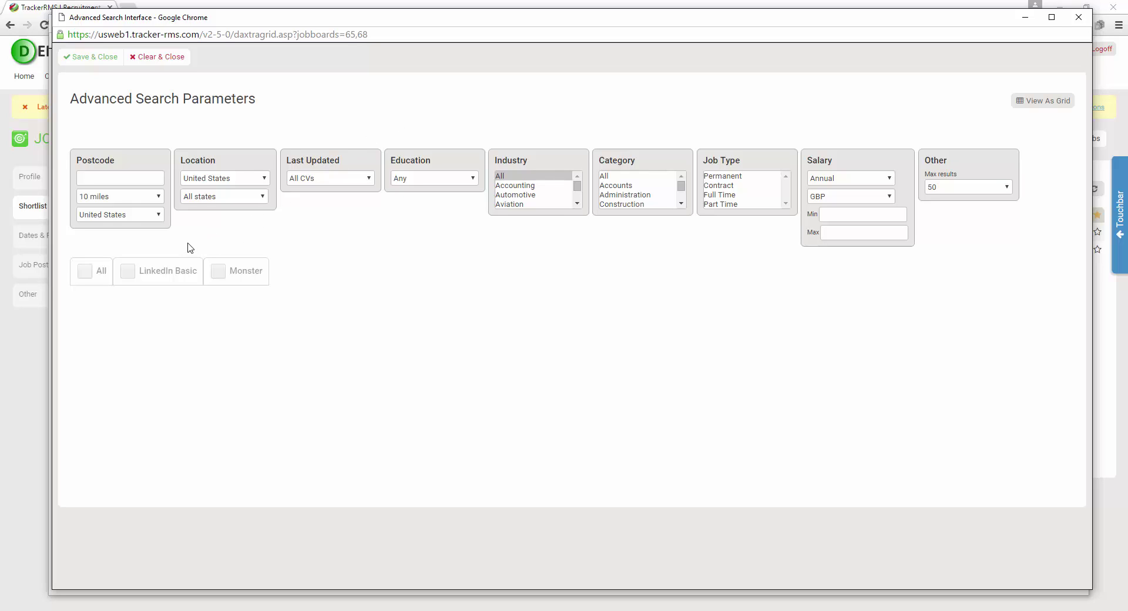
mouse_move(60, 122)
mouse_down()
mouse_move(98, 146)
mouse_move(392, 208)
mouse_move(1067, 263)
mouse_up()
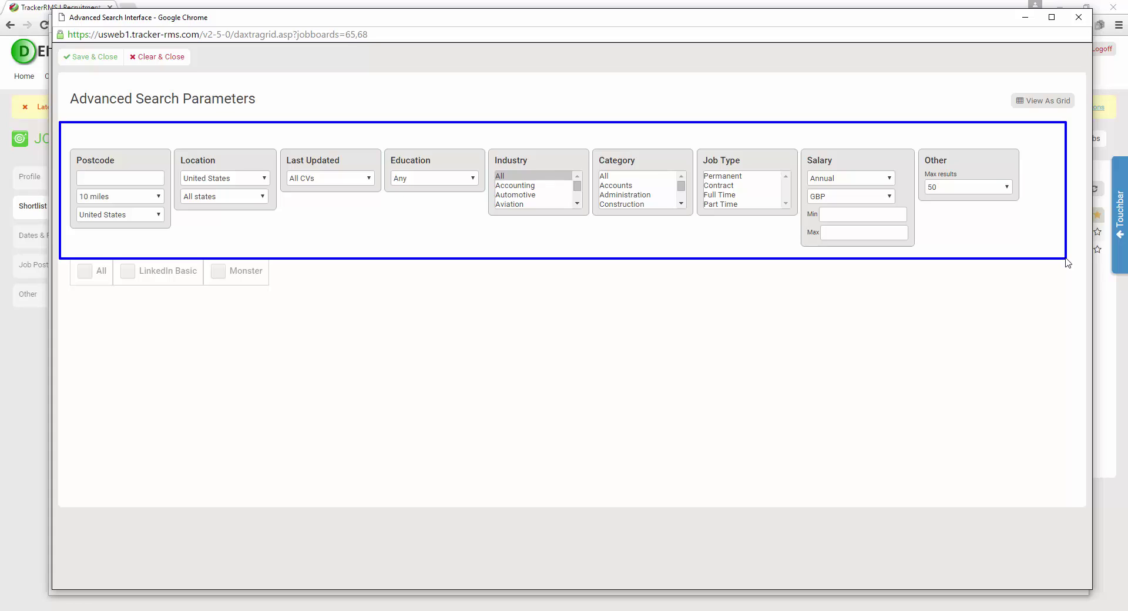
key(Escape)
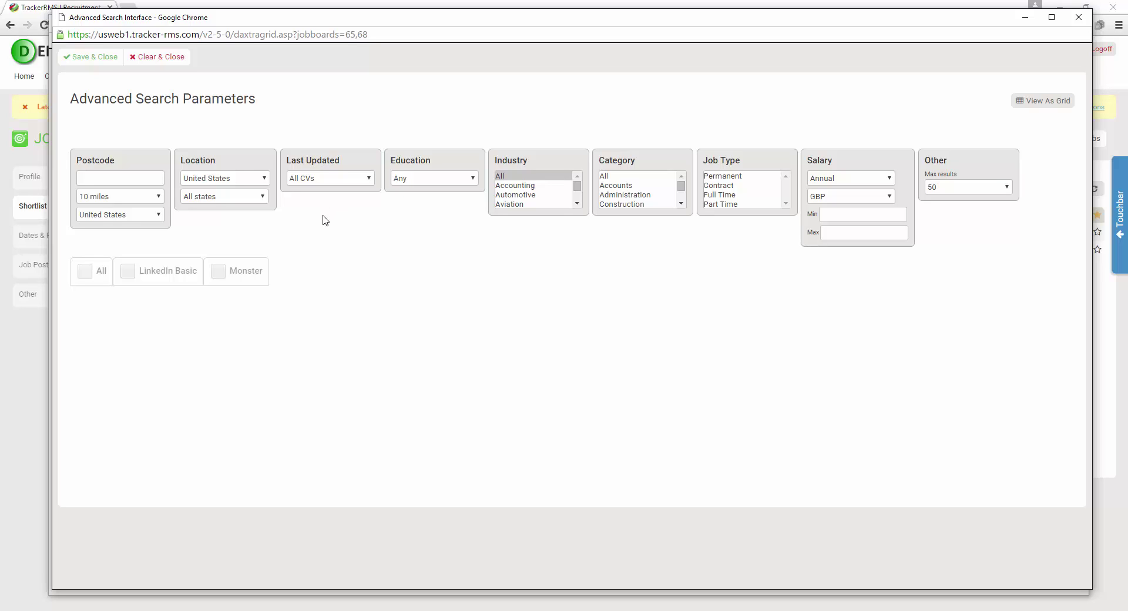
click(129, 273)
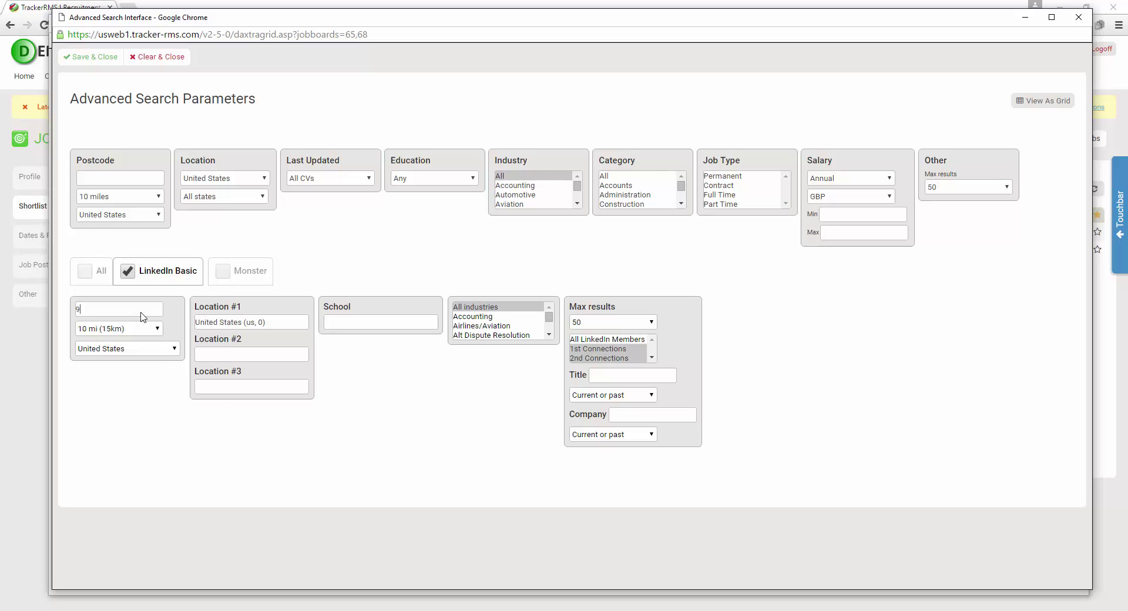
text(2064)
click(141, 330)
Set Monster to postal code 92064 within 40 miles and view parameters as a grid
click(223, 272)
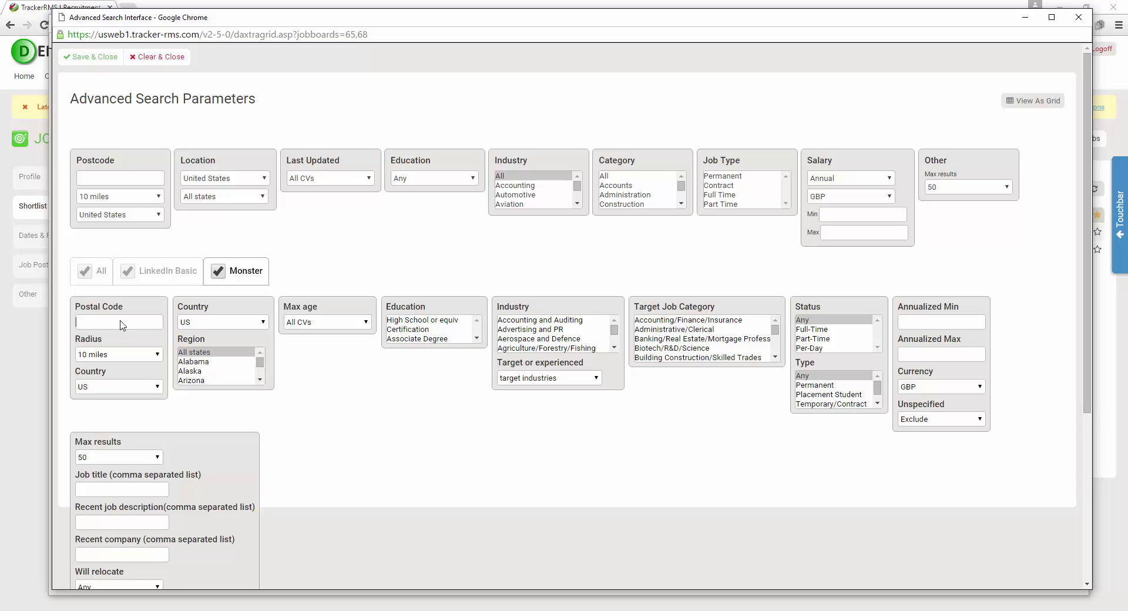
text(92064)
click(130, 354)
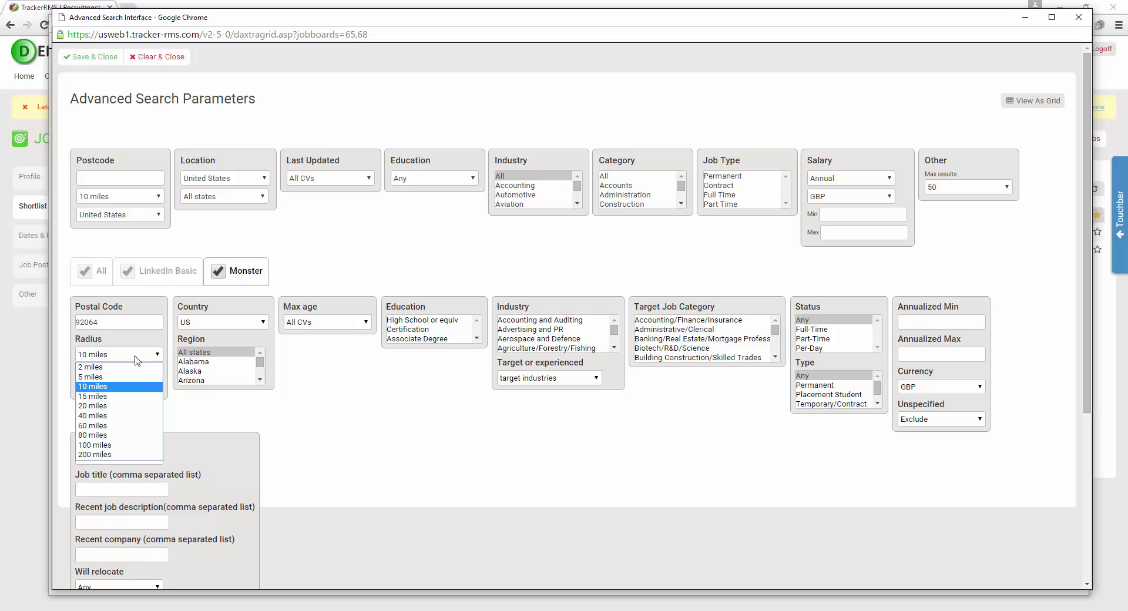
click(141, 416)
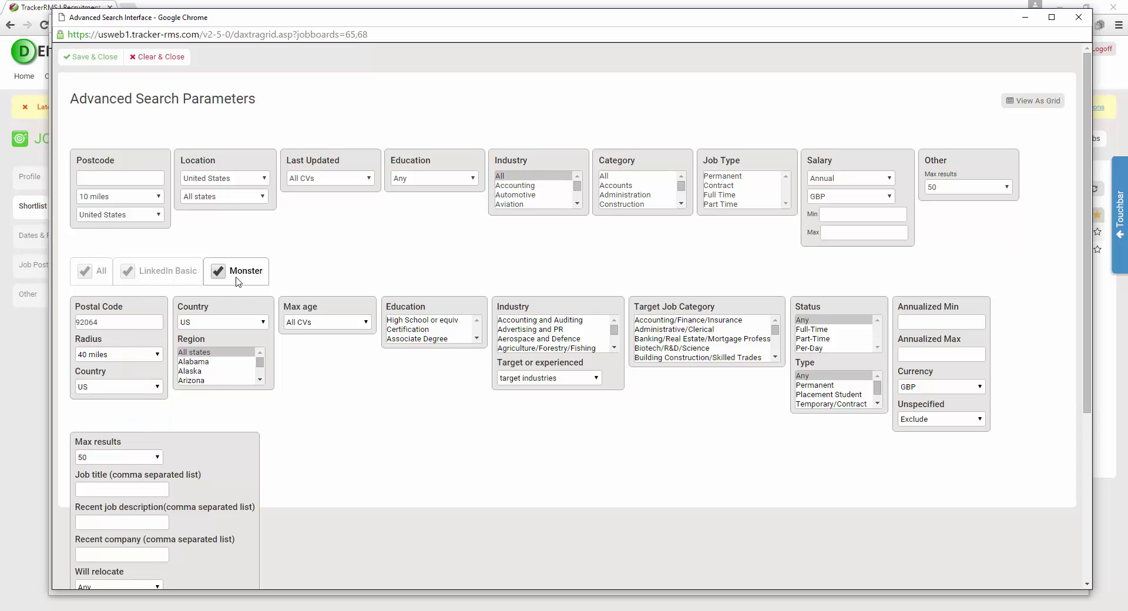
click(1037, 101)
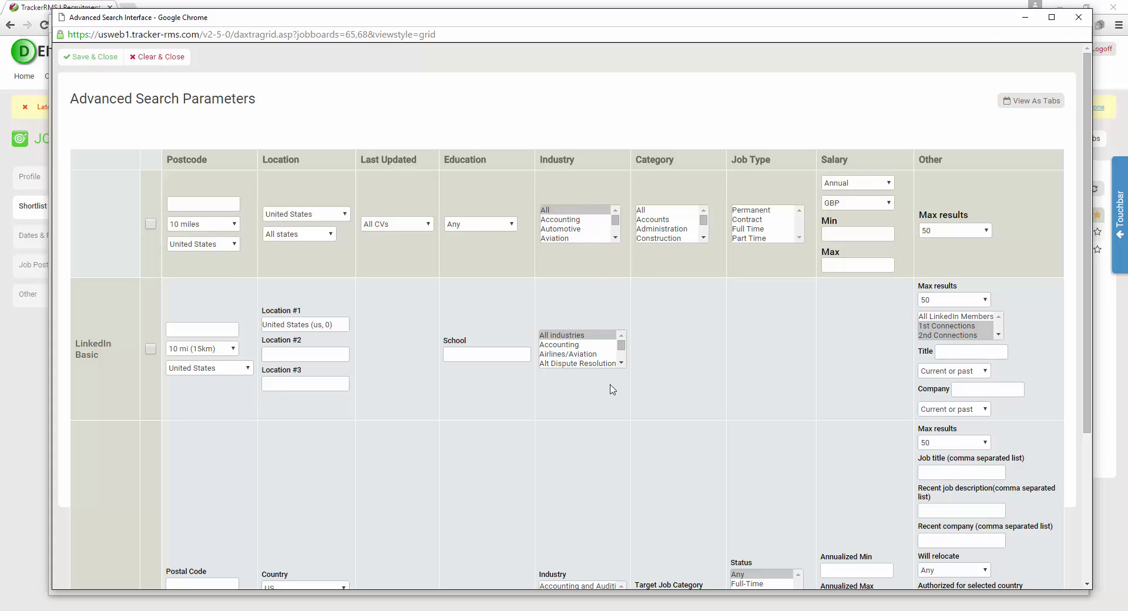
Back in tab view, enable LinkedIn Basic with postal code 920564 and a 50 mi distance
scroll(611, 382, down, 3)
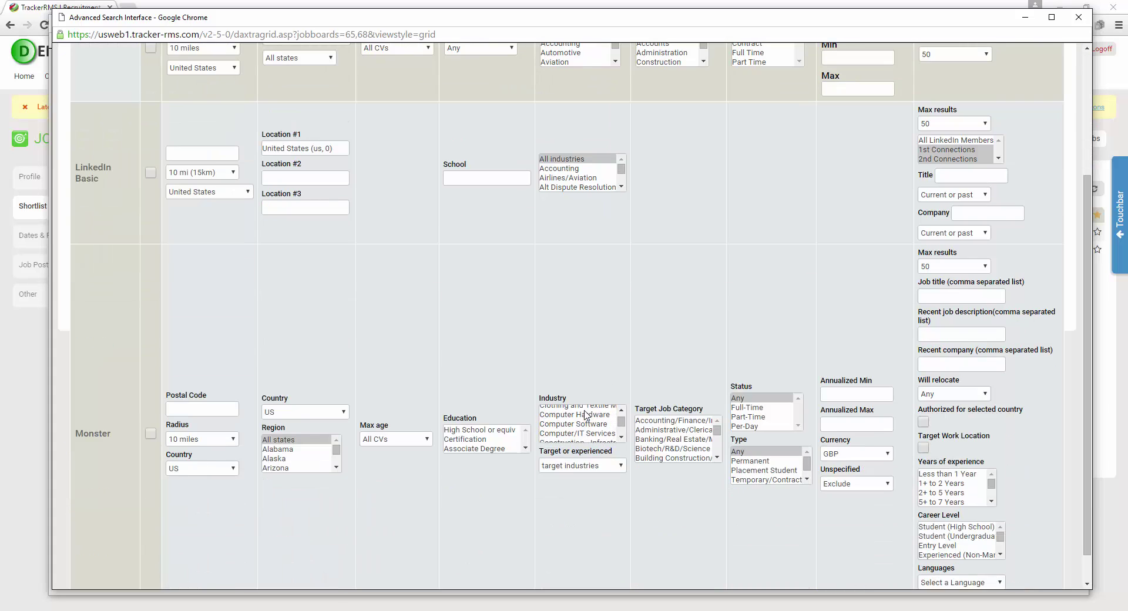
scroll(584, 408, up, 3)
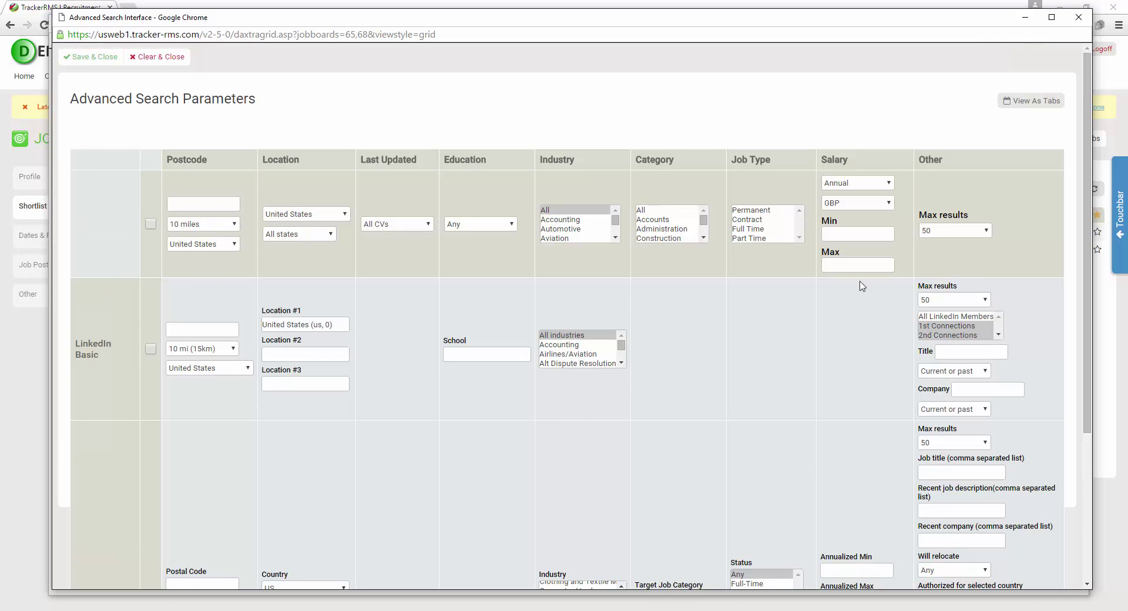
click(1031, 103)
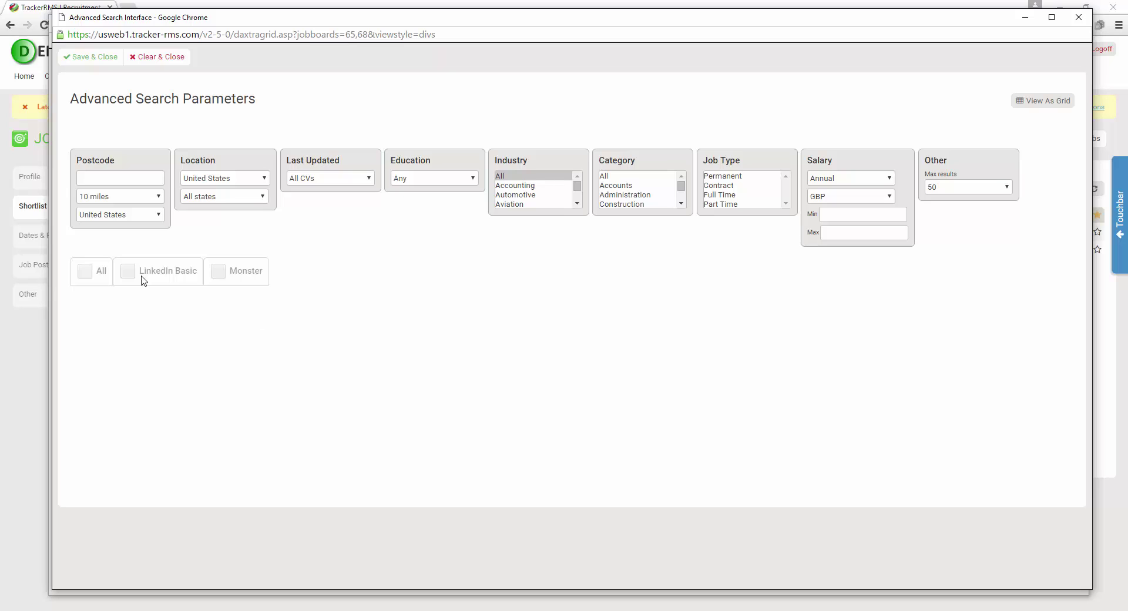
click(128, 270)
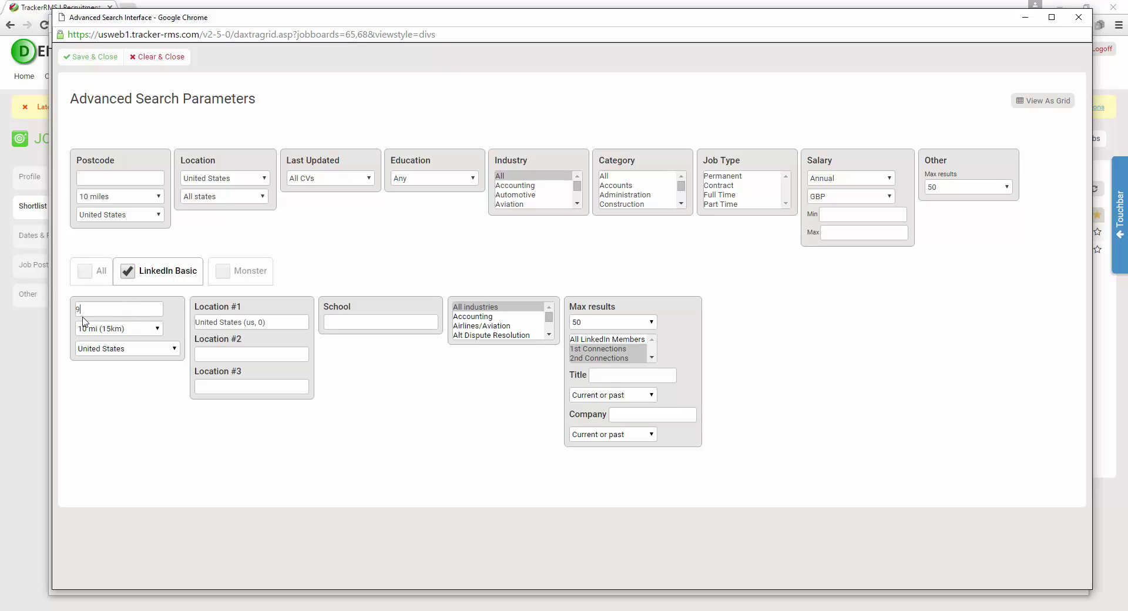
text(920564)
click(146, 329)
click(145, 371)
Give Monster a 40-mile radius and Save & Close the parameters
click(224, 270)
text(9)
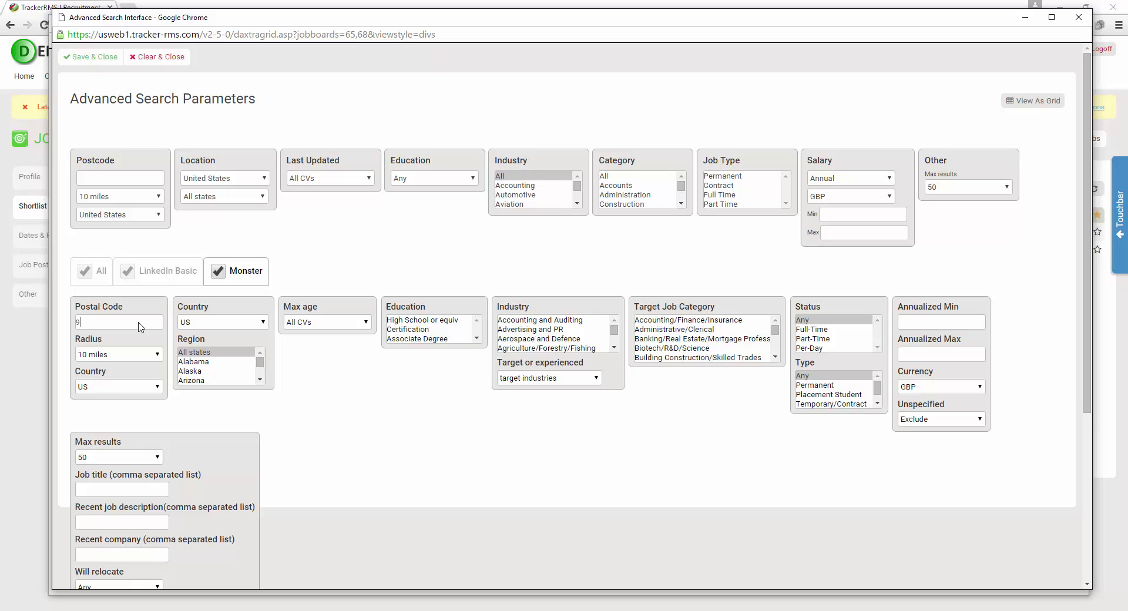
click(148, 356)
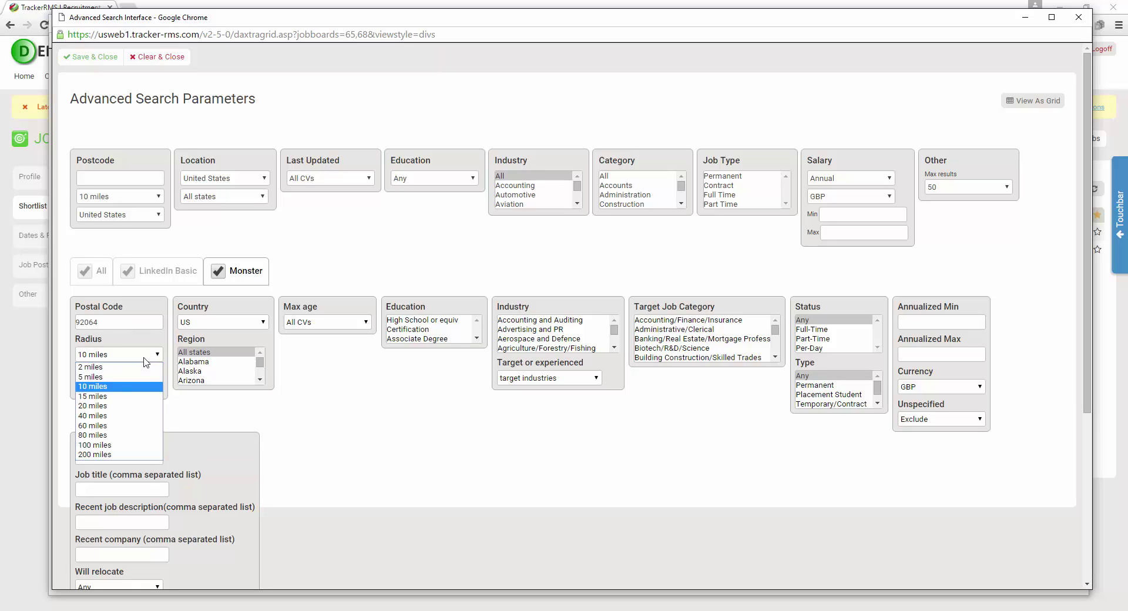
click(134, 415)
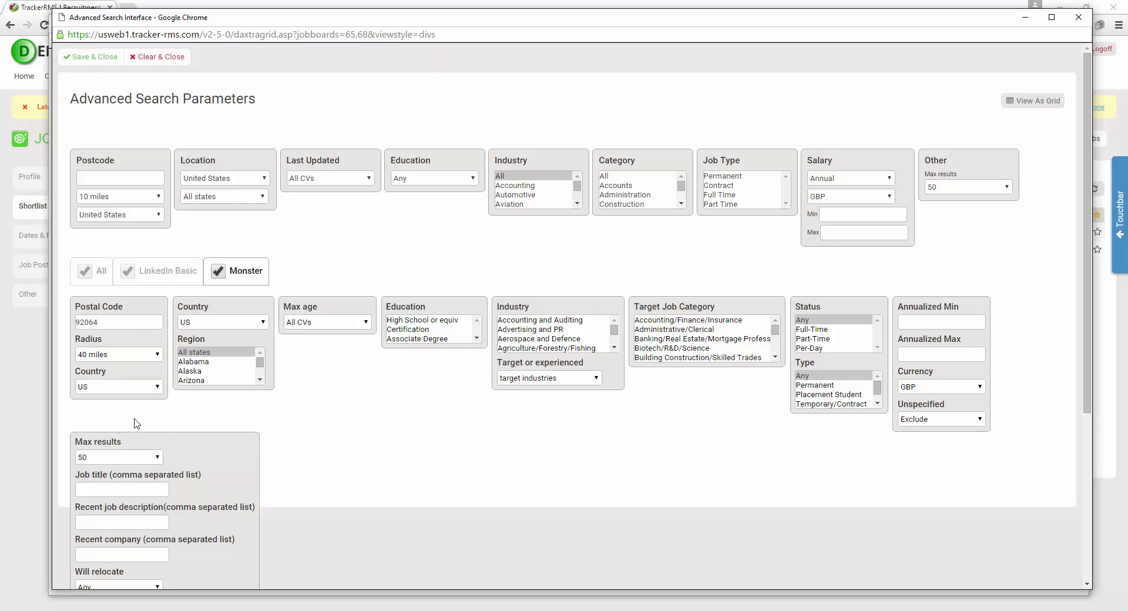
click(98, 58)
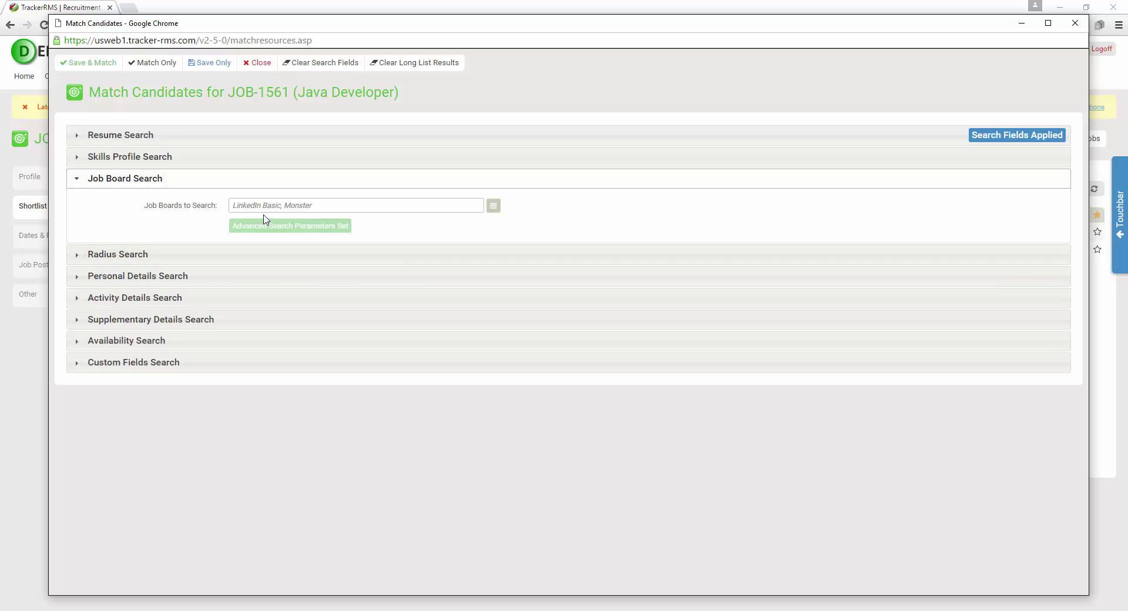
Save the JOB-1561 match criteria with Save & Match so candidate searching and ranking begins
click(286, 227)
drag(931, 108, 1096, 168)
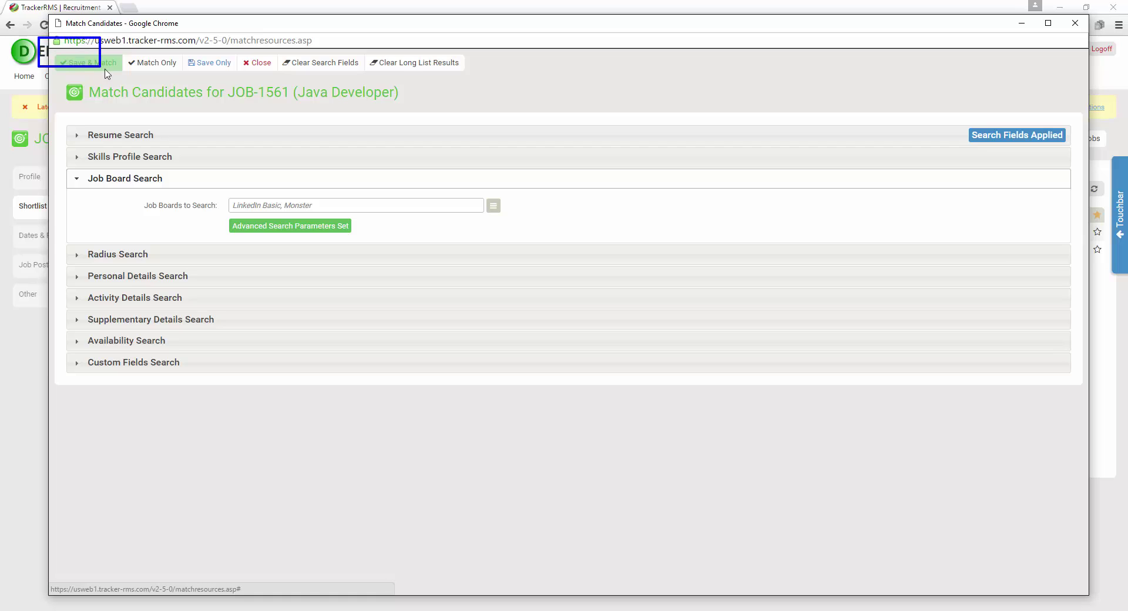
drag(107, 73, 257, 101)
click(87, 64)
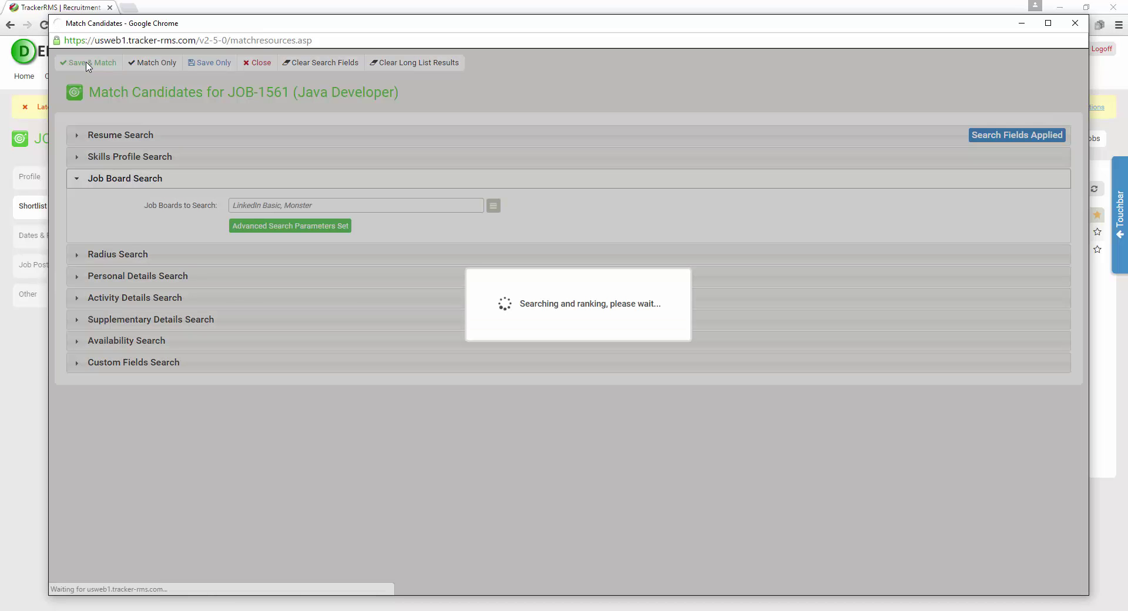
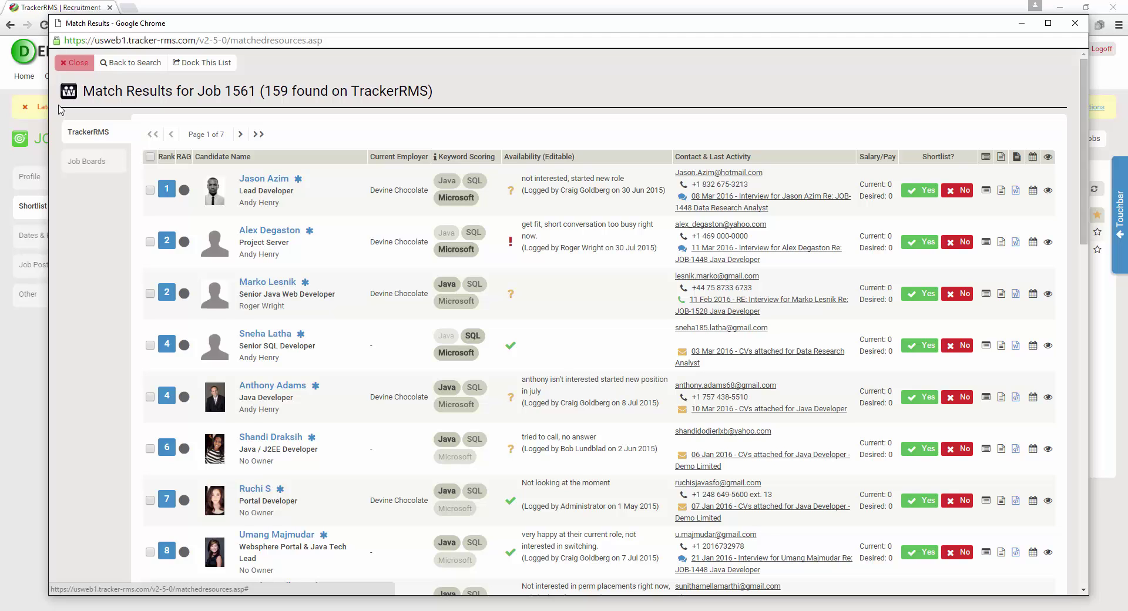
mouse_move(76, 140)
mouse_down()
mouse_move(106, 173)
mouse_move(140, 187)
mouse_up()
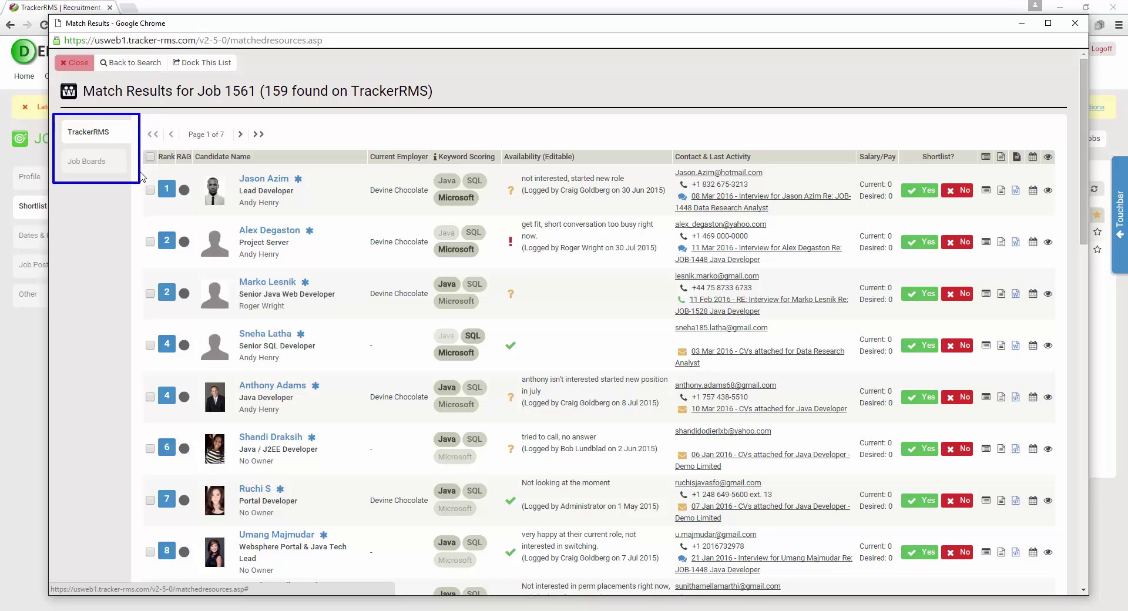
key(Escape)
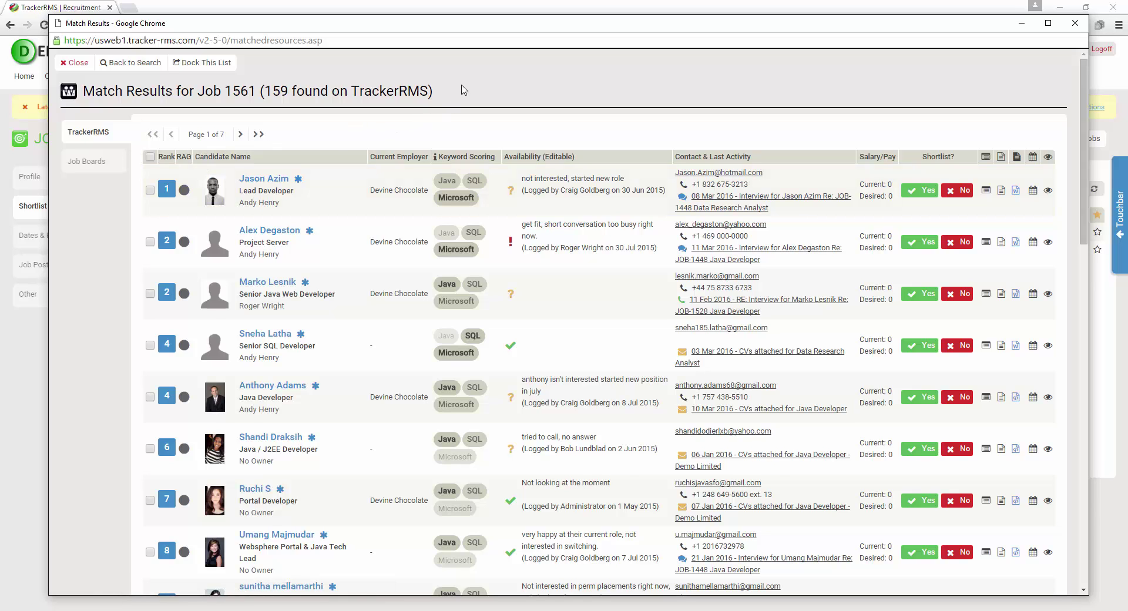
mouse_move(463, 71)
mouse_down()
mouse_move(288, 109)
mouse_move(46, 113)
mouse_up()
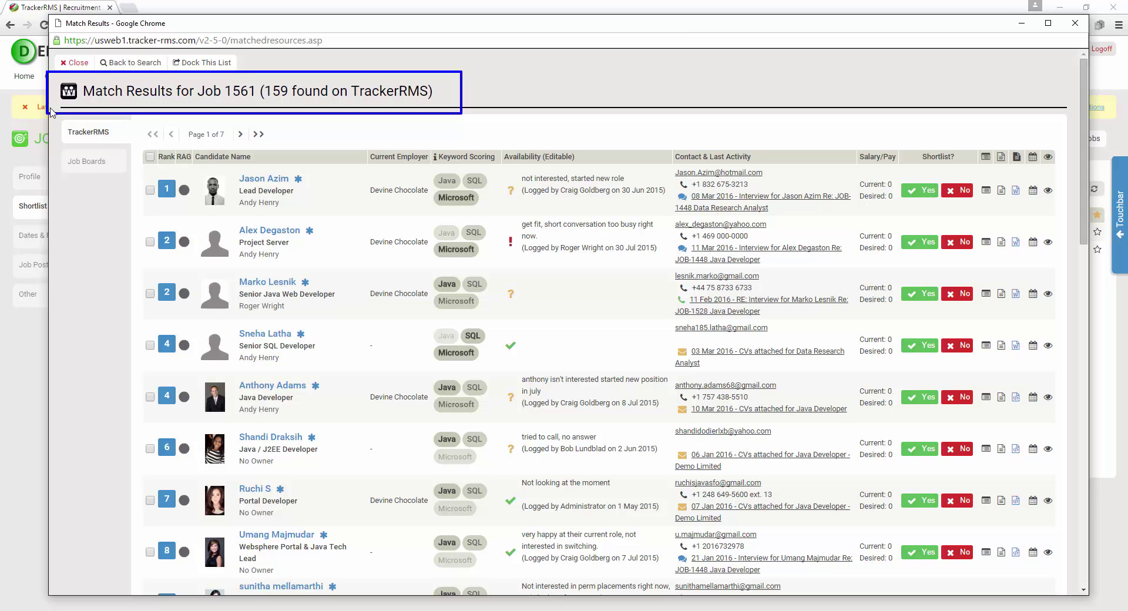
key(Escape)
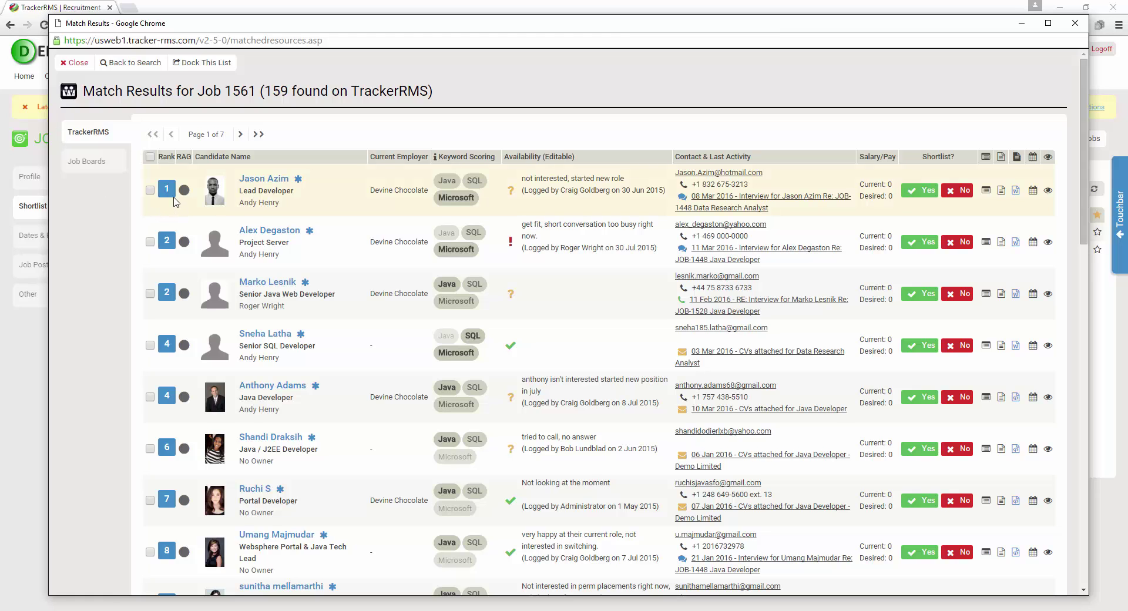
mouse_move(172, 191)
click(184, 191)
click(184, 190)
click(184, 190)
click(184, 190)
mouse_move(298, 186)
mouse_move(447, 188)
click(592, 288)
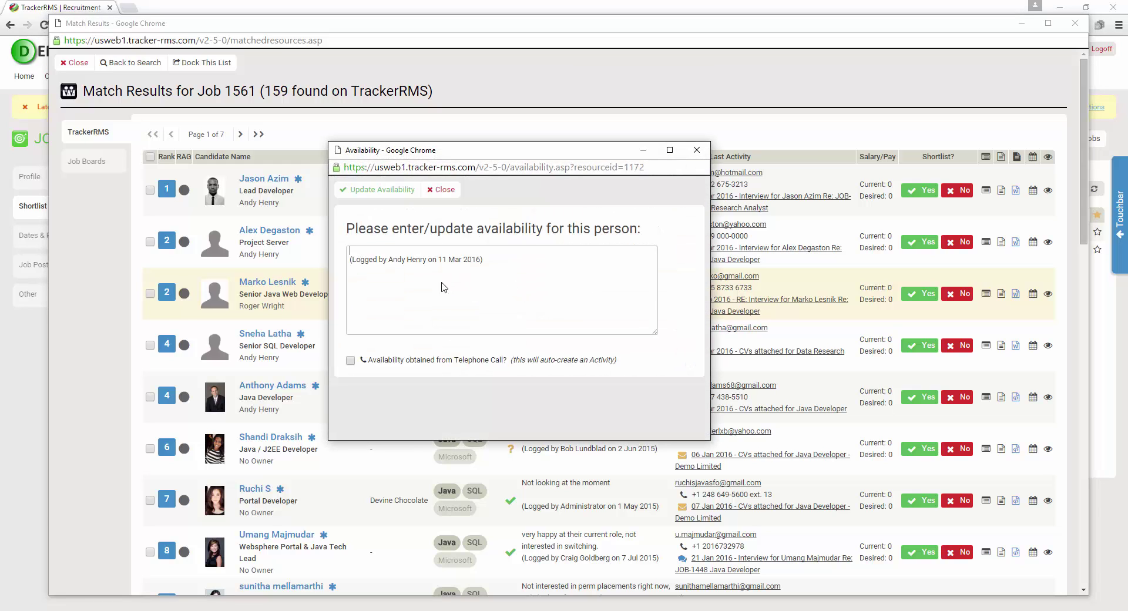
click(365, 254)
click(697, 150)
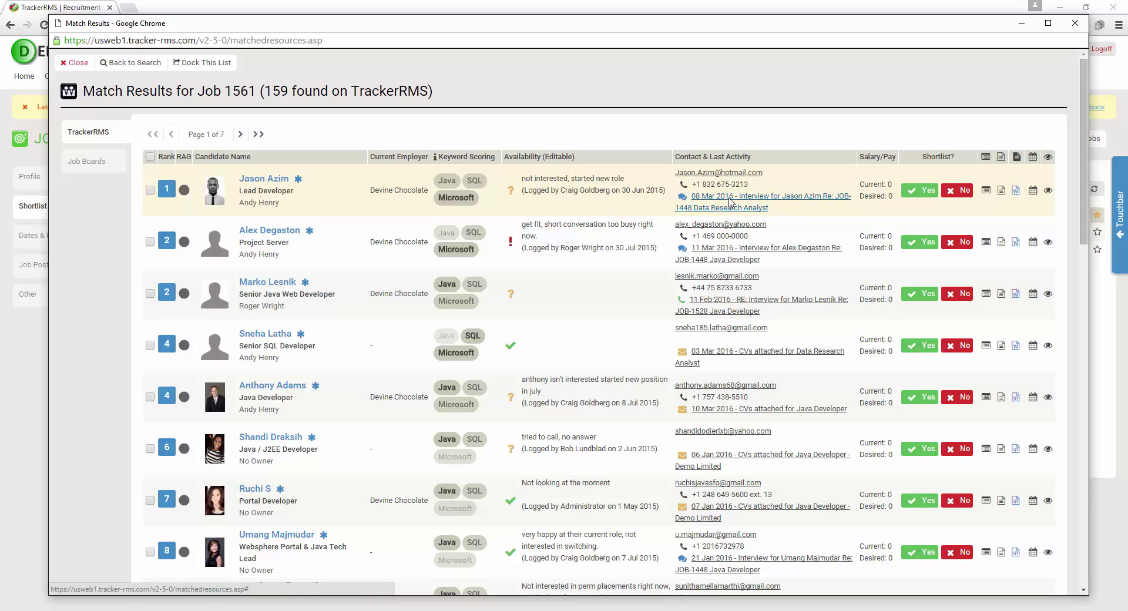
click(730, 201)
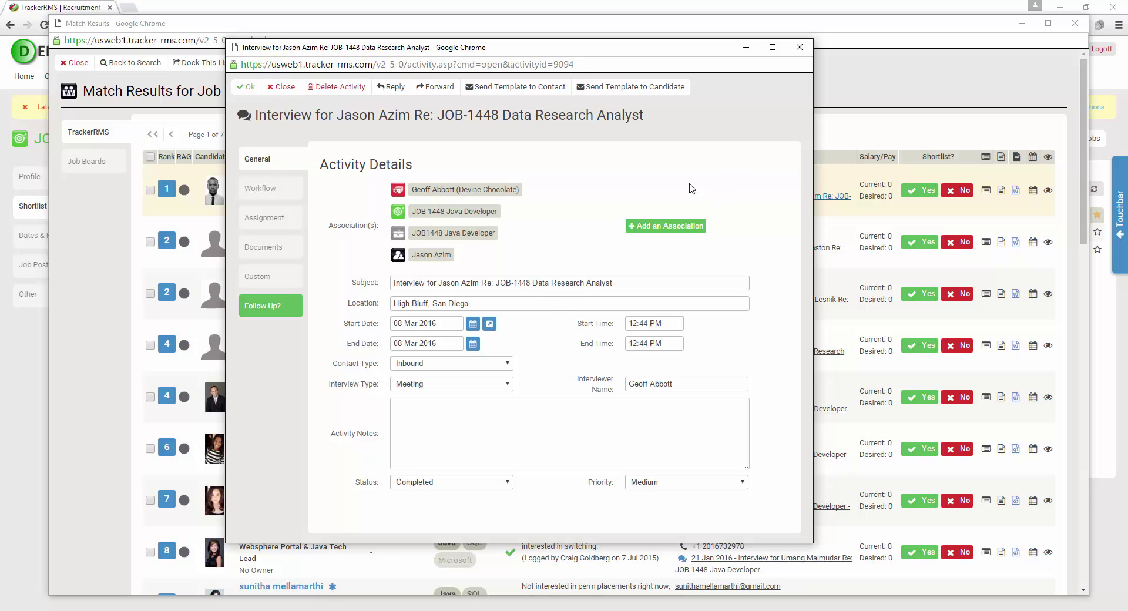
click(798, 48)
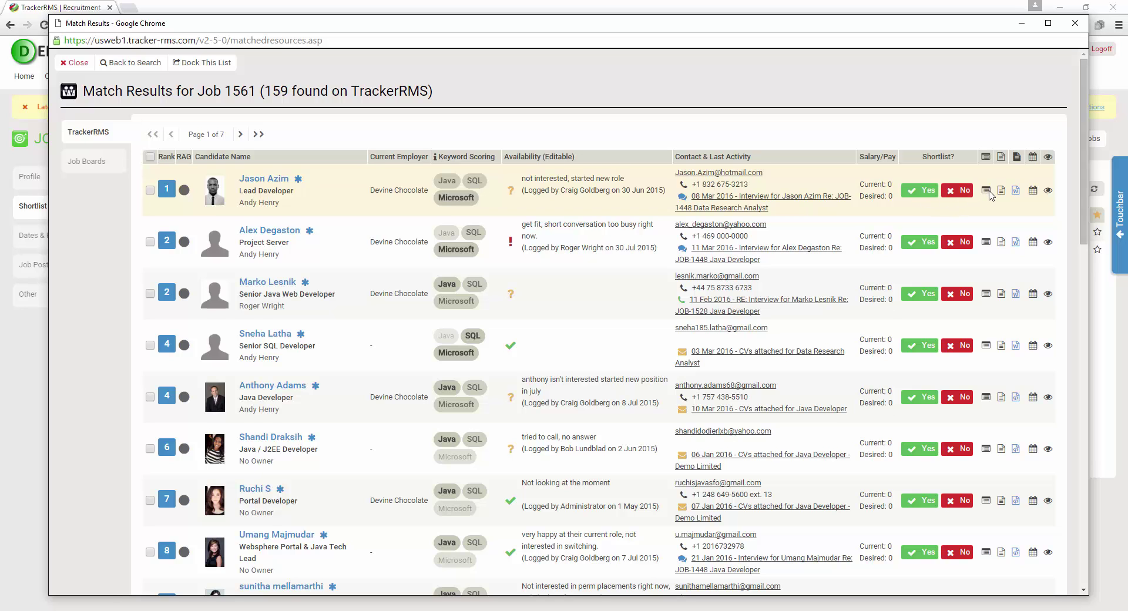
click(989, 192)
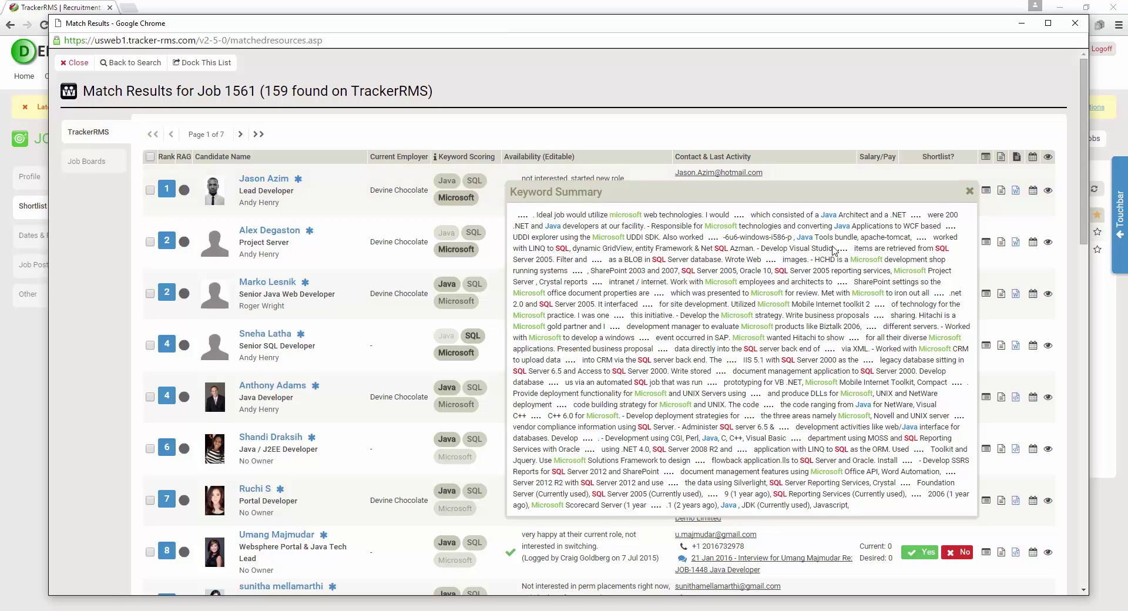
click(969, 191)
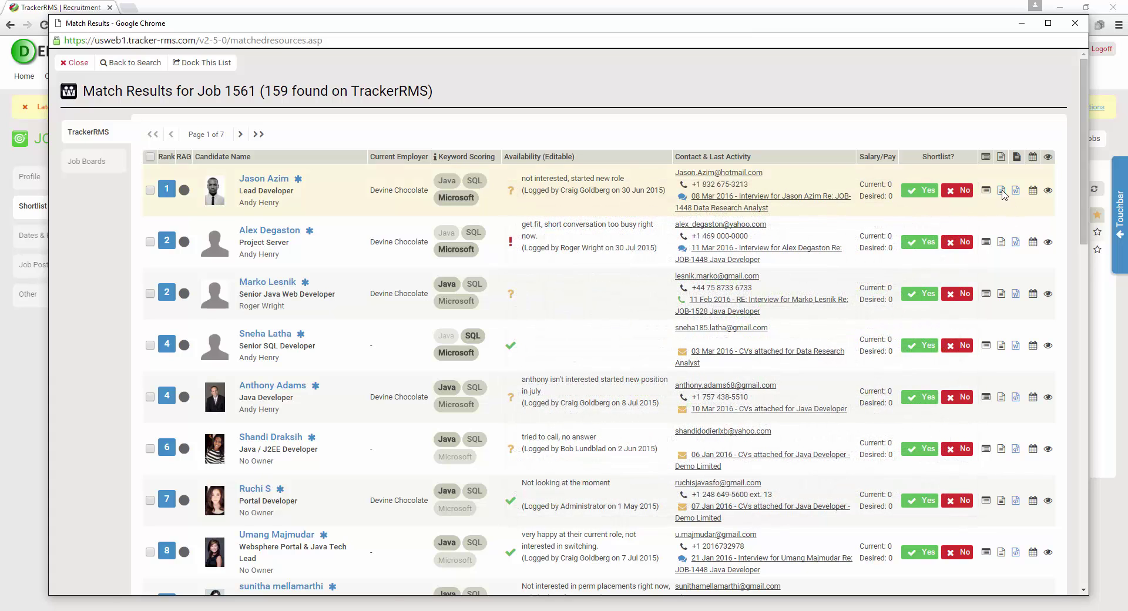
click(1001, 191)
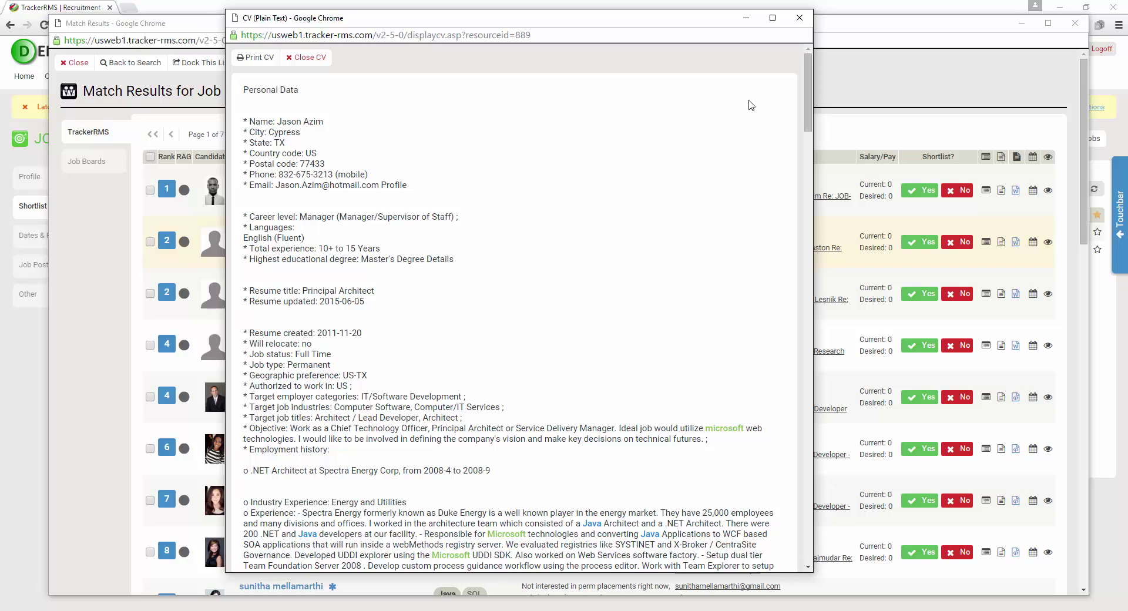
drag(808, 73, 795, 113)
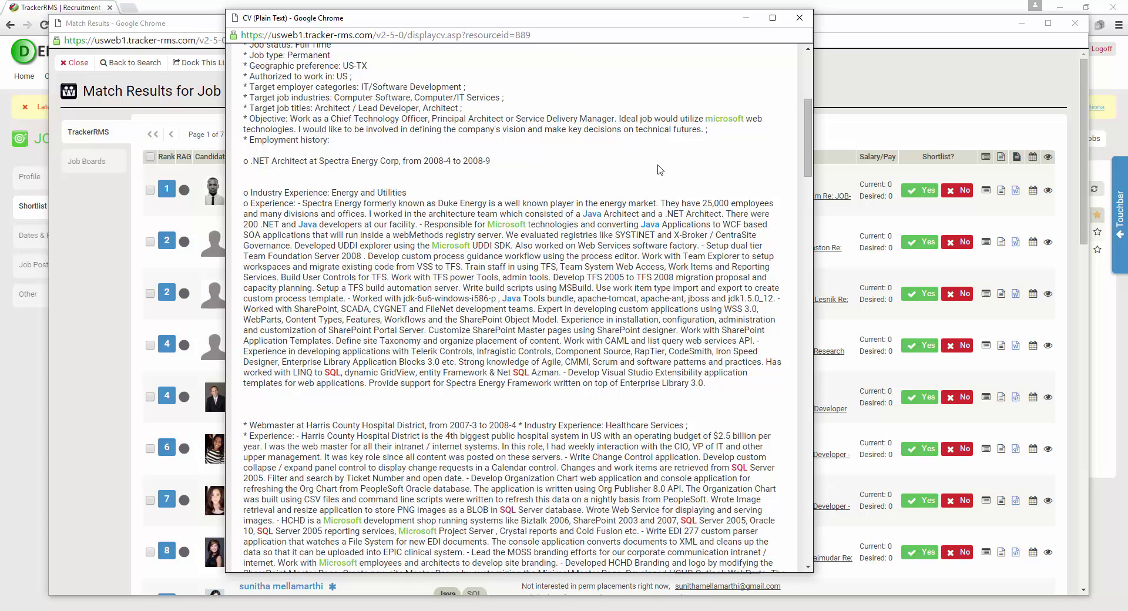
click(799, 18)
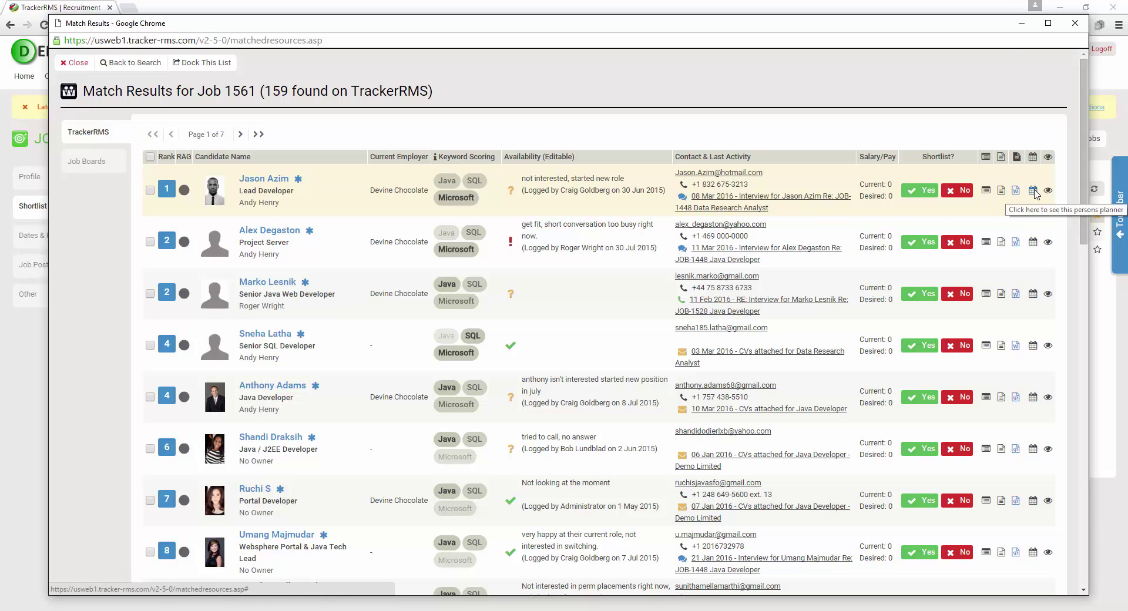
click(1033, 192)
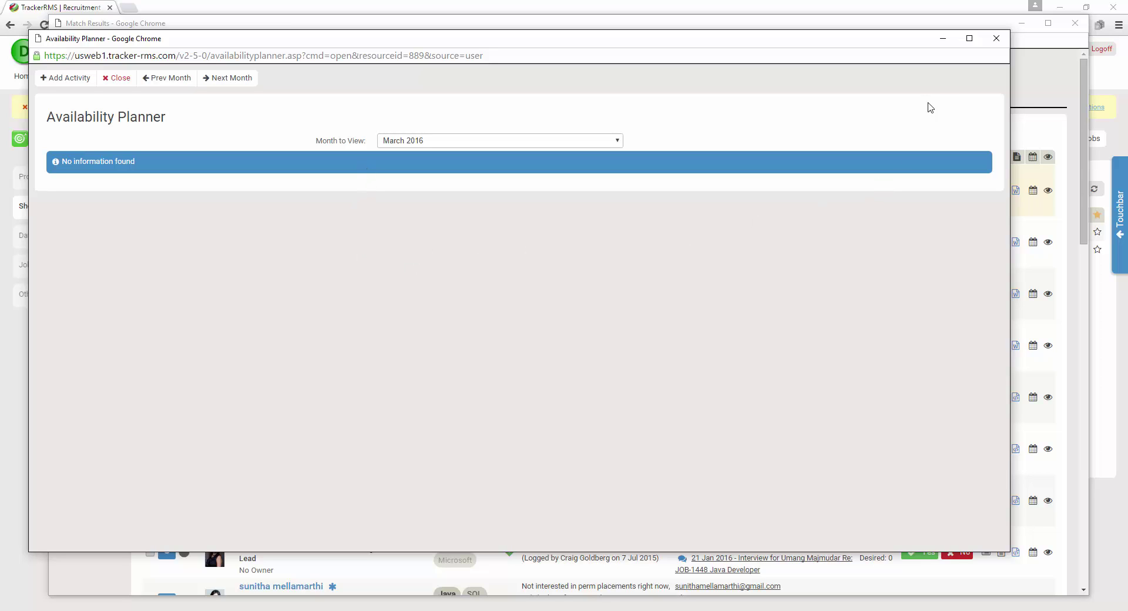
click(996, 38)
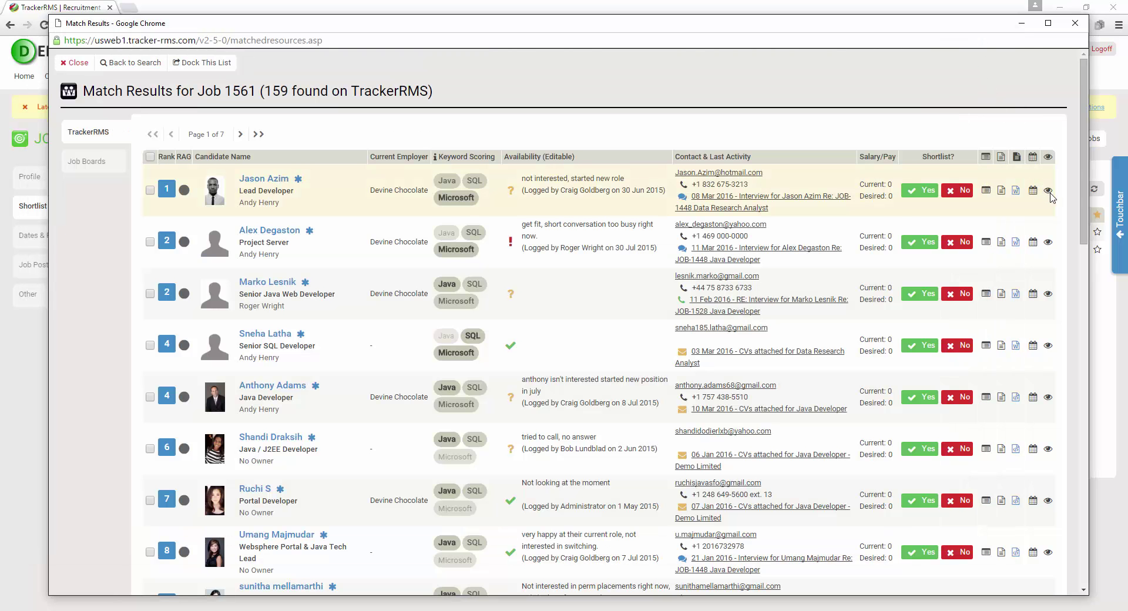
click(1049, 191)
scroll(877, 304, down, 2)
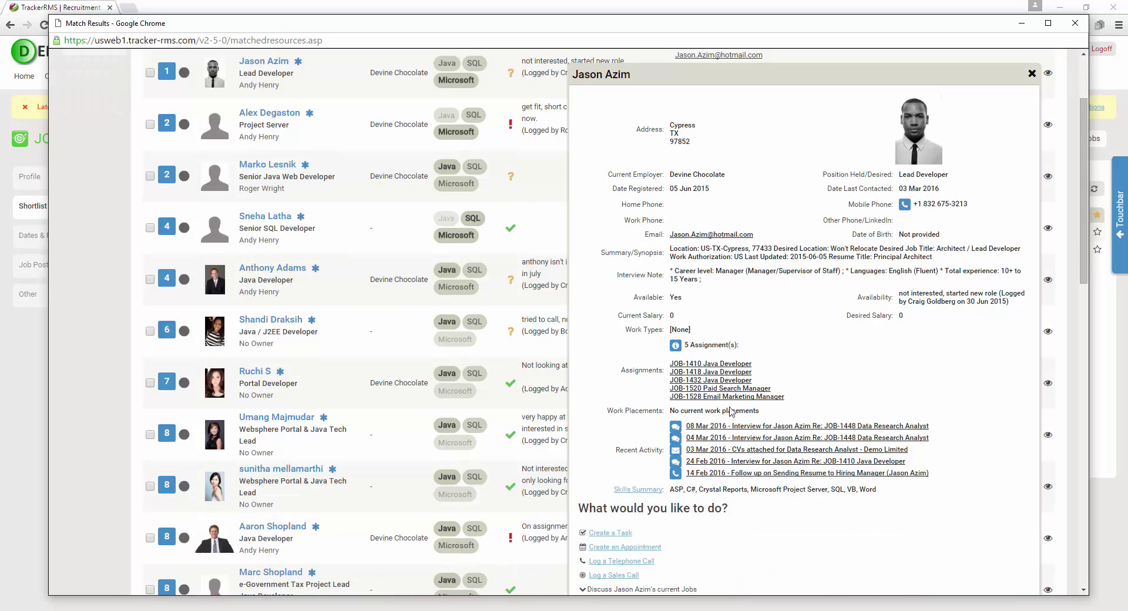
scroll(717, 458, down, 1)
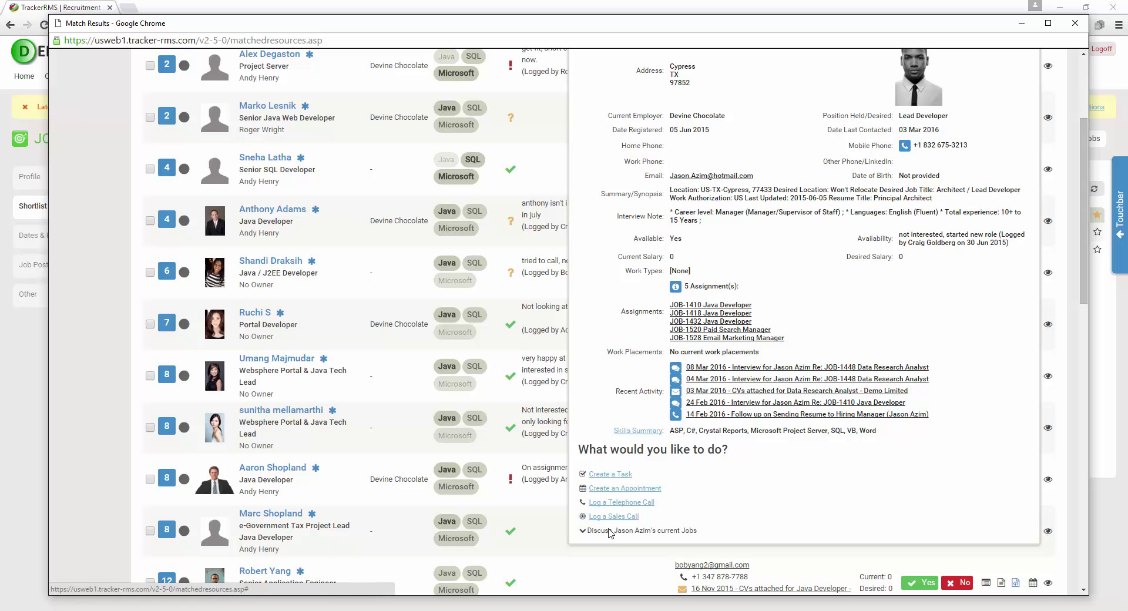
scroll(646, 487, up, 3)
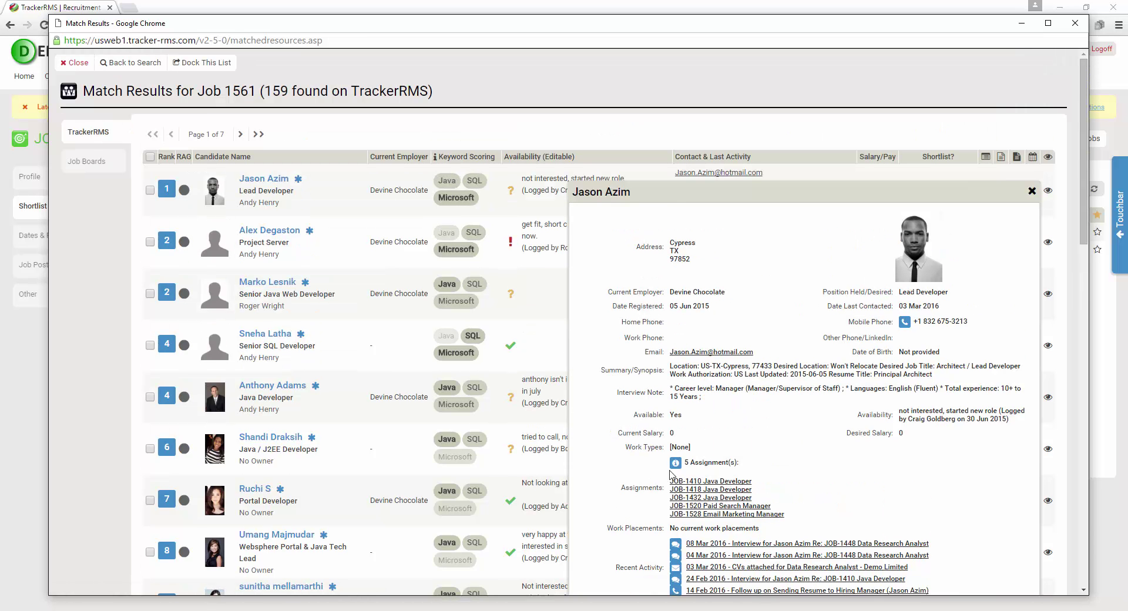
click(1031, 190)
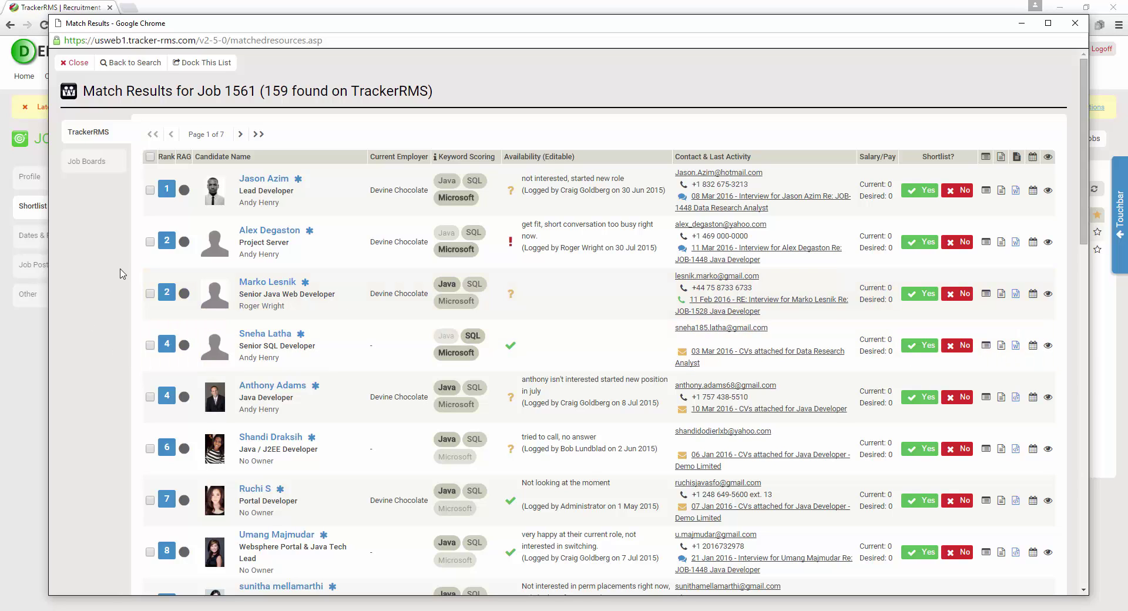
click(91, 161)
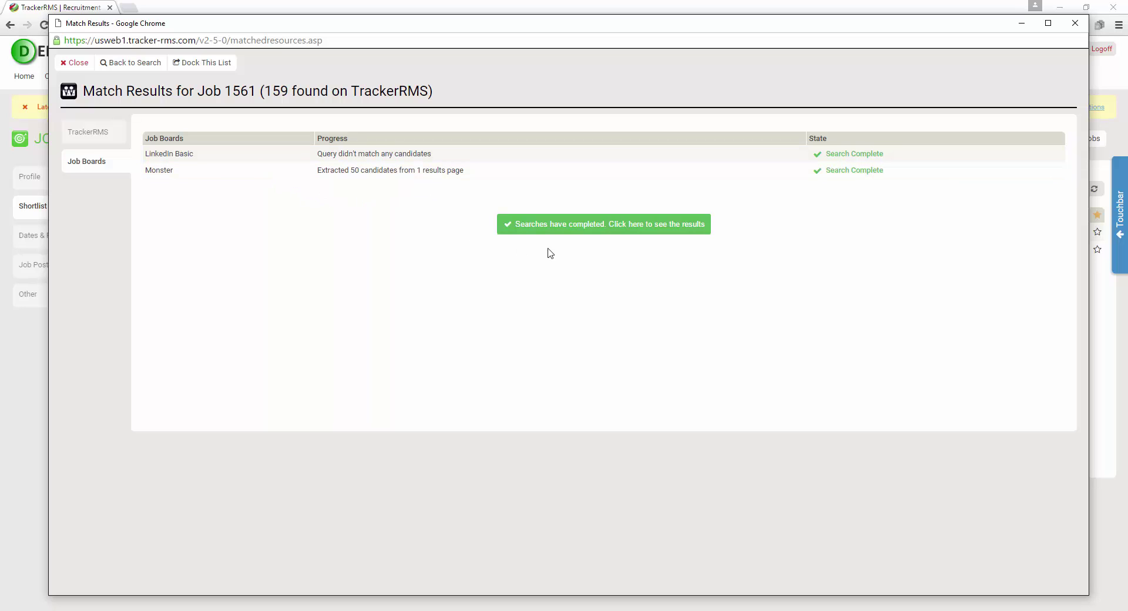
click(622, 227)
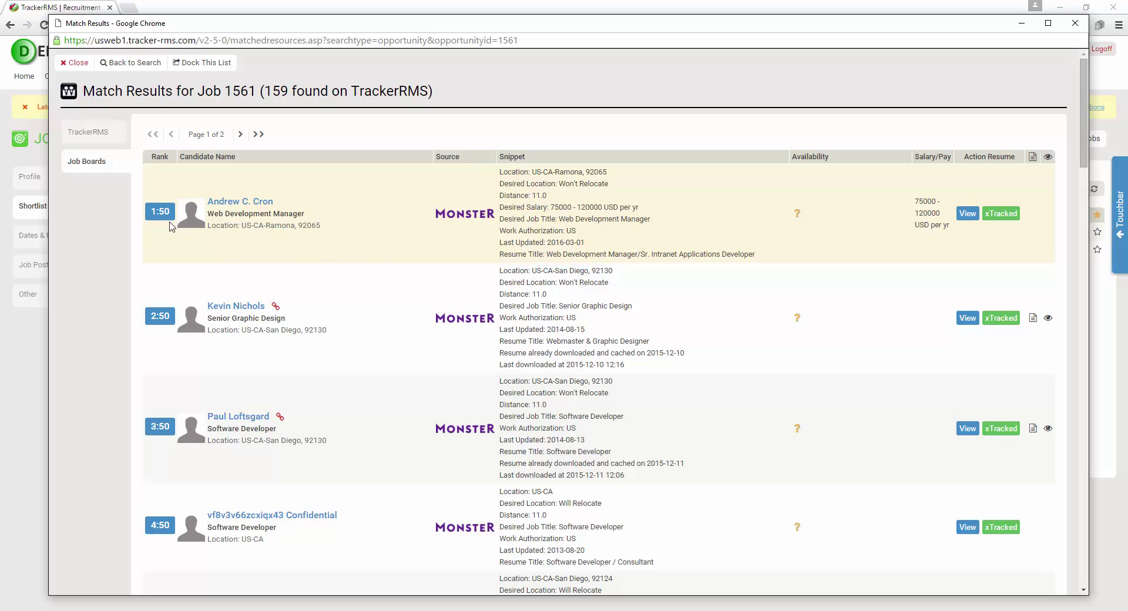
mouse_move(163, 214)
click(1005, 219)
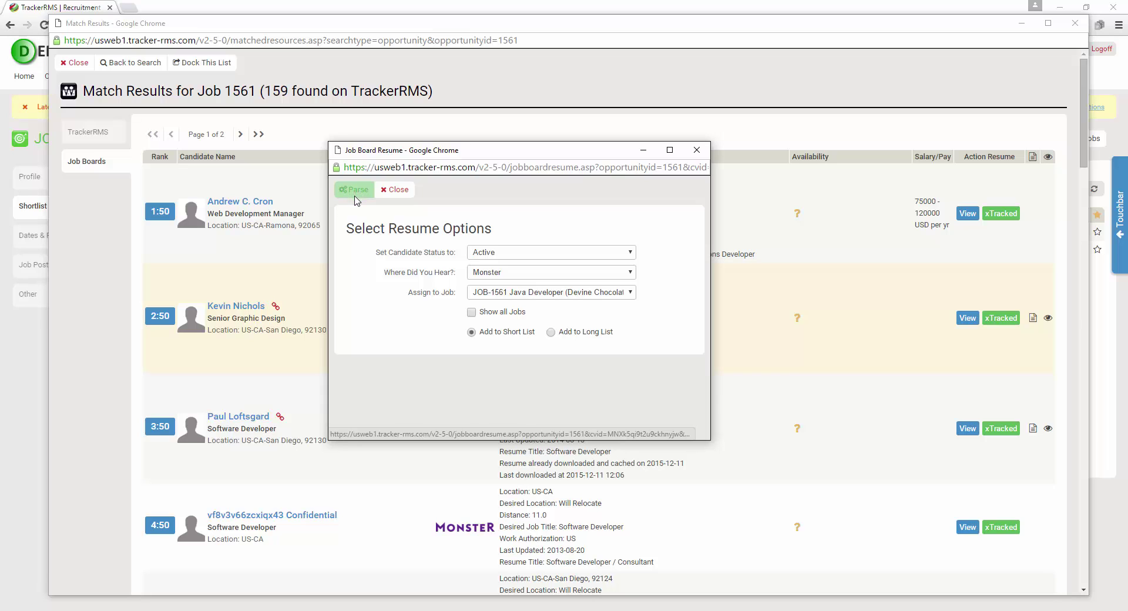
click(397, 190)
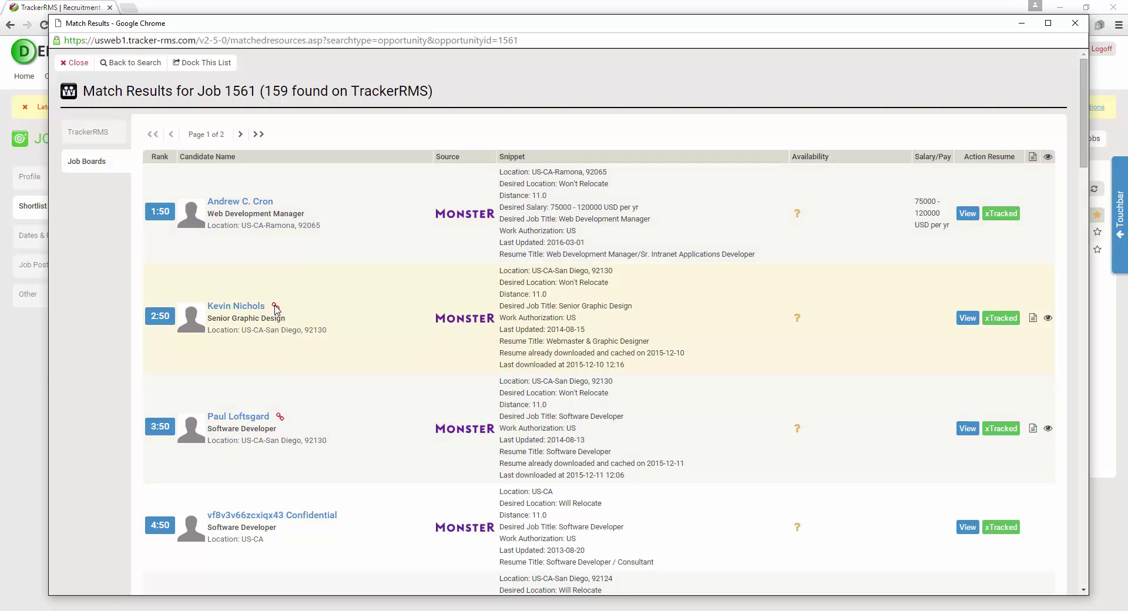
mouse_move(276, 309)
click(1031, 319)
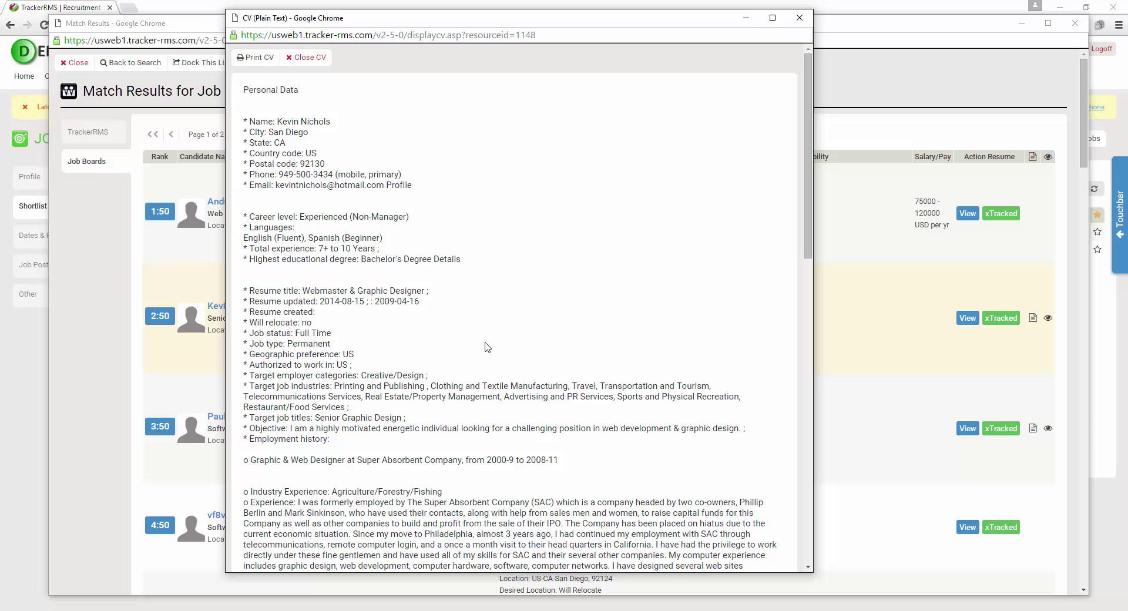
click(799, 17)
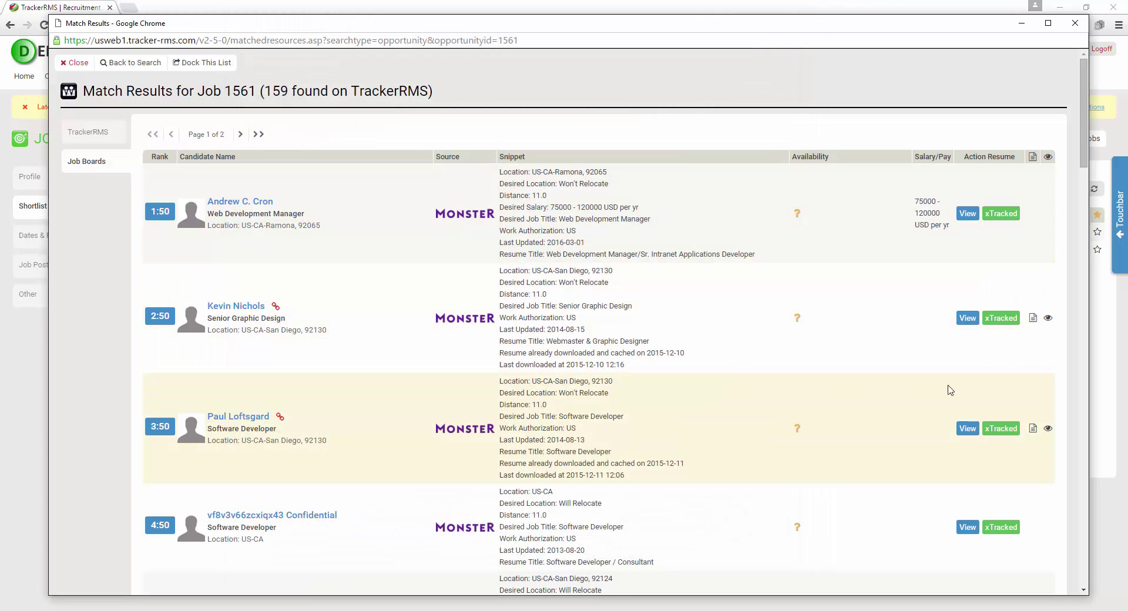
click(1048, 319)
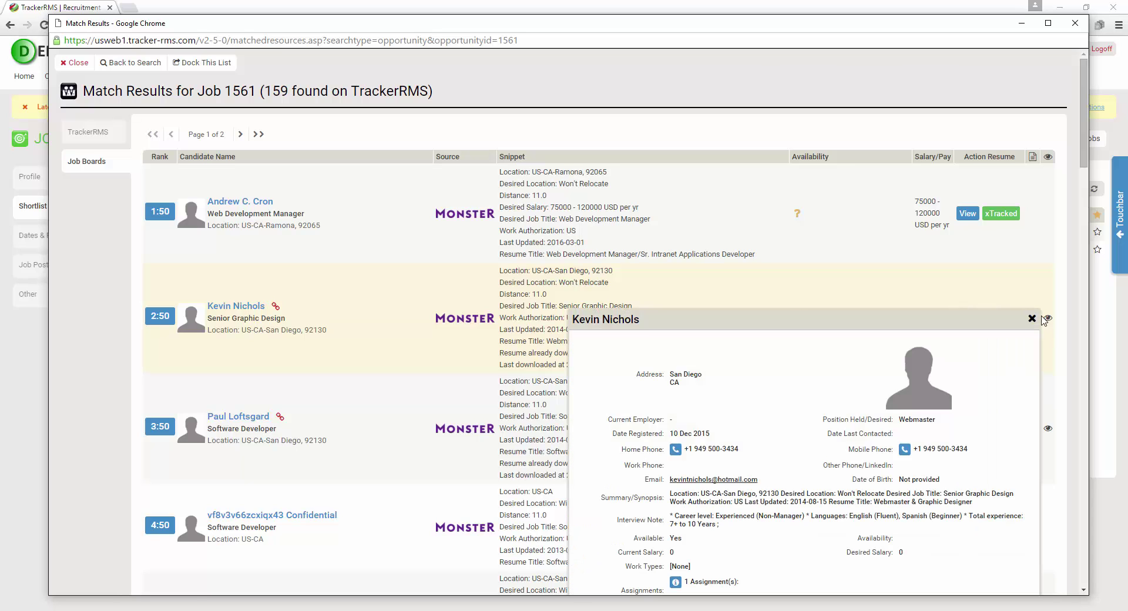
scroll(1010, 319, down, 2)
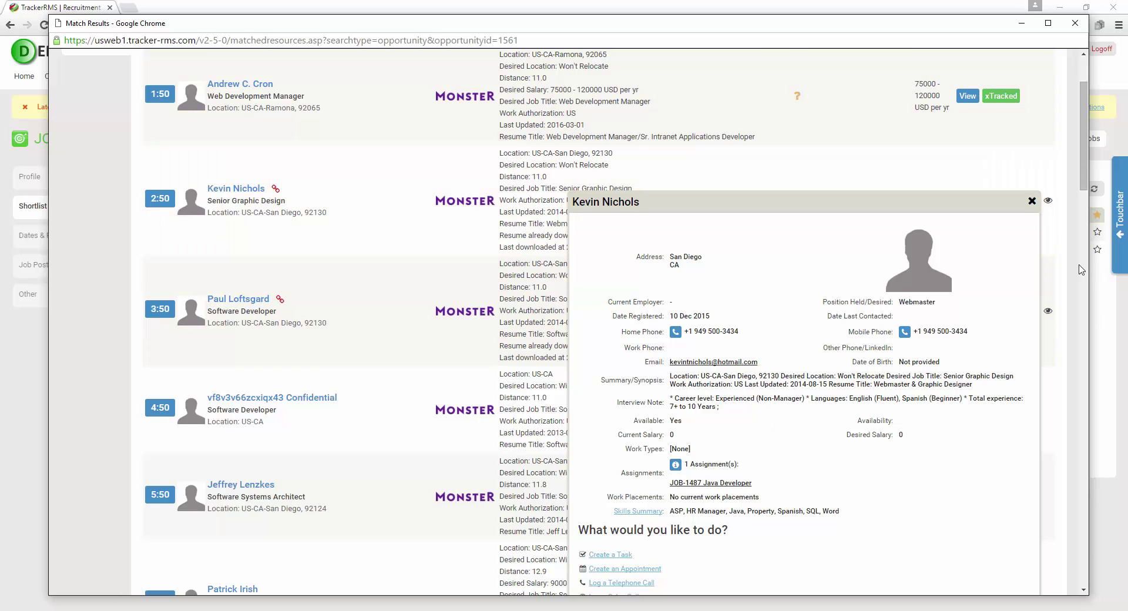
click(1031, 201)
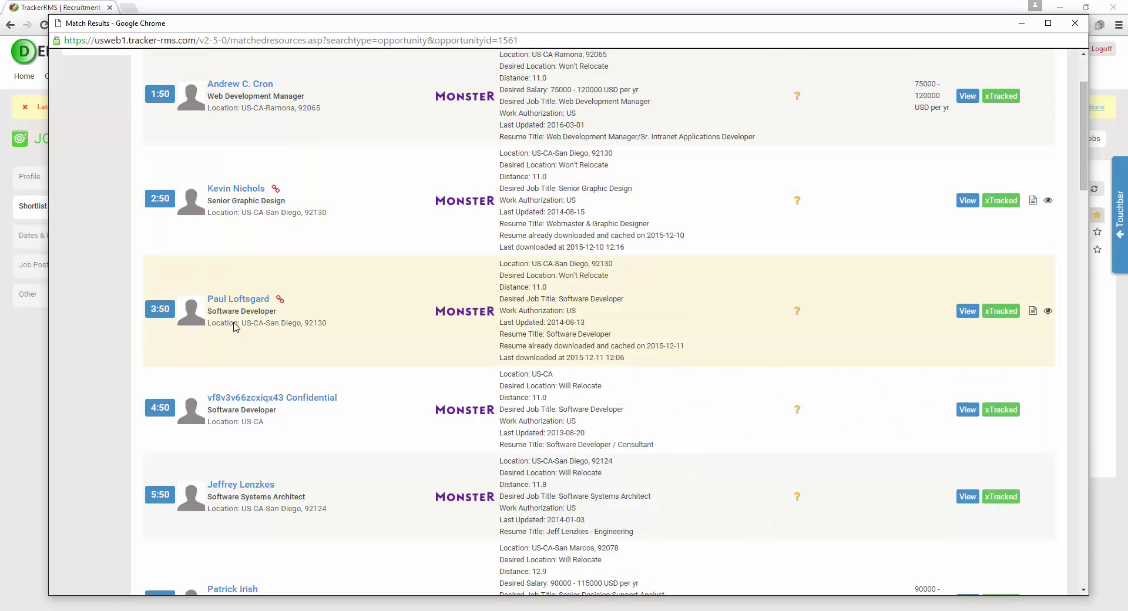
scroll(141, 354, up, 2)
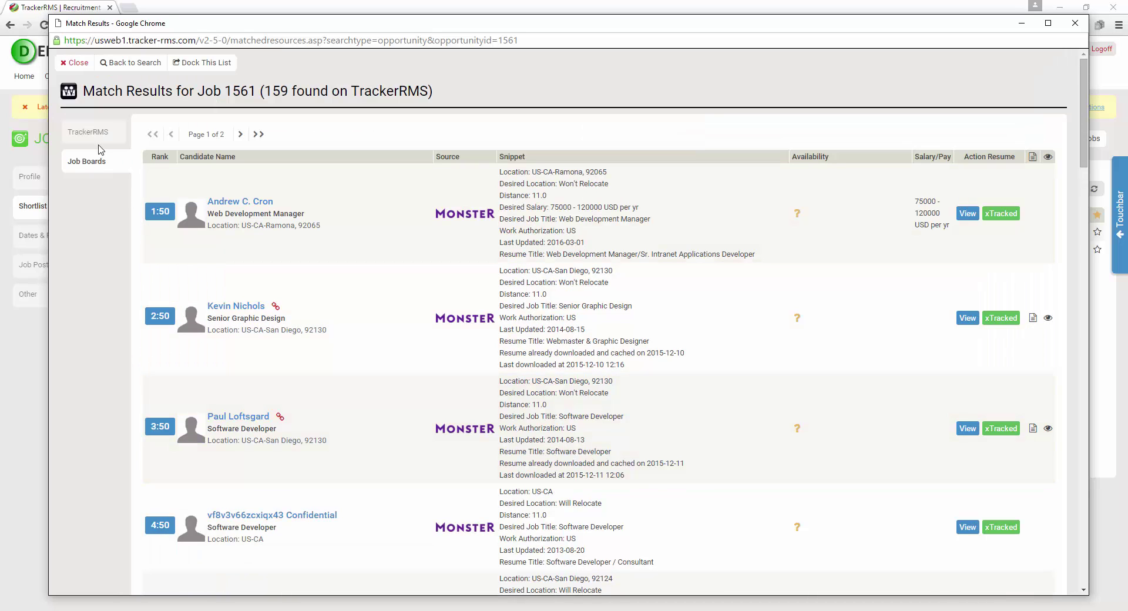
Dock the TrackerRMS matches beside the job page and view the top candidate's plain-text CV
click(97, 135)
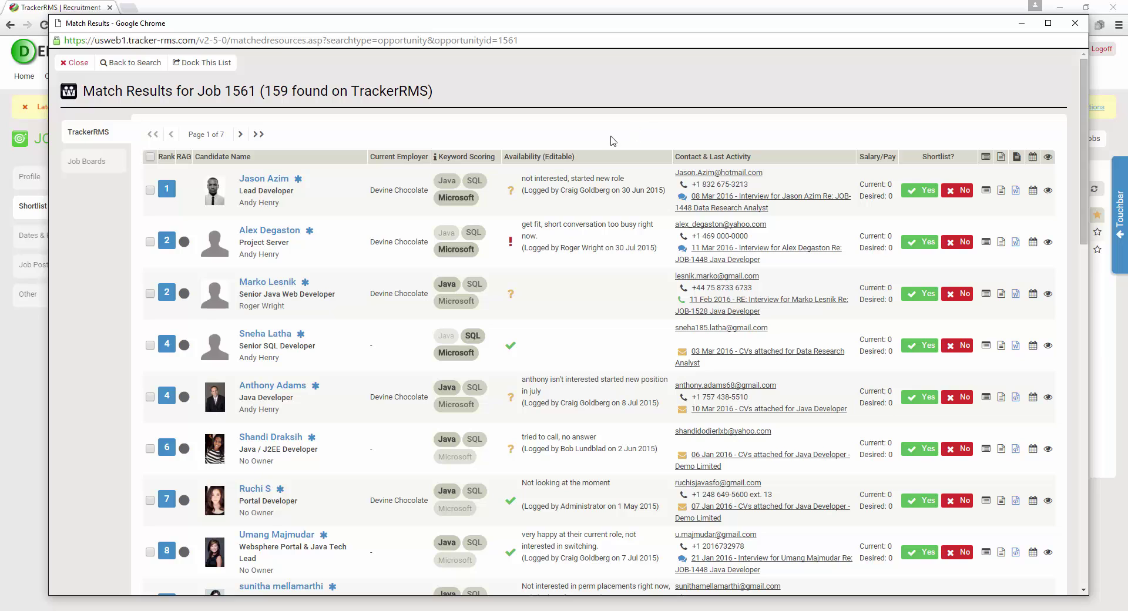
click(204, 63)
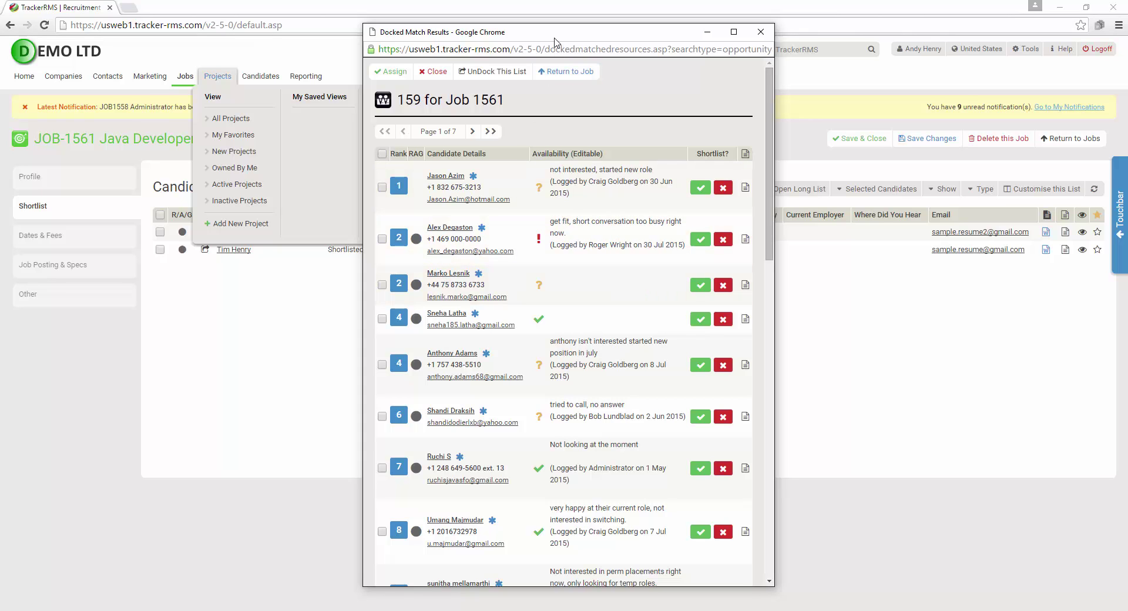
drag(558, 41, 900, 28)
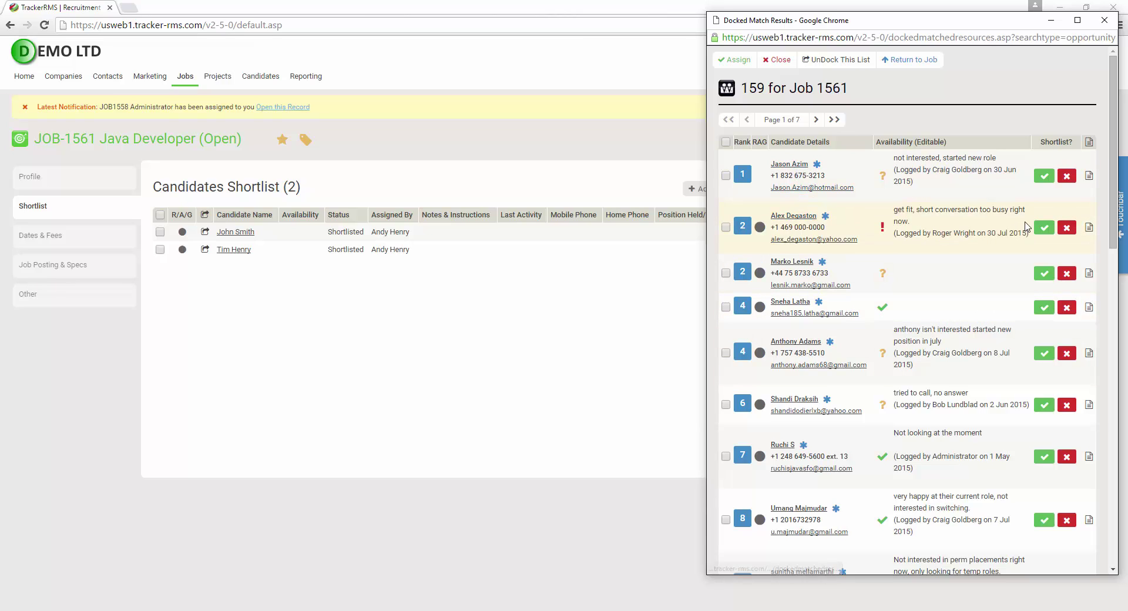
click(1088, 175)
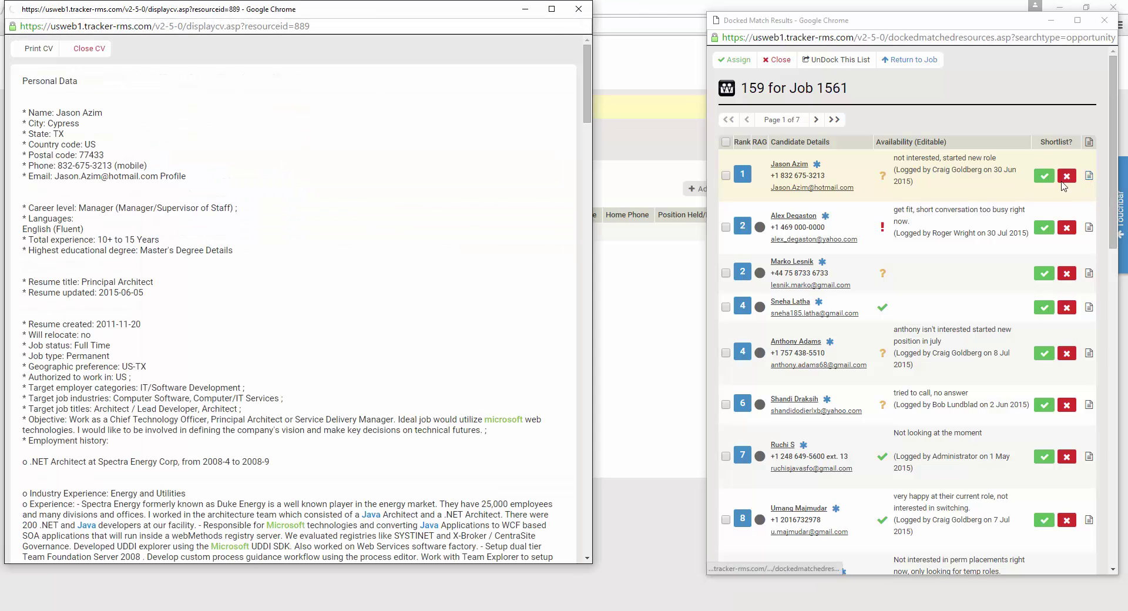
drag(433, 14, 520, 23)
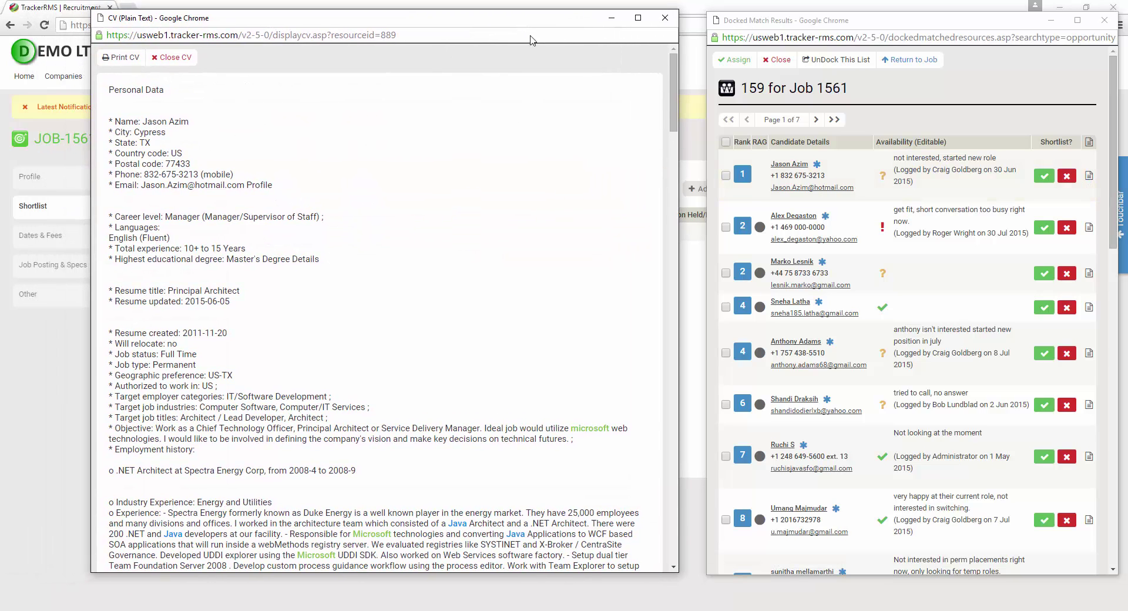
mouse_move(671, 85)
mouse_down()
mouse_move(668, 197)
mouse_move(671, 83)
mouse_up()
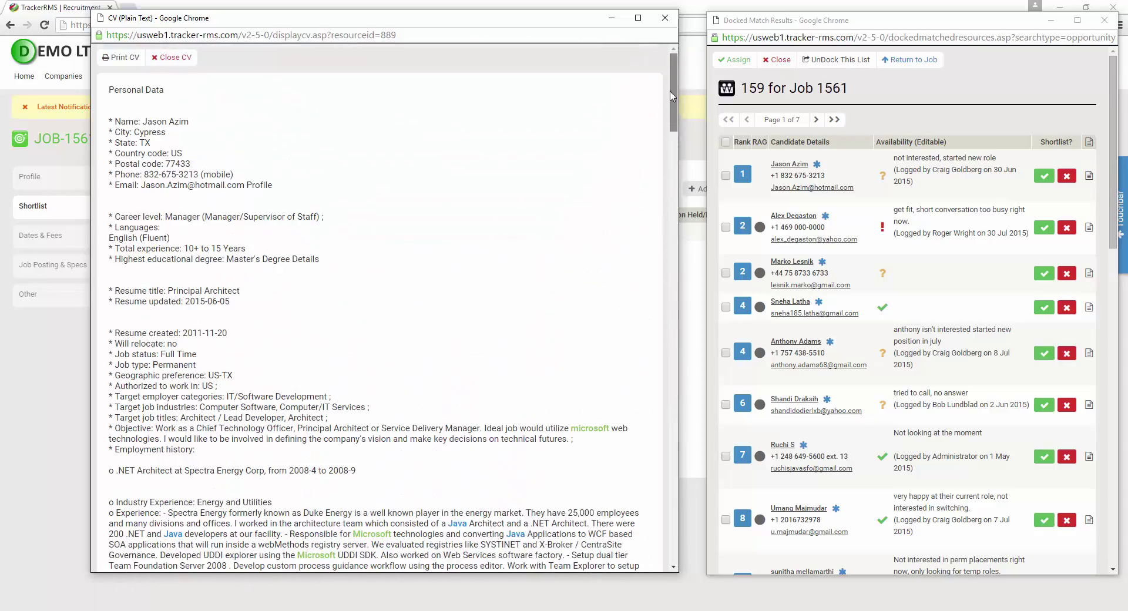
click(671, 23)
drag(668, 33, 1017, 35)
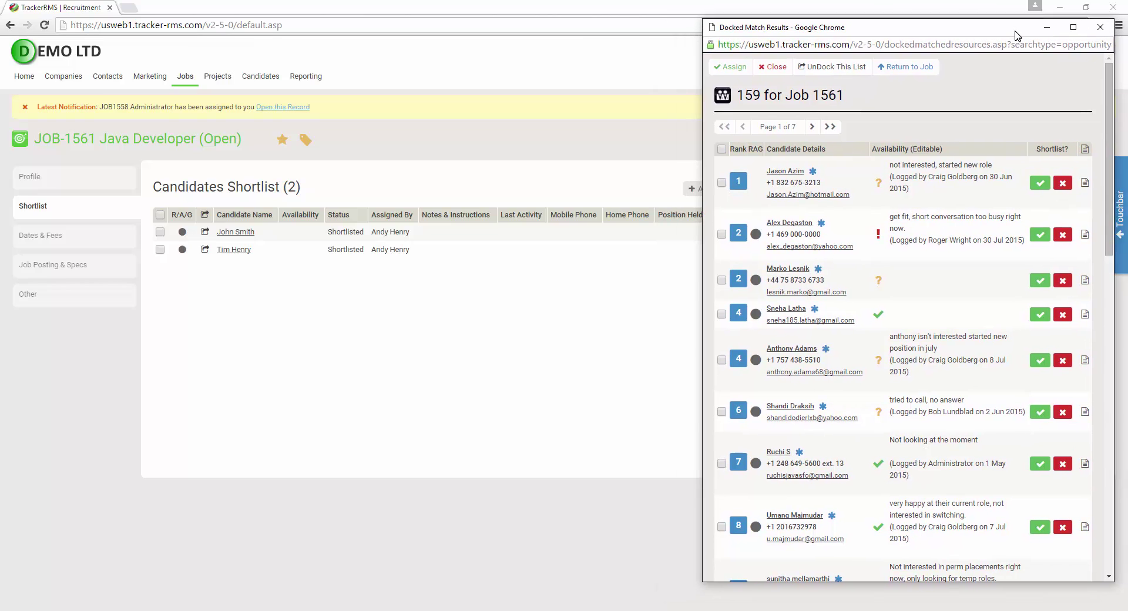
Open the top candidate's record, return to Job 1561, and undock the match list
click(788, 170)
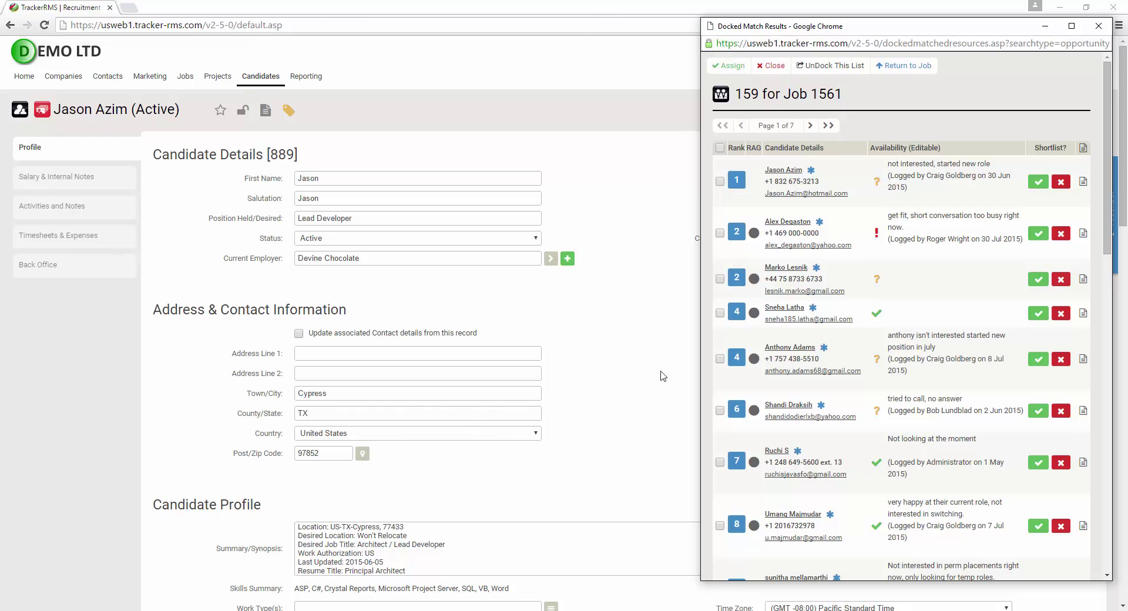
click(905, 66)
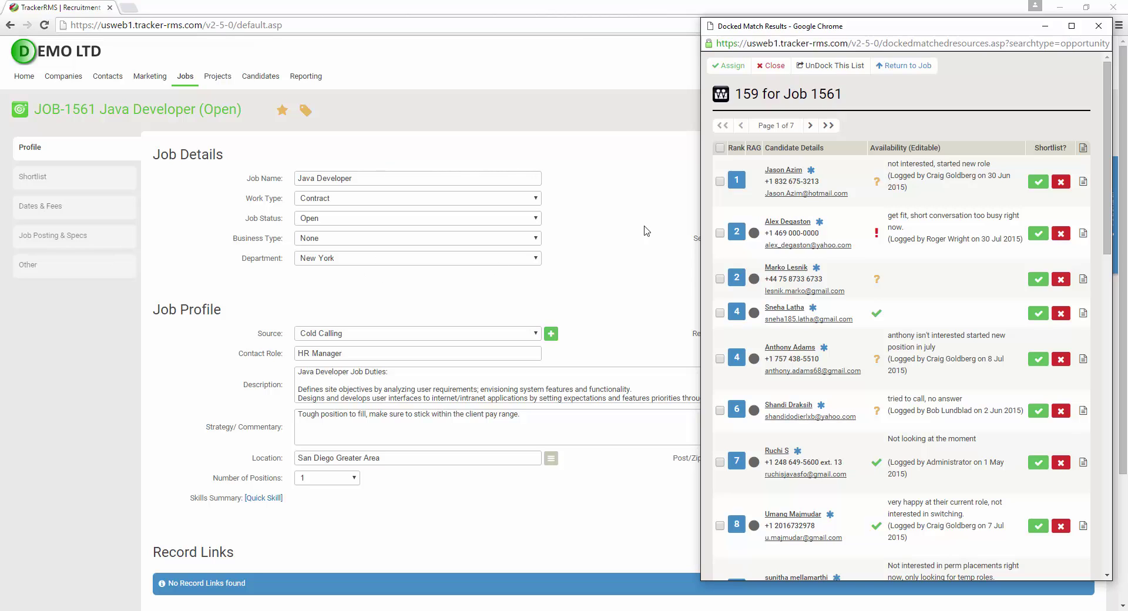
click(847, 68)
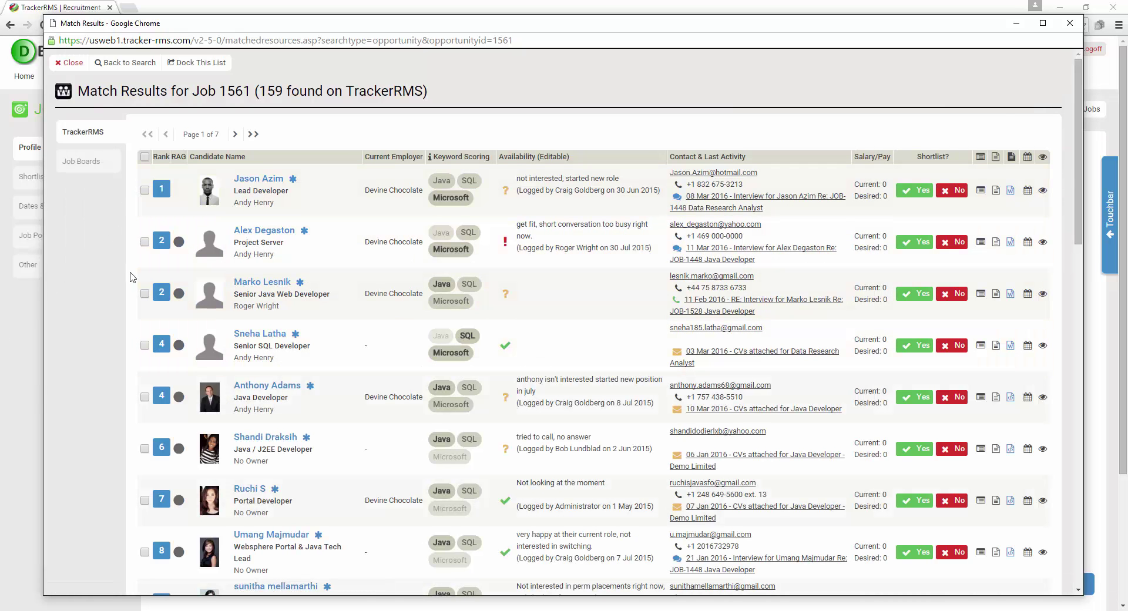
Tick the top-ranked candidates in rows 1–3 and open 'Action selected record(s)'
scroll(131, 332, down, 6)
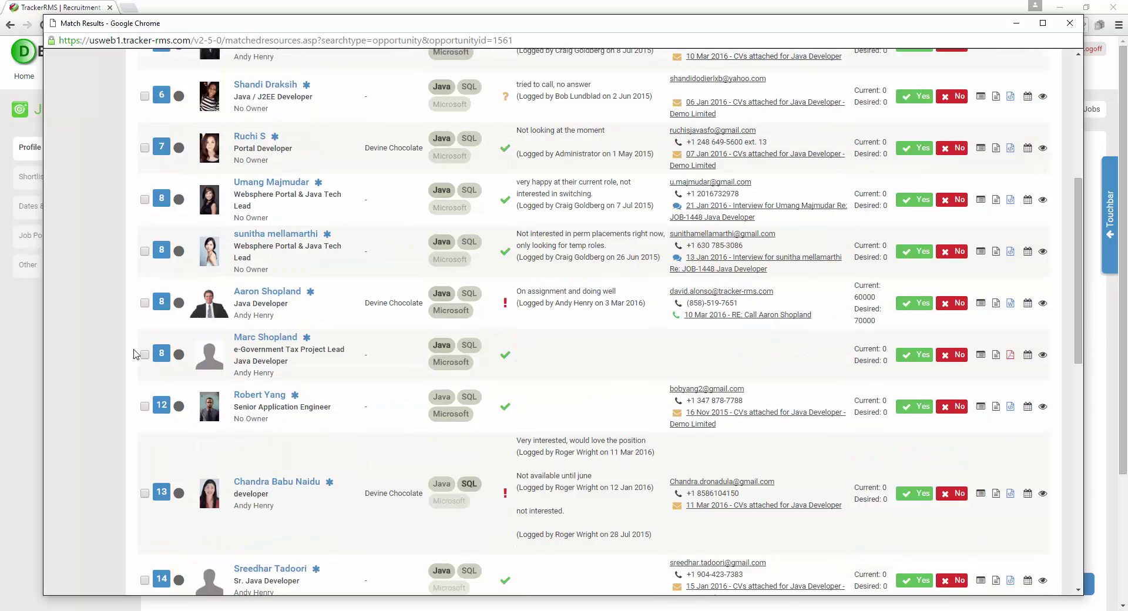
scroll(136, 354, down, 10)
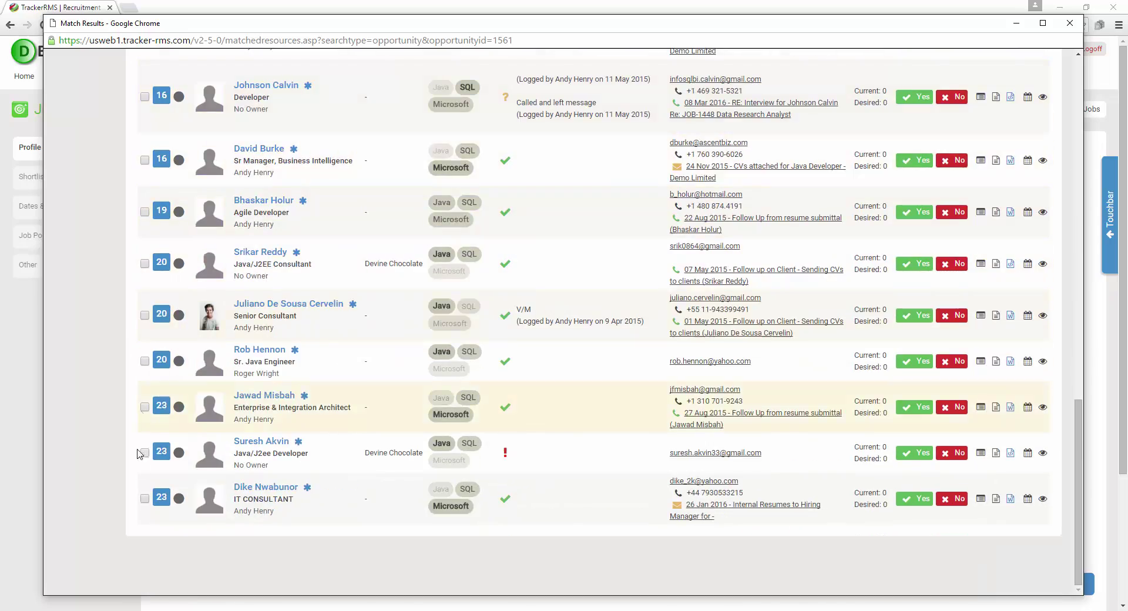
scroll(151, 524, up, 16)
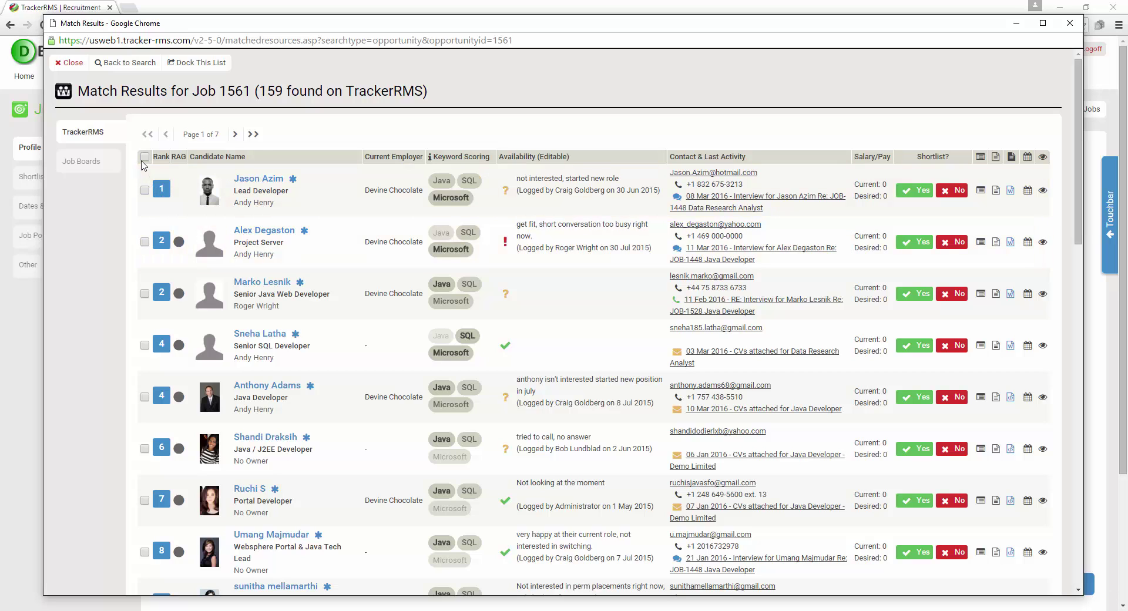
click(145, 156)
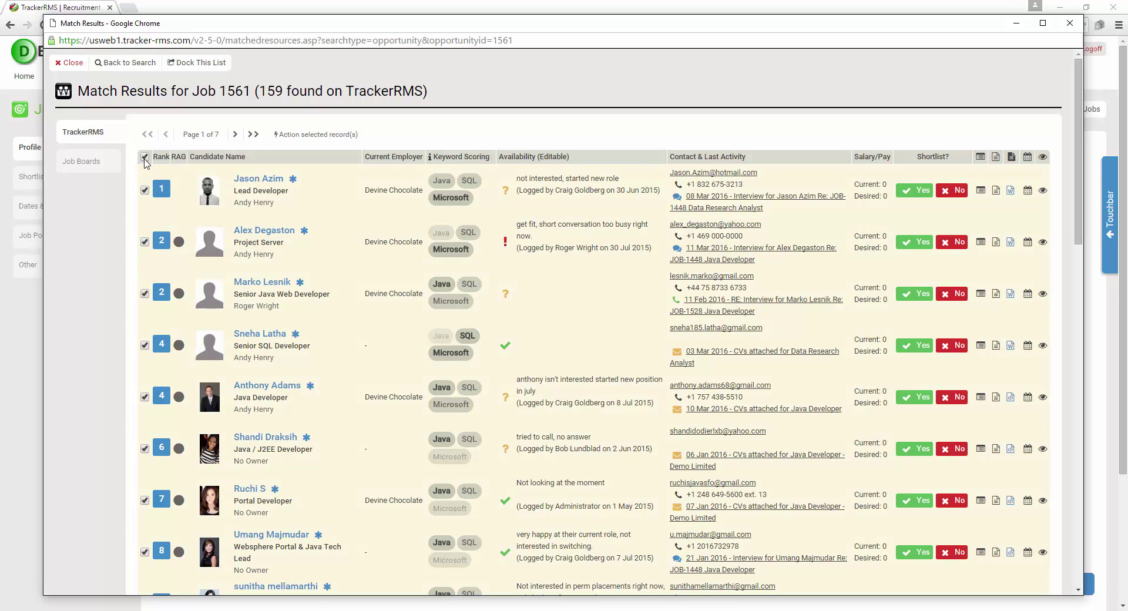
click(145, 157)
click(145, 190)
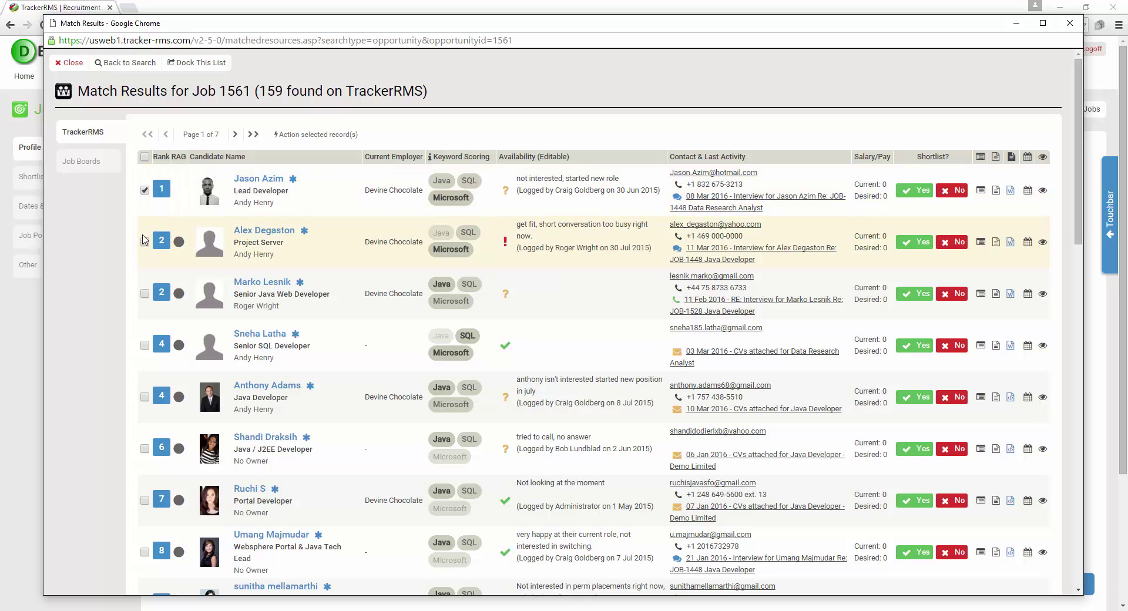
click(144, 242)
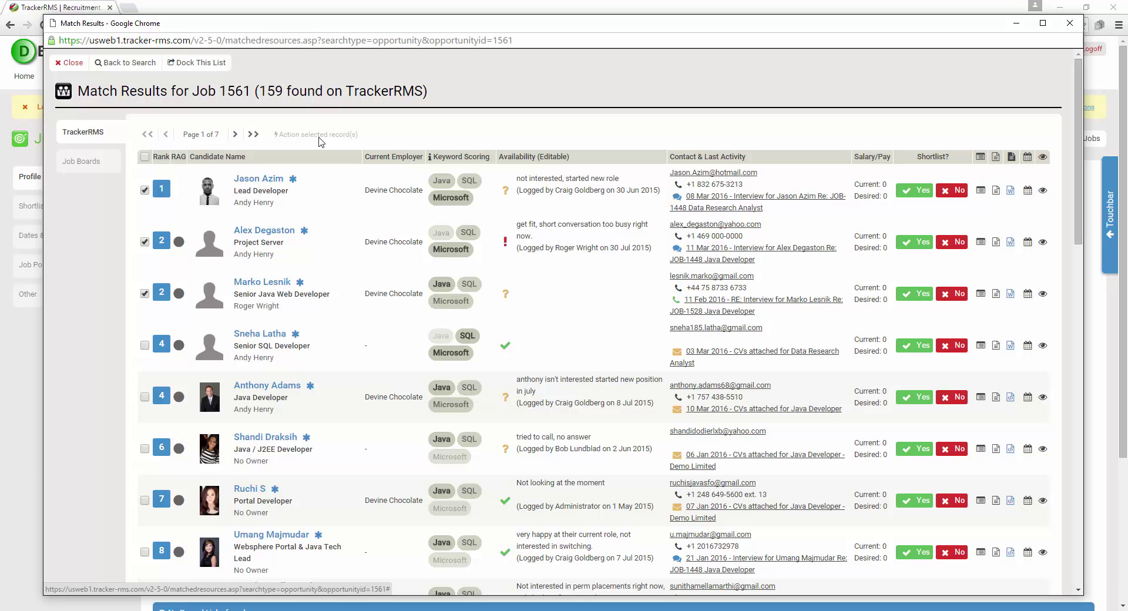
click(321, 135)
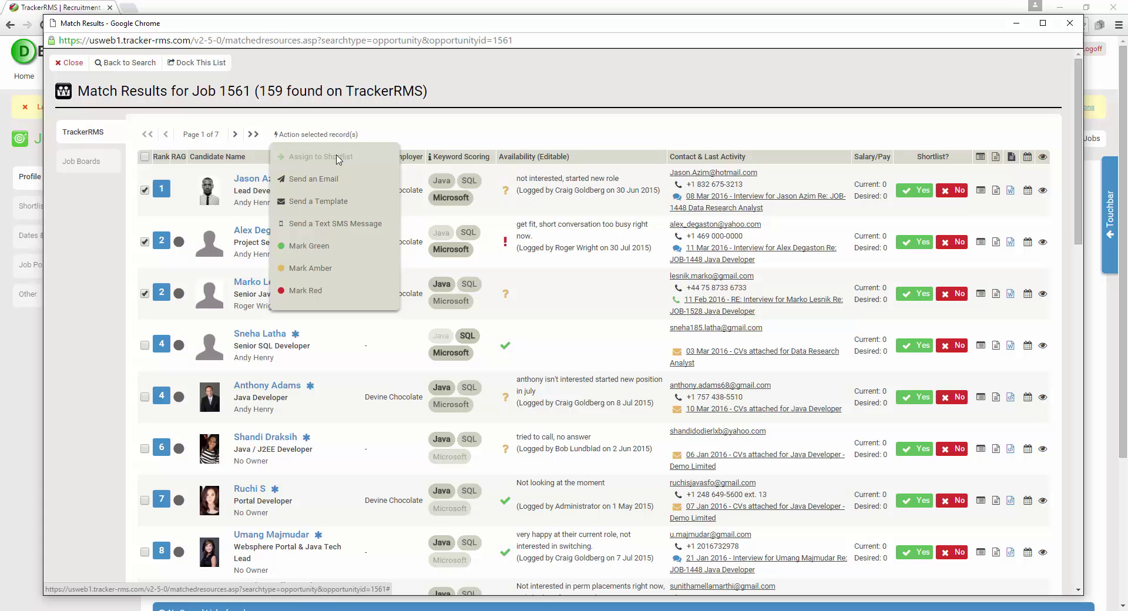
Start a Send an Email draft to the three ticked candidates and close it unsent
click(320, 182)
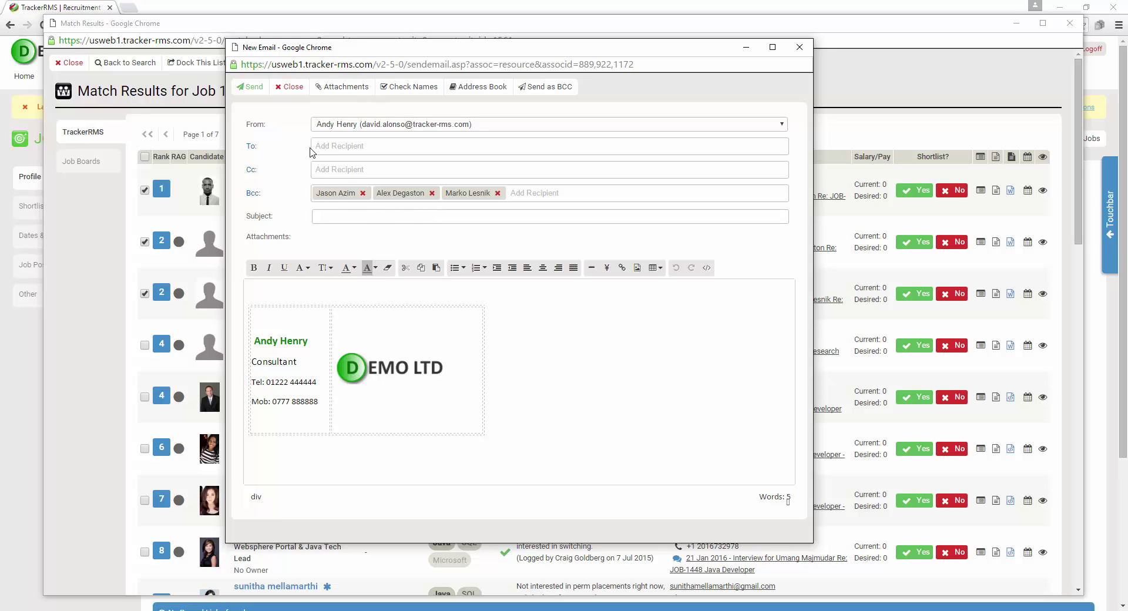
click(289, 87)
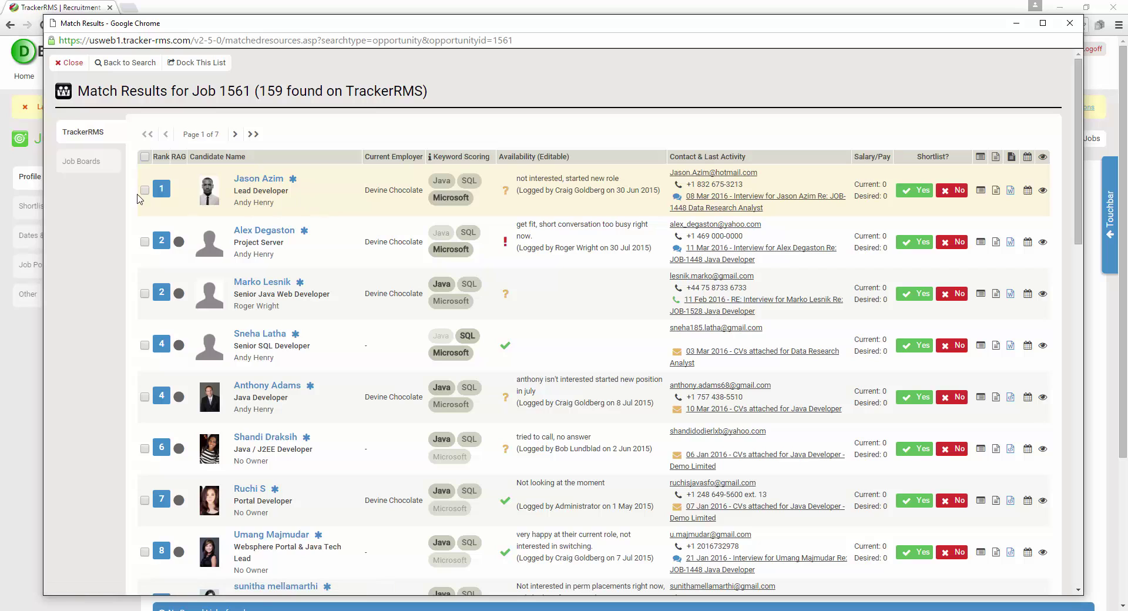
Tick candidates 1–3 and choose Send a Template from the bulk actions
click(145, 189)
click(145, 241)
click(144, 294)
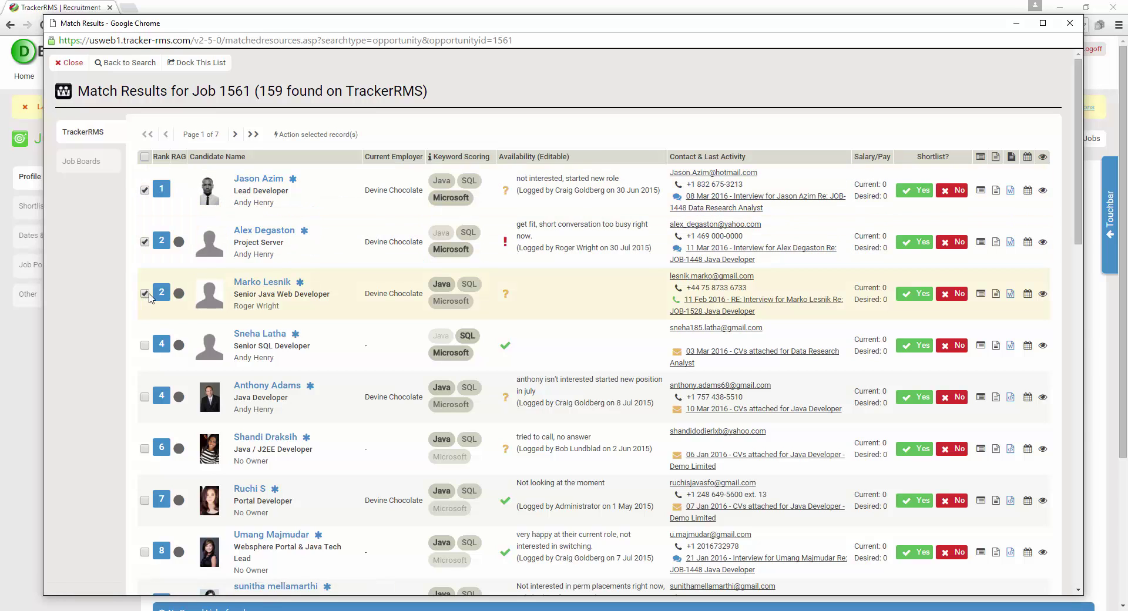
click(329, 136)
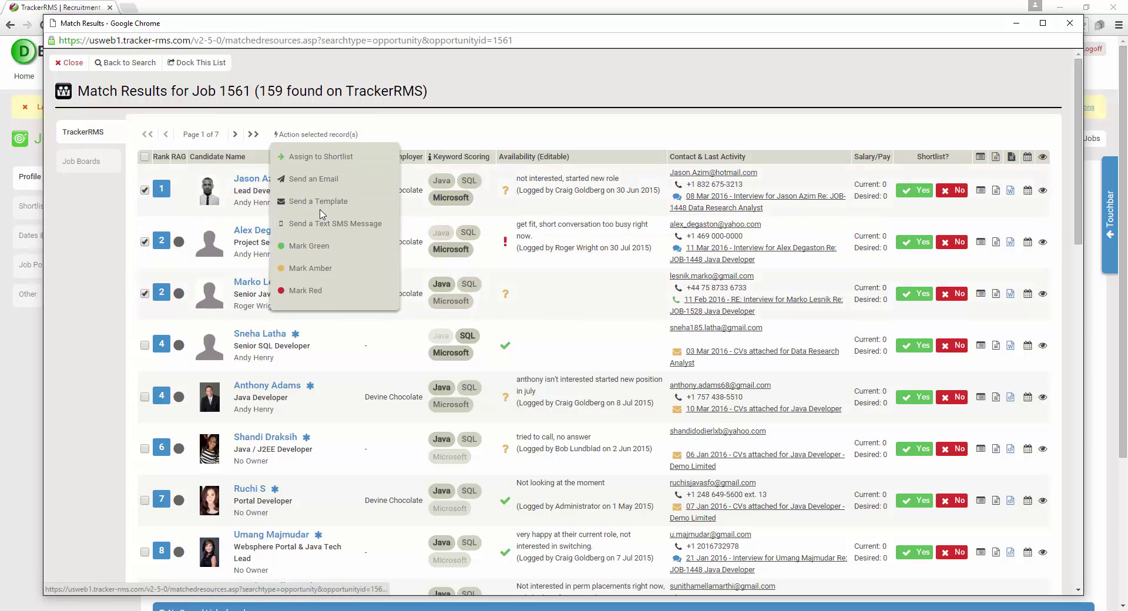
click(320, 204)
Preview the Candidates folder's Email to Shortlisted Candidates template, then close it unsent
click(549, 250)
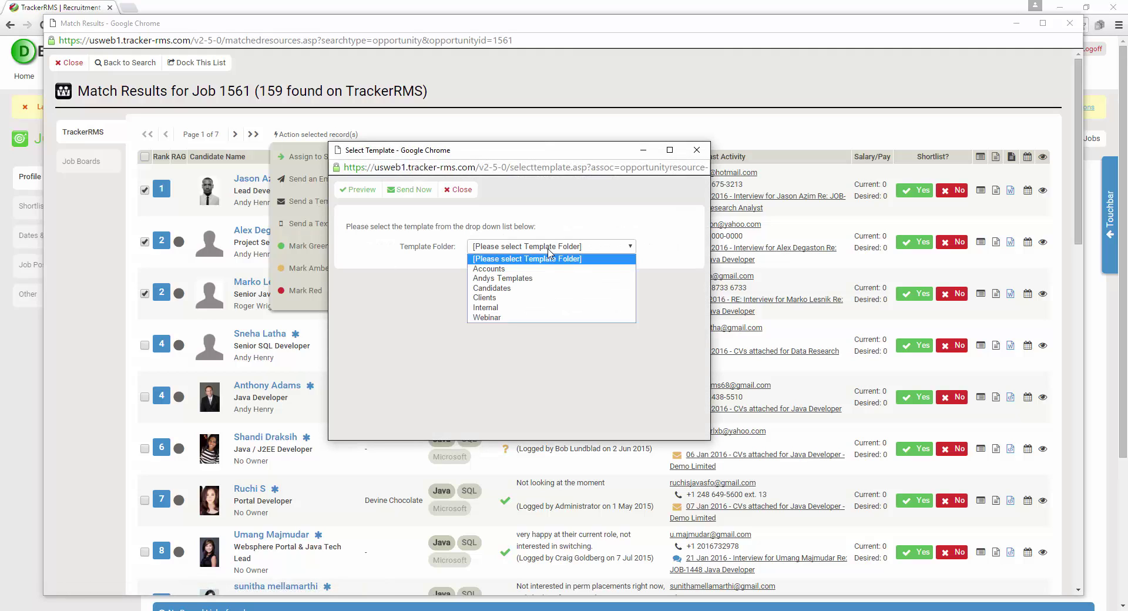
click(553, 288)
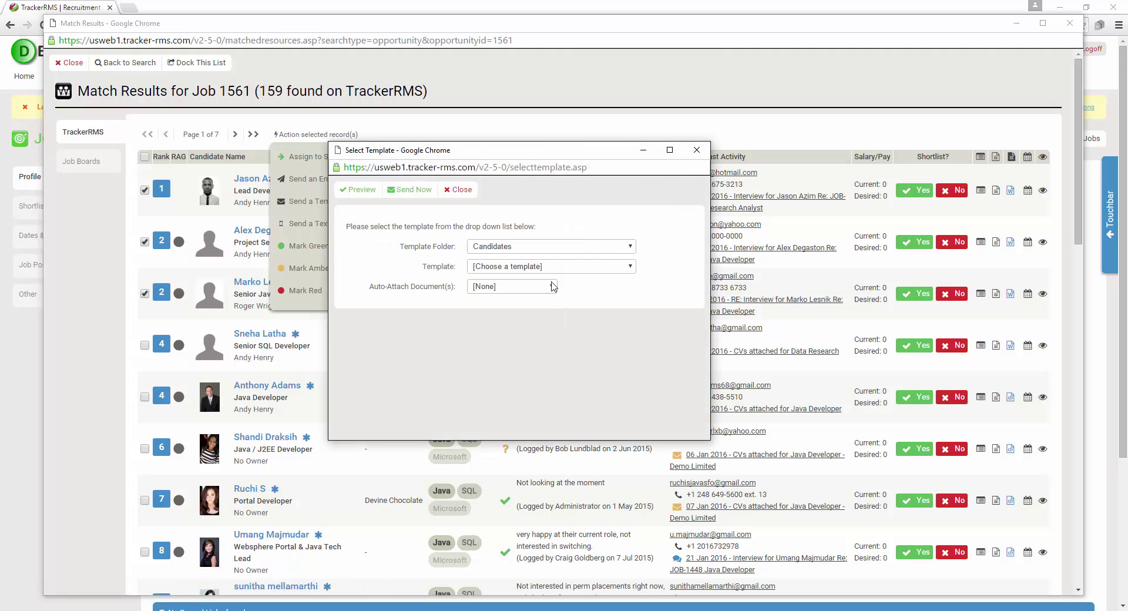
click(553, 268)
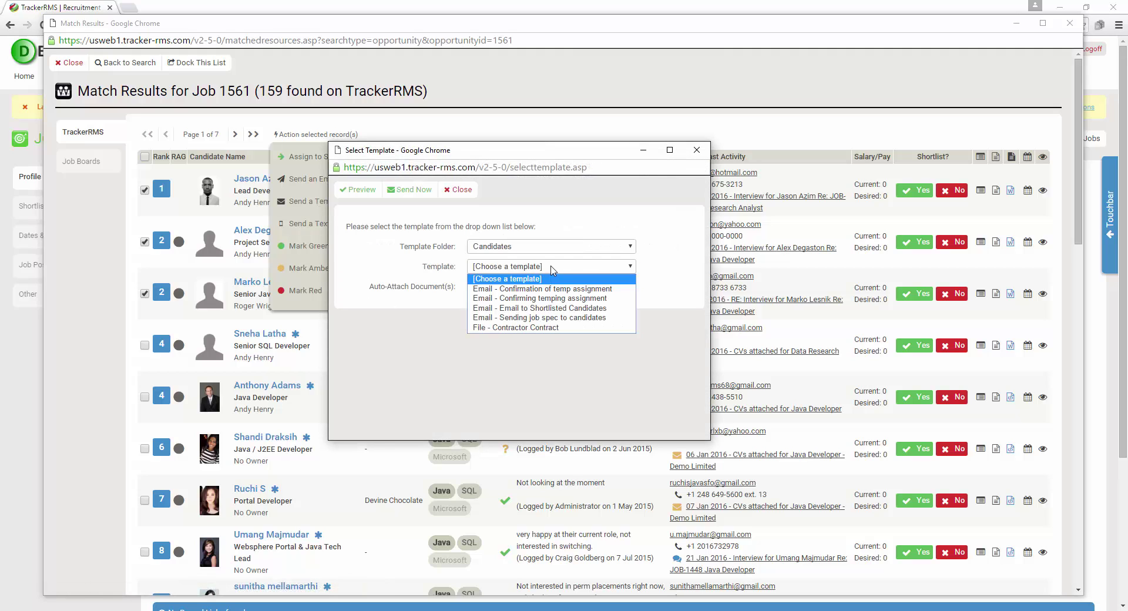
click(555, 309)
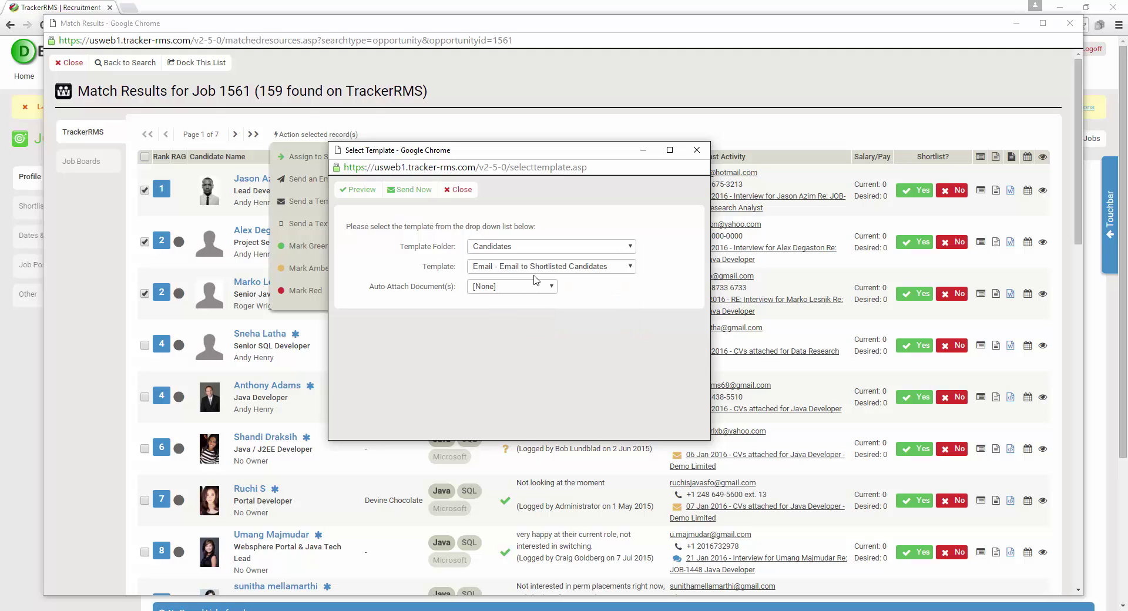
click(360, 191)
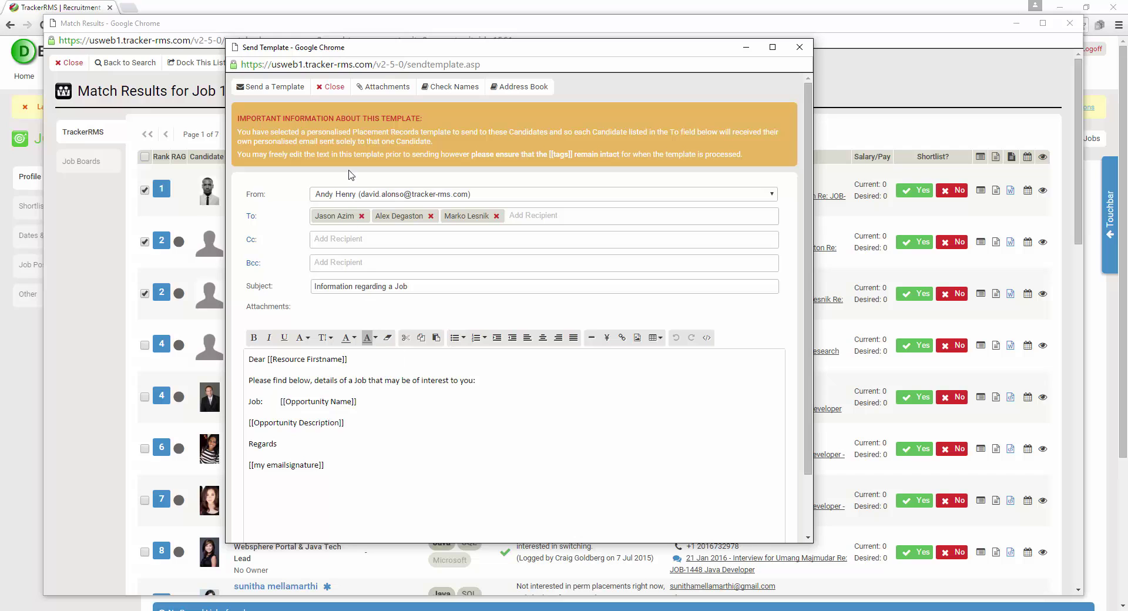
click(335, 89)
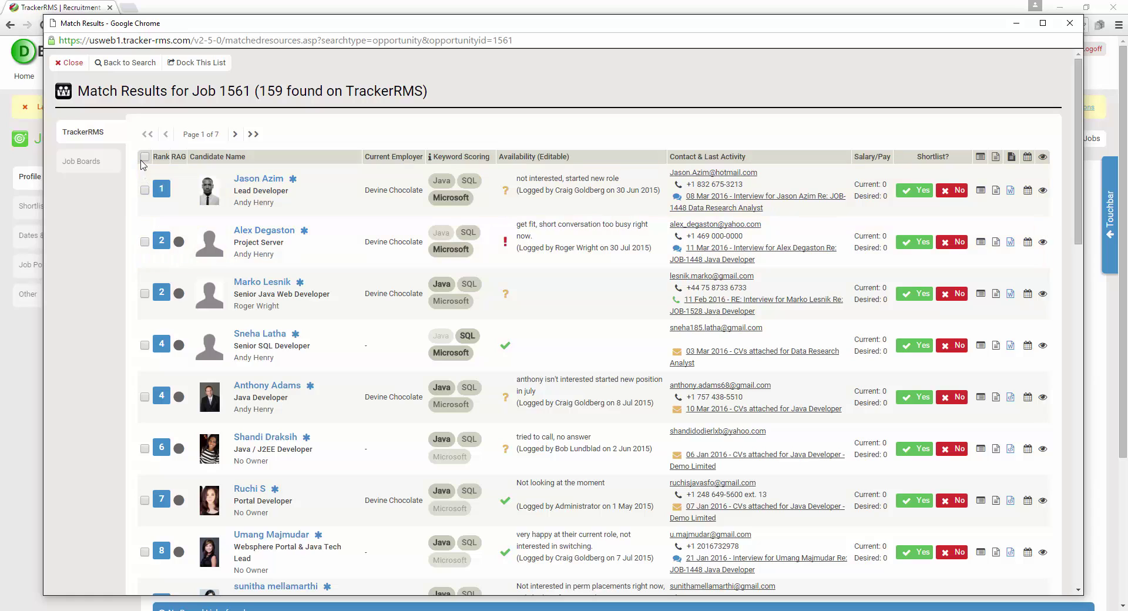
Select all matched candidates and flag them red via the bulk actions
click(144, 156)
click(296, 134)
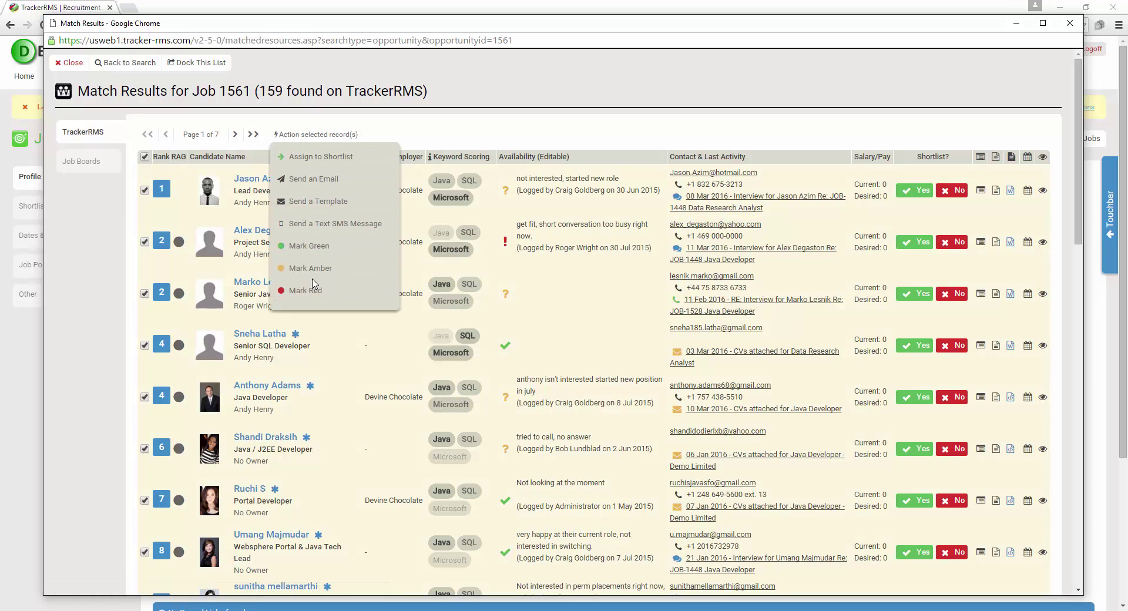
click(312, 297)
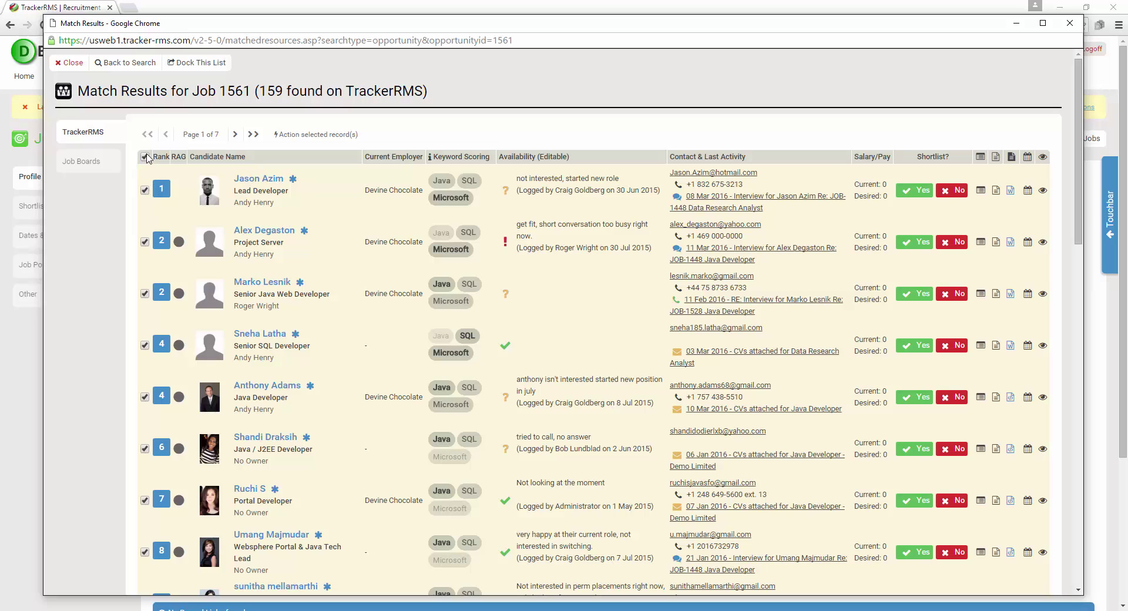
Tick the top three ranked candidates and Assign to Shortlist for Job 1561
click(145, 157)
click(145, 190)
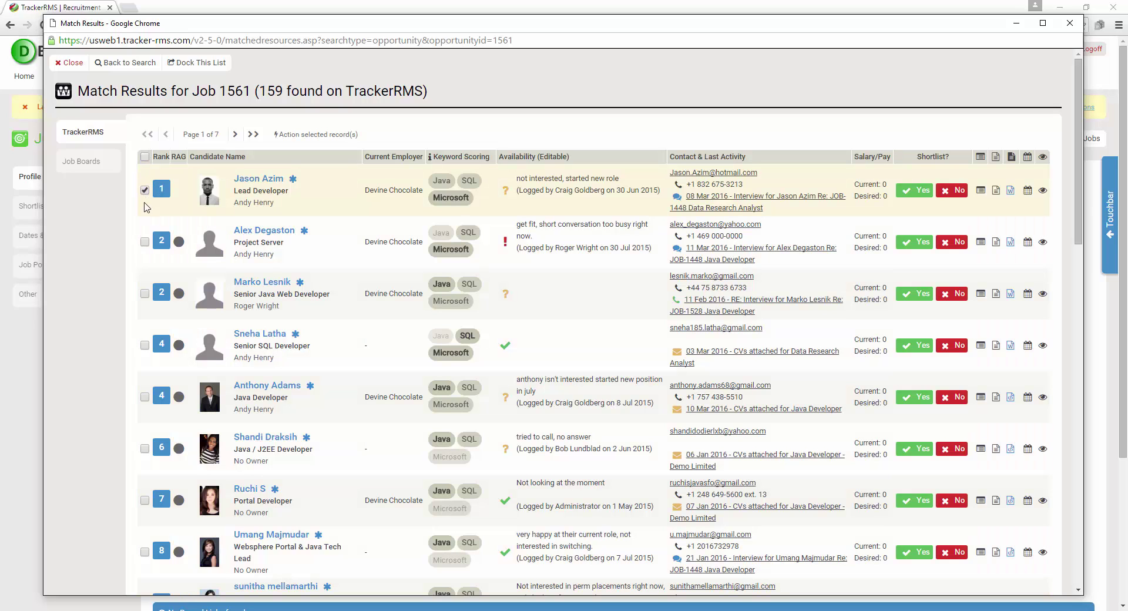
click(145, 242)
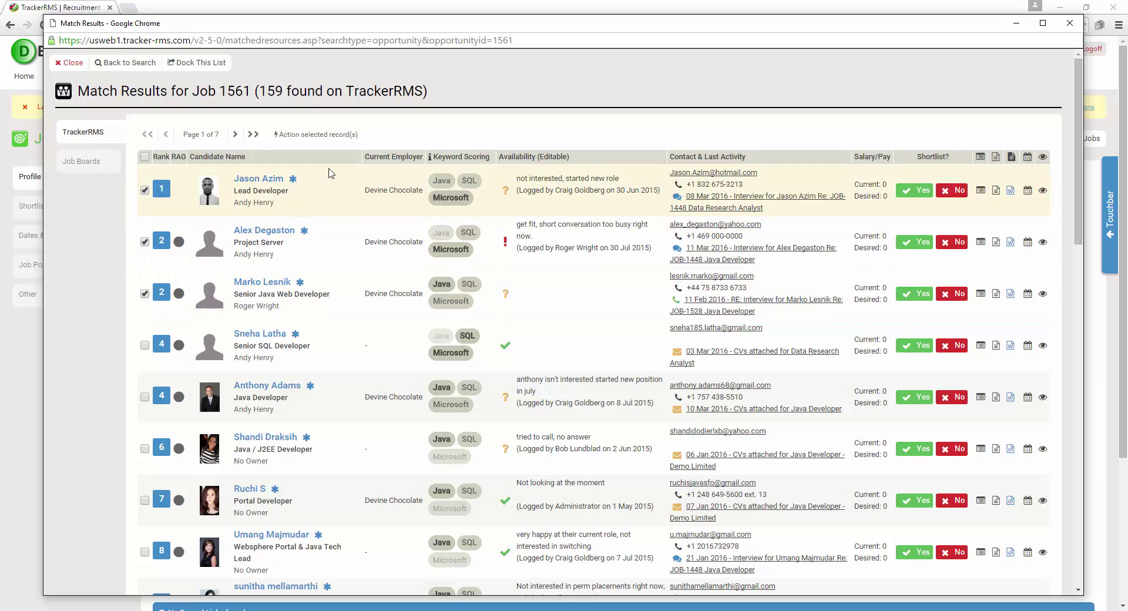
click(337, 136)
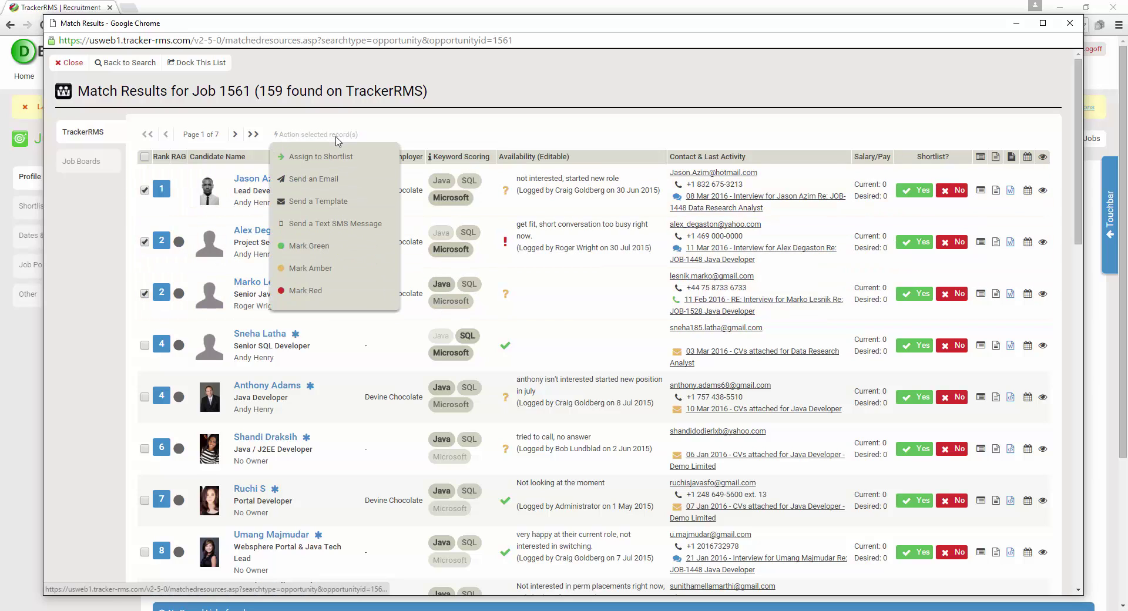
click(325, 158)
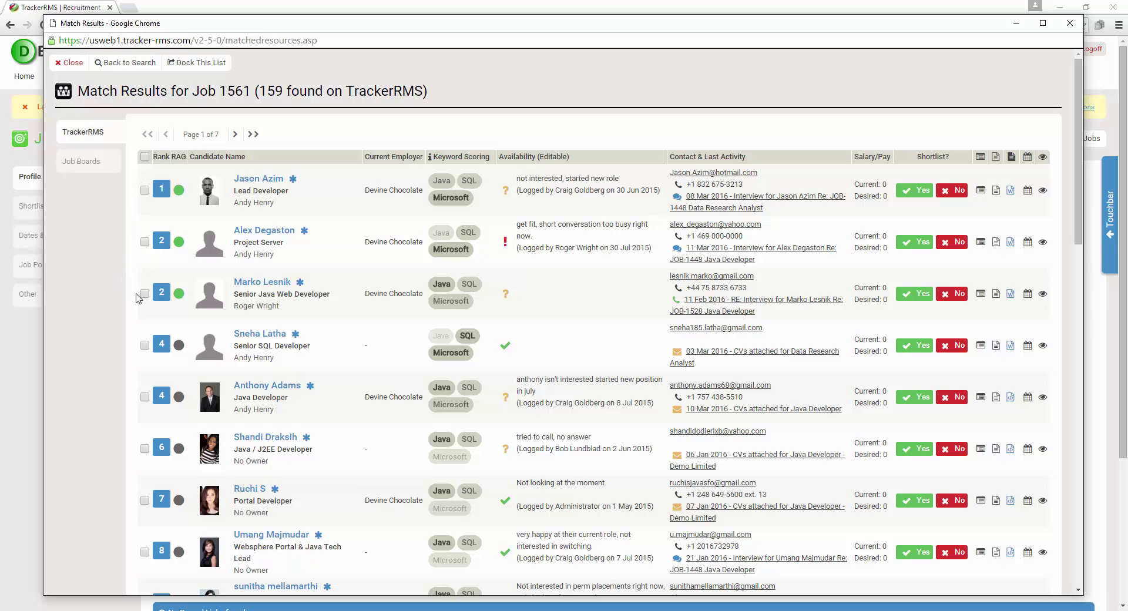
click(70, 63)
mouse_move(65, 76)
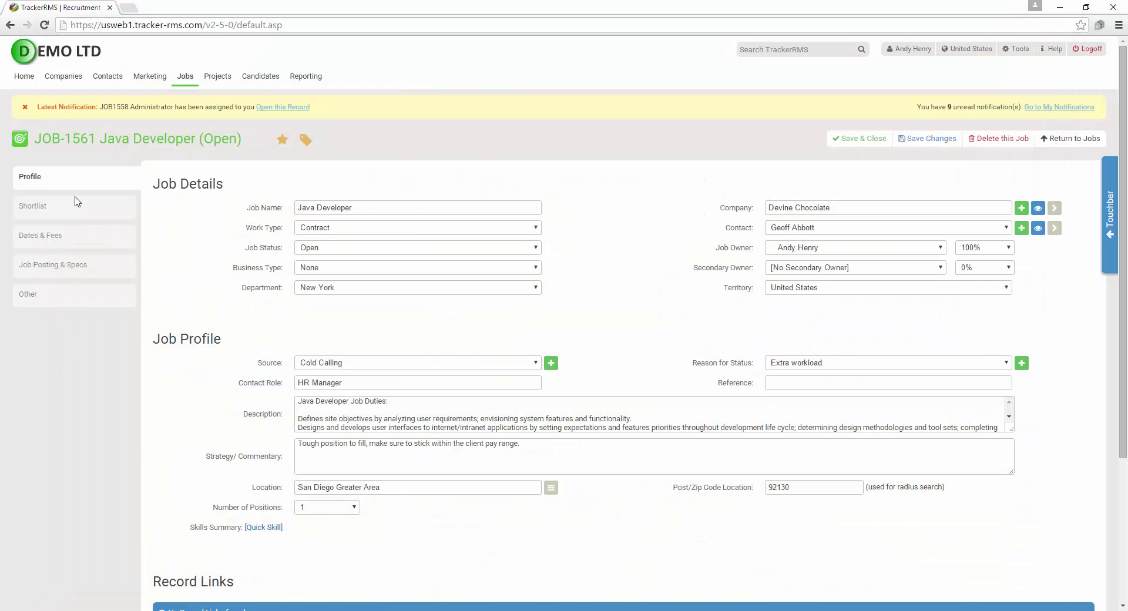
click(77, 209)
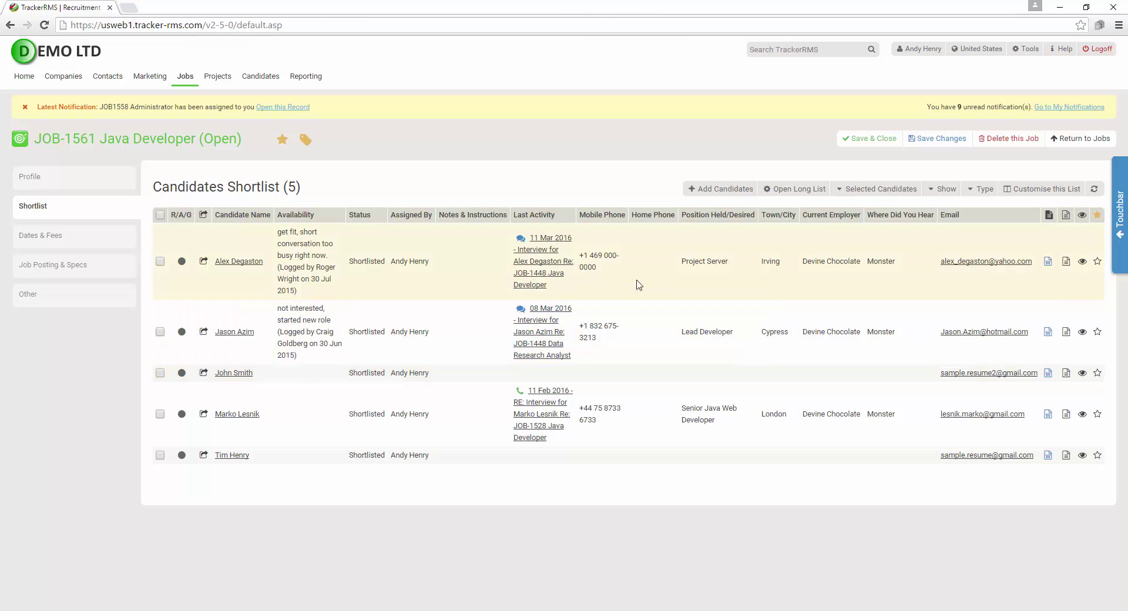
click(799, 191)
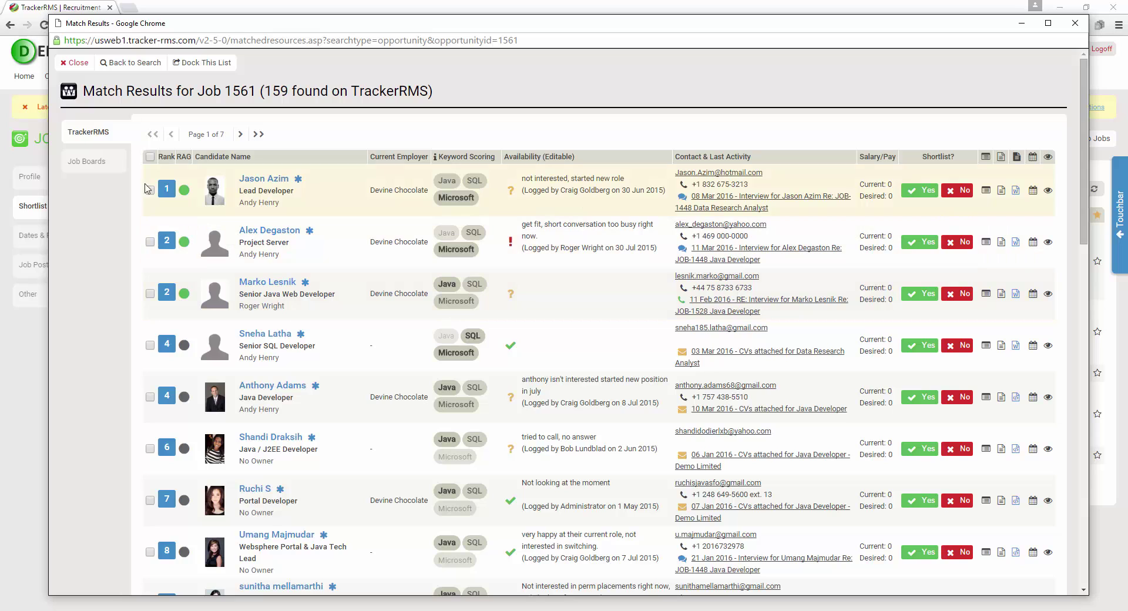
Return to the JOB-1561 Match Candidates form with required words Java SQL Microsoft
click(133, 62)
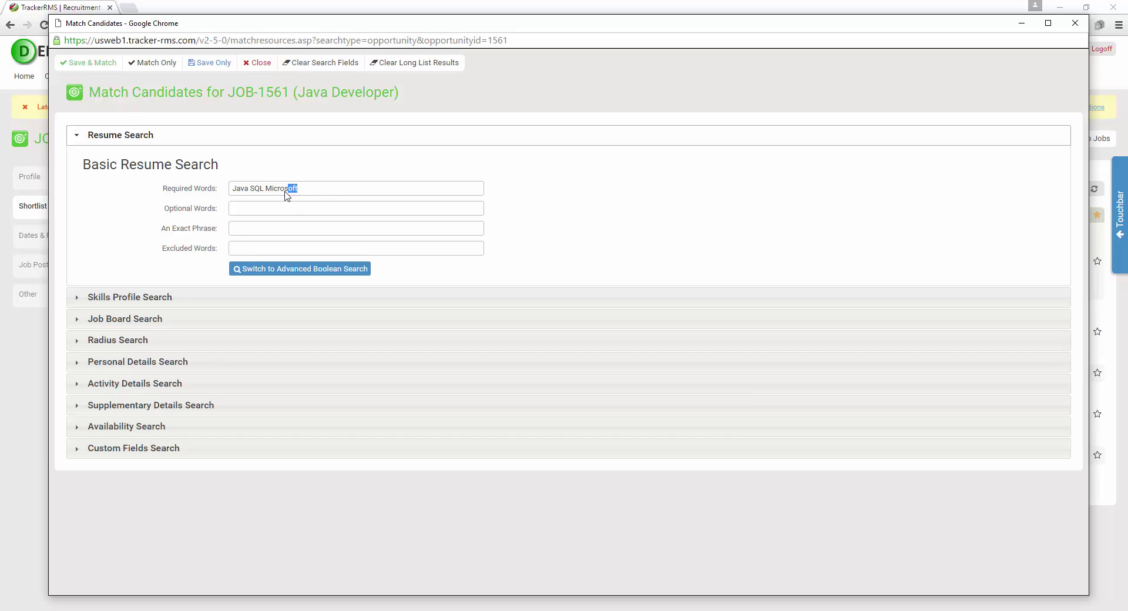
drag(298, 188, 203, 189)
click(8, 357)
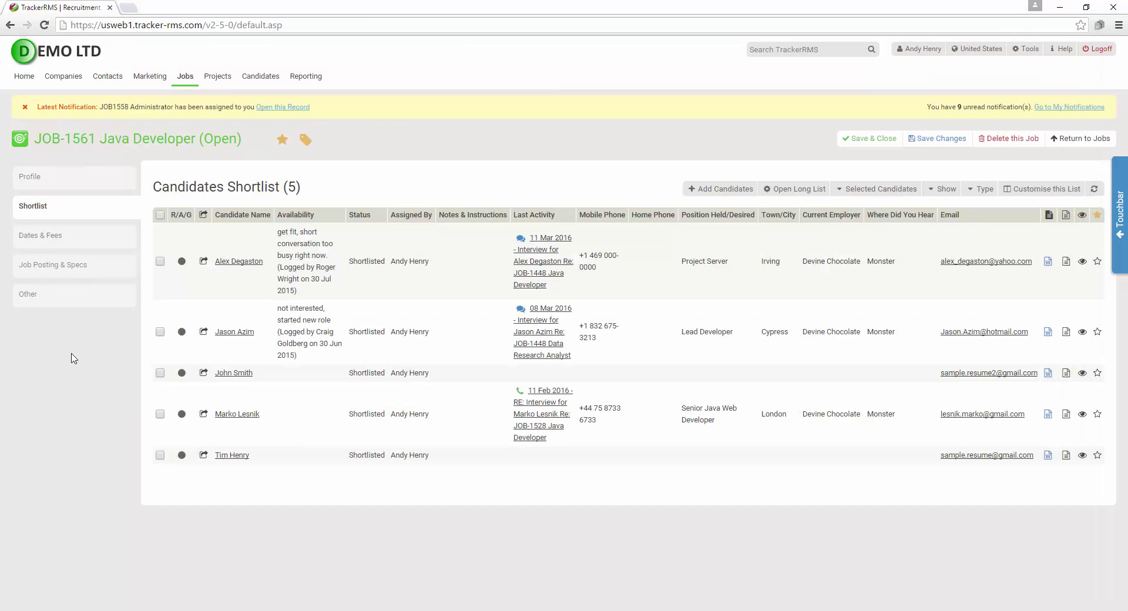
click(782, 189)
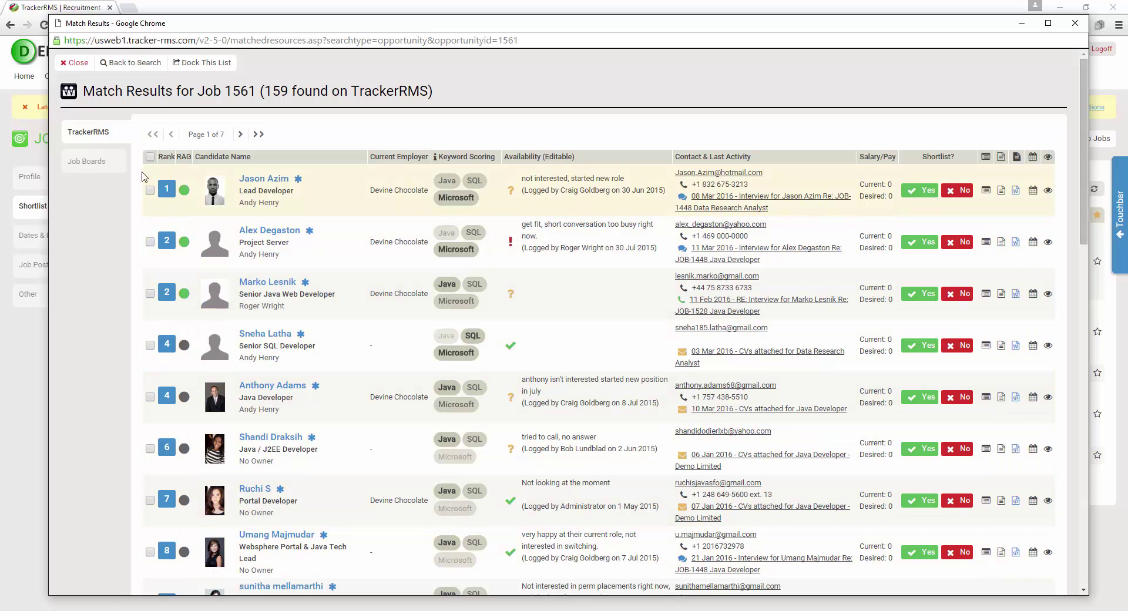
click(124, 64)
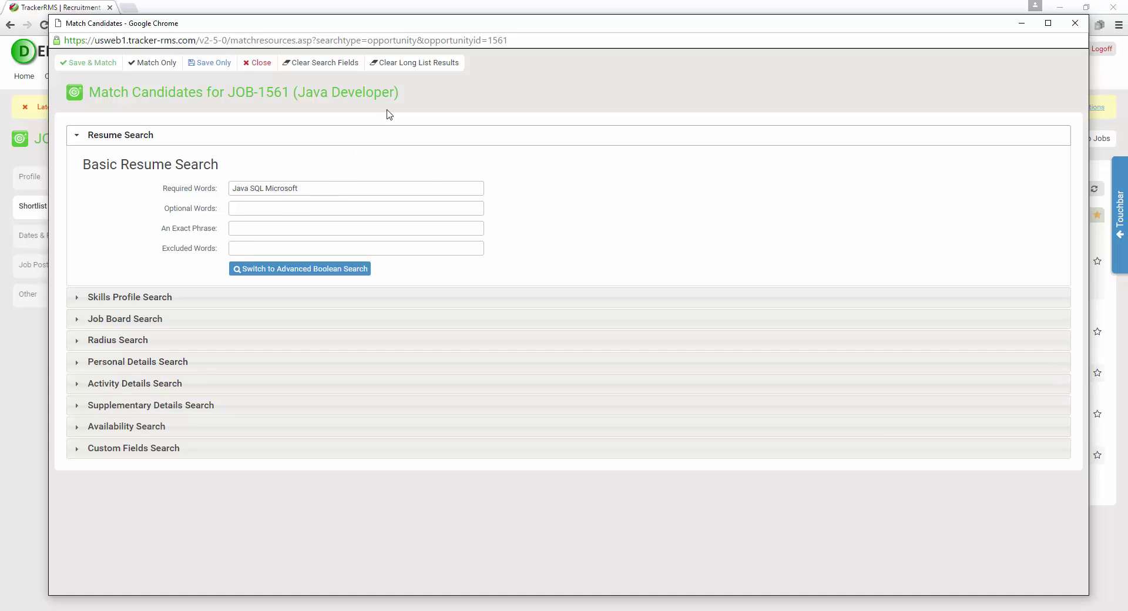
Clear the long list, set Last Contacted to Within 2 months, and Save & Match for 20 results
click(410, 63)
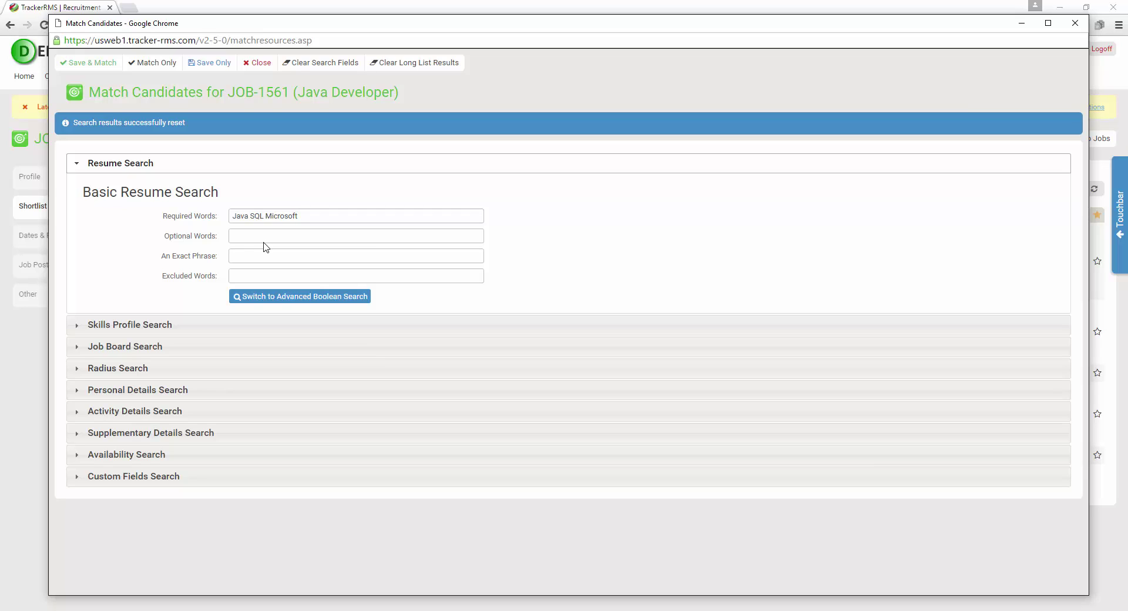
click(117, 413)
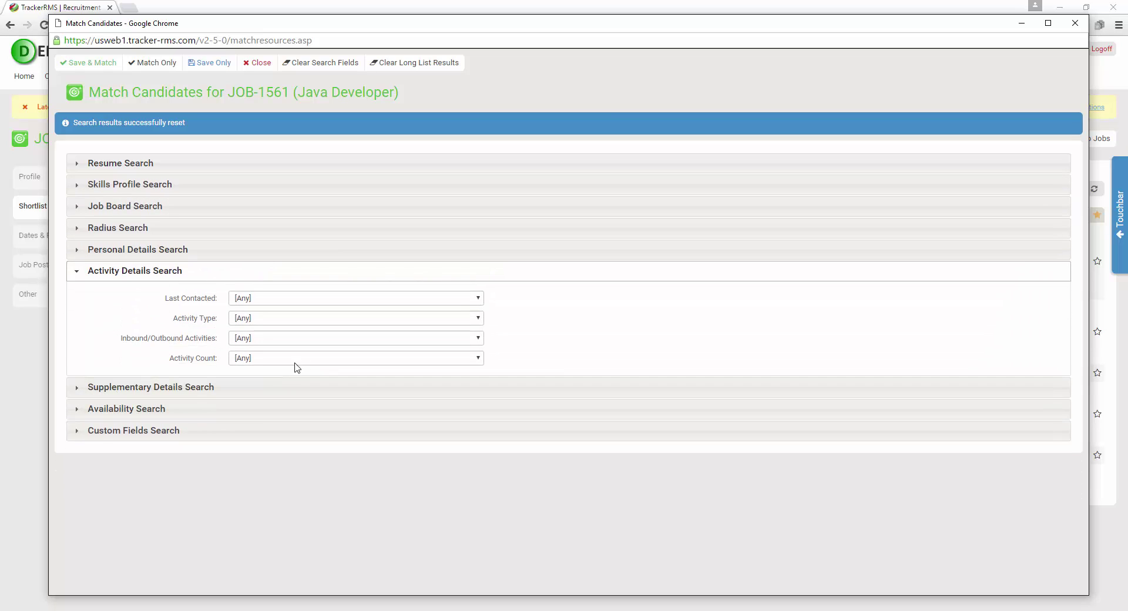
click(364, 300)
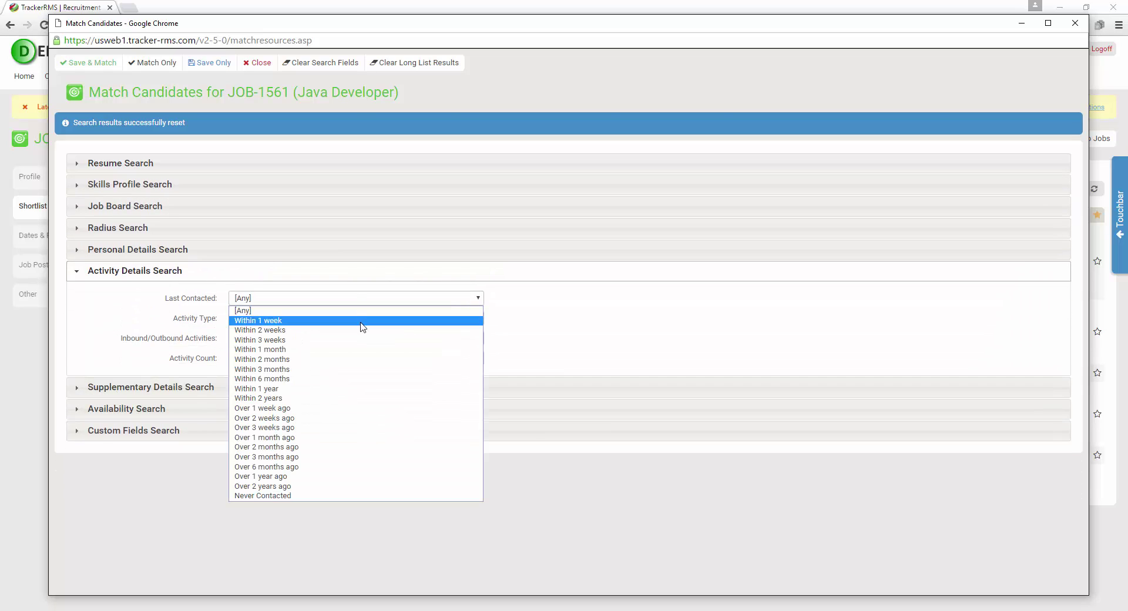
click(357, 359)
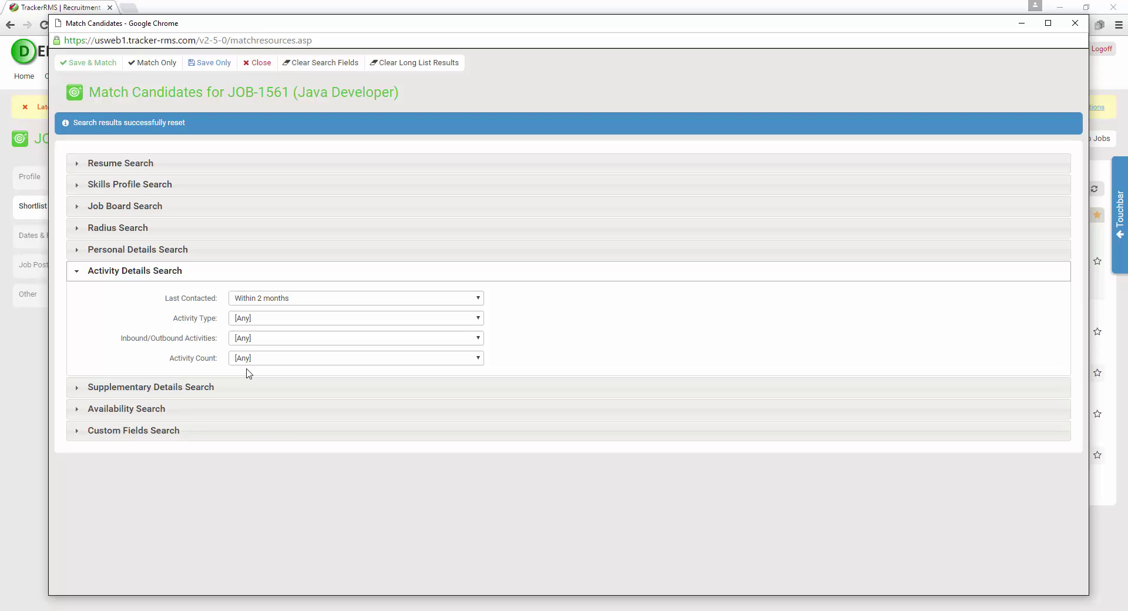
click(92, 66)
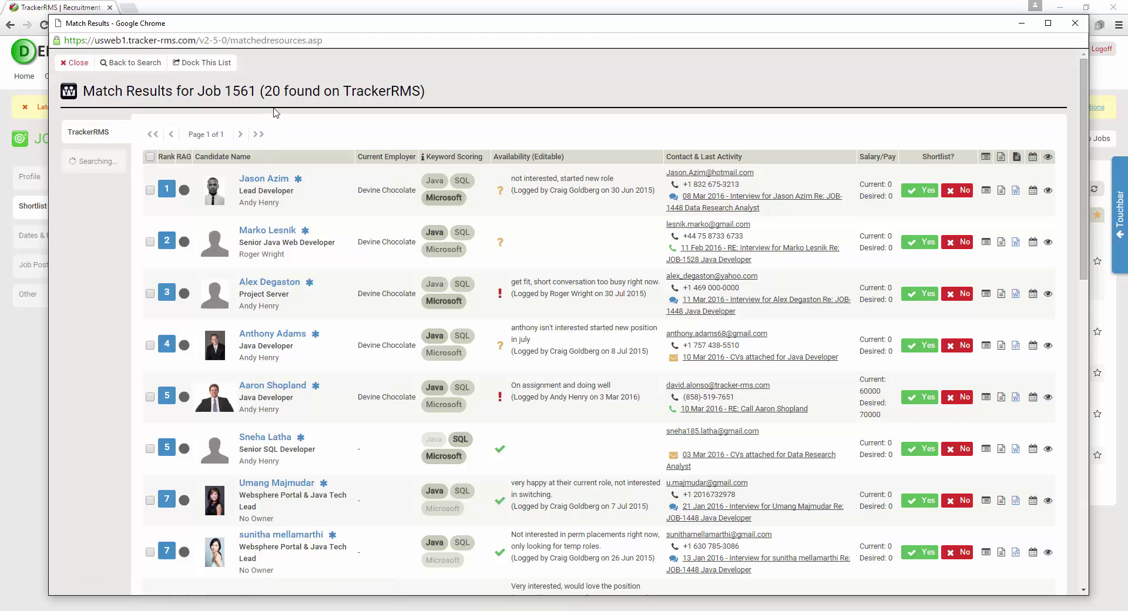
scroll(241, 177, down, 7)
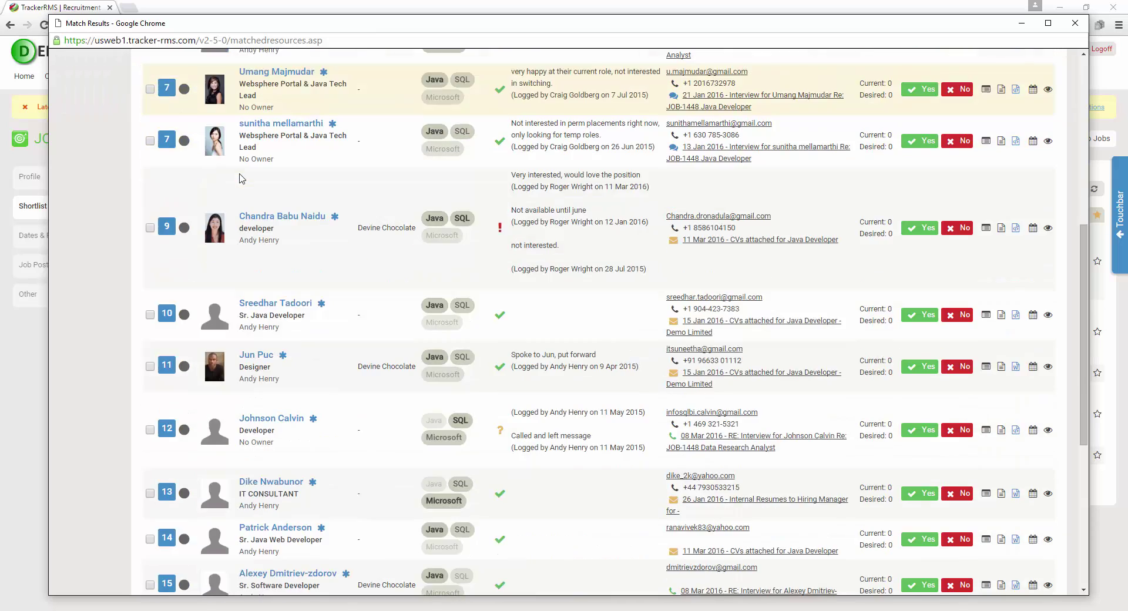
scroll(246, 177, down, 6)
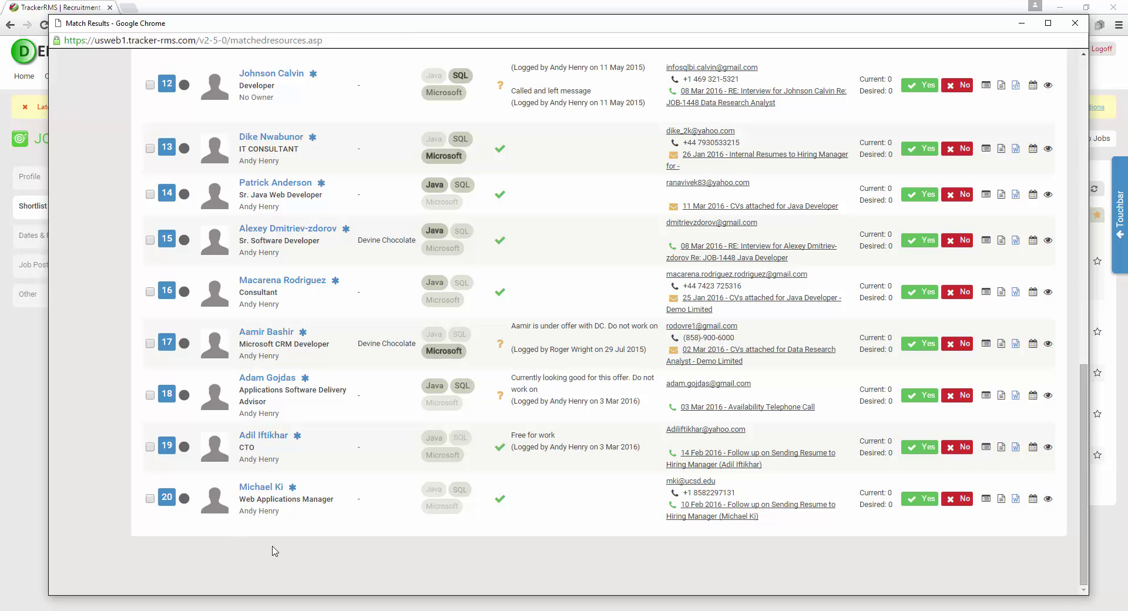
scroll(275, 551, up, 12)
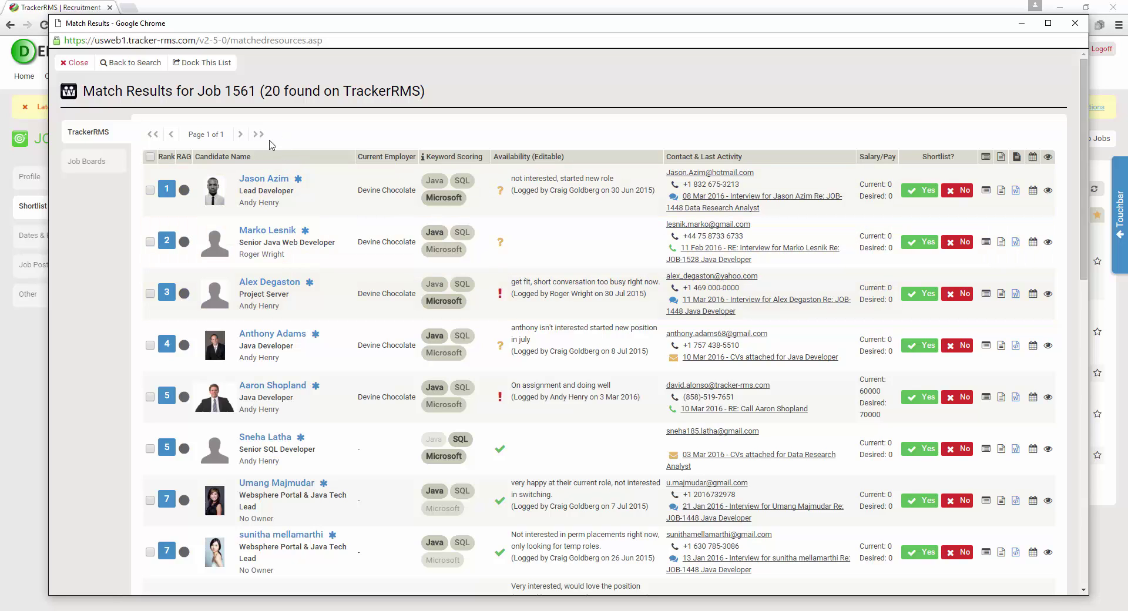
Clear the match search fields and enter required word java and exact phrase project manager
click(138, 63)
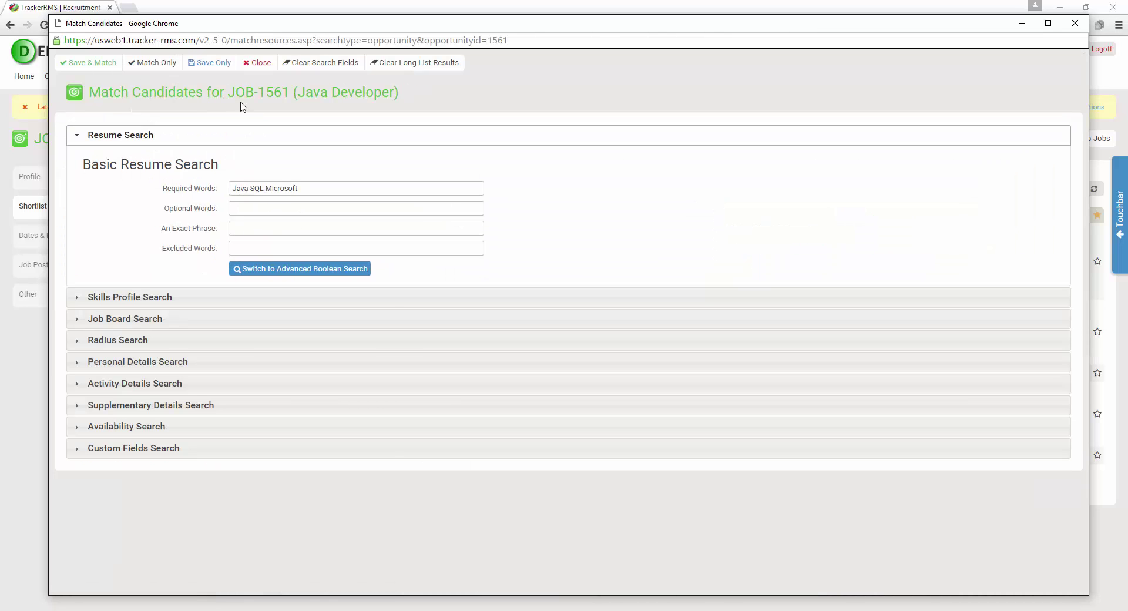
click(334, 67)
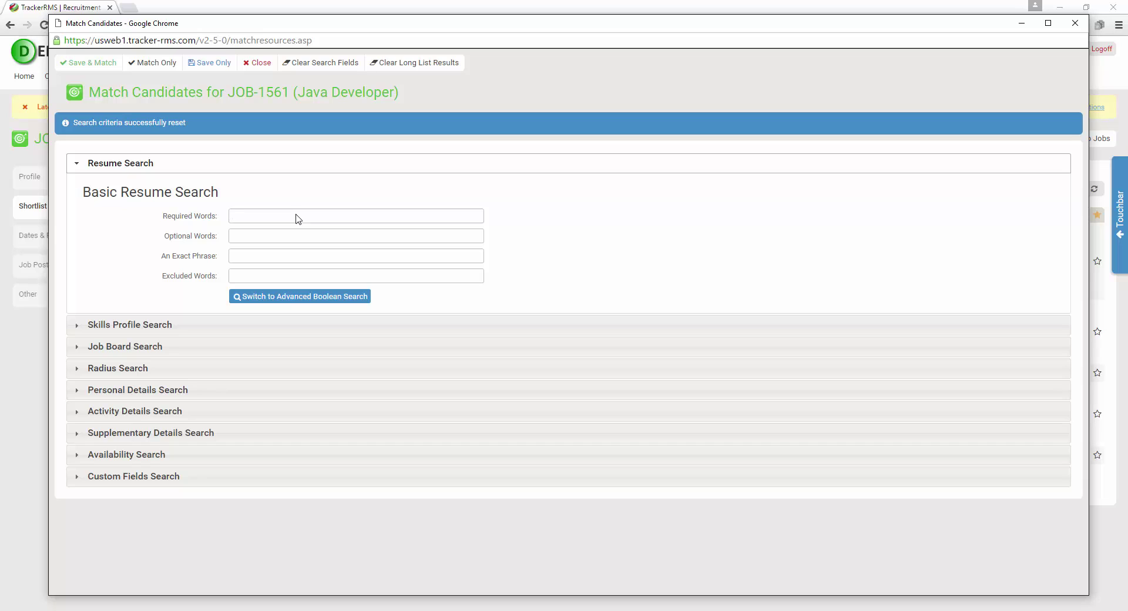
text(java)
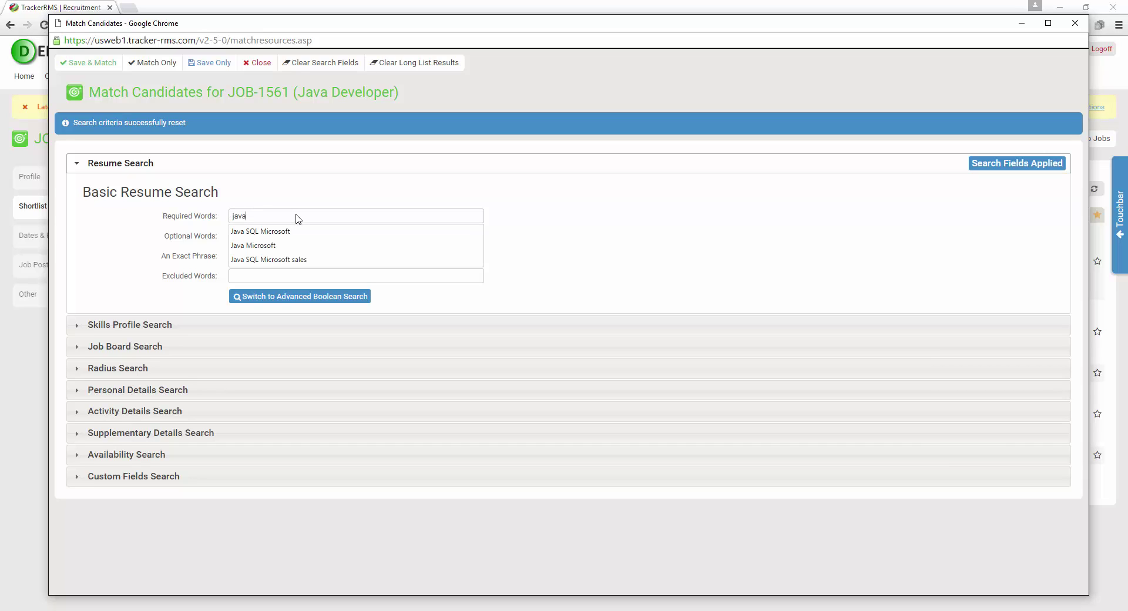
key(Escape)
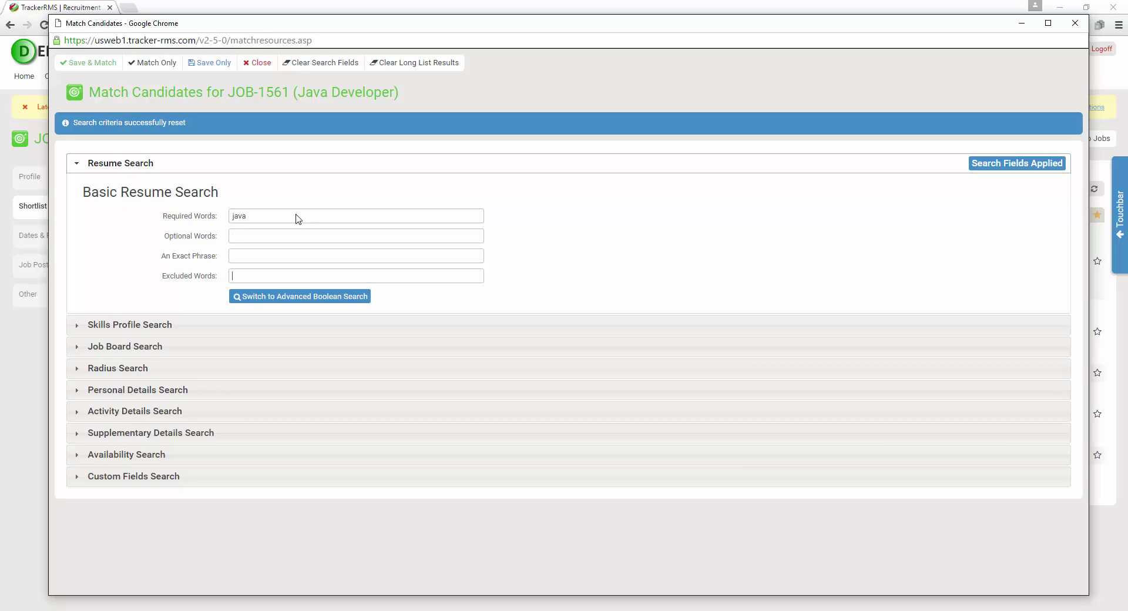
click(267, 255)
text(Proje)
key(Down)
key(Return)
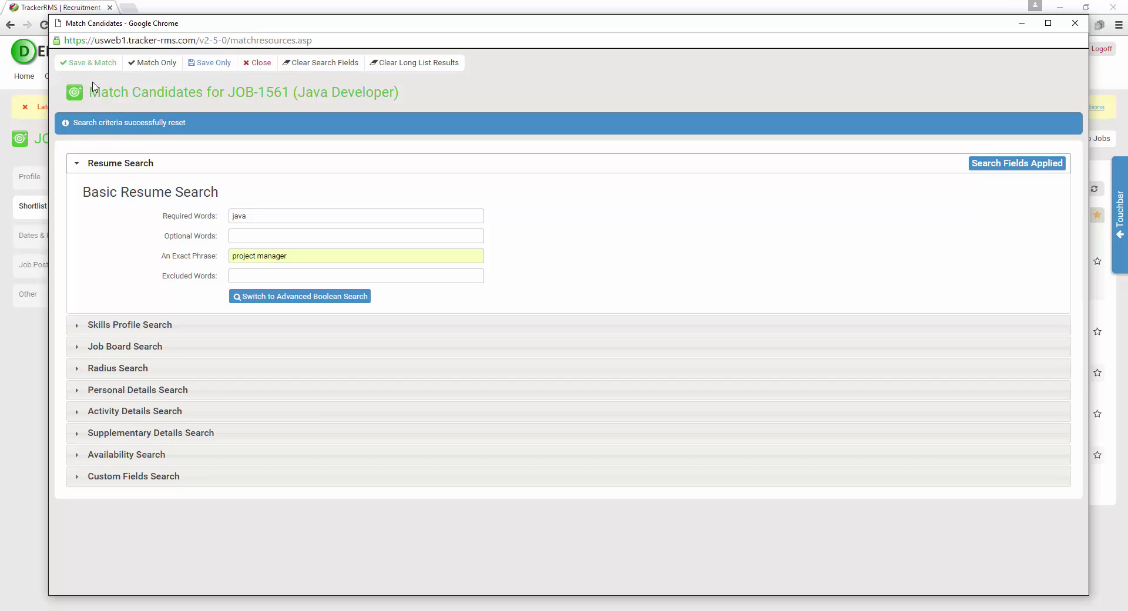
Save the java / project manager criteria, rerun the match and browse the 62 results
click(91, 63)
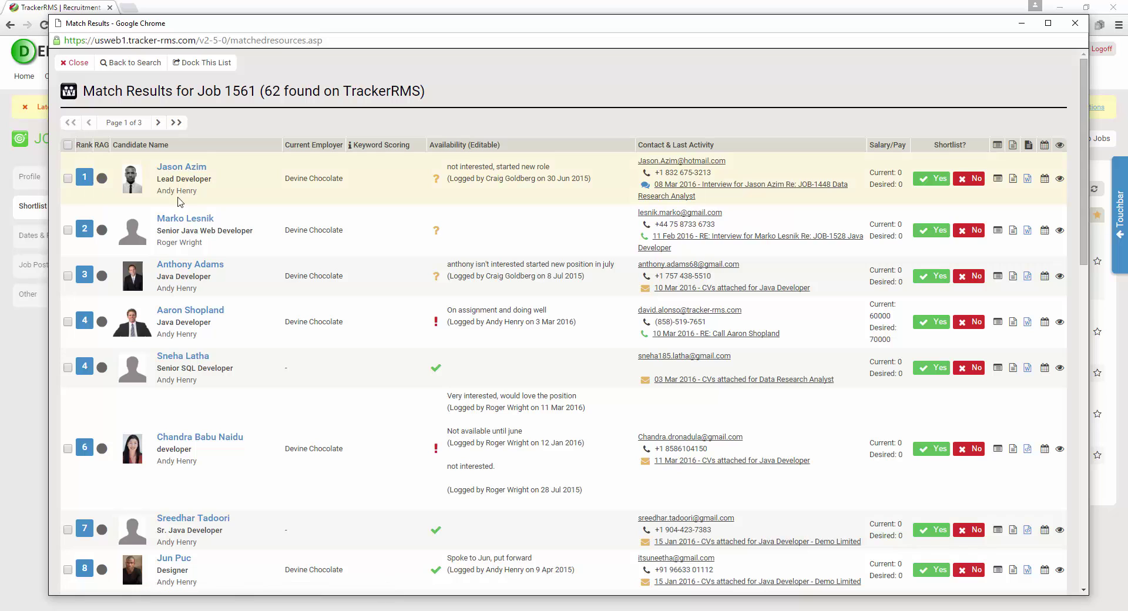
scroll(238, 176, down, 5)
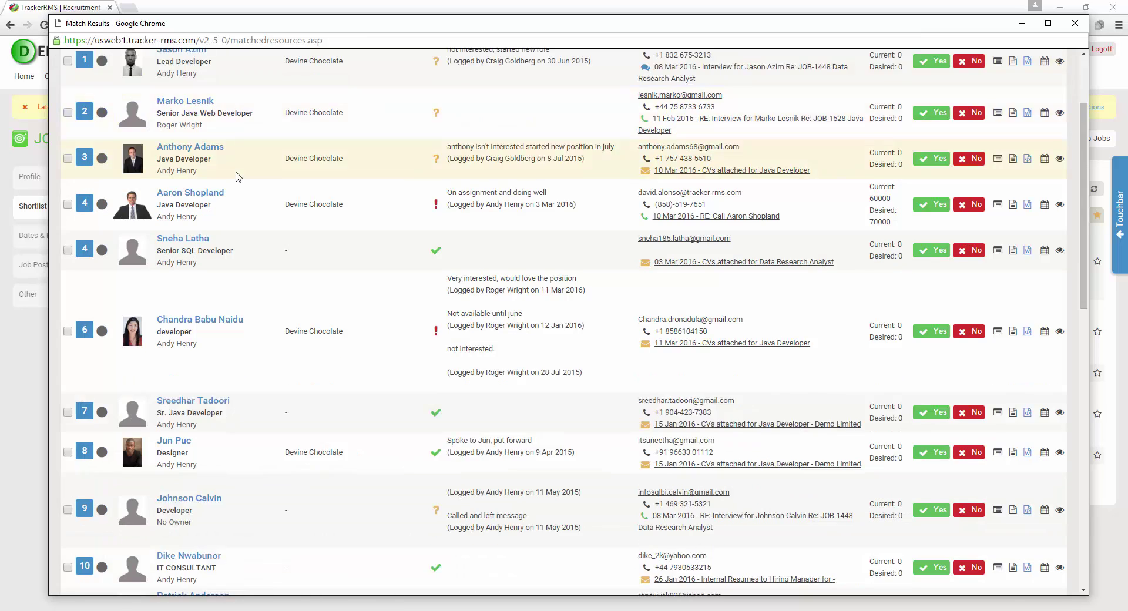
scroll(238, 177, down, 6)
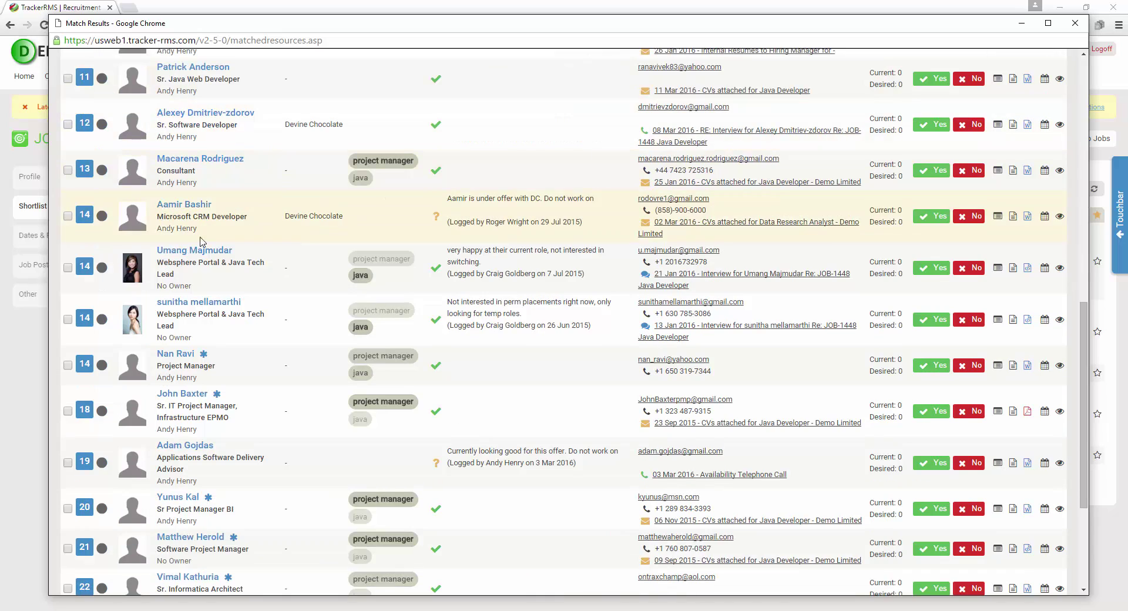
mouse_move(204, 361)
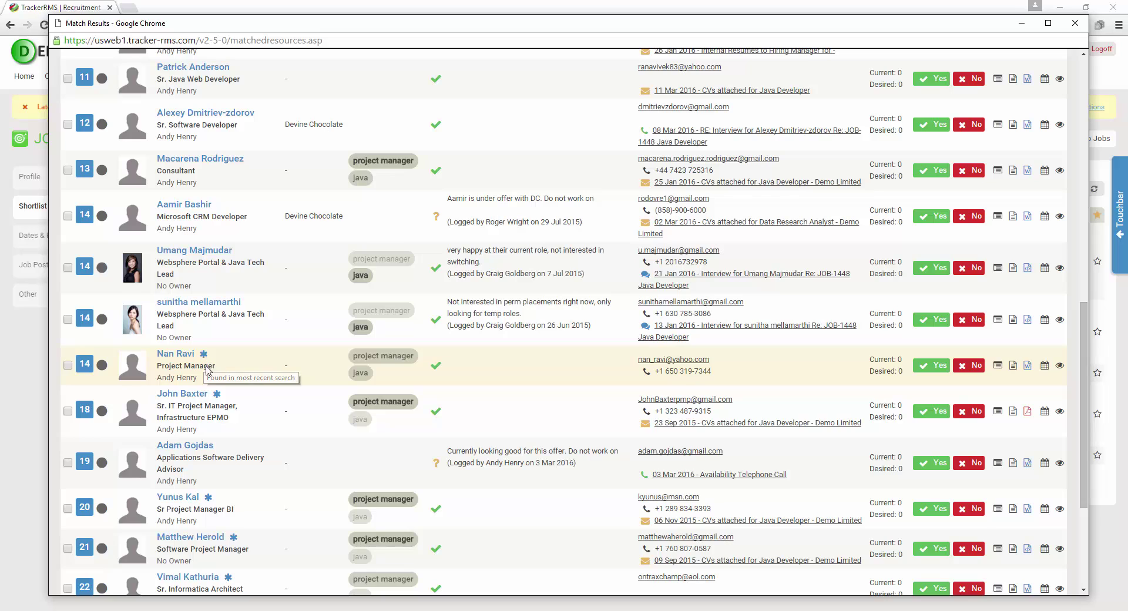
mouse_move(217, 395)
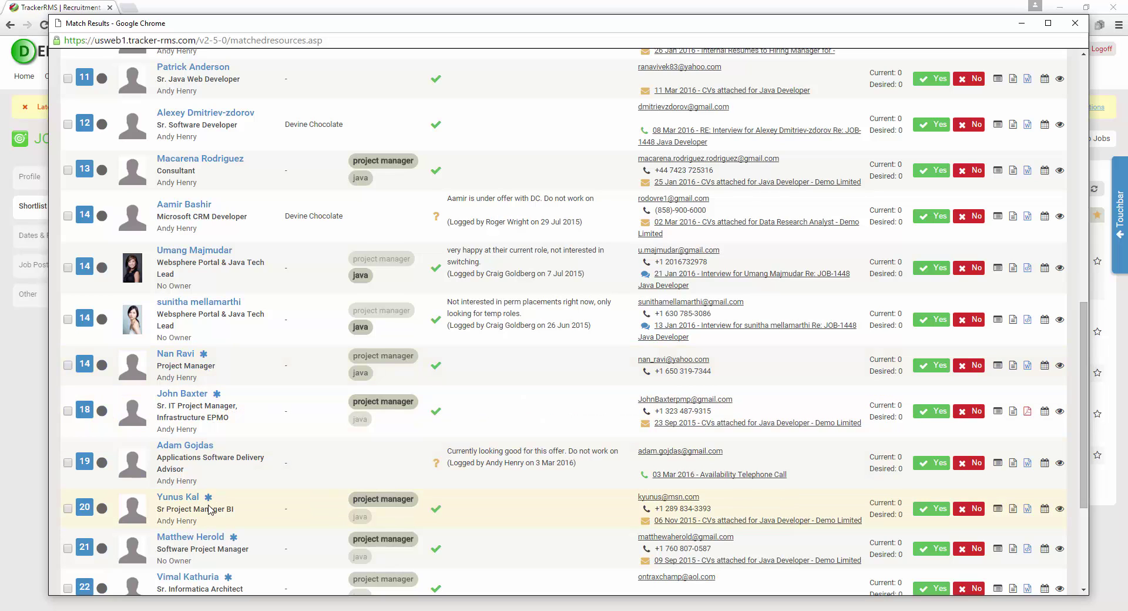
scroll(209, 509, up, 10)
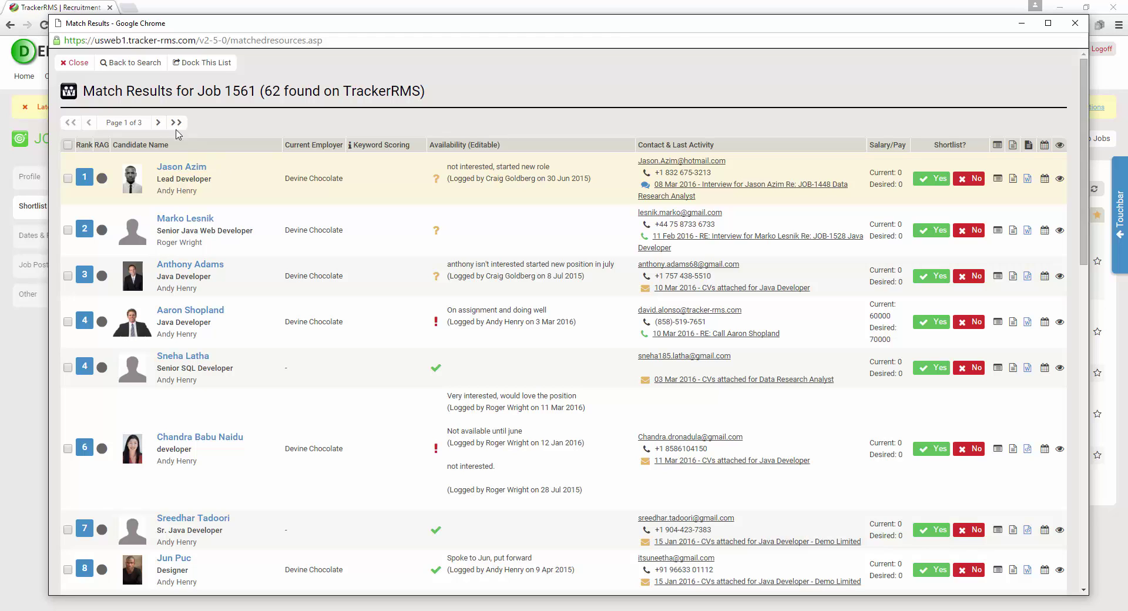
Close the Match Results window and review the five candidates on the JOB-1561 shortlist
click(76, 73)
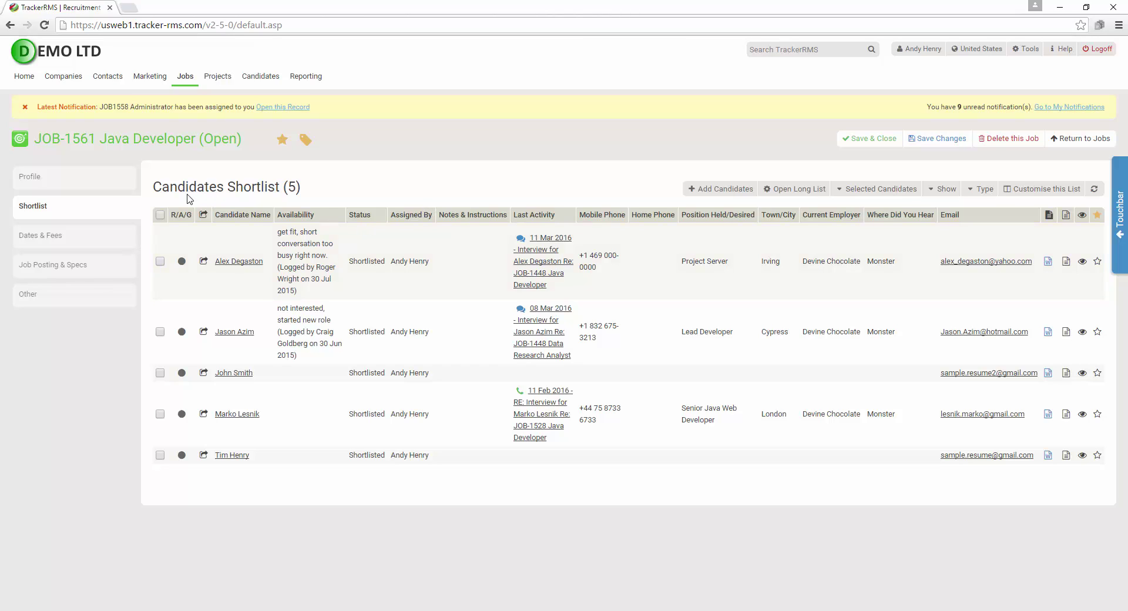
drag(187, 190, 226, 500)
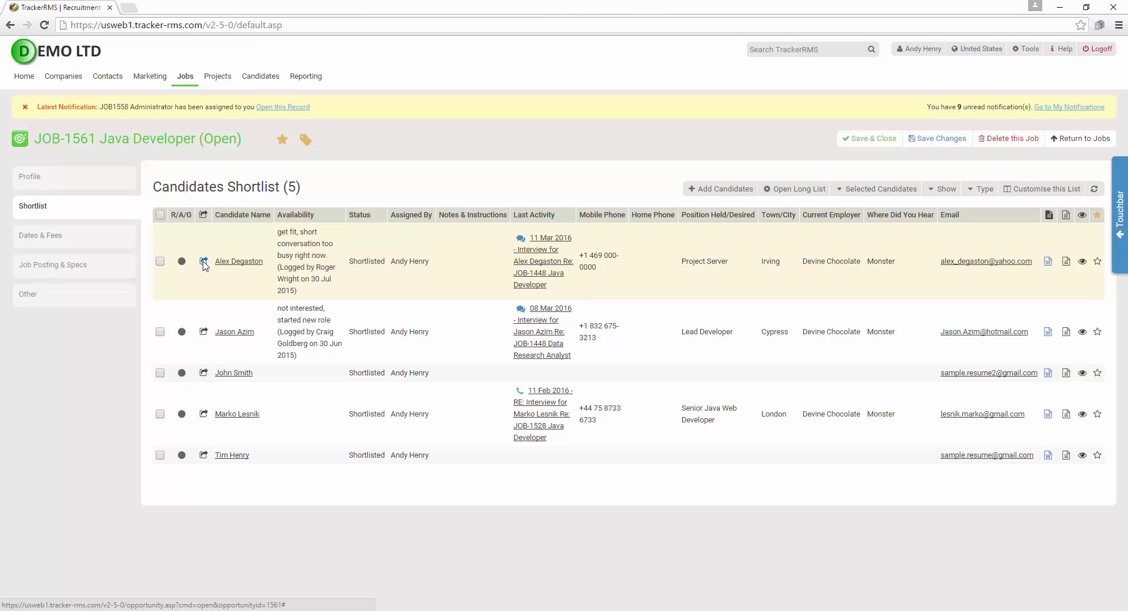
Check the first shortlisted candidate's activities and notes, then reopen JOB-1561 from recently viewed jobs
click(204, 262)
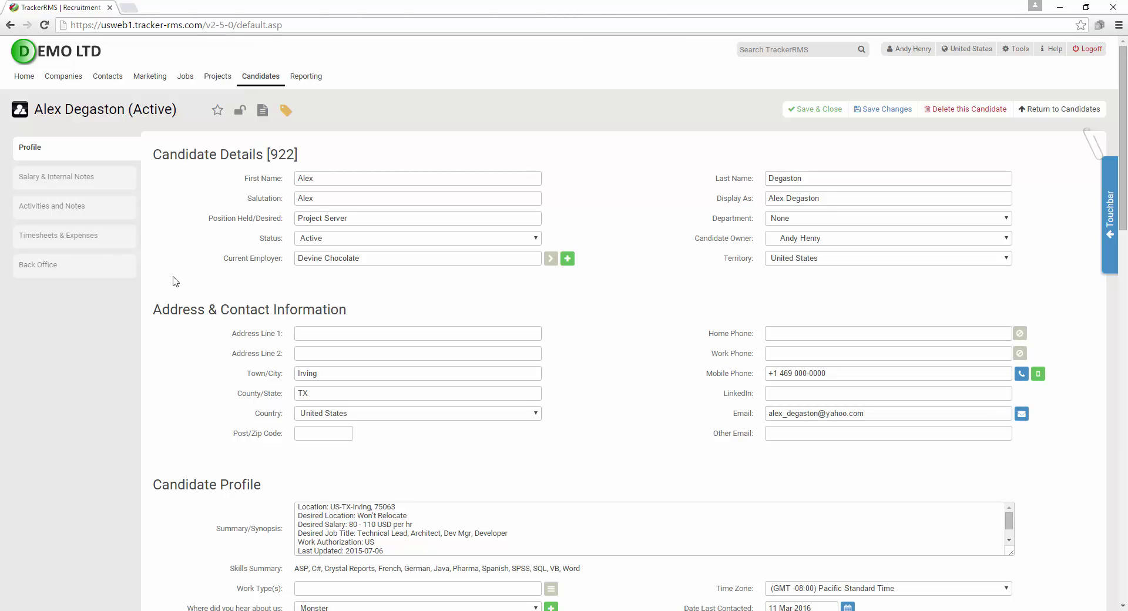
click(69, 207)
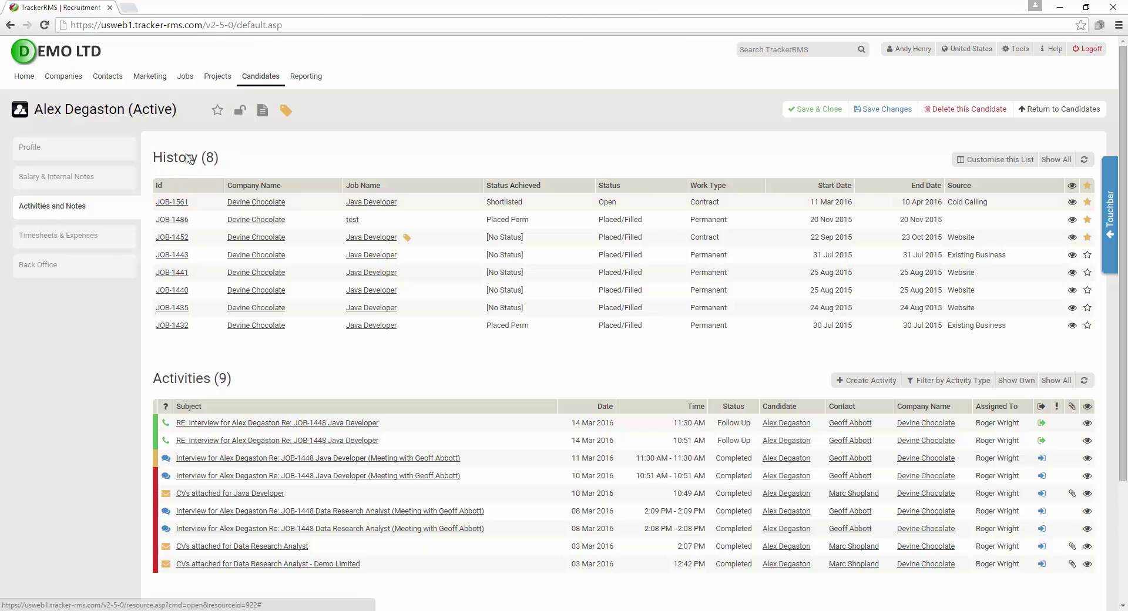
click(187, 78)
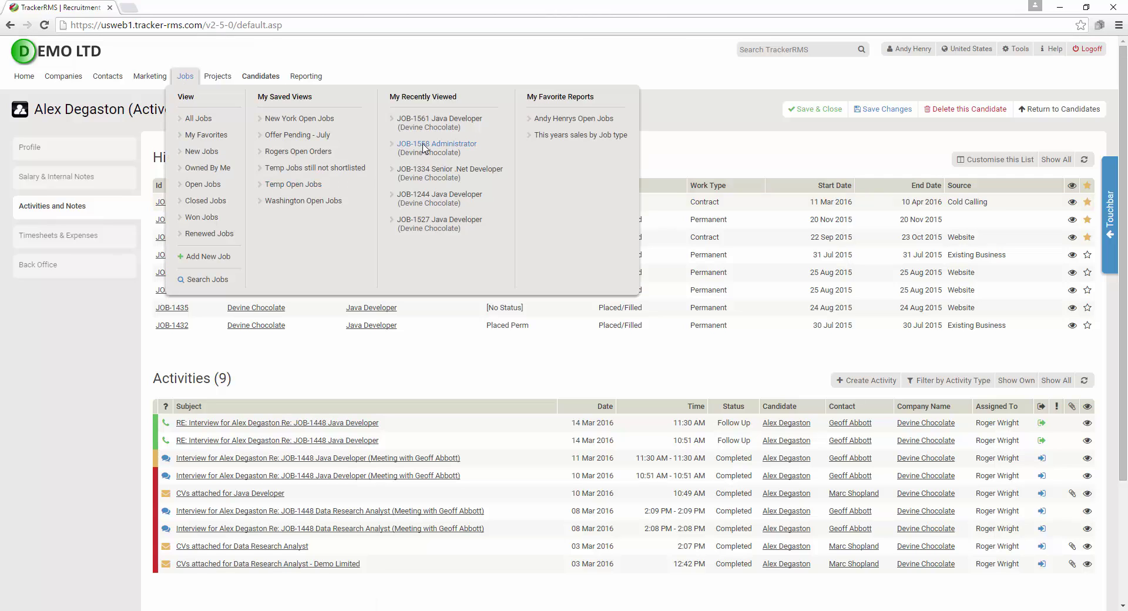
click(432, 120)
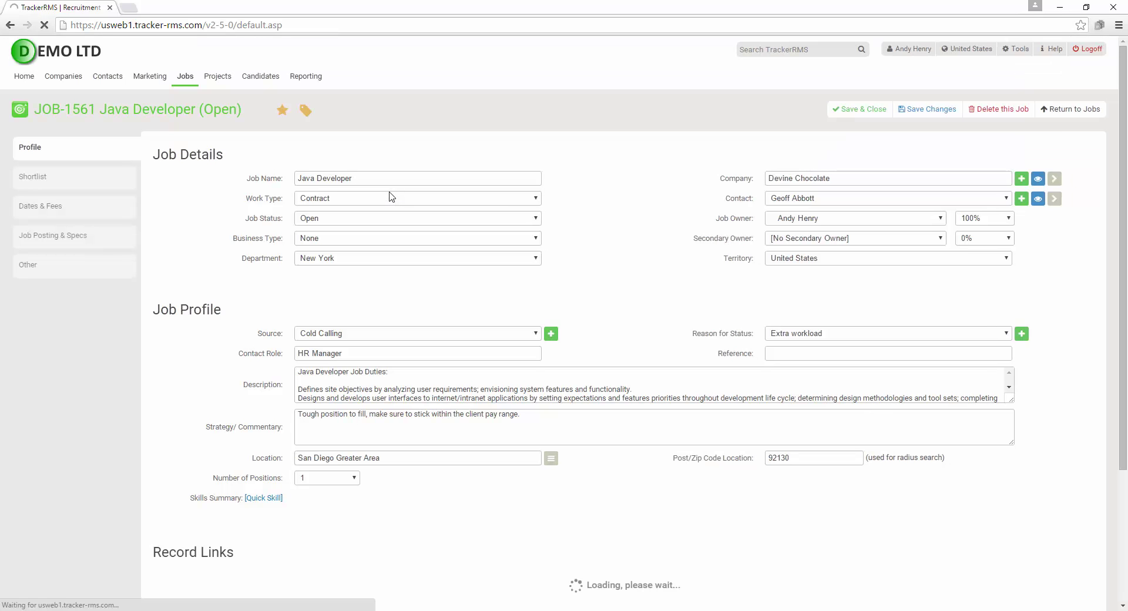
Look at the Selected Candidates actions and the job's long list, then return to the shortlist
click(73, 182)
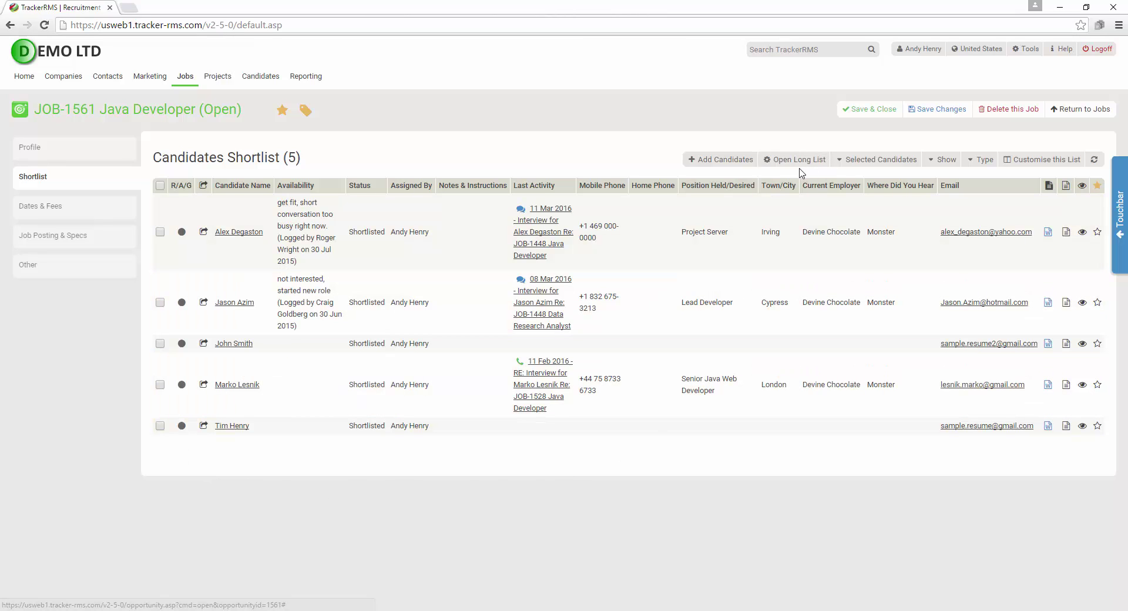
click(890, 165)
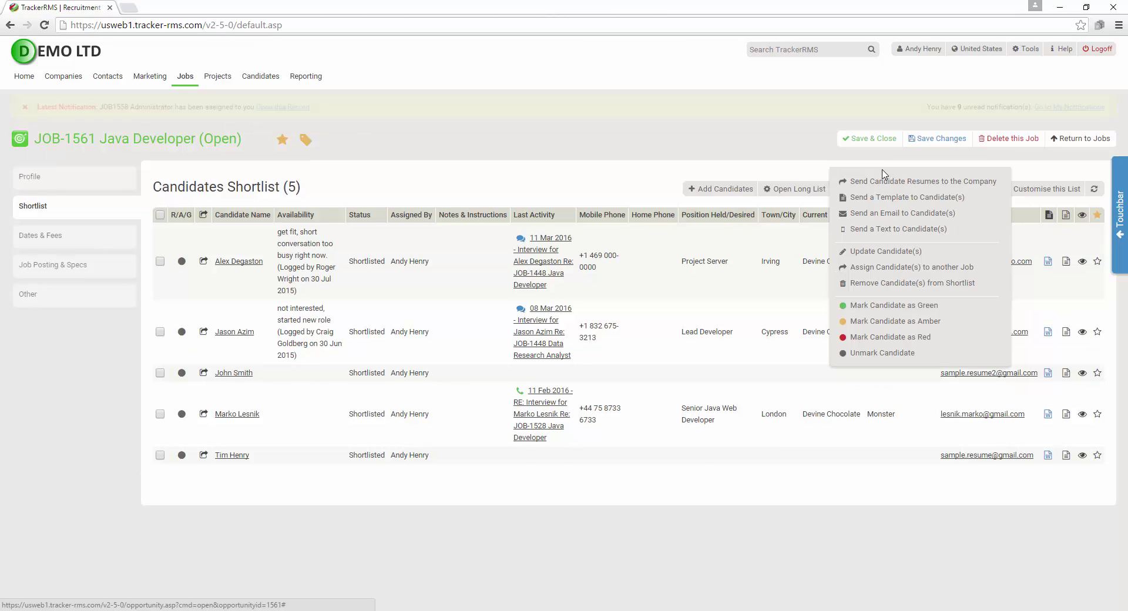
click(820, 188)
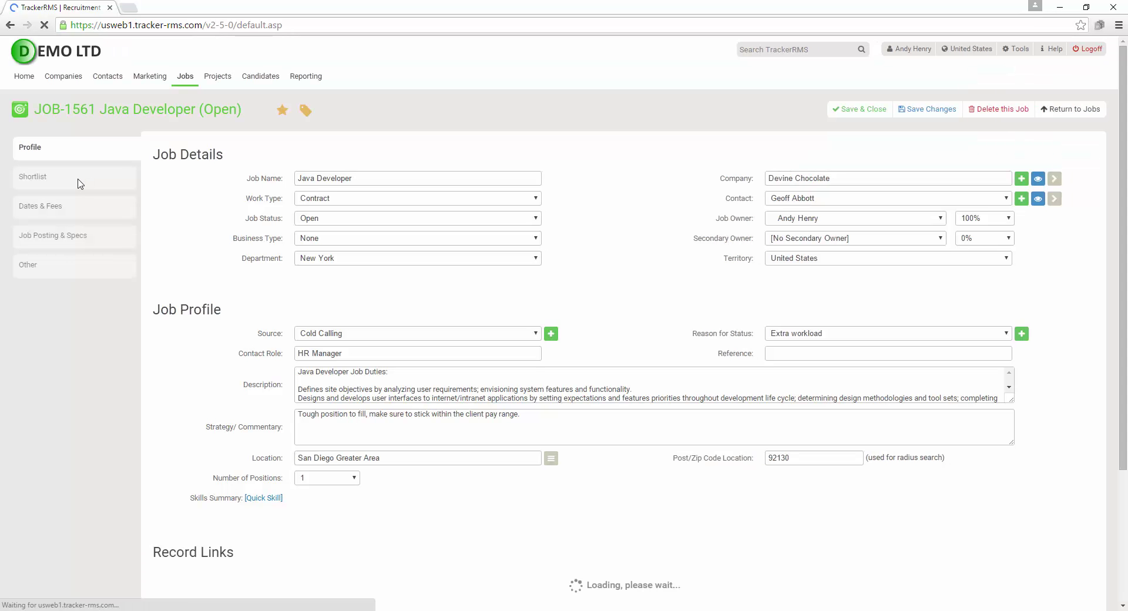
click(82, 183)
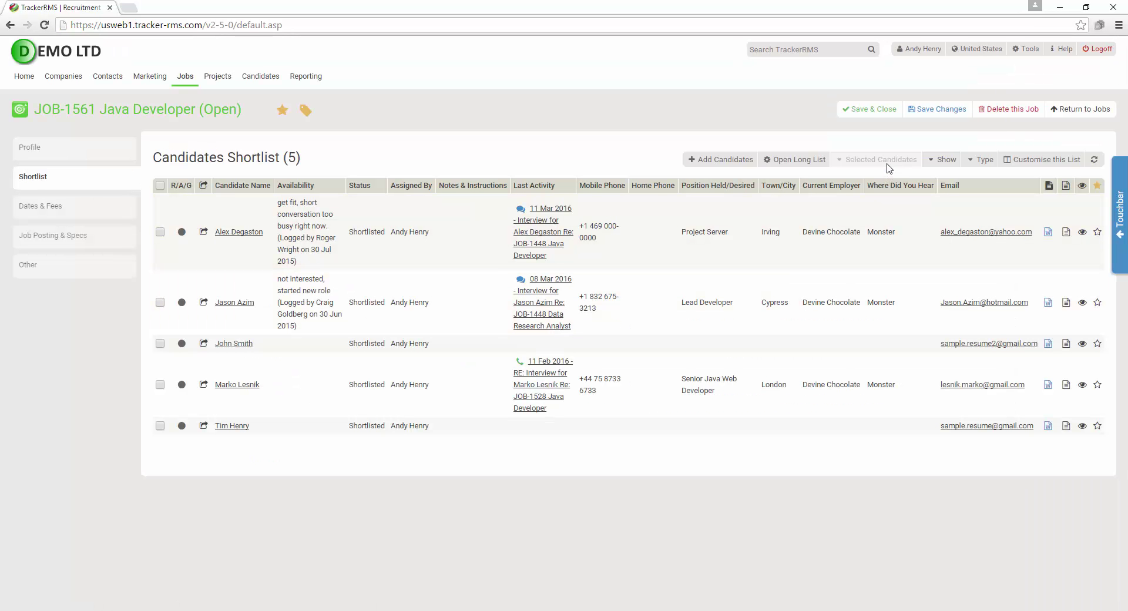
Set the shortlist's Show filter to [All Candidates], leaving the Type filter unchanged
click(929, 161)
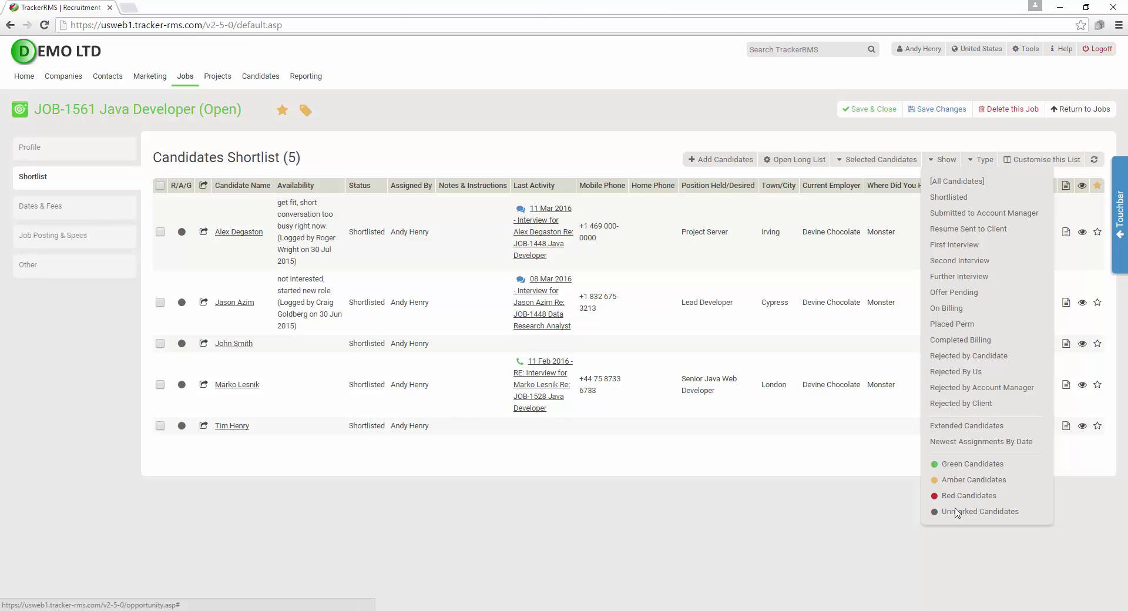
click(956, 177)
click(980, 160)
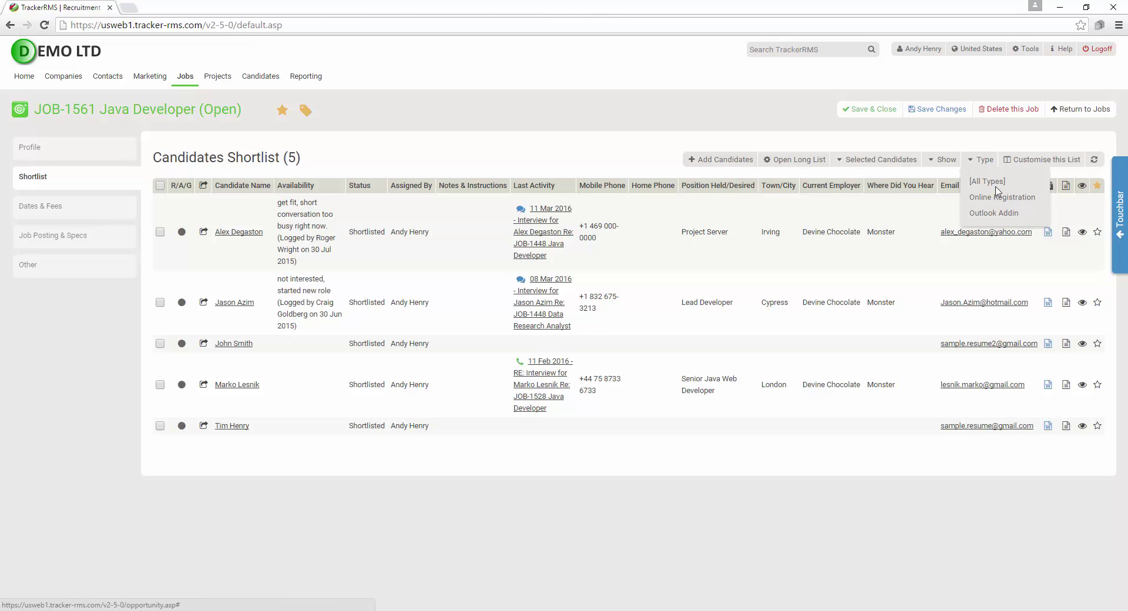
click(988, 161)
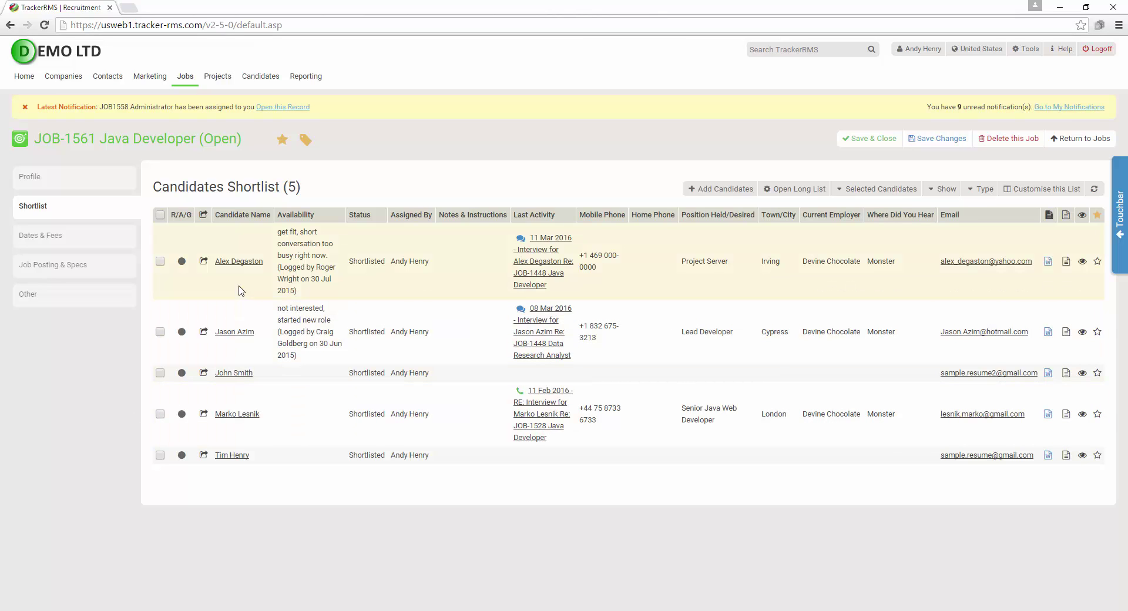
Set the first candidate's placement record status to Rejected by Candidate and save it
click(238, 262)
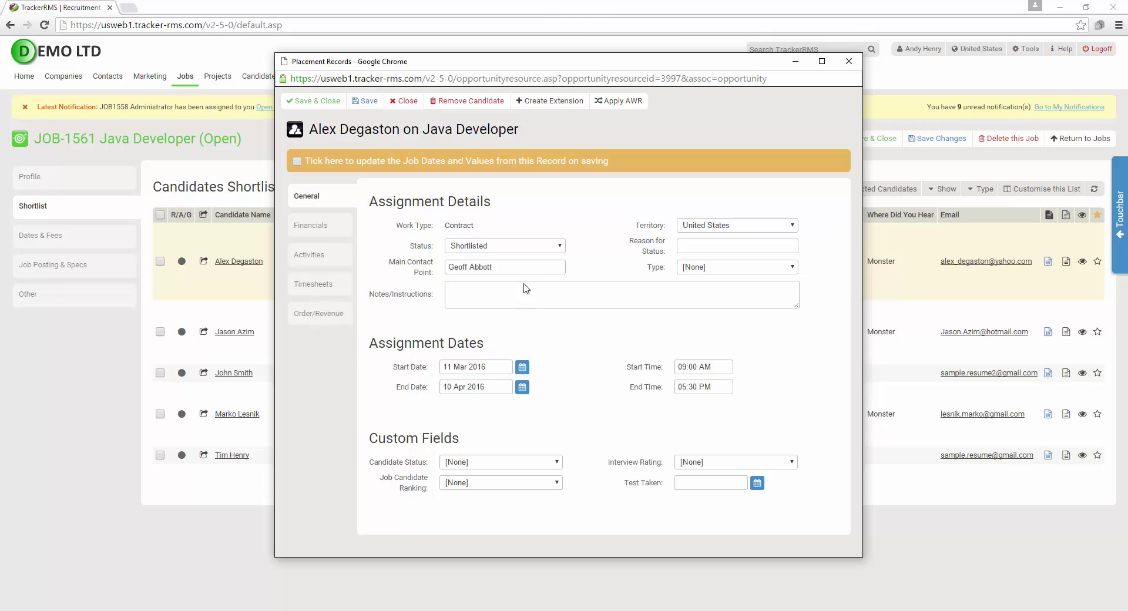
click(516, 246)
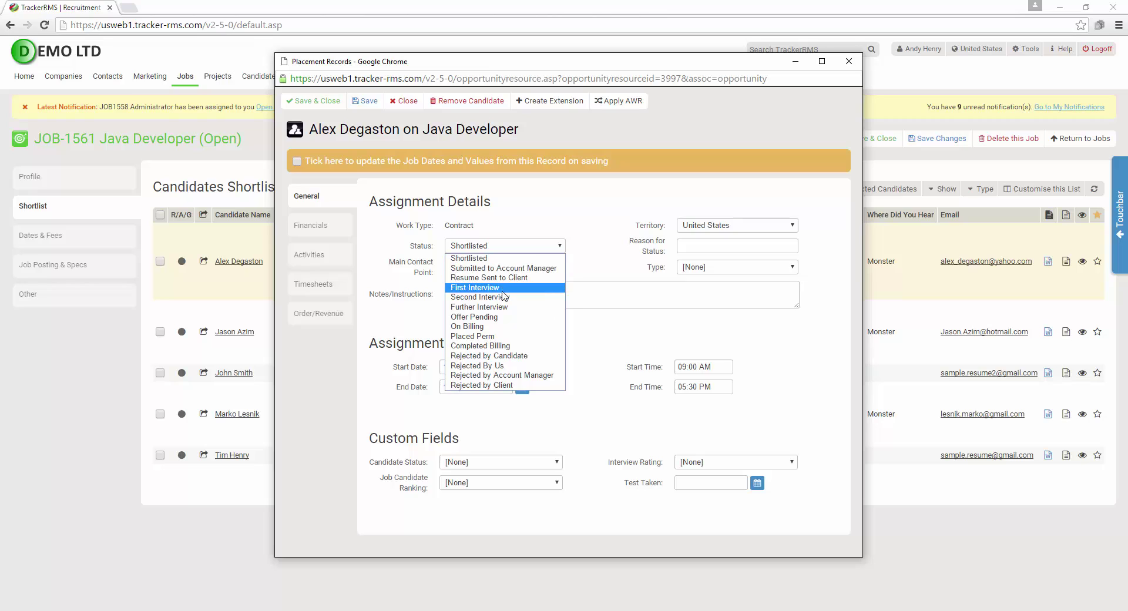
click(484, 355)
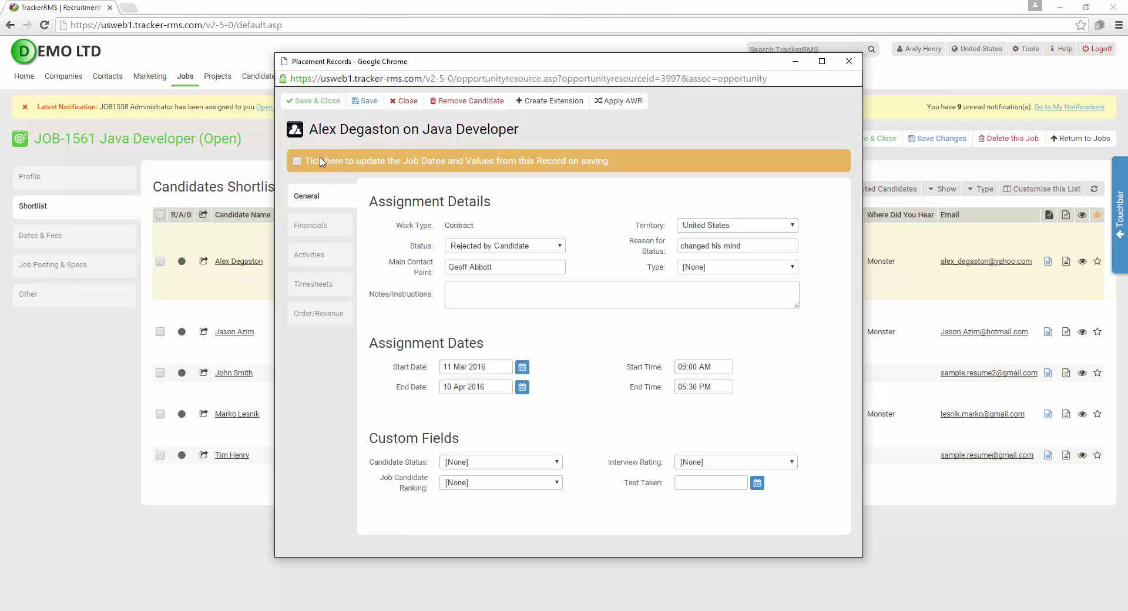
click(317, 102)
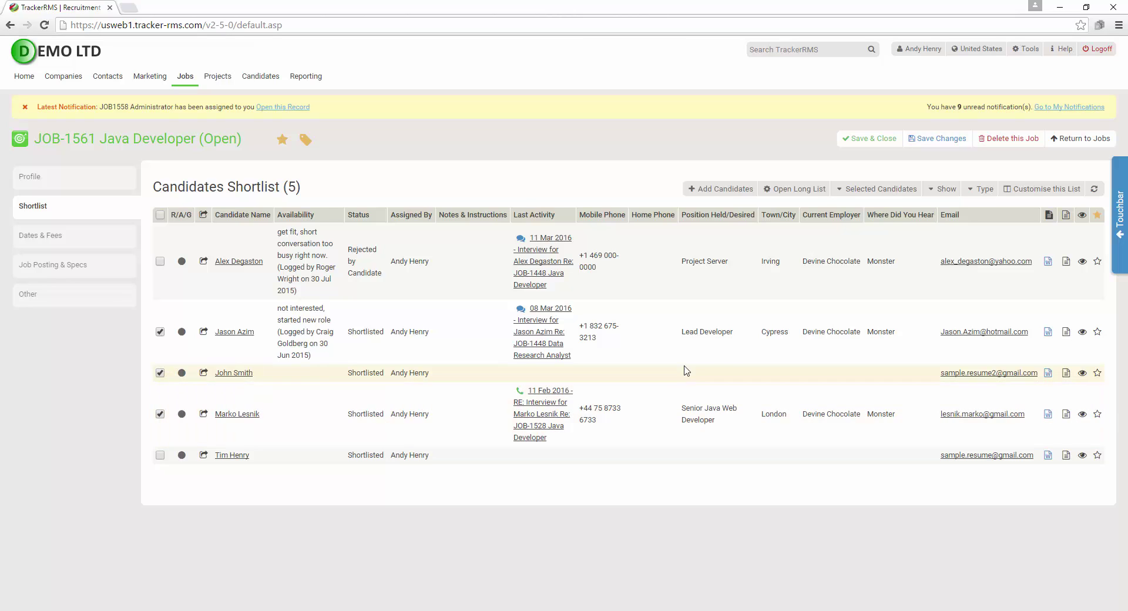
Send the ticked candidates' resumes with the Clients 'Email - Sending Resumes to client' template
click(876, 190)
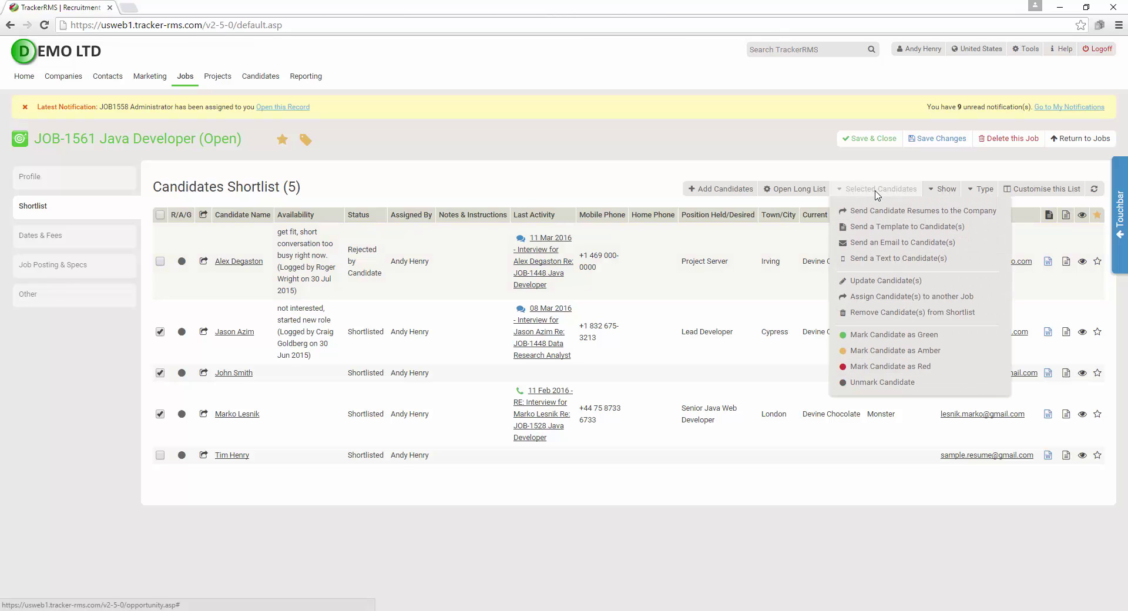
click(921, 212)
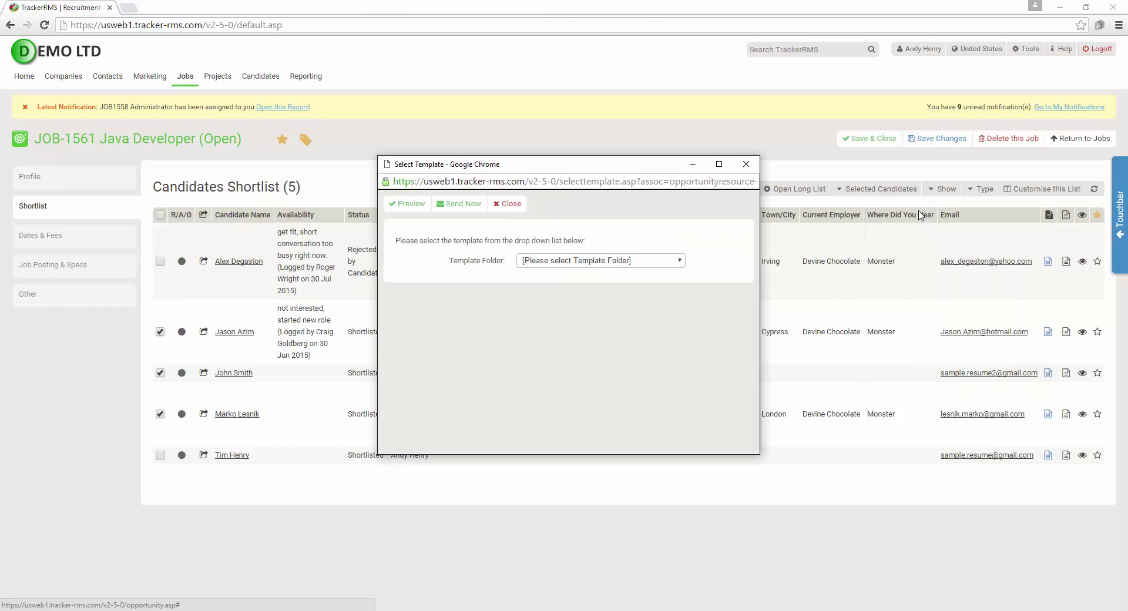
click(588, 265)
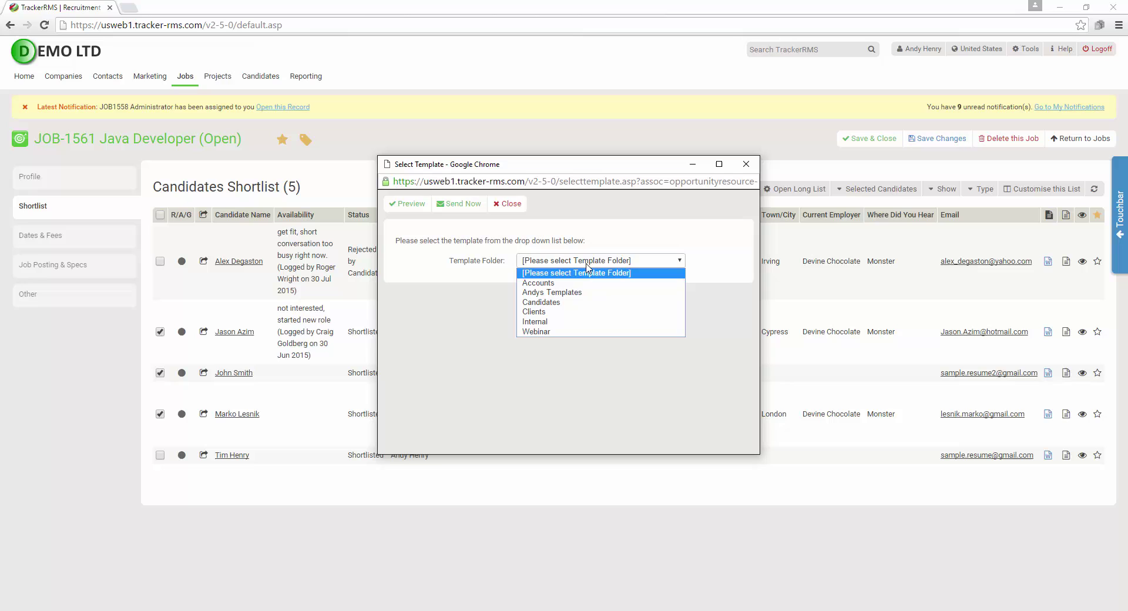
click(592, 312)
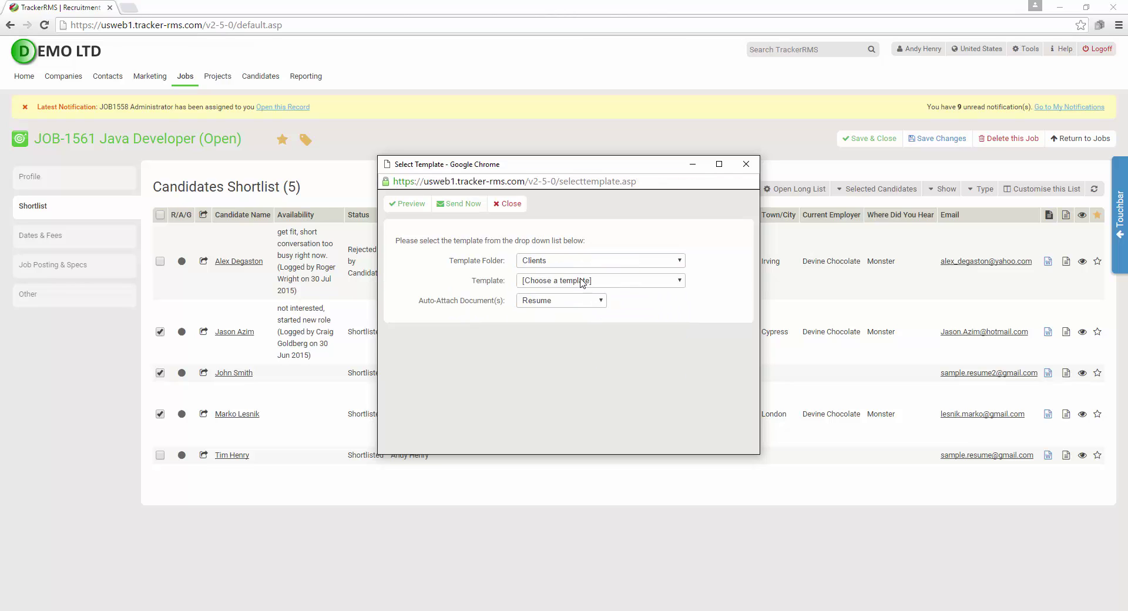
click(583, 281)
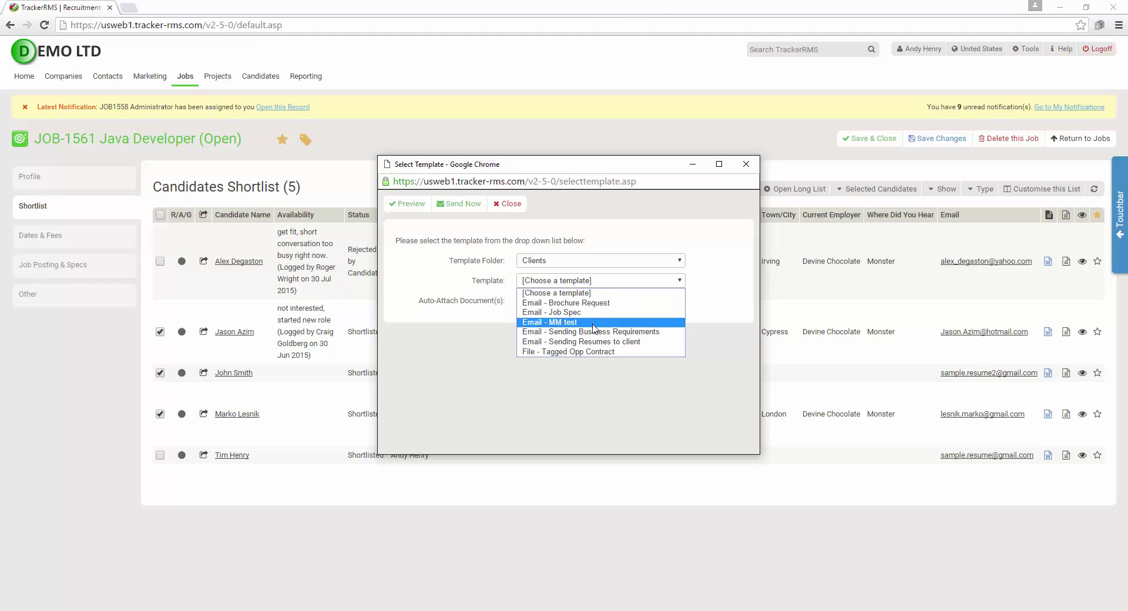
click(594, 342)
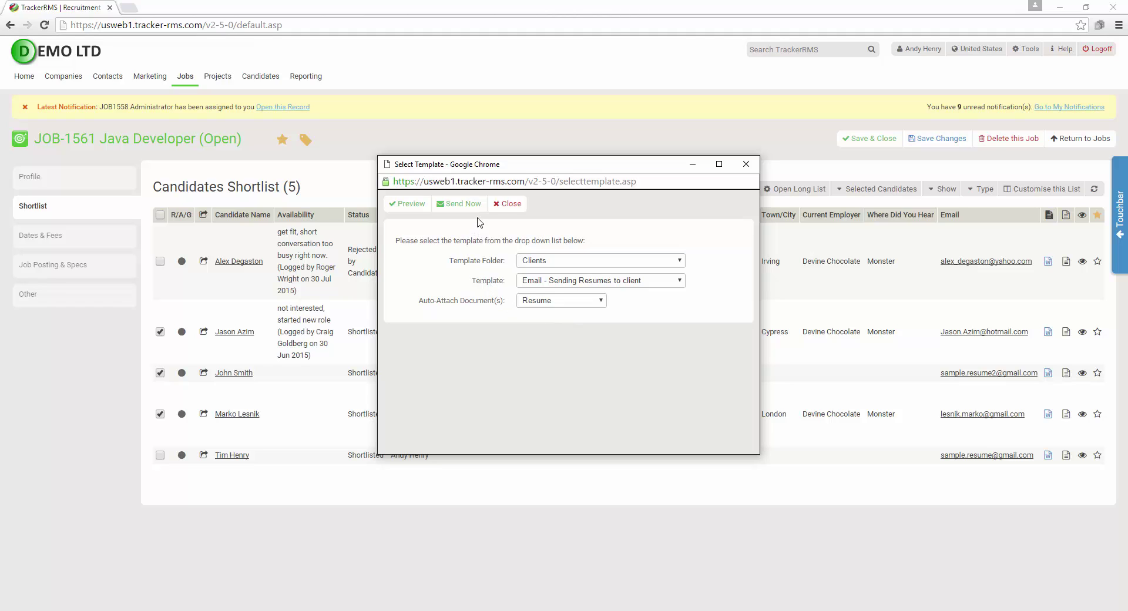
Preview the generated client email and reposition its window to view the candidate table
click(418, 206)
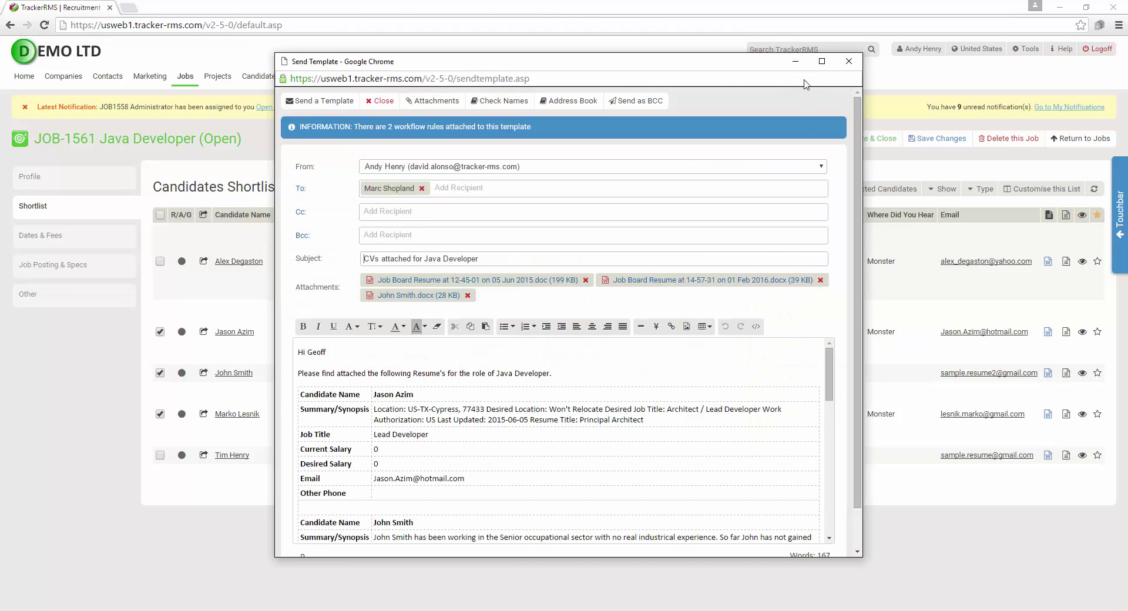
drag(773, 58, 775, 31)
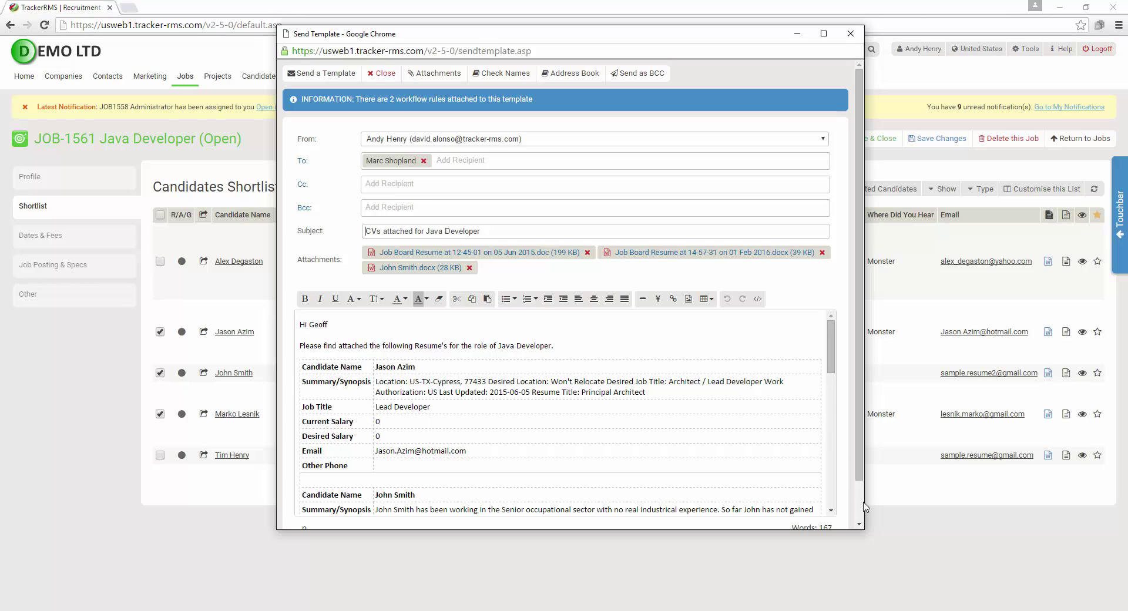
click(859, 524)
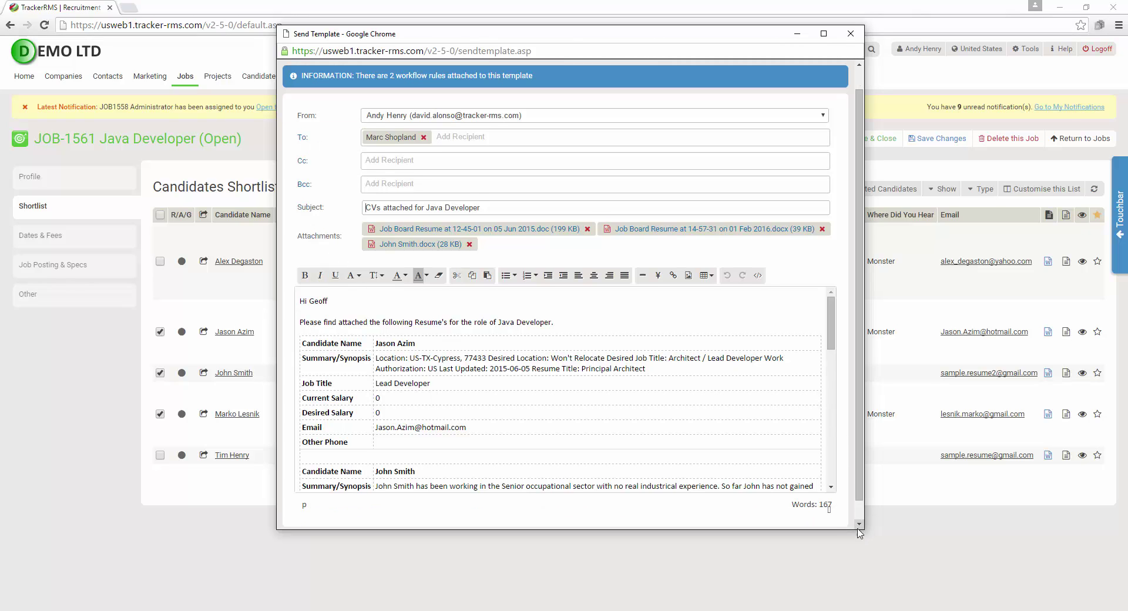
click(536, 461)
click(535, 461)
Enter 100 as the first candidate's Desired Salary and review their summary text
click(425, 400)
click(415, 412)
text(100)
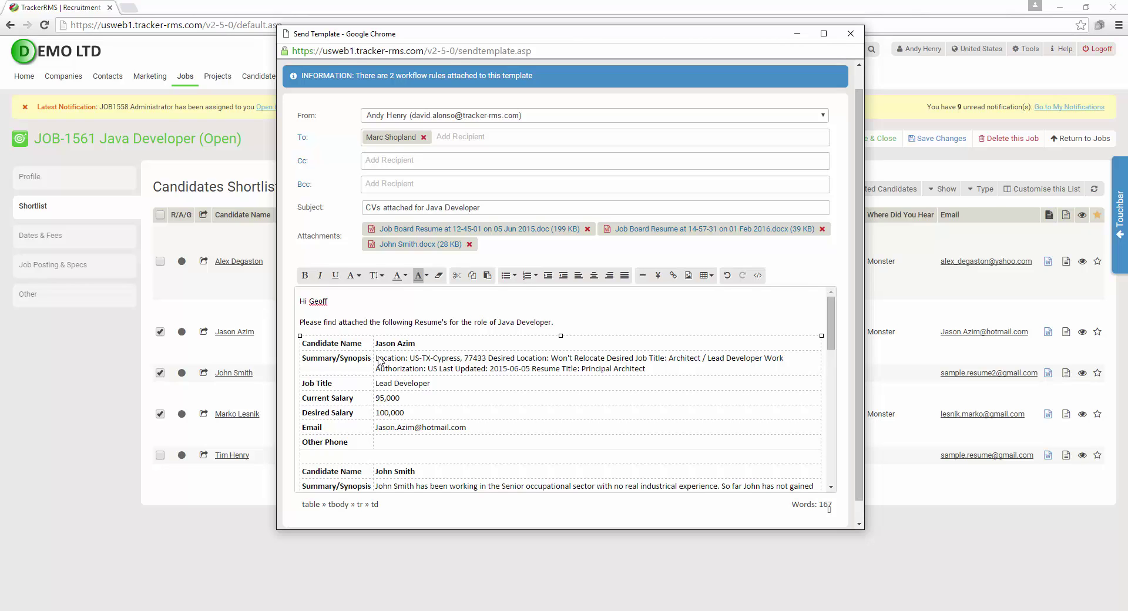
drag(377, 361, 645, 372)
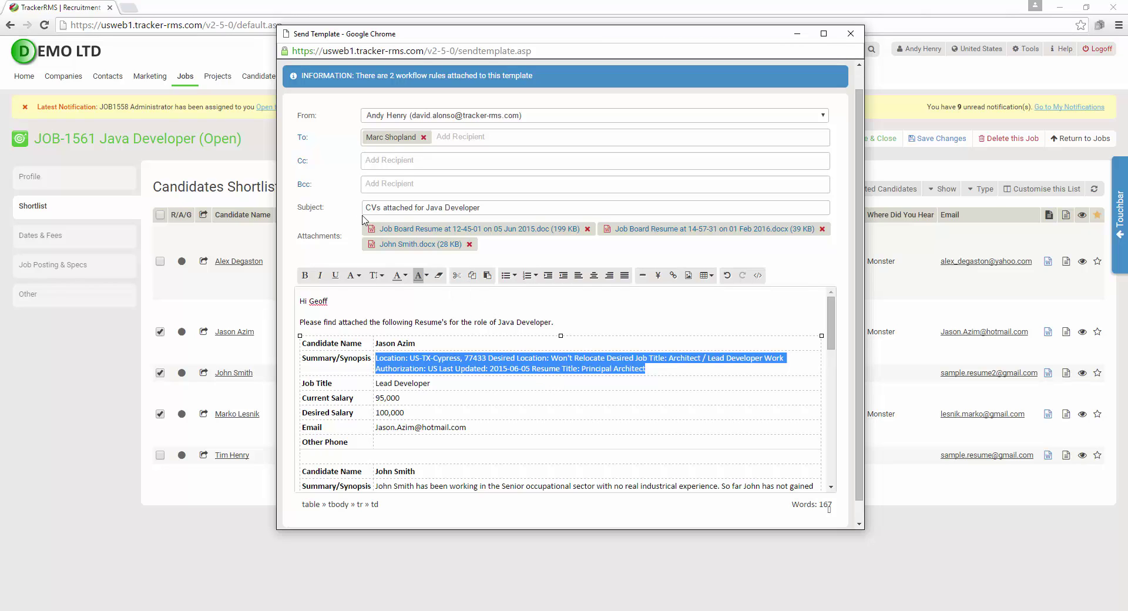
click(348, 139)
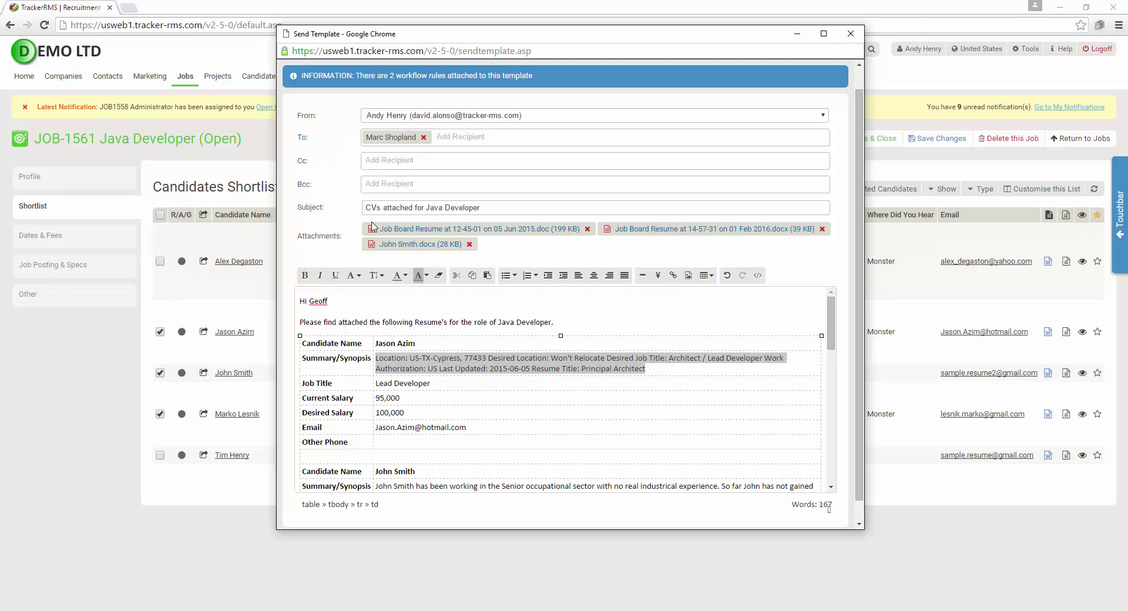
scroll(426, 262, up, 1)
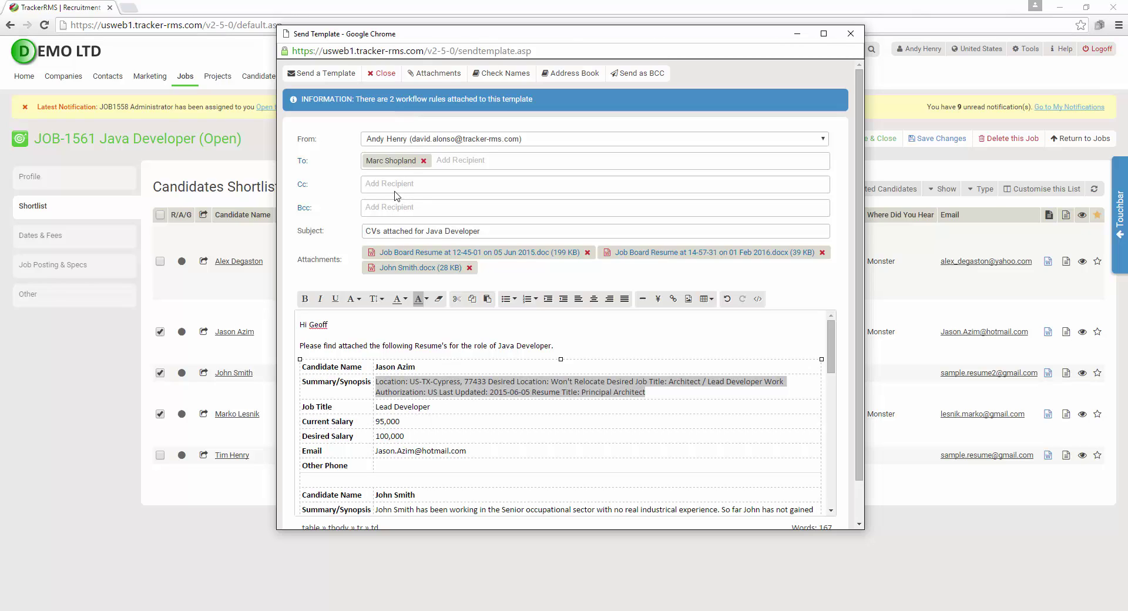
Check the Attach Document sources without adding anything, then send the CVs email to the client
click(438, 74)
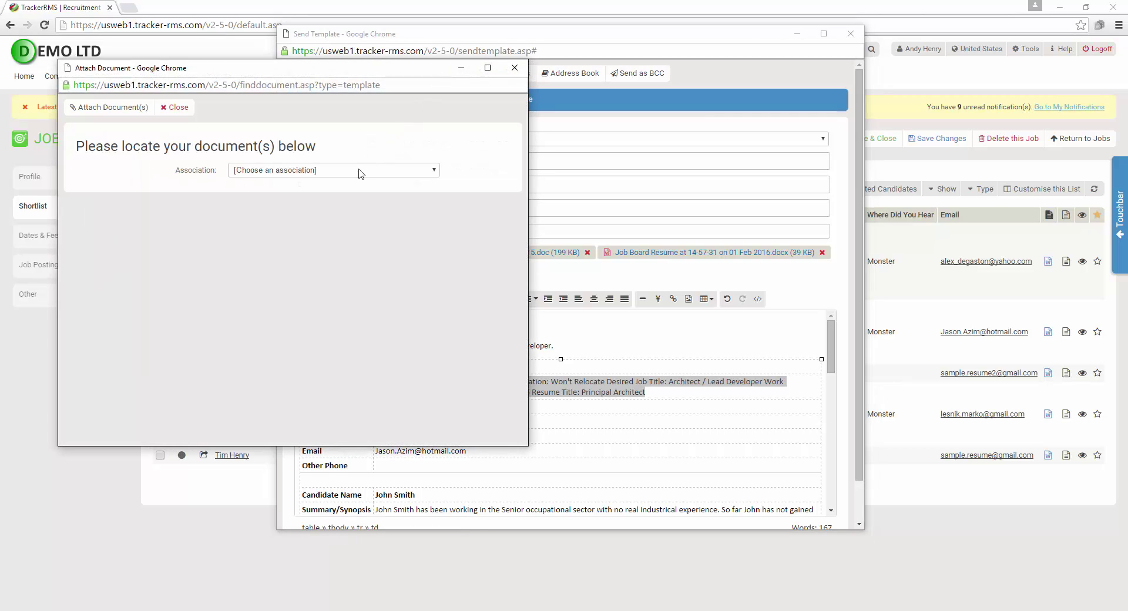
click(359, 170)
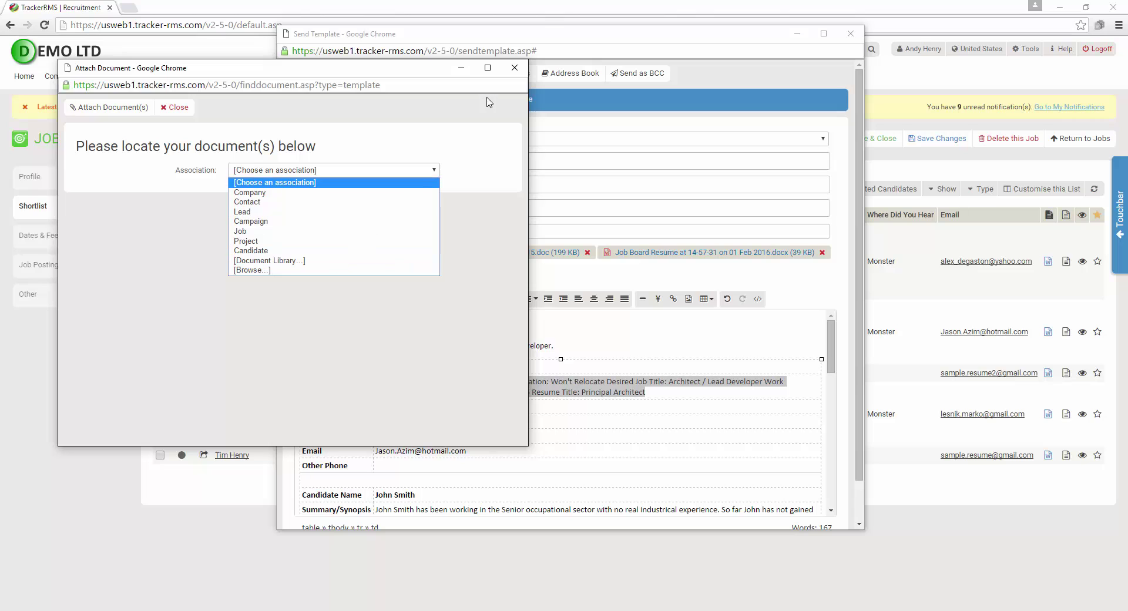
click(511, 71)
click(512, 71)
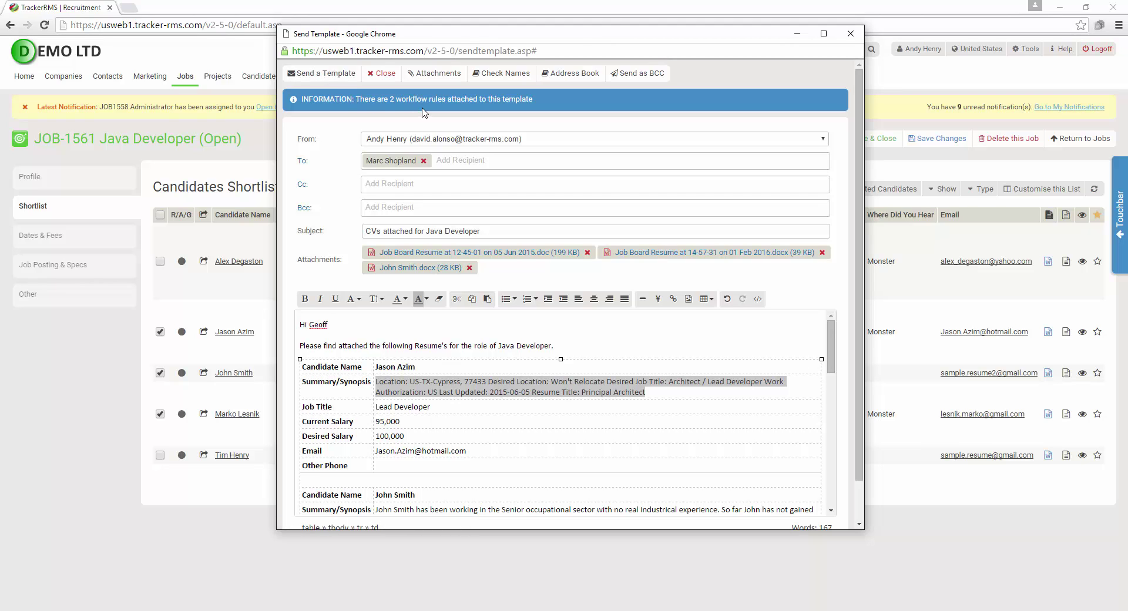
click(324, 74)
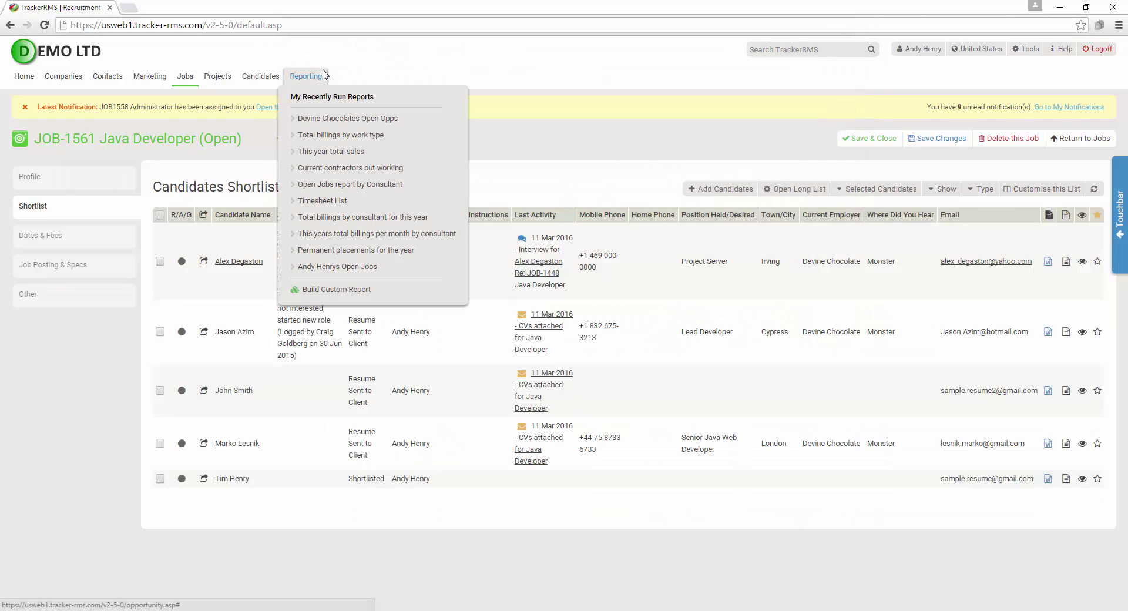
Reload JOB-1561 to confirm status Resume Sent to Client and view its shortlist
click(63, 295)
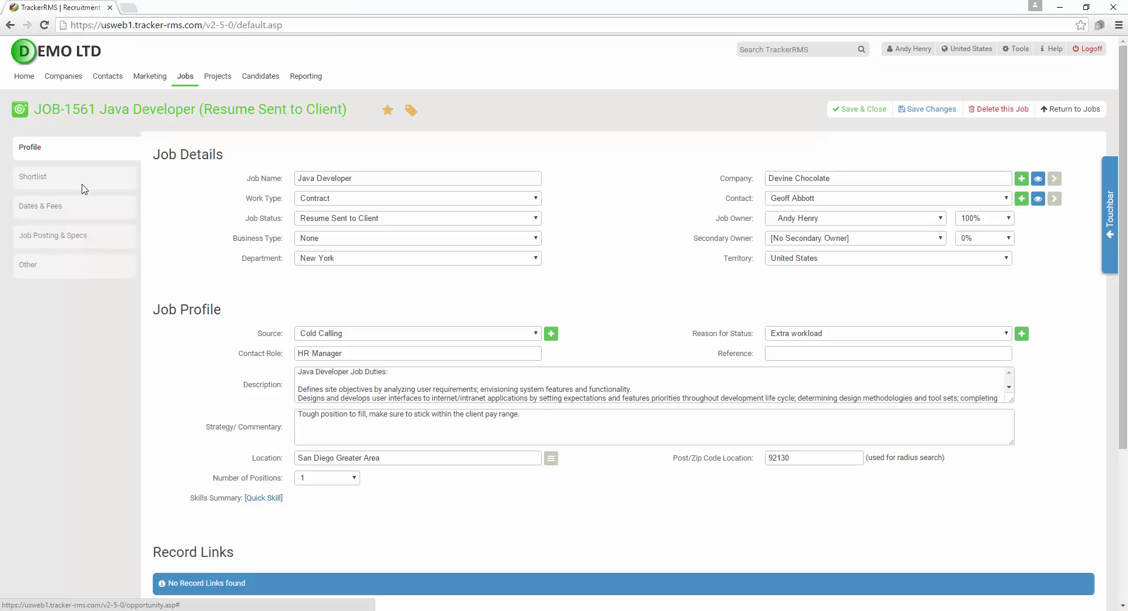
click(80, 178)
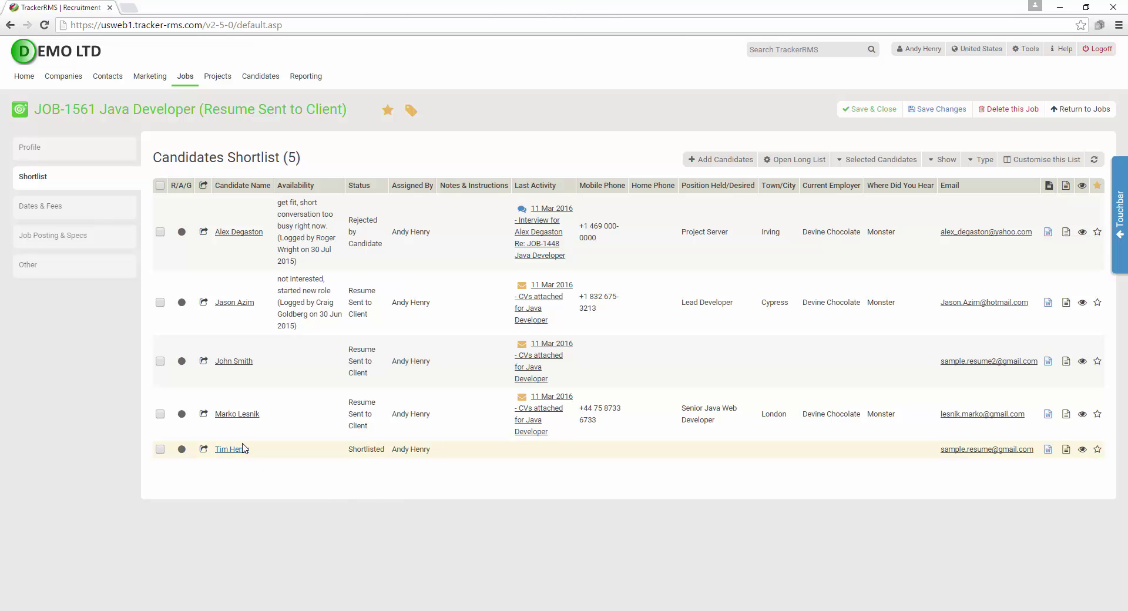
Set the London Senior Java Web Developer's status to Rejected by Client, reason 'not enough experience', and save
click(235, 415)
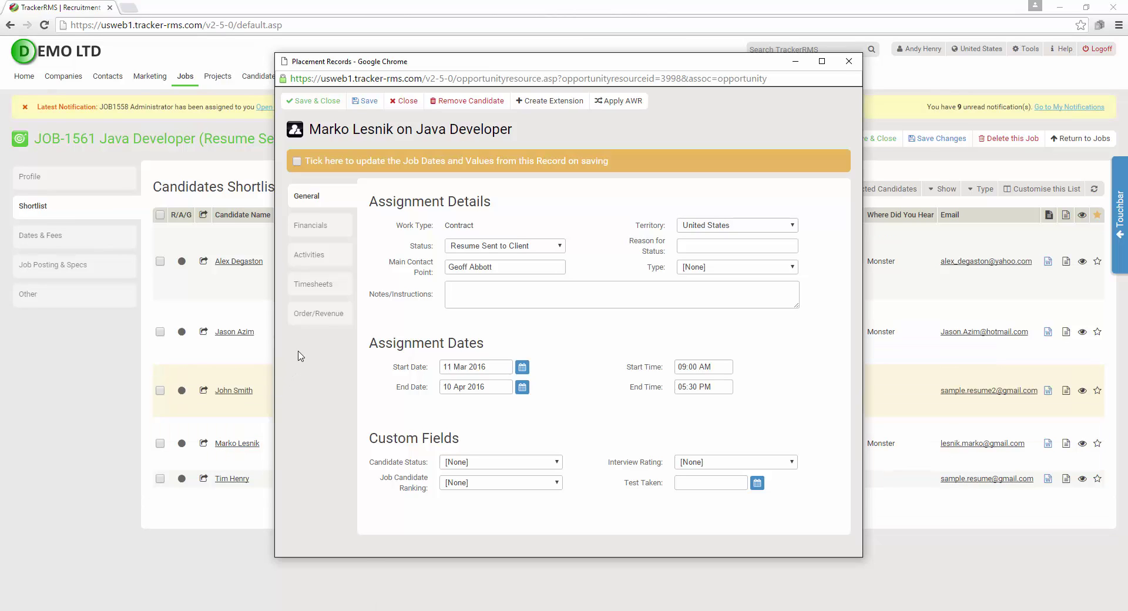
click(523, 247)
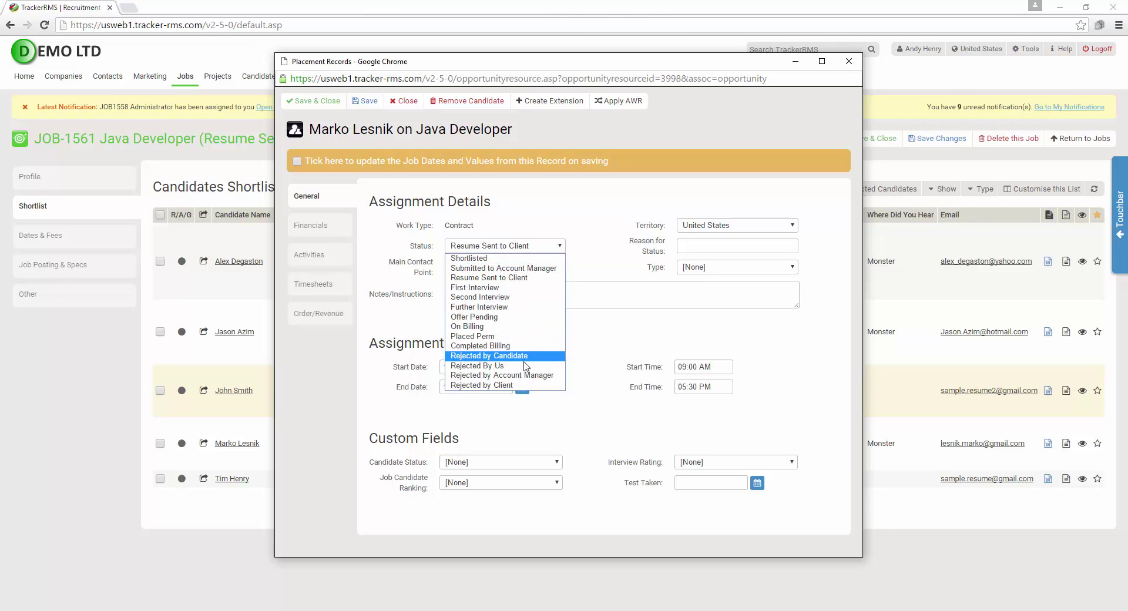
click(520, 386)
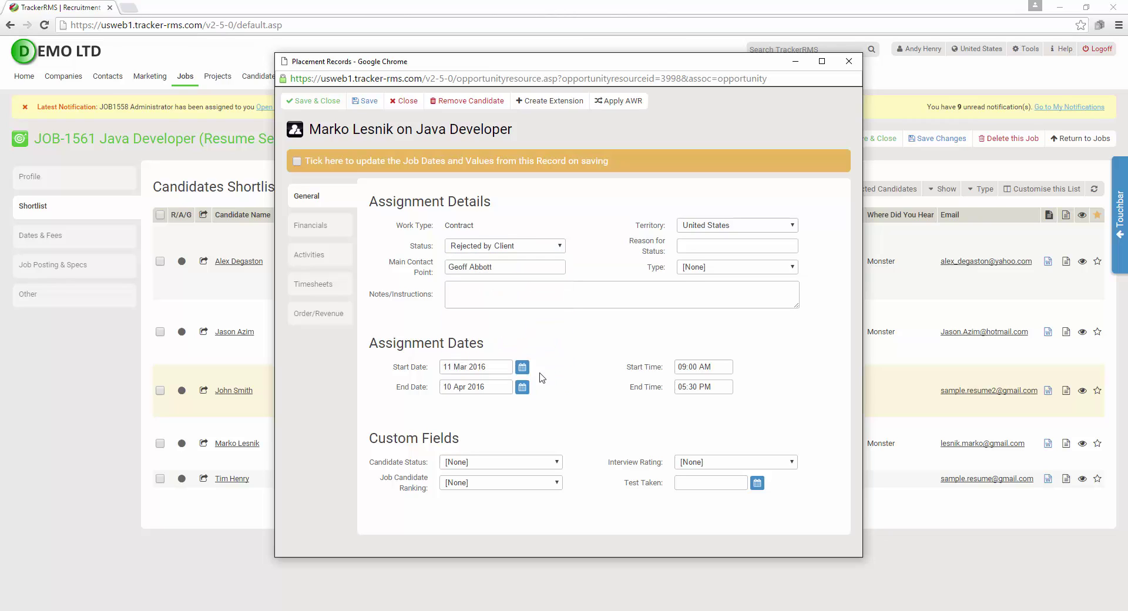
click(705, 249)
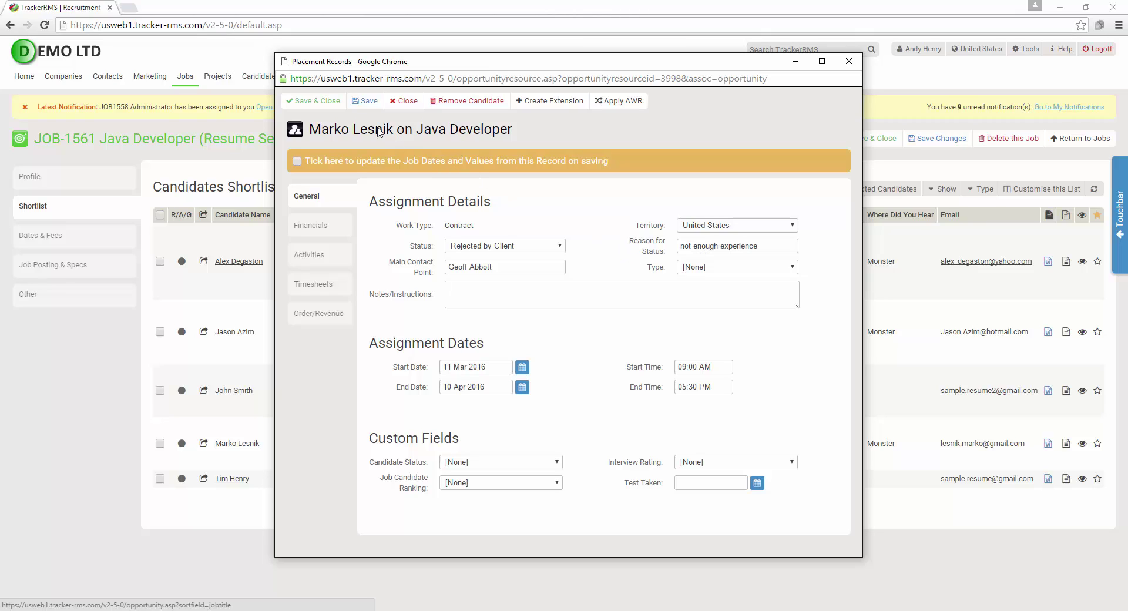
click(313, 100)
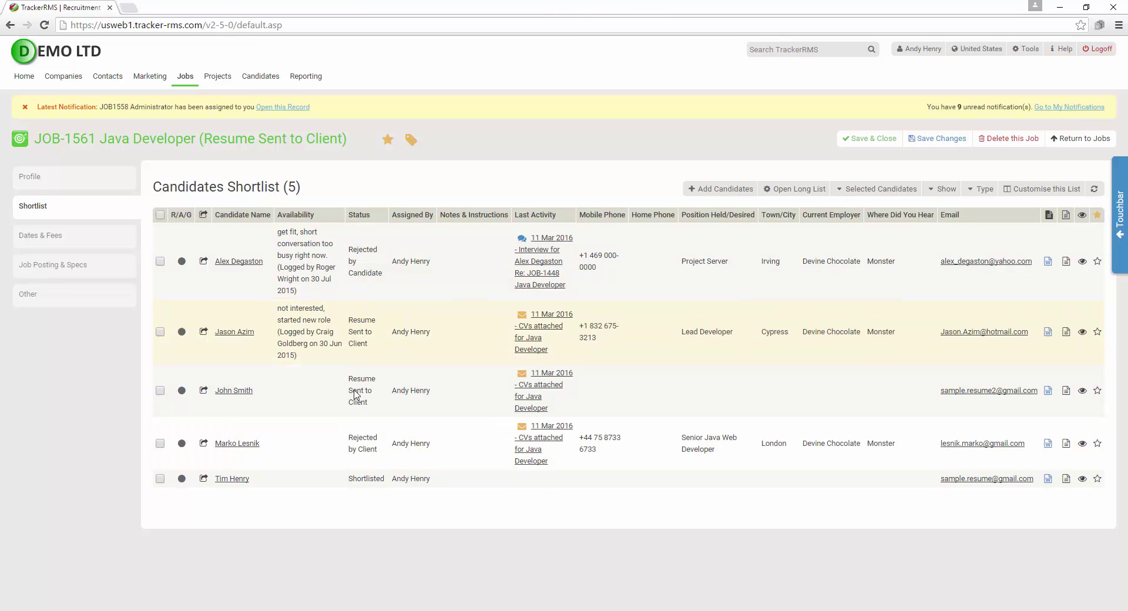
Filter the JOB-1561 shortlist's Show list to Resume Sent to Client
click(947, 191)
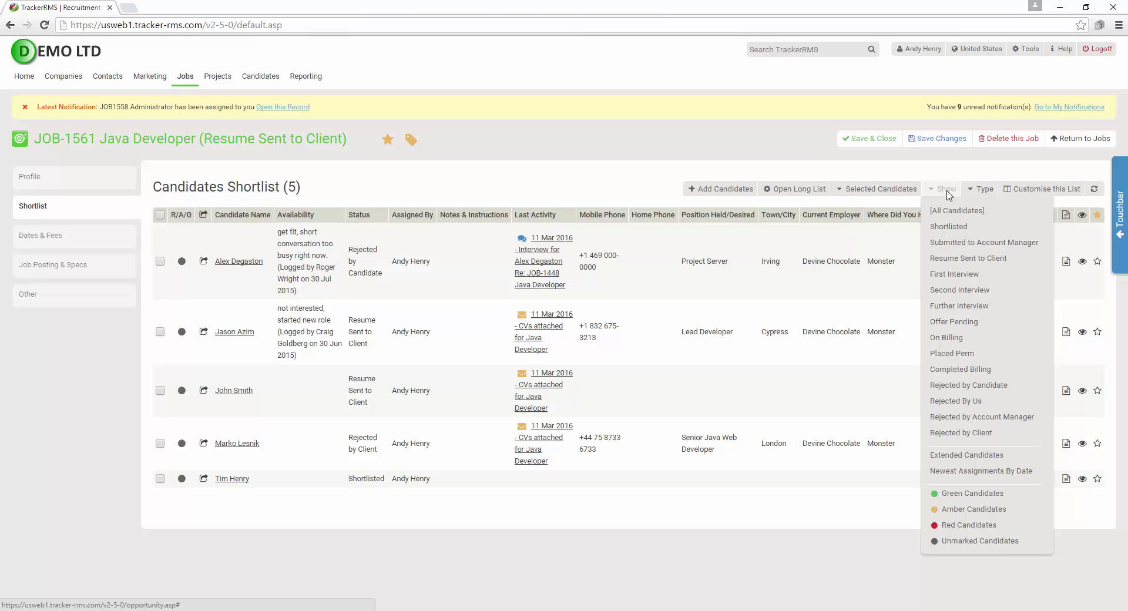
click(952, 257)
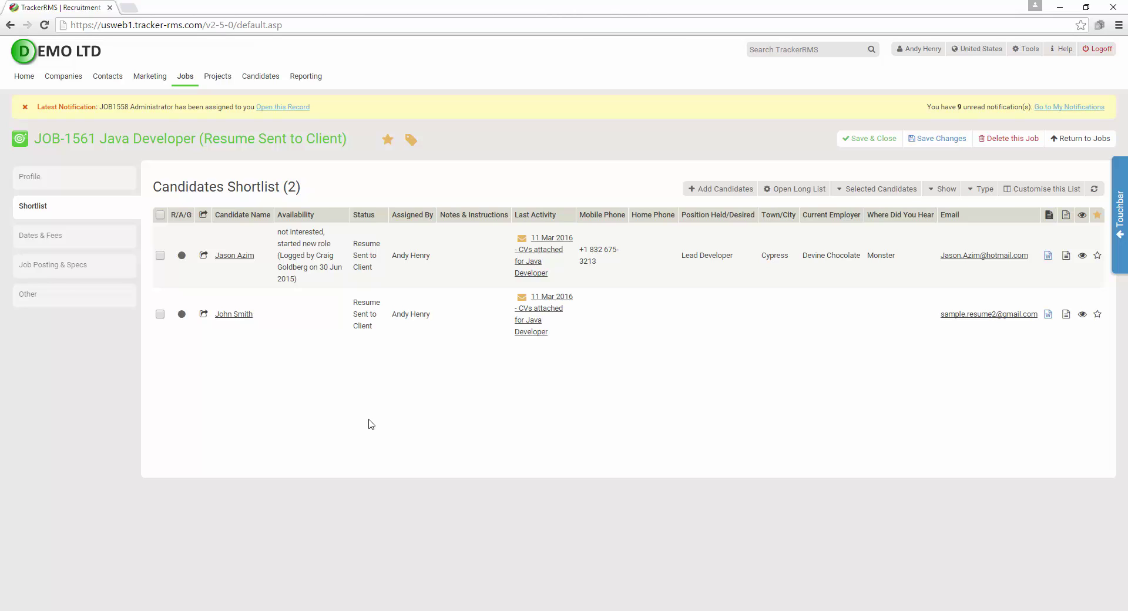
Open the Lead Developer candidate's placement activities and cancel a manual Mark CV Send
click(239, 259)
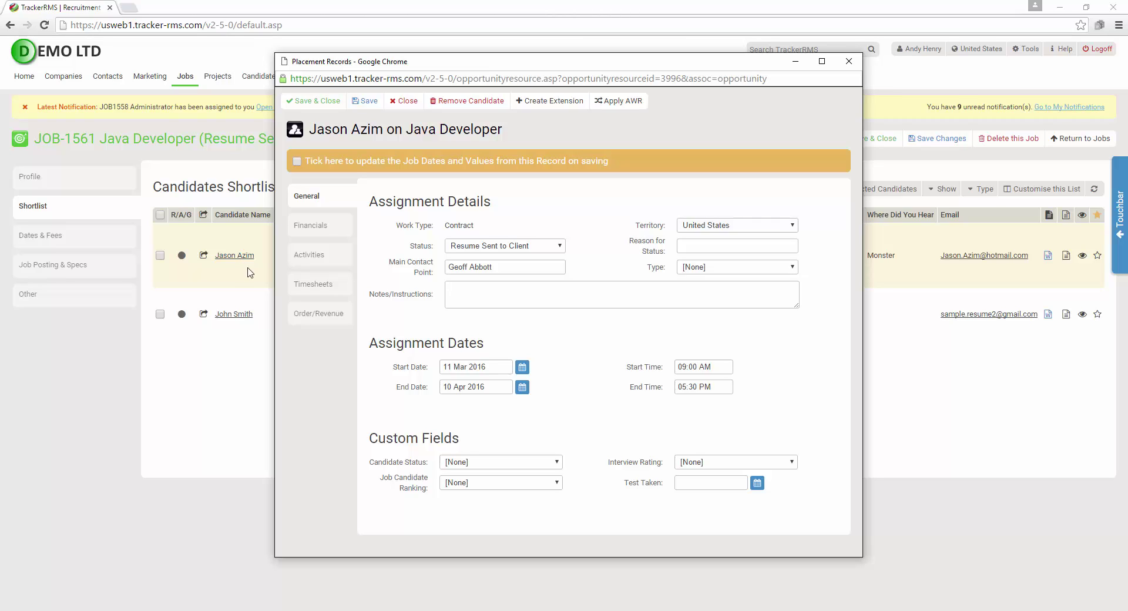
click(322, 257)
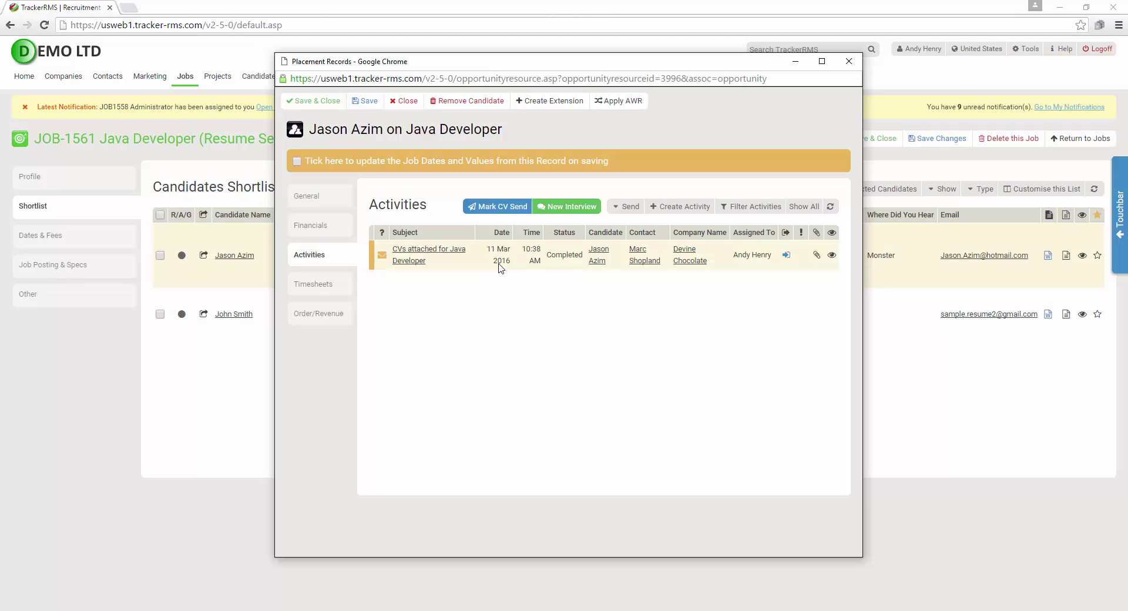
click(506, 214)
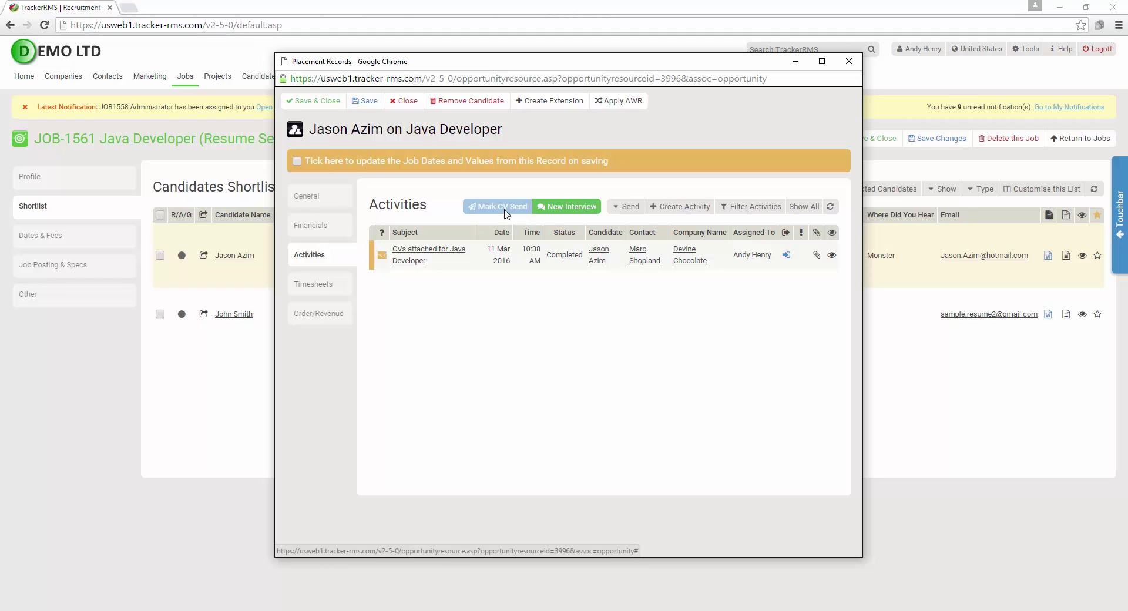
click(507, 214)
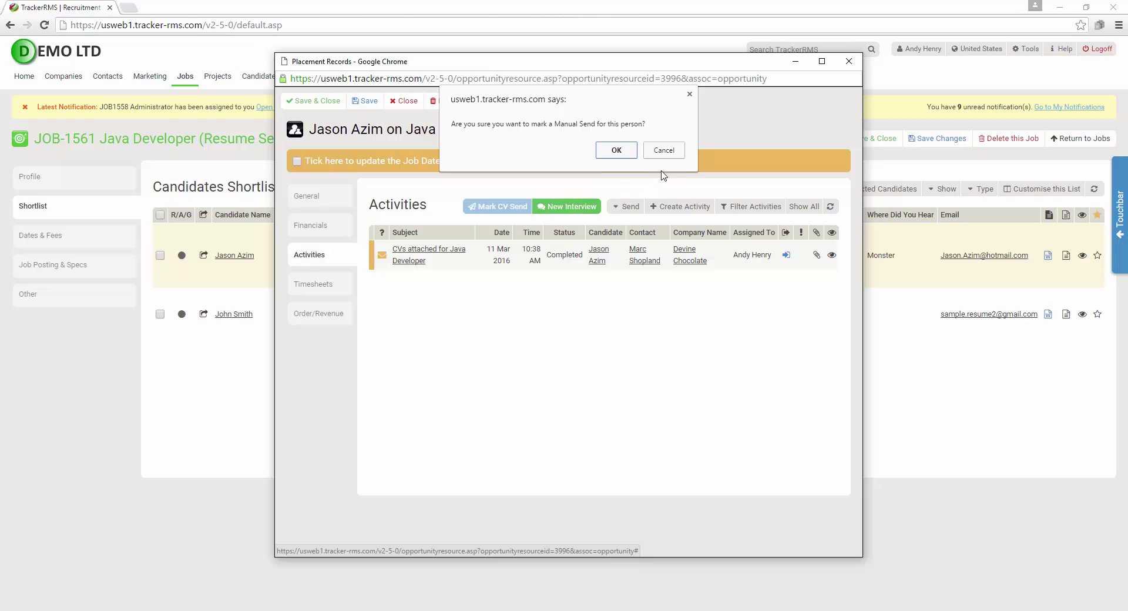
click(666, 151)
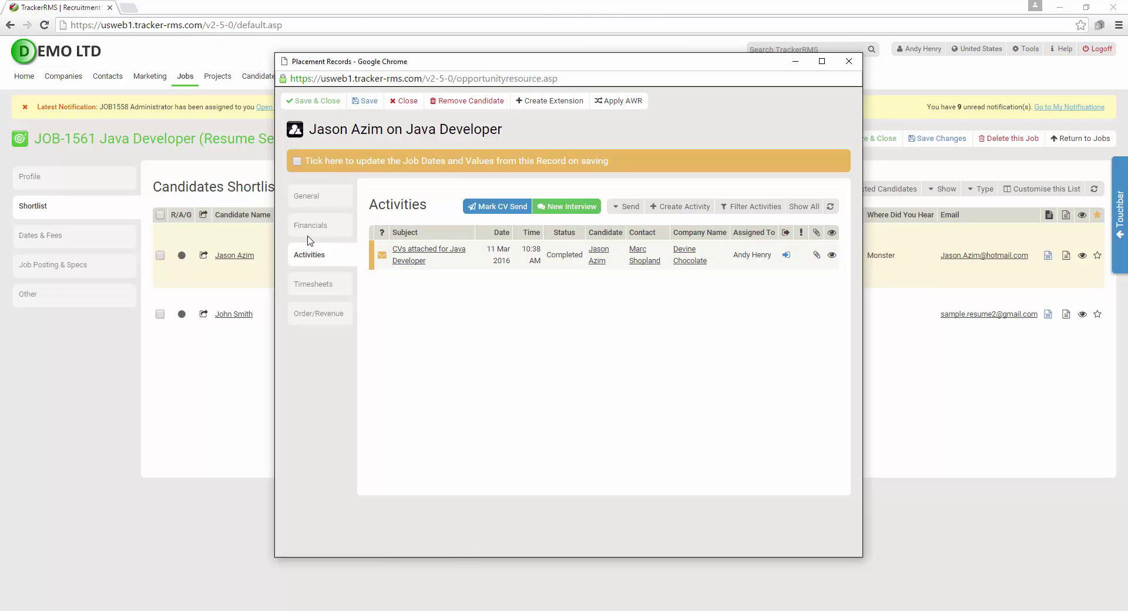
Check the General Status list without changing it, then start a new interview activity
click(308, 198)
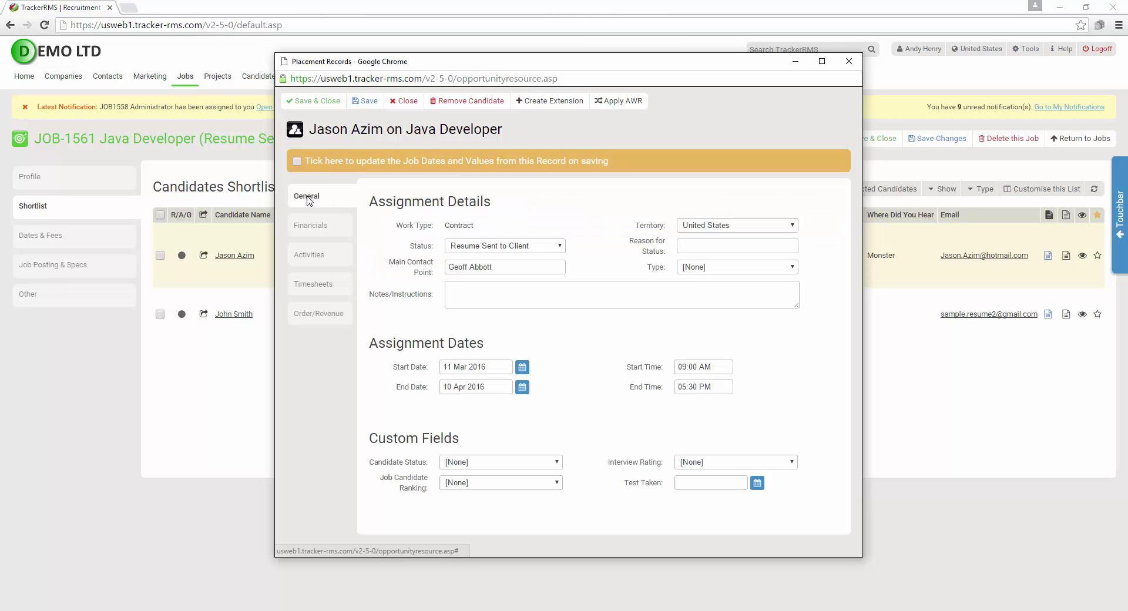
click(492, 246)
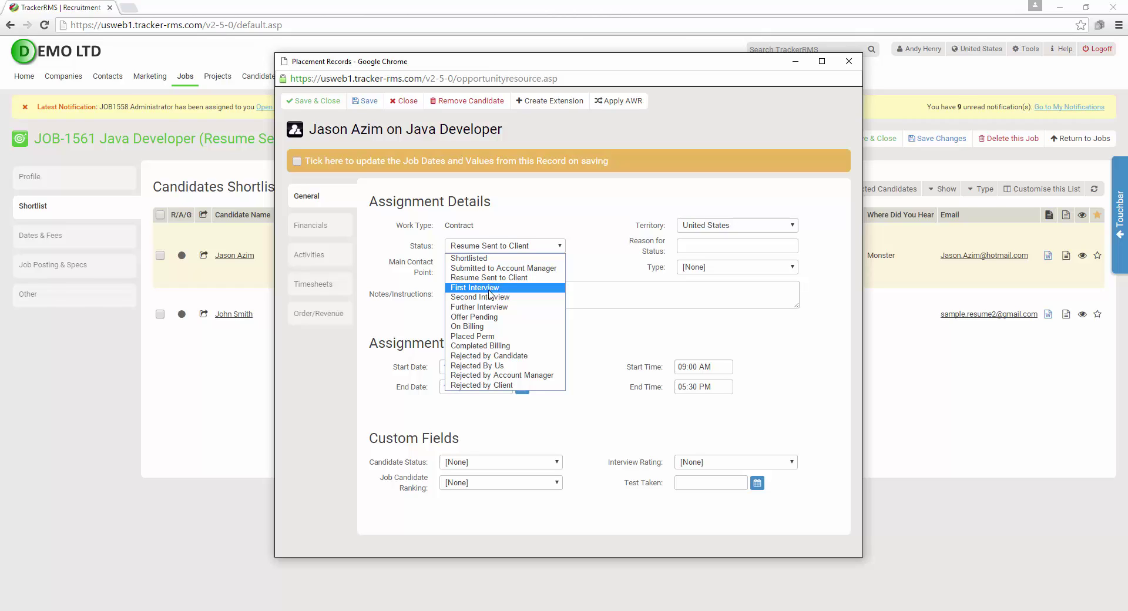
click(412, 284)
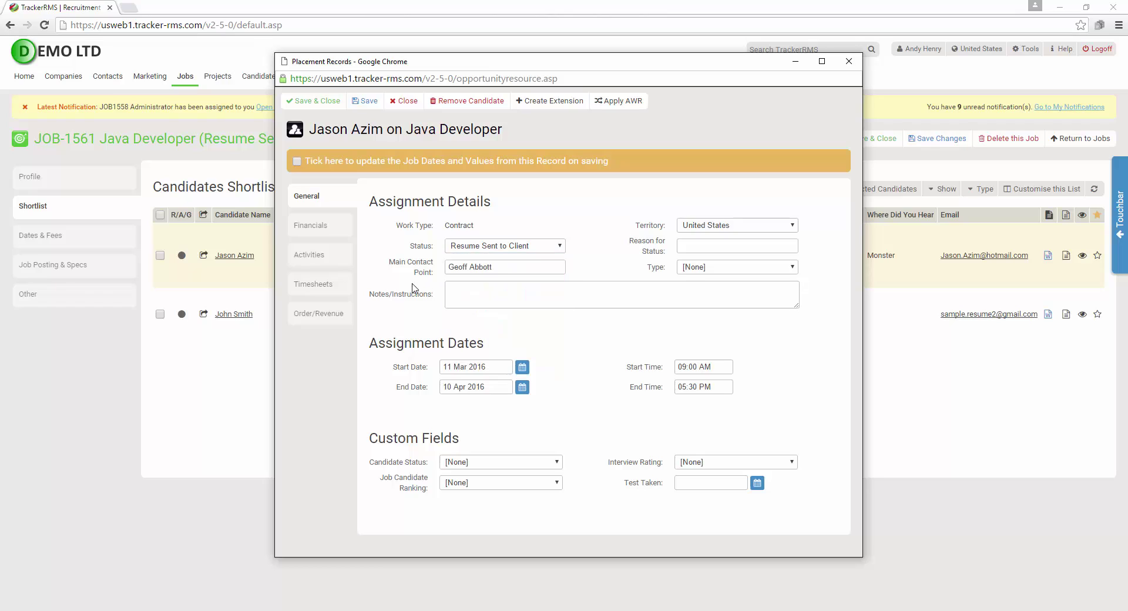
click(321, 257)
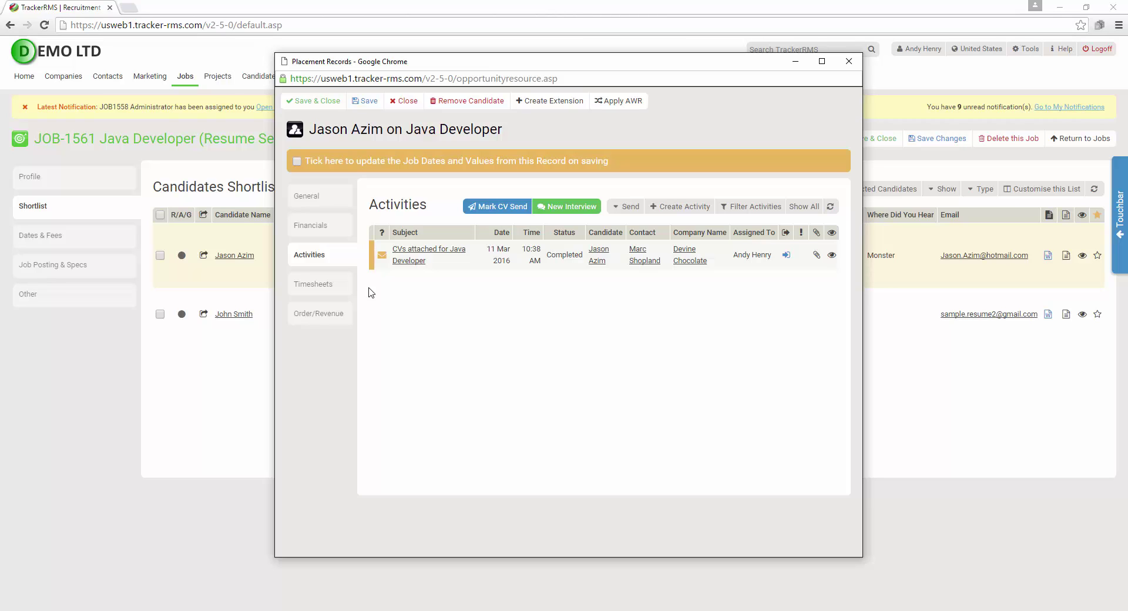
click(563, 209)
Set the interview time to 11:30 AM–12:00 PM on 11 Mar 2016
drag(494, 8, 772, 62)
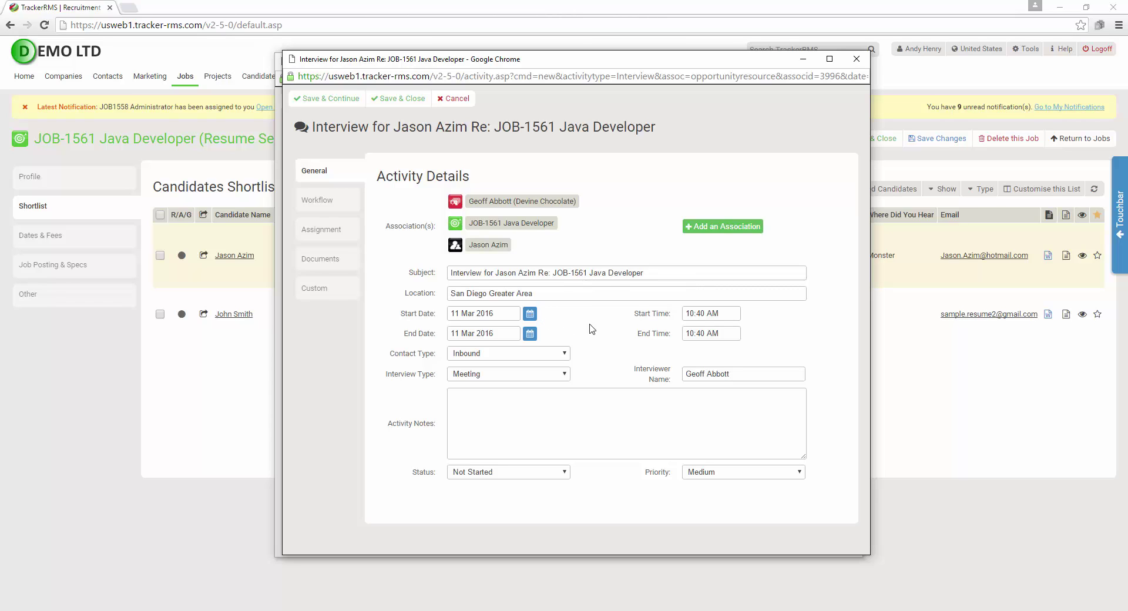
click(714, 315)
click(715, 378)
click(711, 334)
click(715, 386)
Replace the interviewer name, keep the Meeting type, and save the interview with Save & Continue
triple_click(707, 381)
click(509, 373)
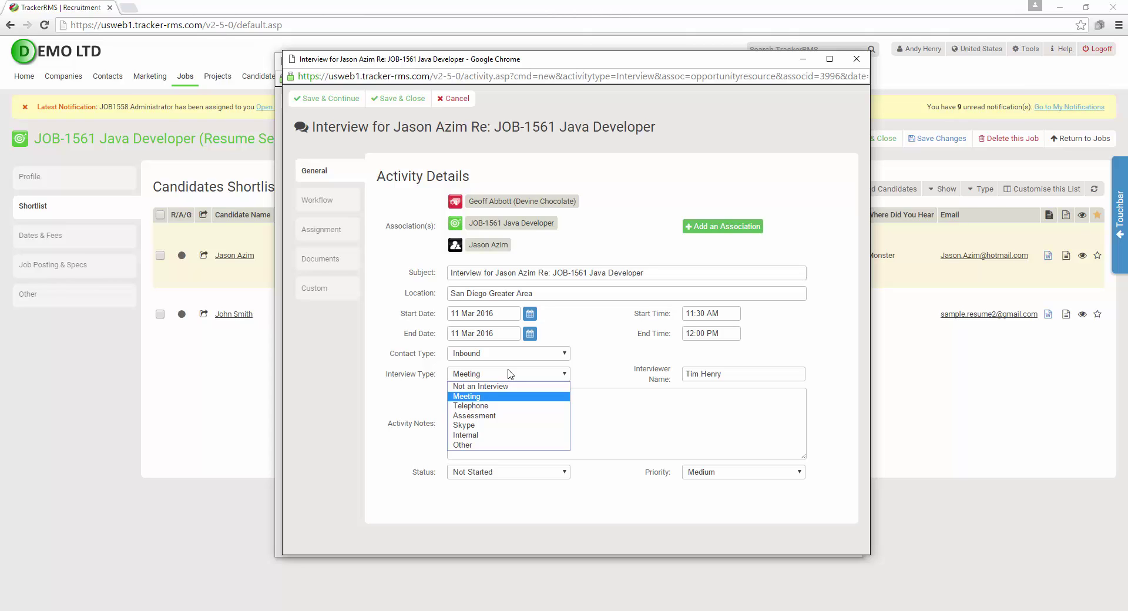
click(413, 389)
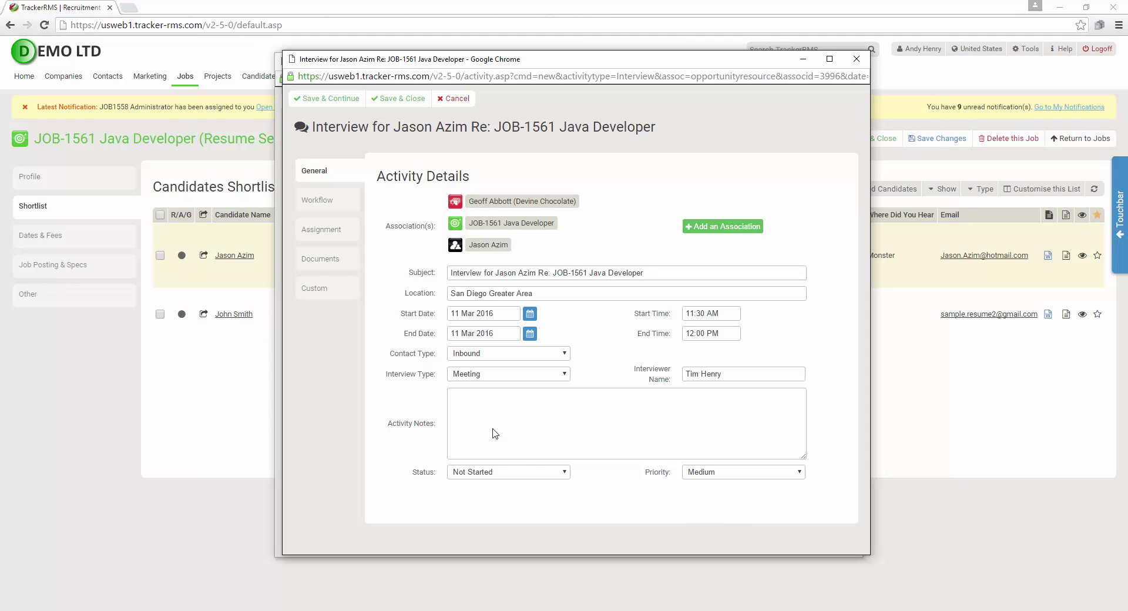
click(327, 100)
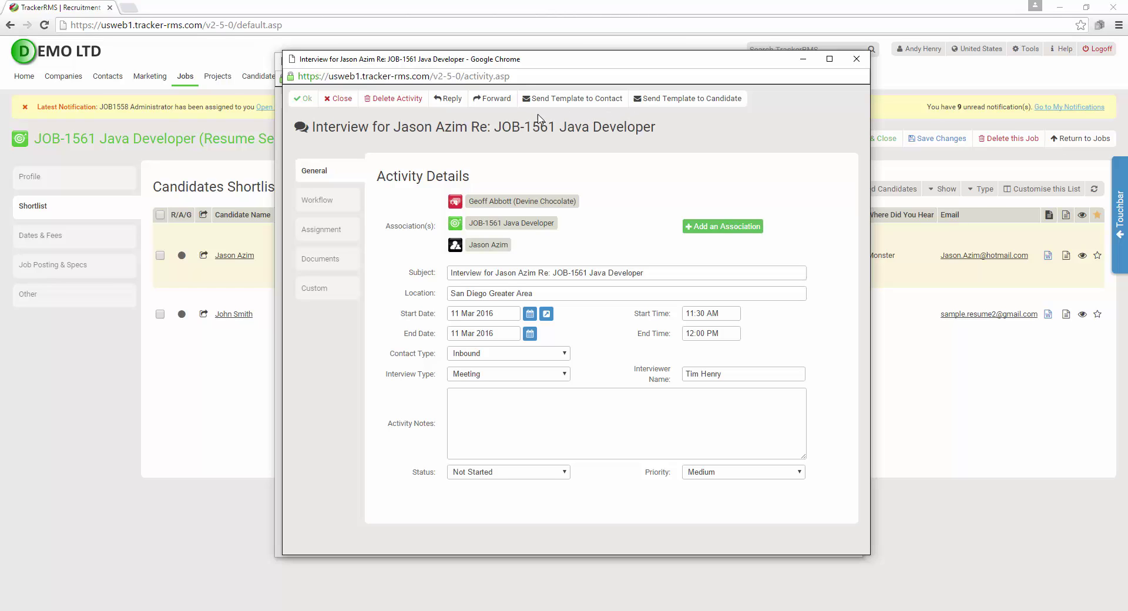
Preview the Candidates template 'Email - Interview confirmation' with Auto-Attach left at [None]
click(699, 106)
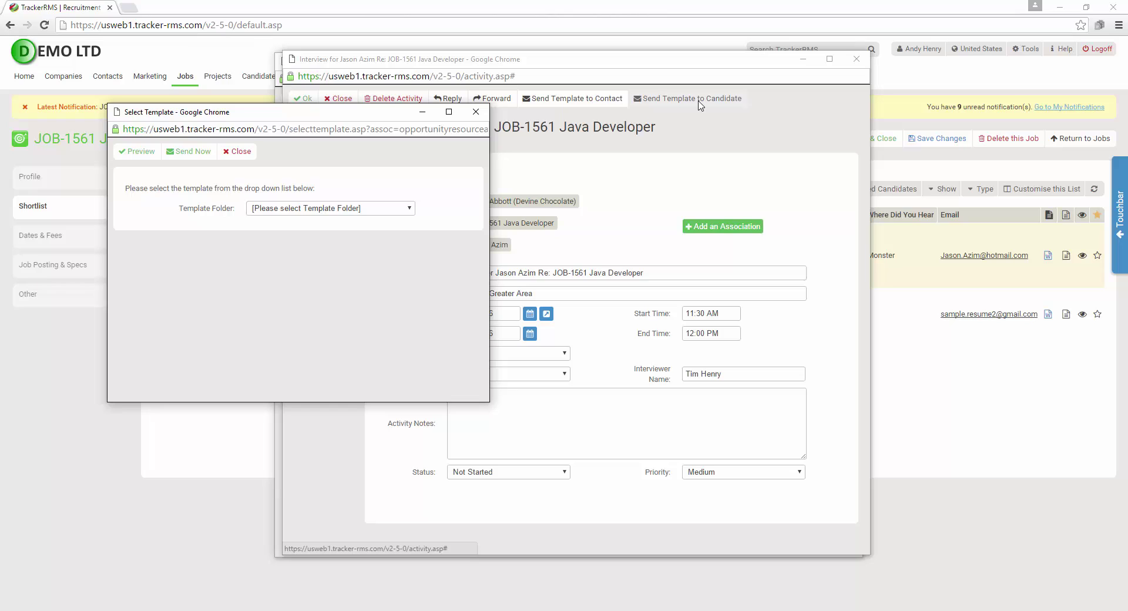
click(321, 211)
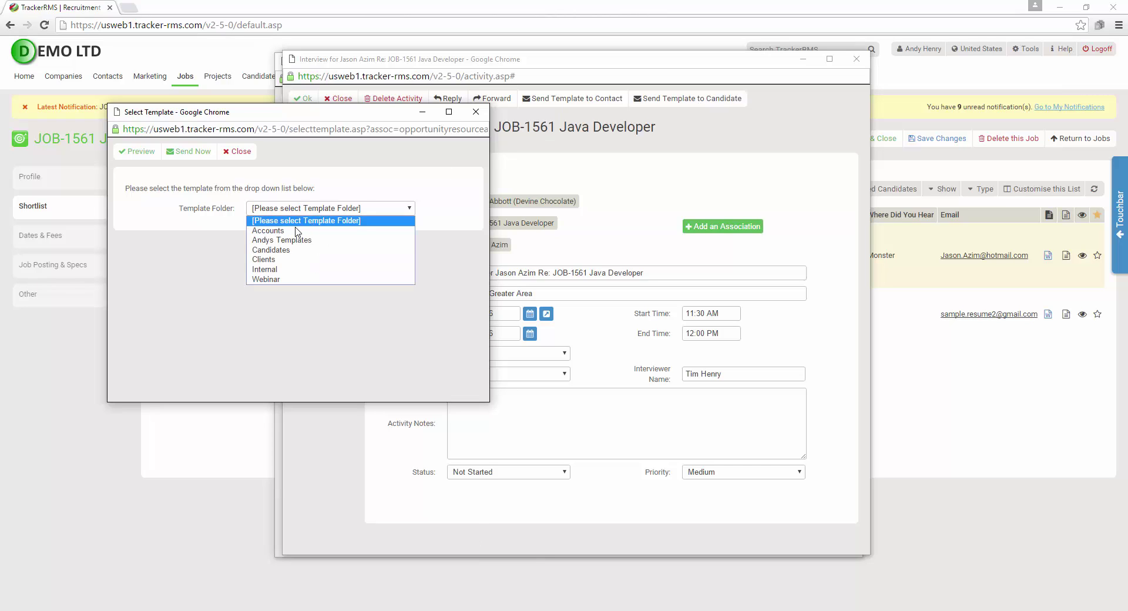
click(276, 249)
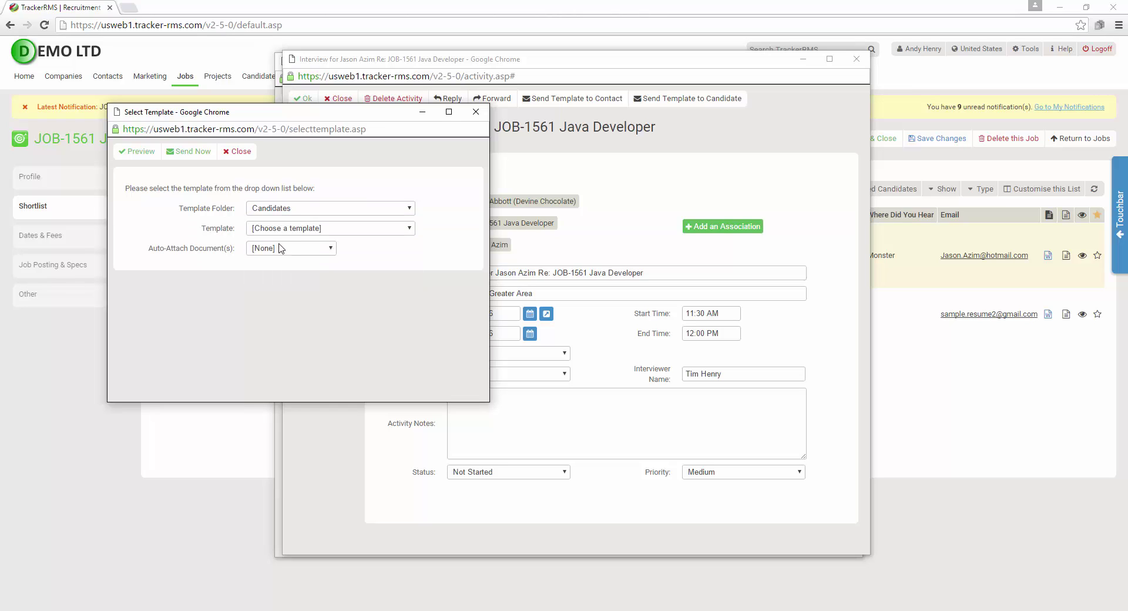
click(284, 230)
click(282, 251)
click(296, 251)
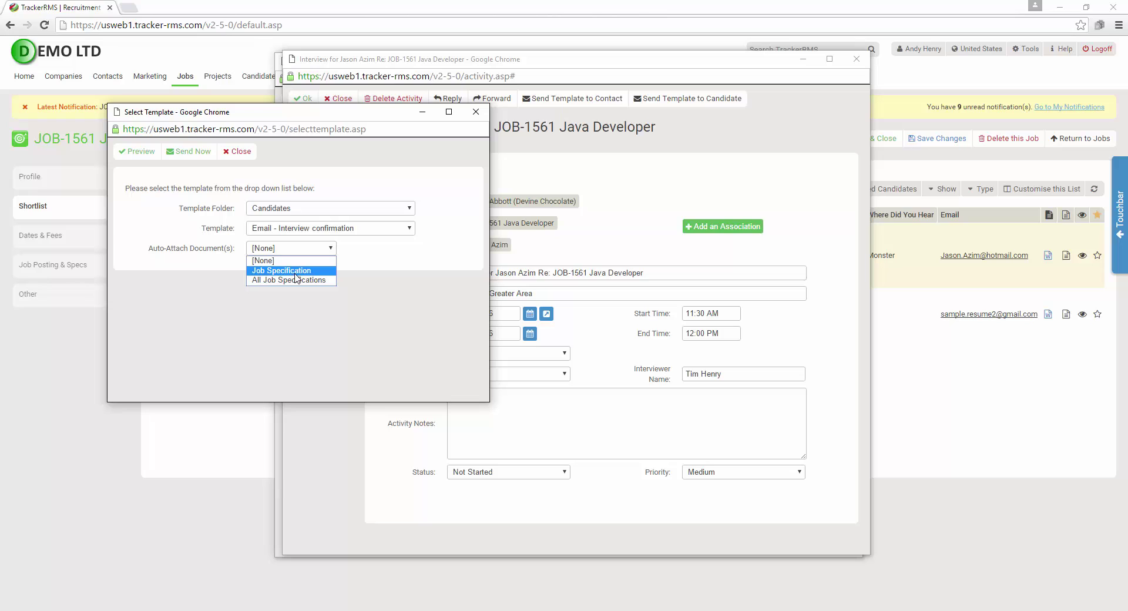
click(355, 280)
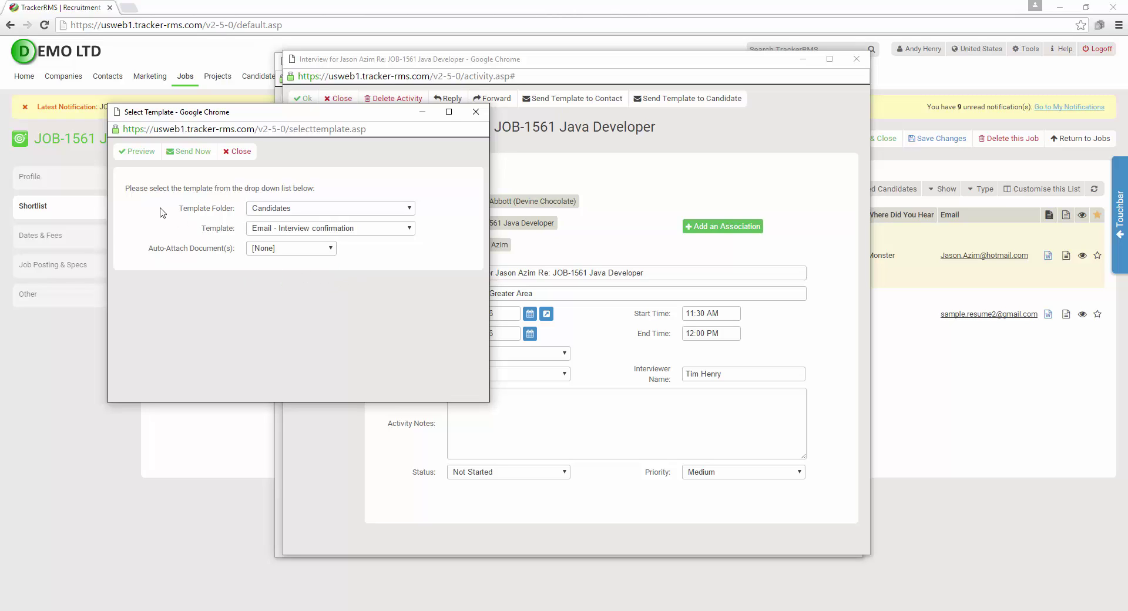
click(135, 152)
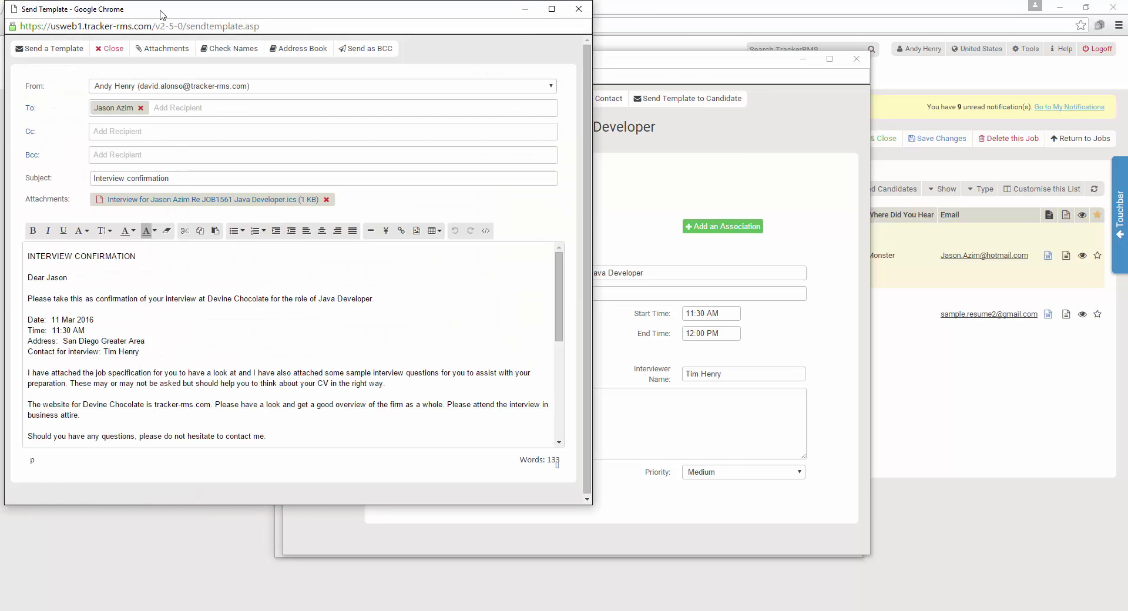
Send the interview confirmation email, confirm the activity, and save and close the placement record
drag(162, 16, 444, 59)
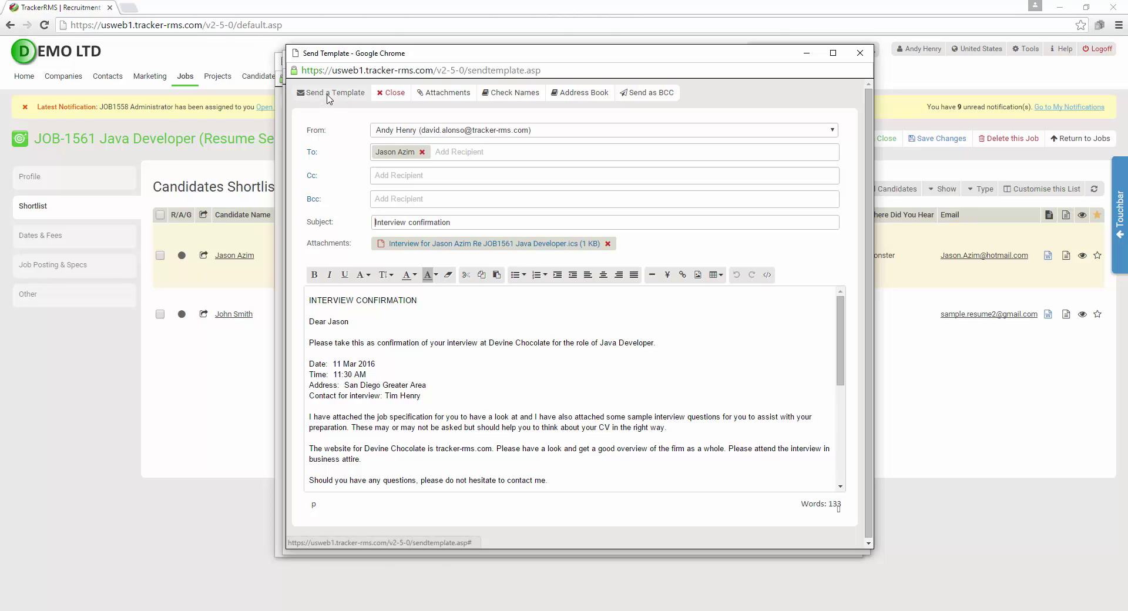
click(362, 99)
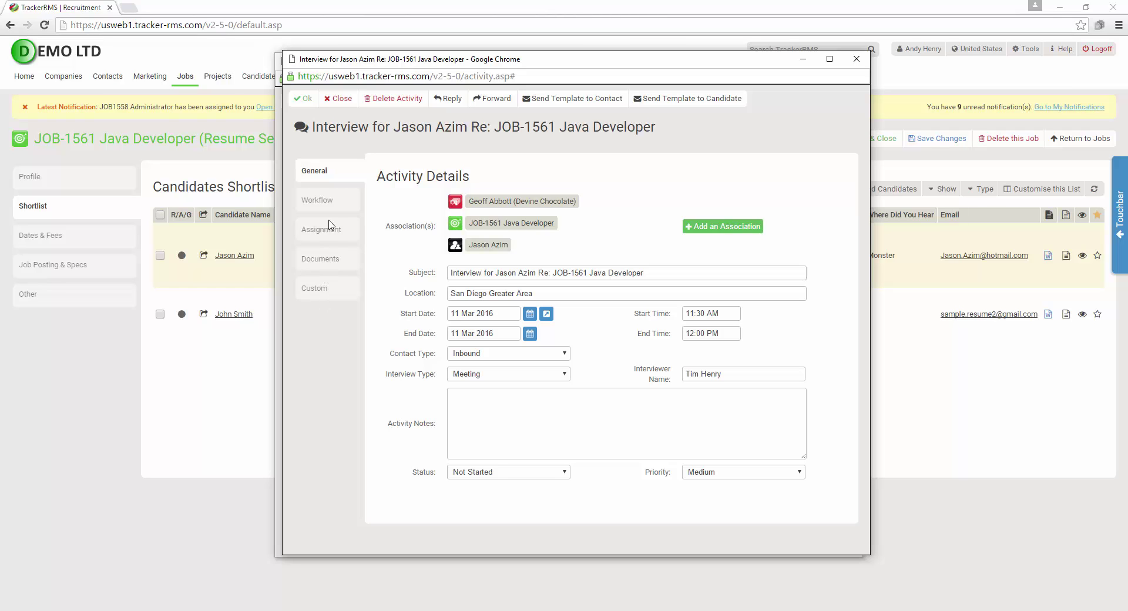
click(305, 103)
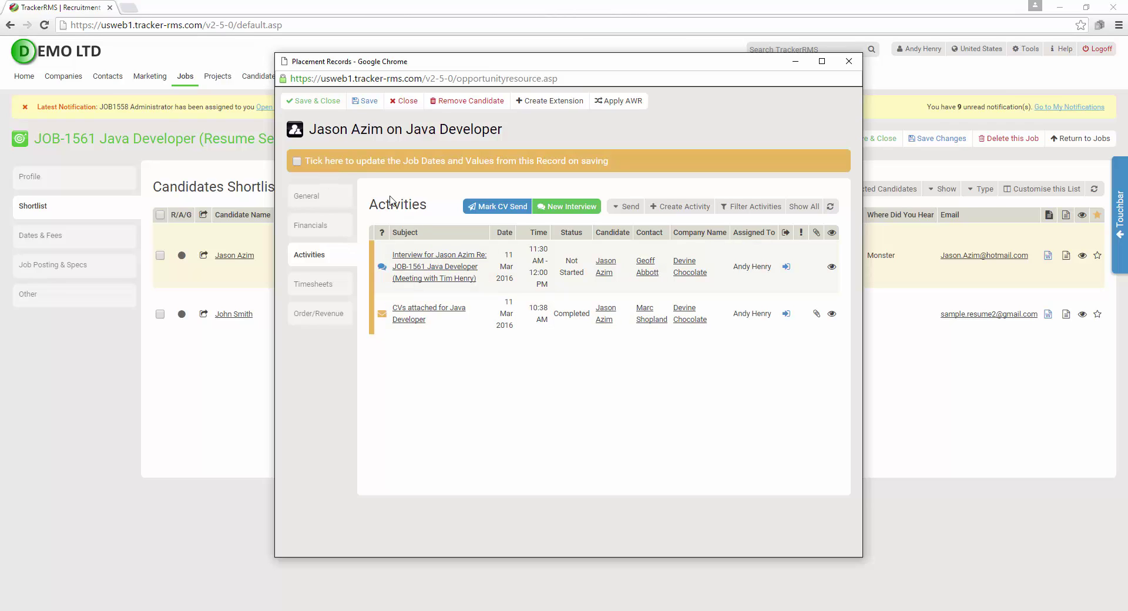
click(324, 103)
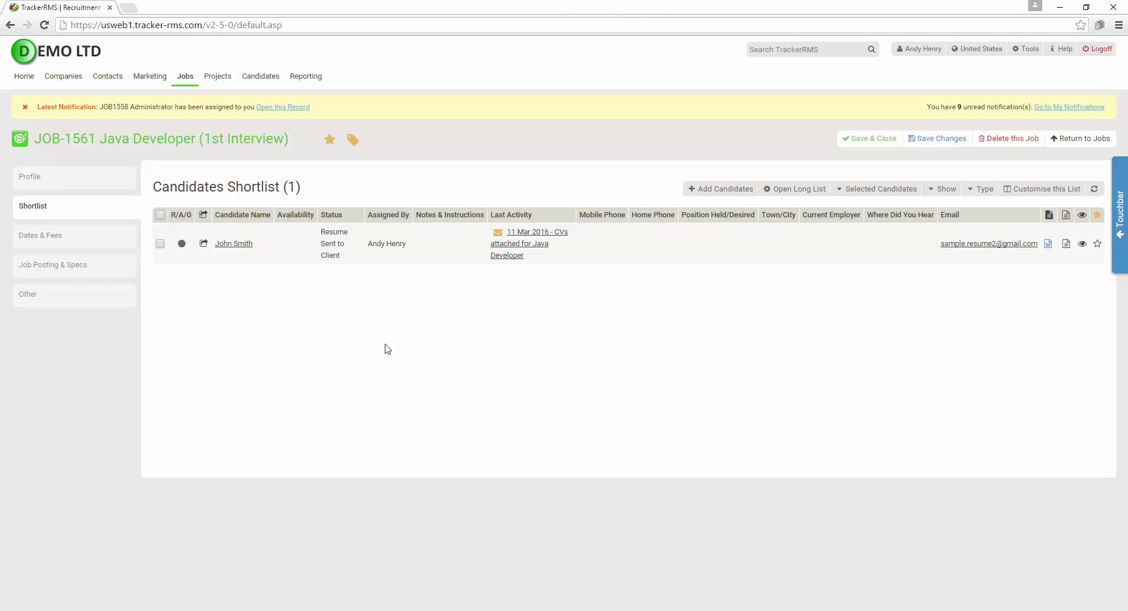
Show [All Candidates] on the shortlist, then refresh the job profile's Activities list
click(944, 194)
click(953, 210)
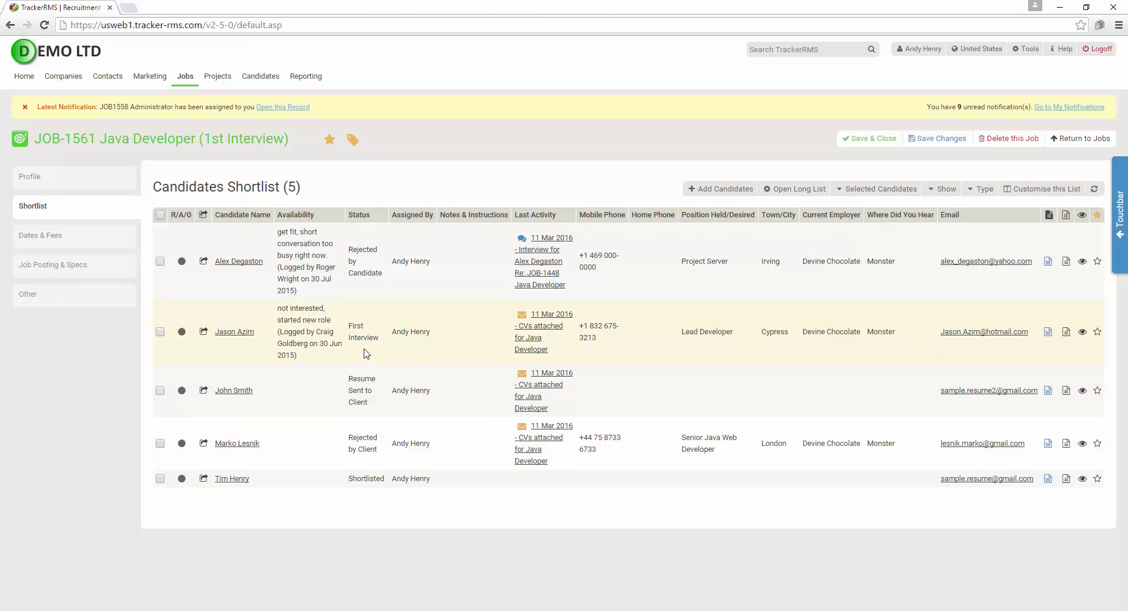
click(78, 242)
click(64, 182)
scroll(88, 213, down, 5)
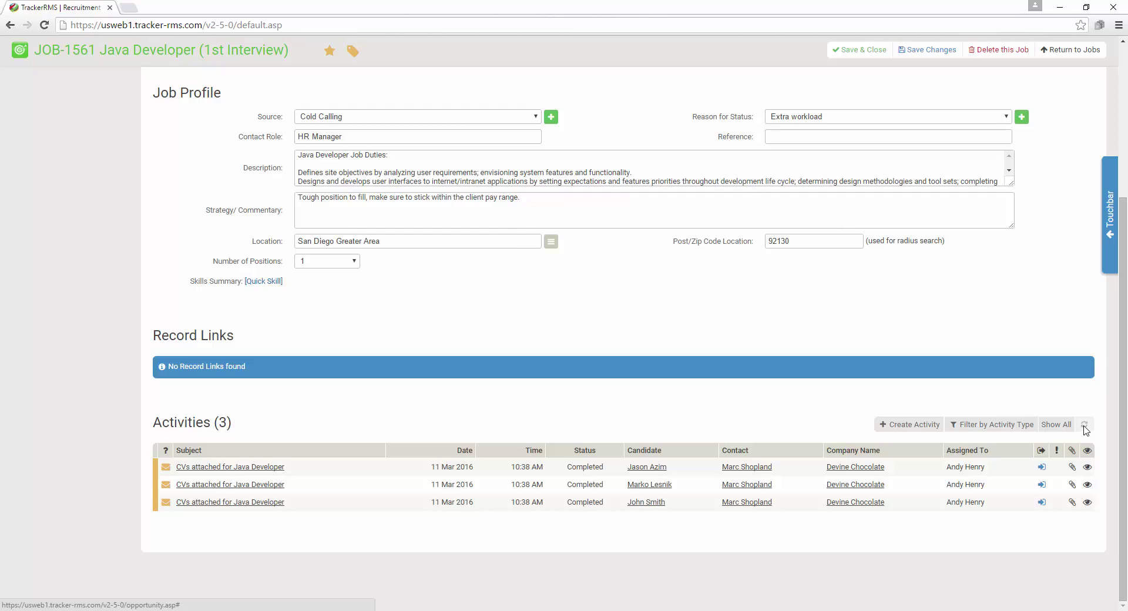
click(1084, 427)
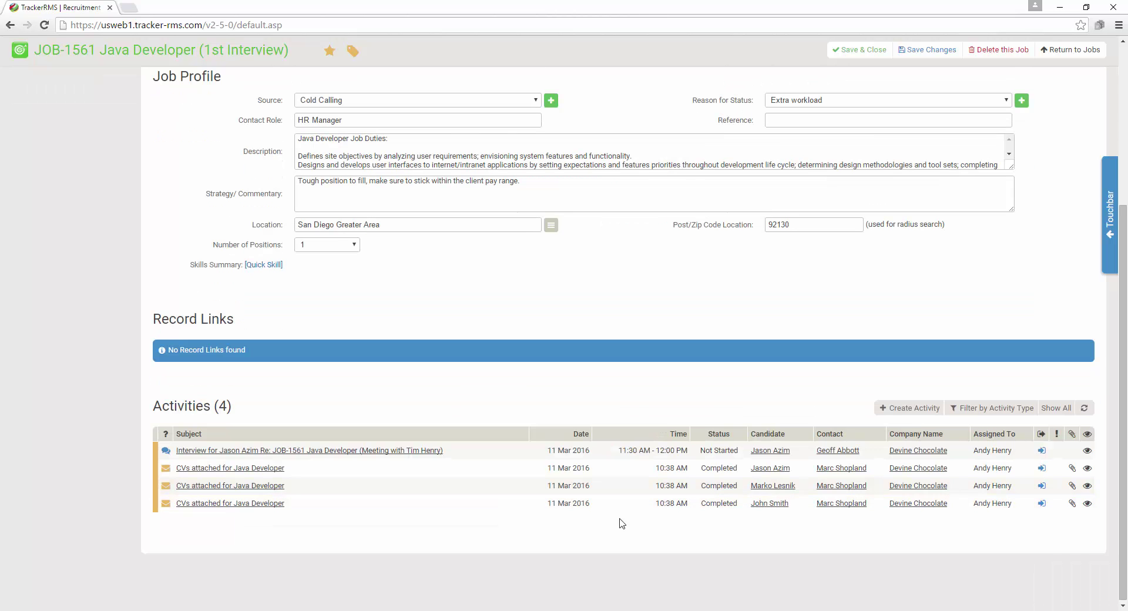
Add the note 'great interview.' to the interview activity and set its status to Completed
click(331, 451)
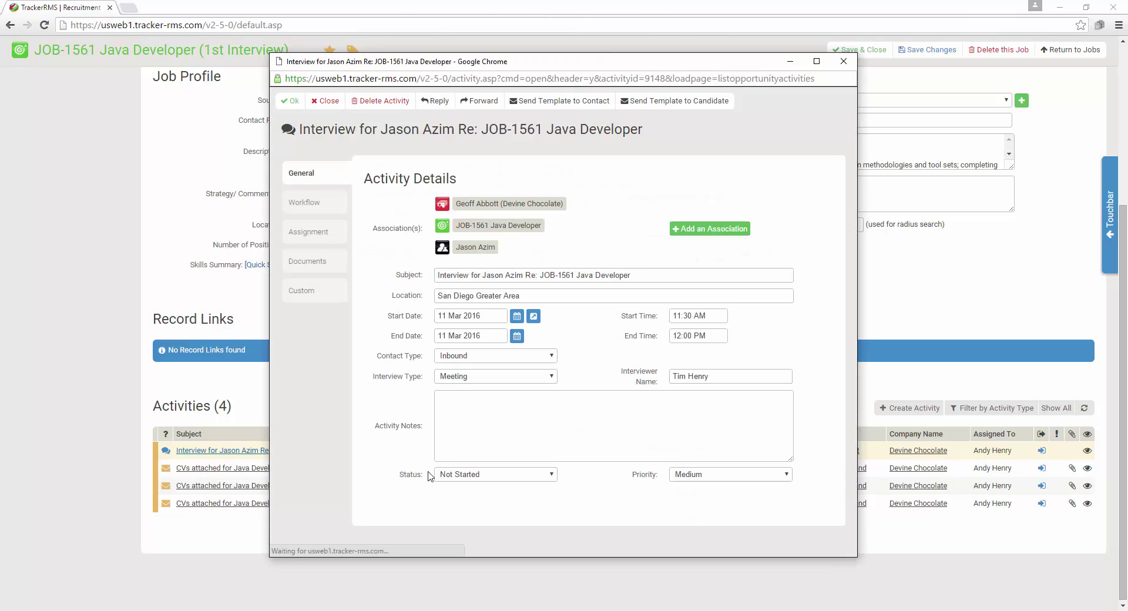
click(605, 408)
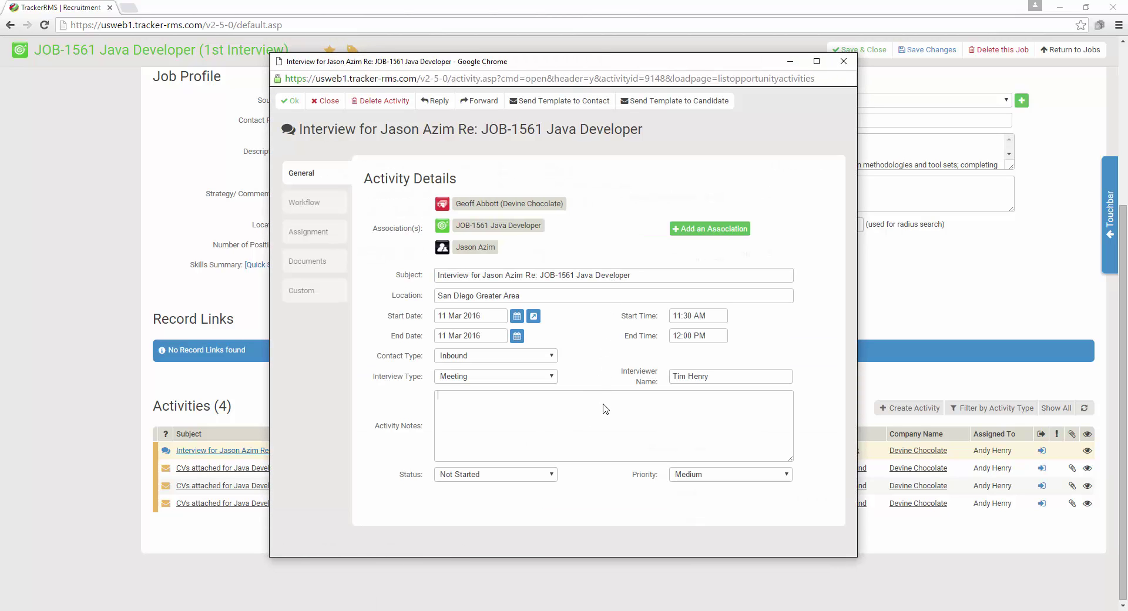
text(great interview.)
click(484, 475)
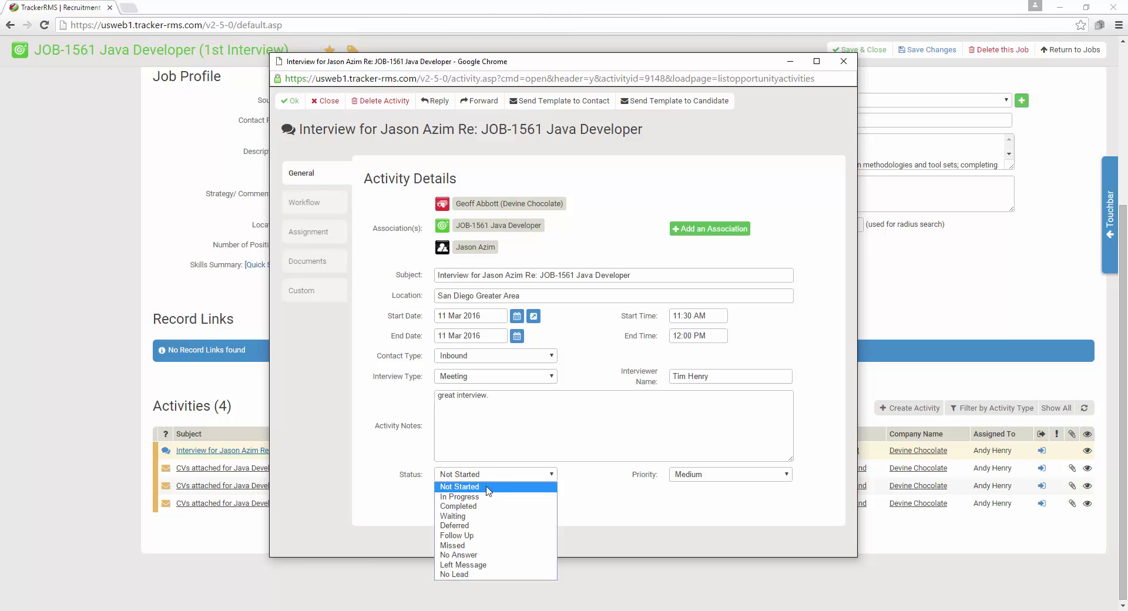
click(483, 507)
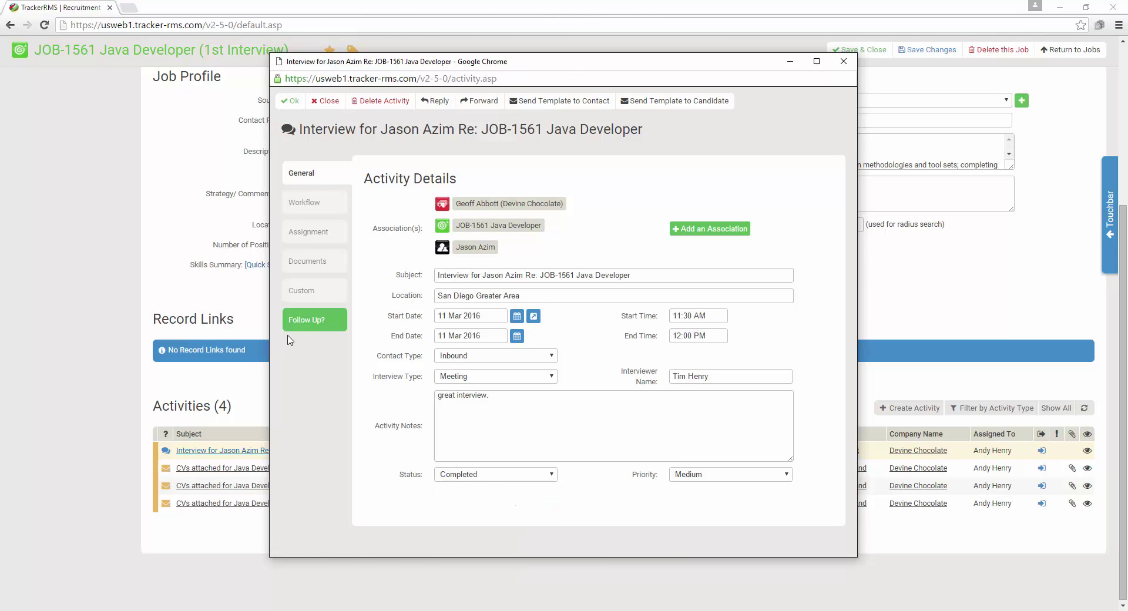
Create a Telephone follow-up for 14 Mar 2016 titled 'check in after weekend.' and save
click(317, 321)
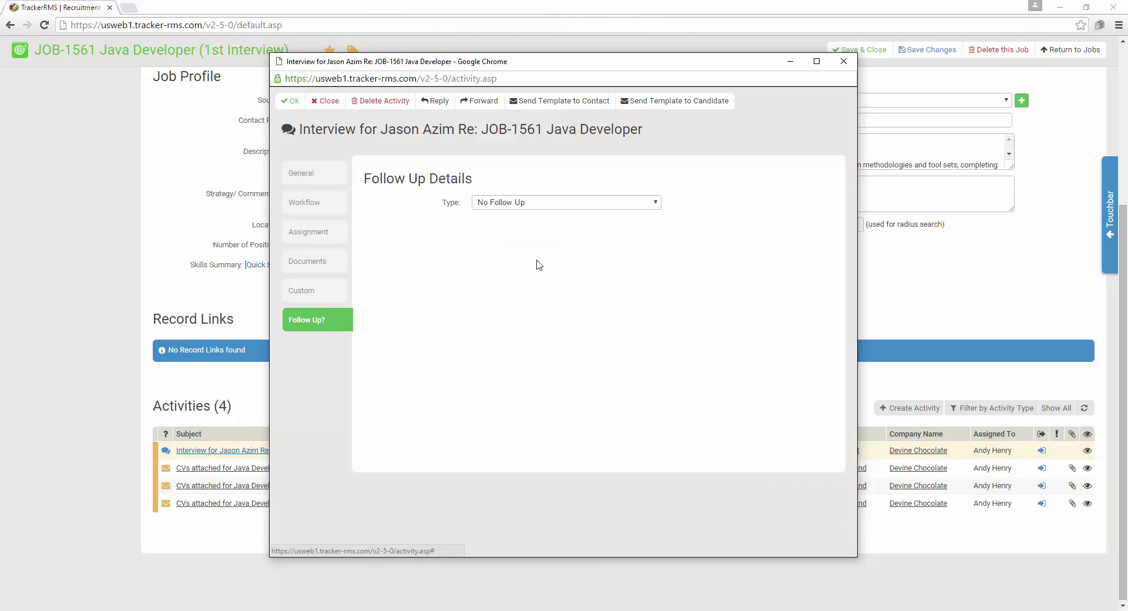
click(574, 203)
click(565, 254)
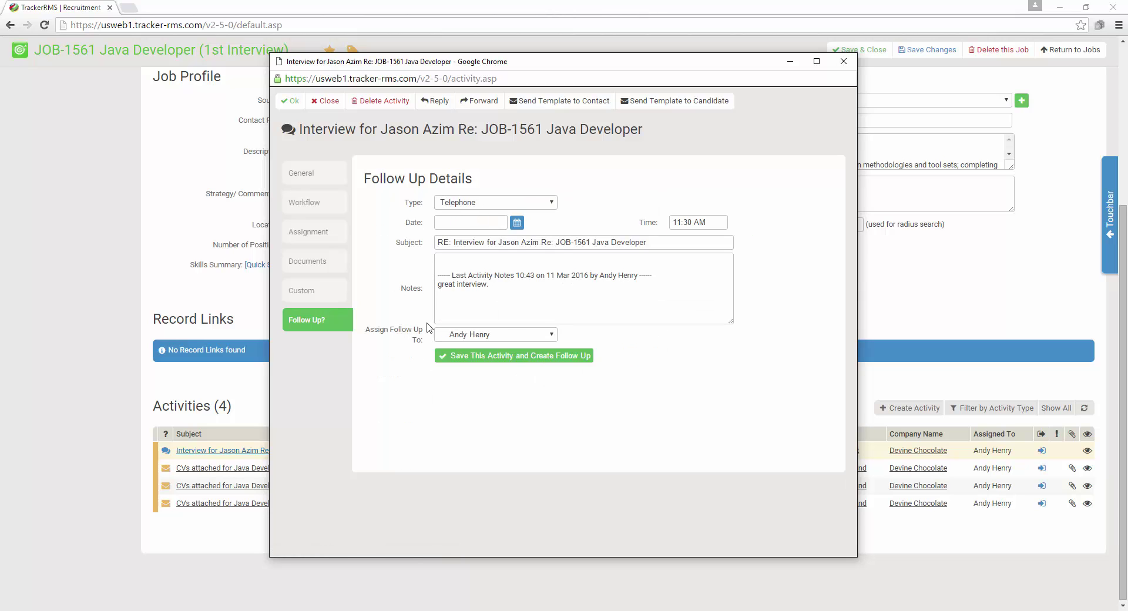
click(517, 223)
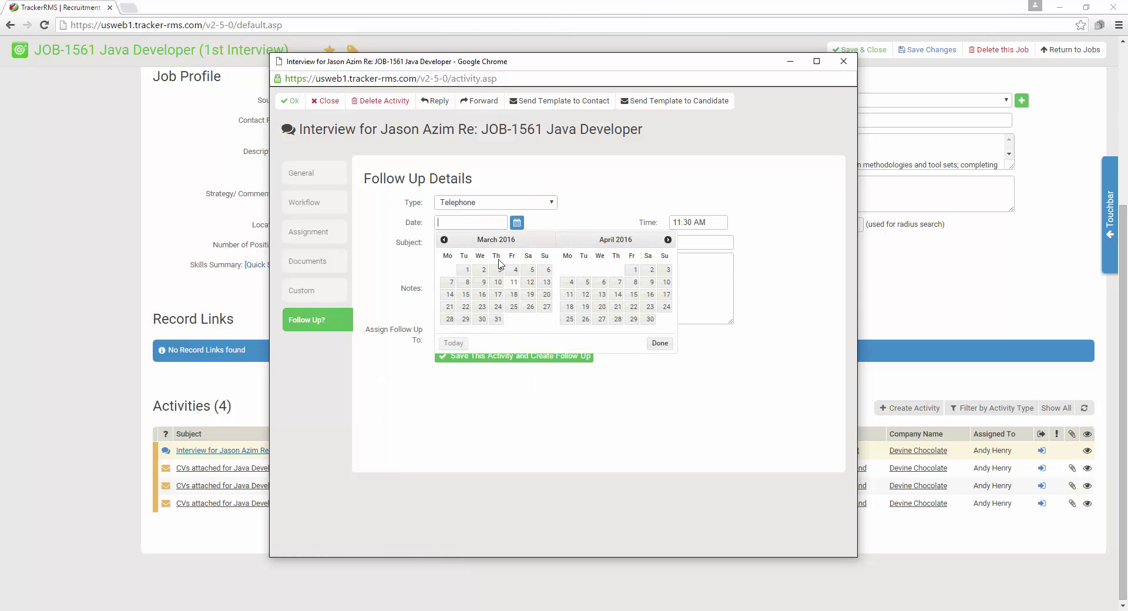
click(450, 294)
drag(675, 244, 503, 243)
drag(653, 244, 332, 252)
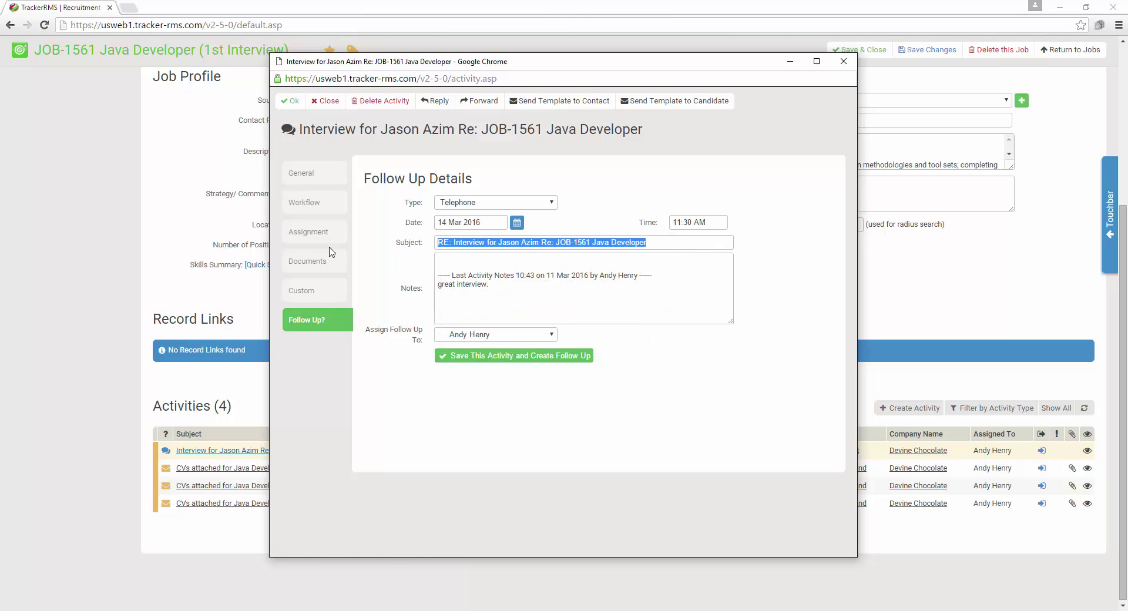
text(check in a)
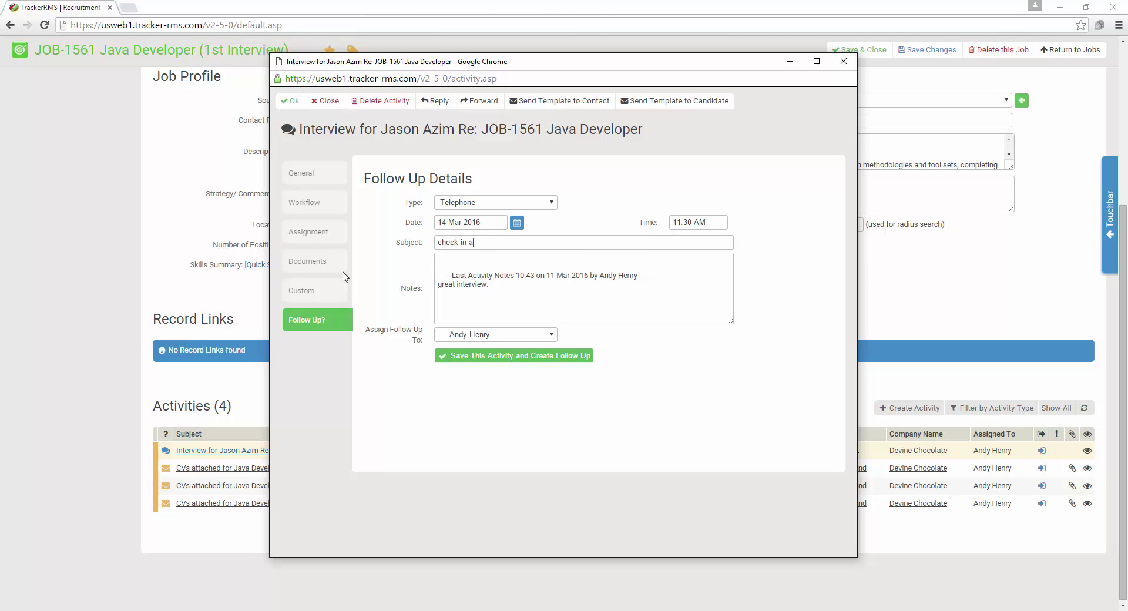
text(fter weekend.)
click(495, 357)
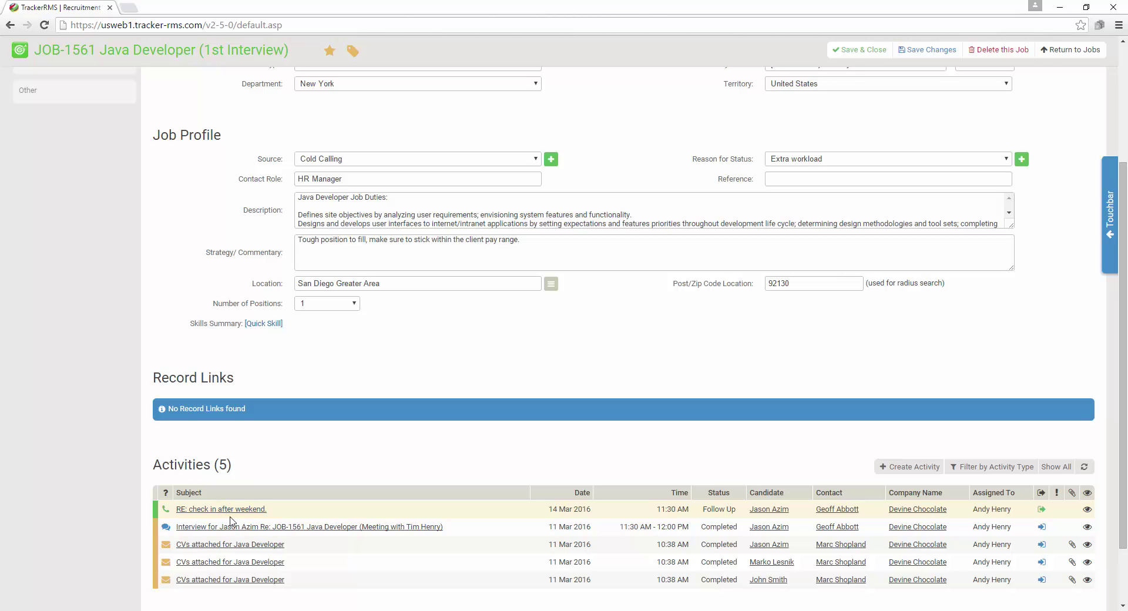
Open the JOB-1561 shortlist and the Lead Developer candidate's placement activities
scroll(238, 522, up, 4)
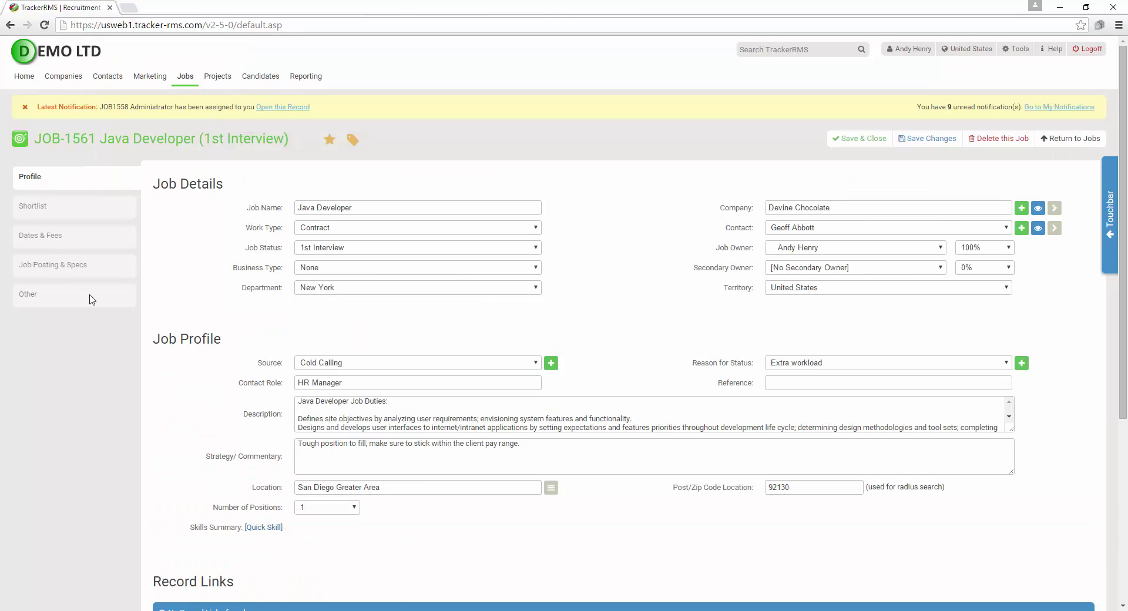
click(74, 209)
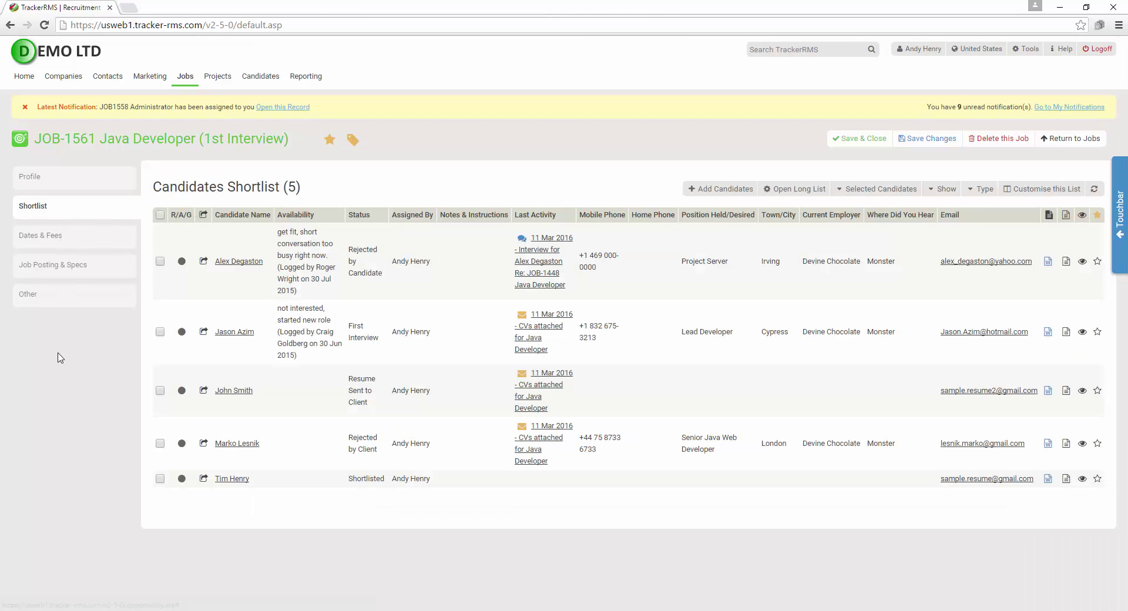
click(235, 332)
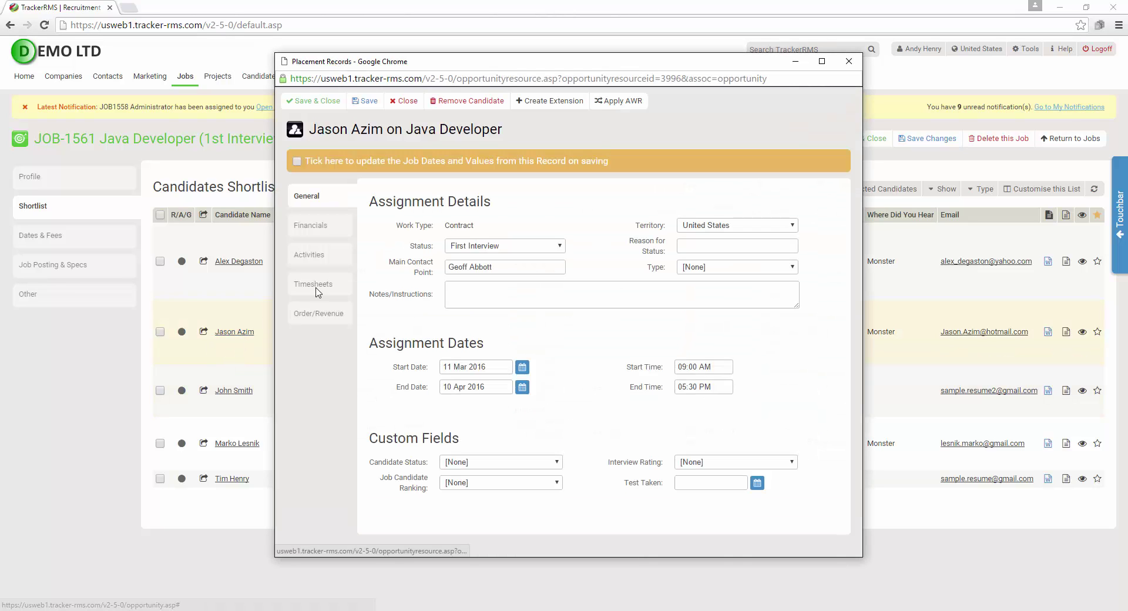
click(323, 255)
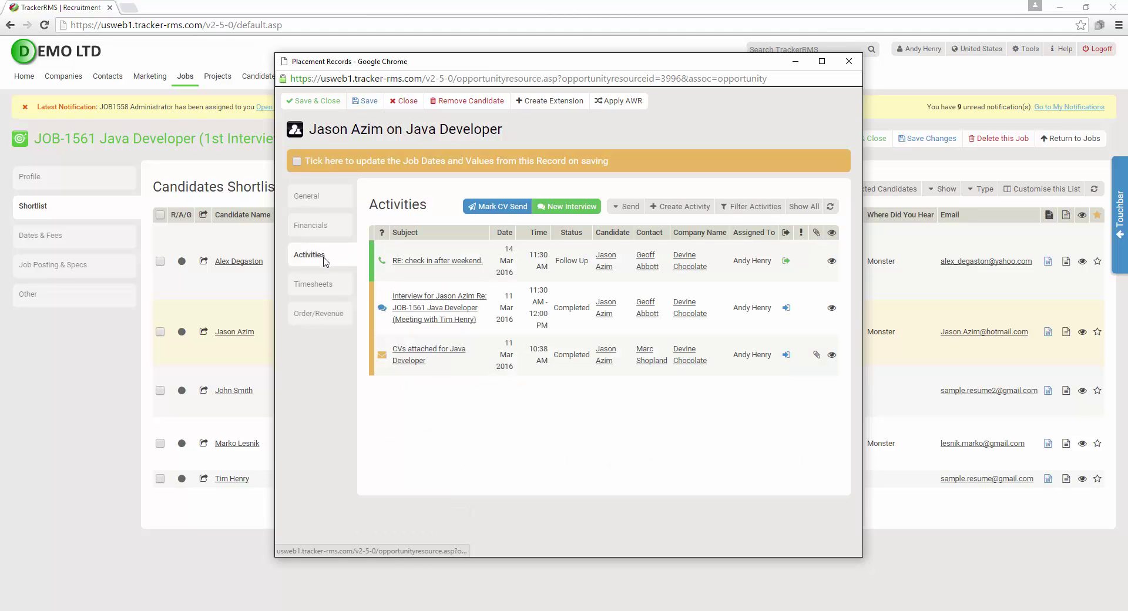
Create and save a second interview activity, then save and close the placement record
click(564, 209)
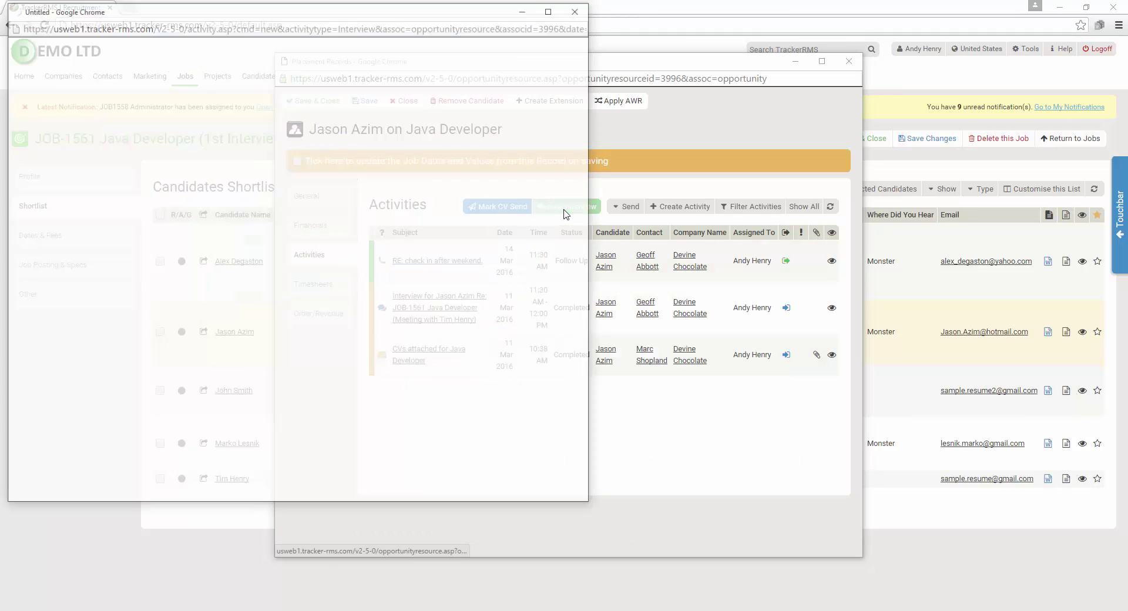
drag(455, 12, 726, 60)
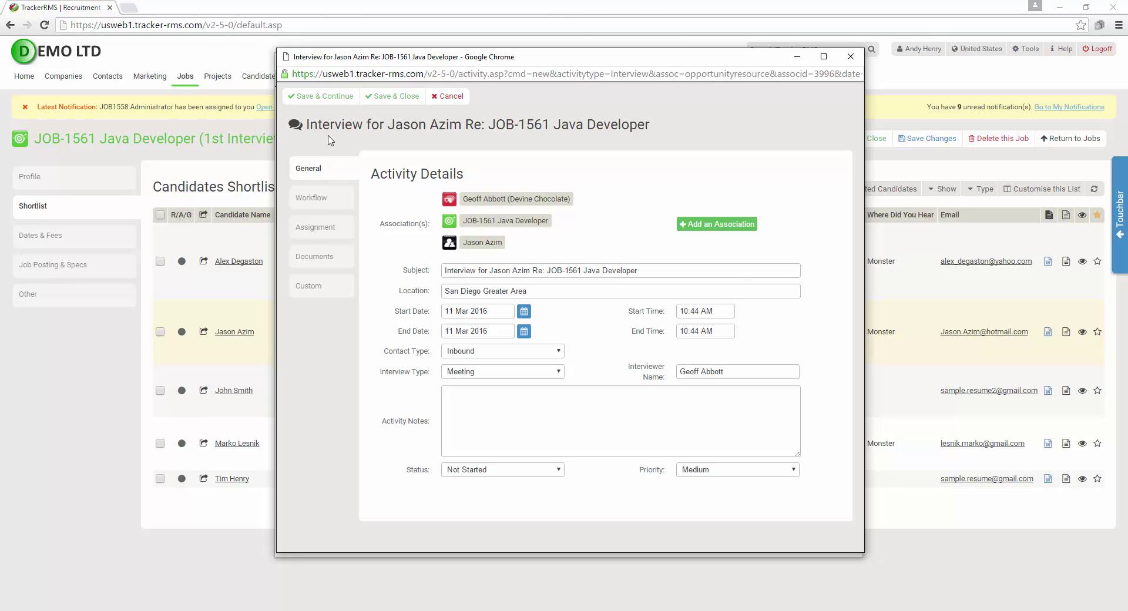
click(328, 100)
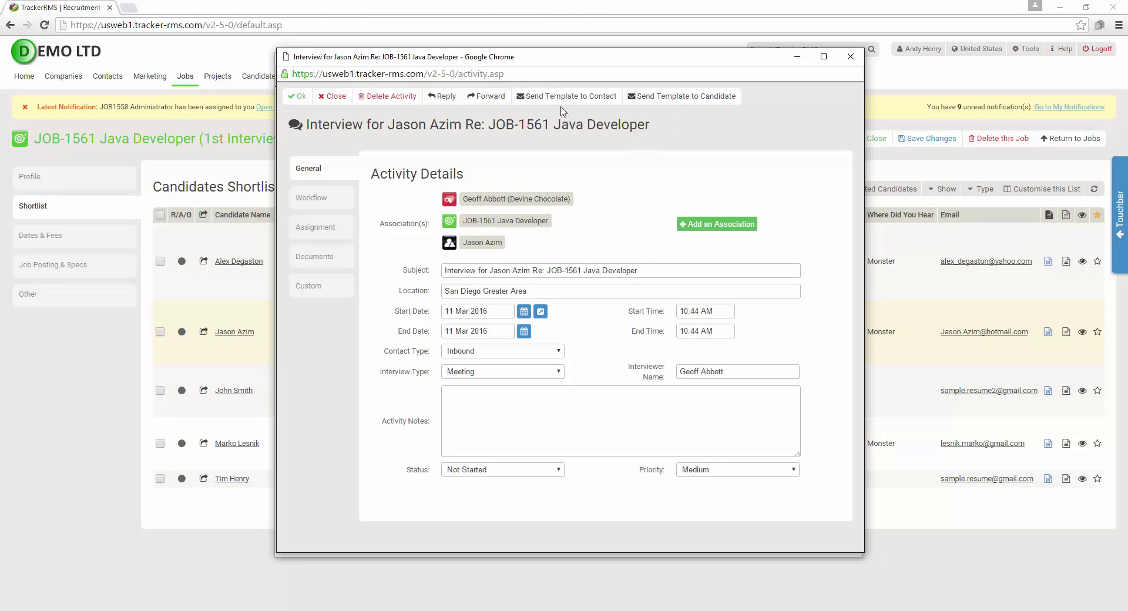
click(298, 99)
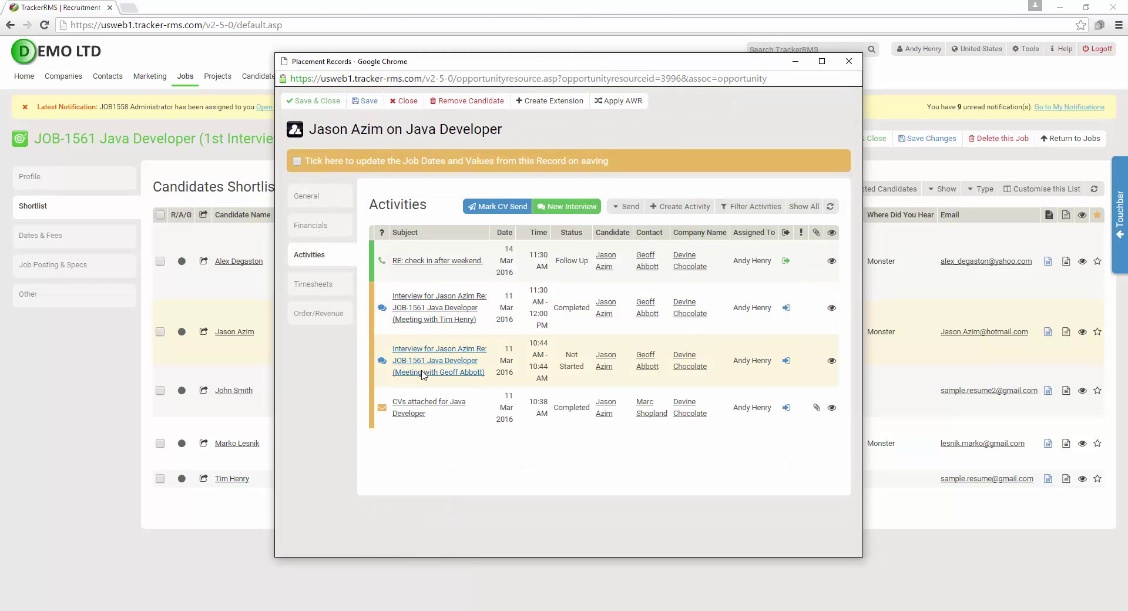
click(320, 103)
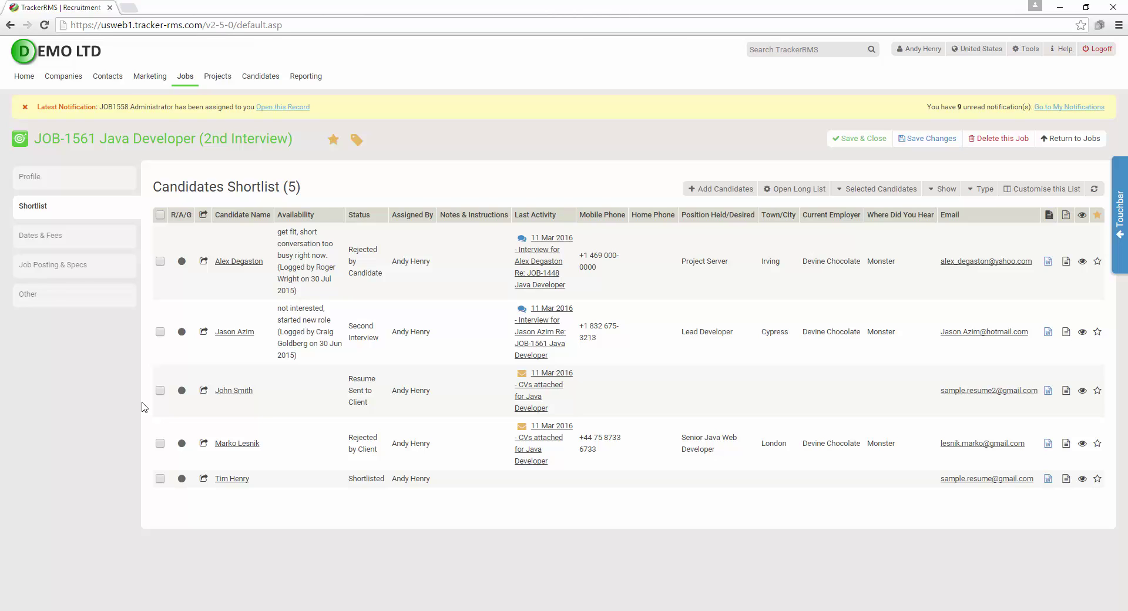
Open the candidate's placement financials and set pay rate 45 and charge rate 72
click(235, 332)
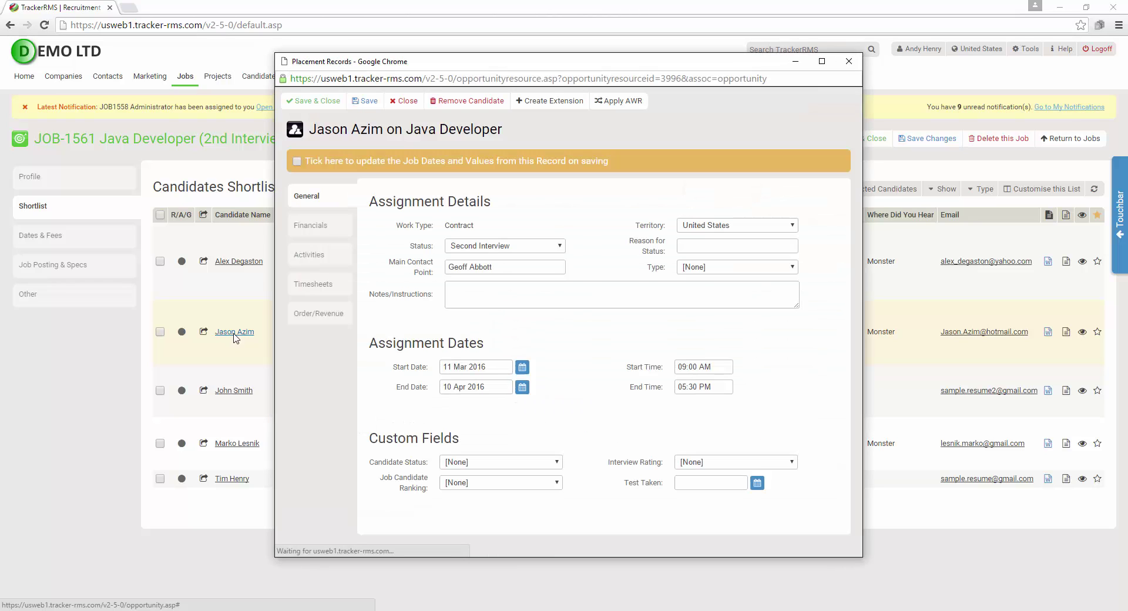
click(326, 226)
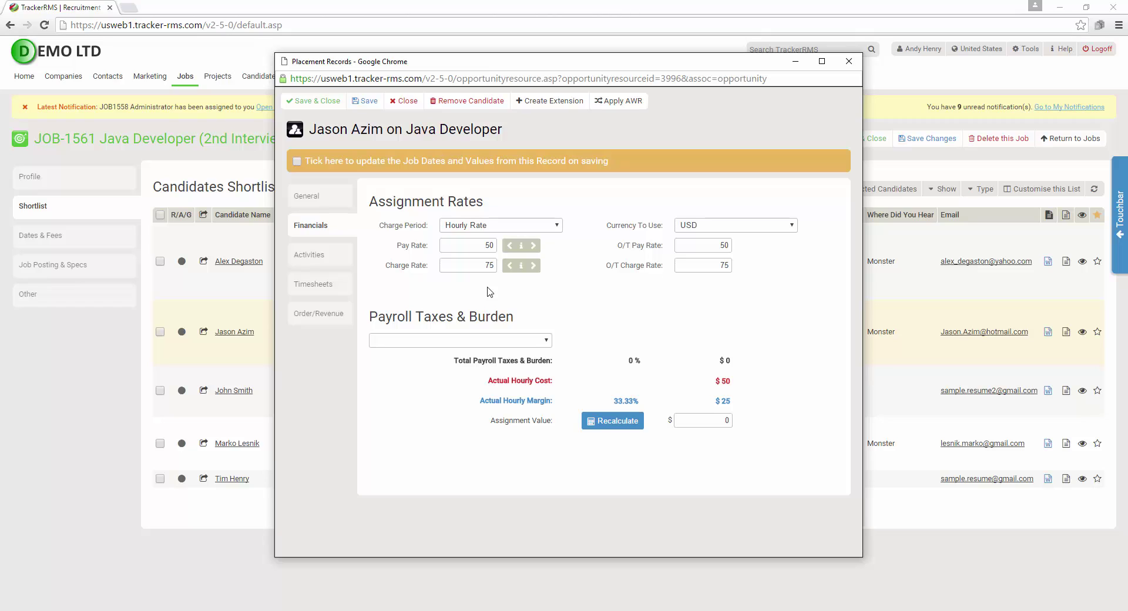
double_click(486, 246)
click(482, 265)
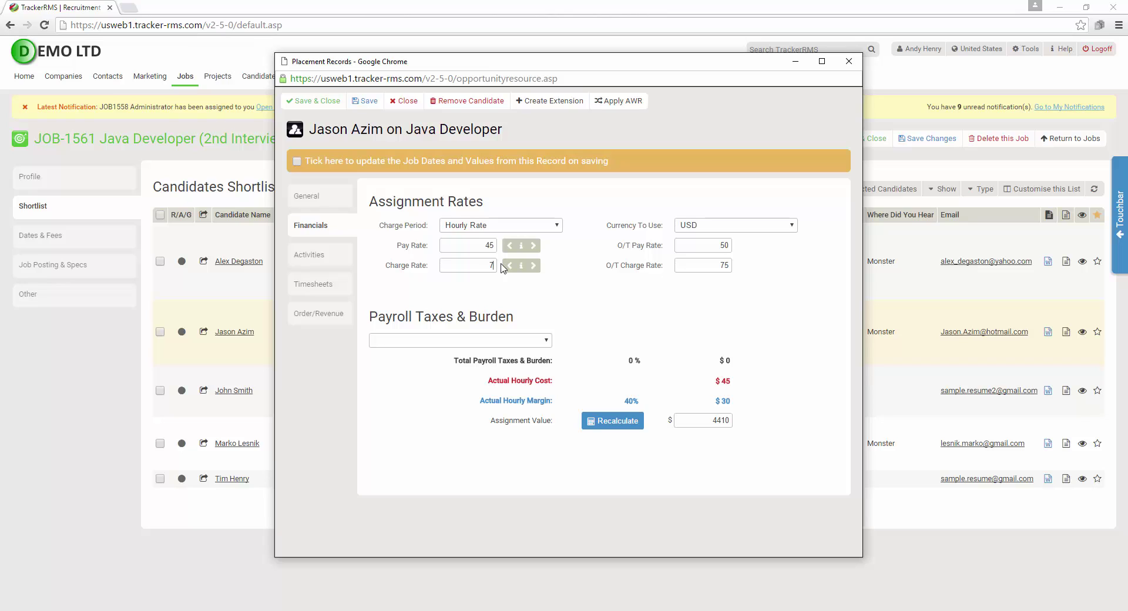
text(2)
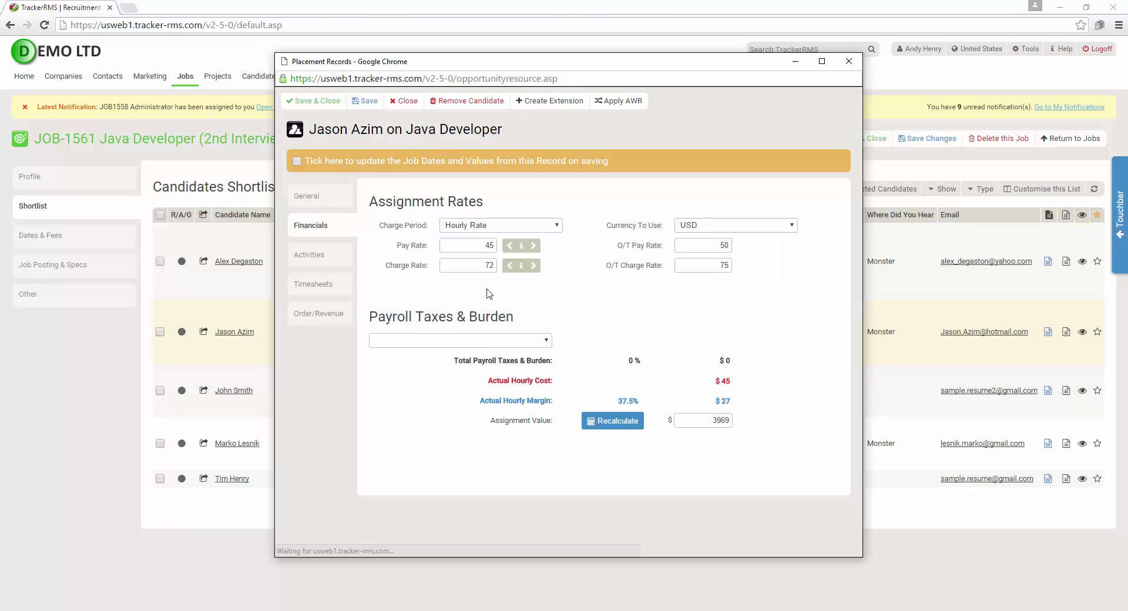
Set the overtime pay rate to 67.5 and overtime charge rate to 108
click(711, 249)
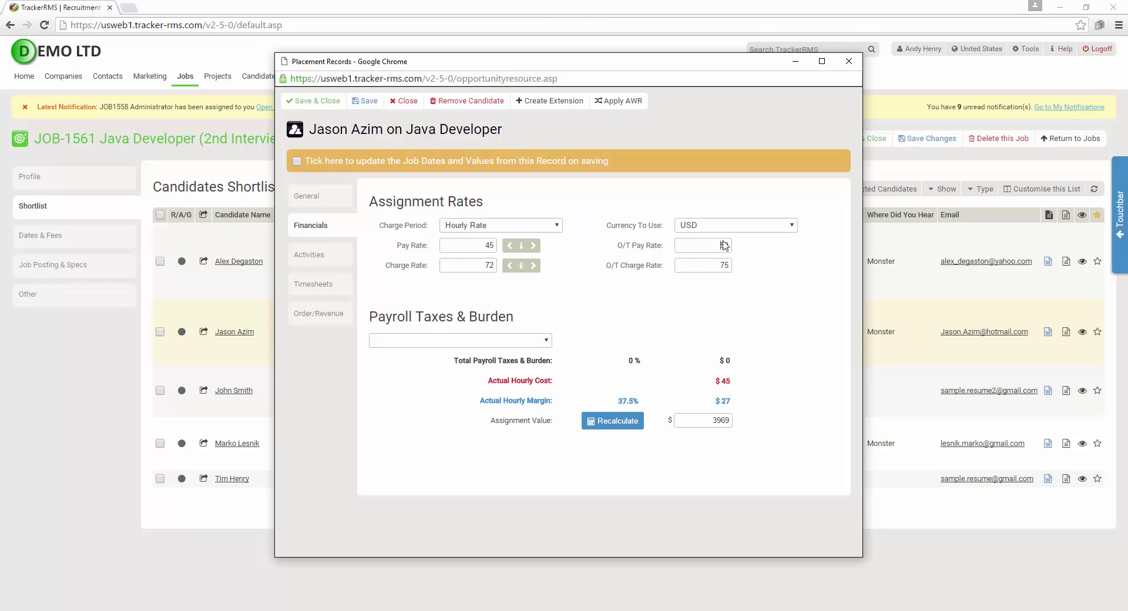
click(710, 267)
click(717, 245)
text(67.5)
click(704, 265)
text(108)
Add State (CA) 8%, Federal Tax and Workers Comp (admin) 0.20% payroll taxes, giving an 18.66% burden
click(458, 342)
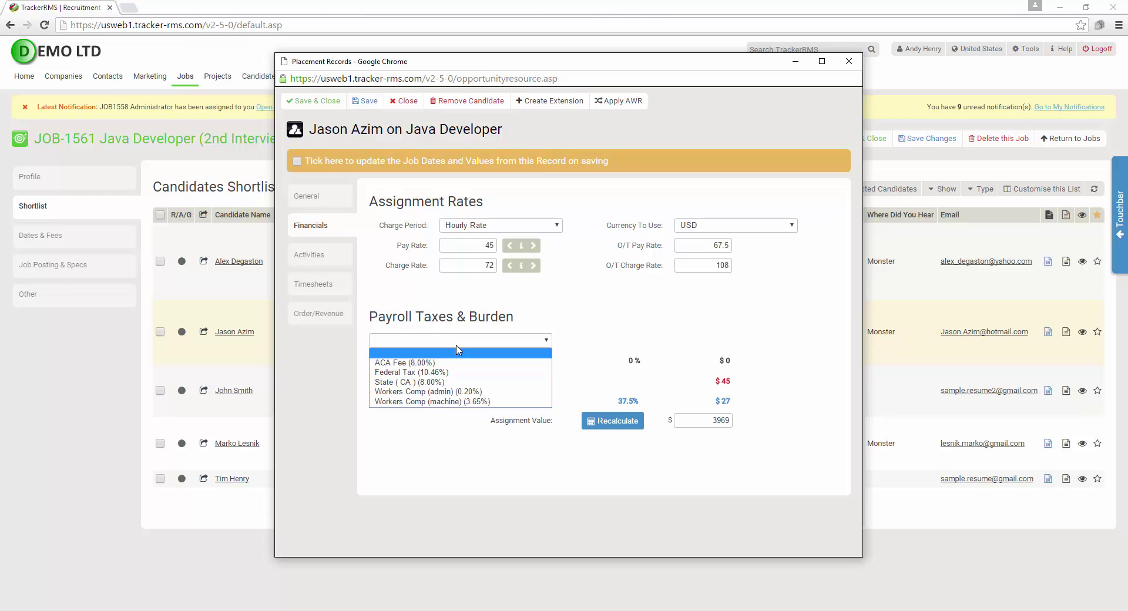
click(432, 383)
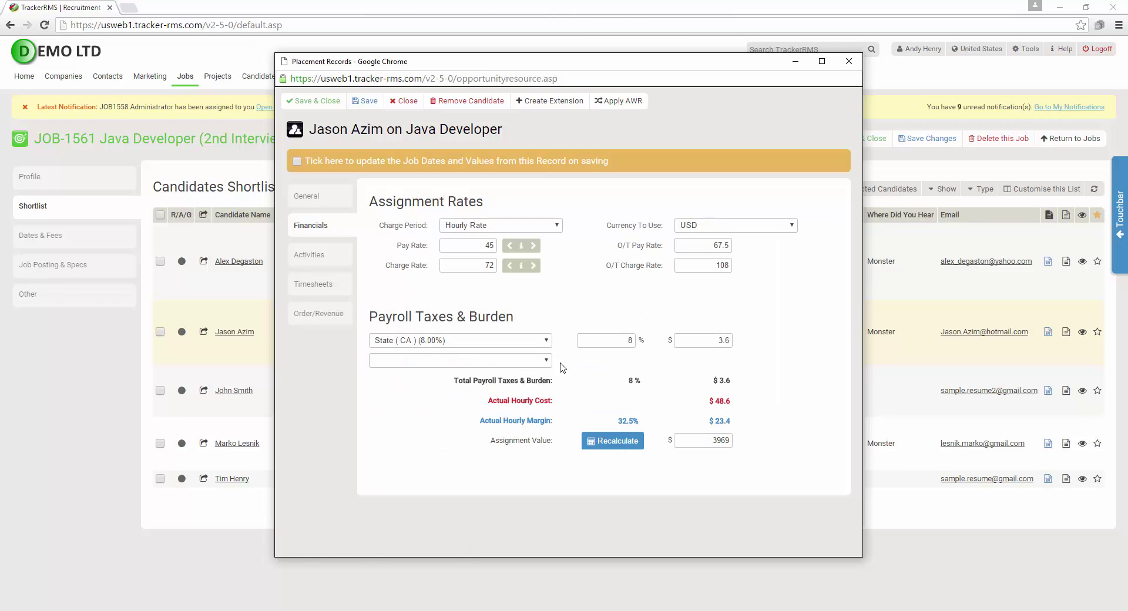
click(473, 361)
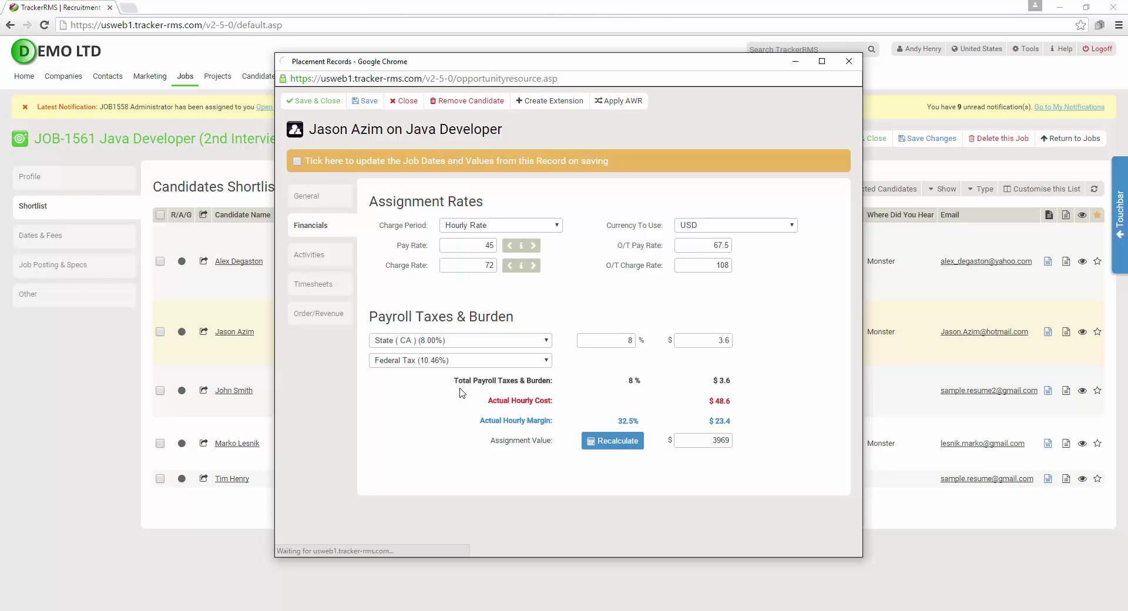
click(459, 381)
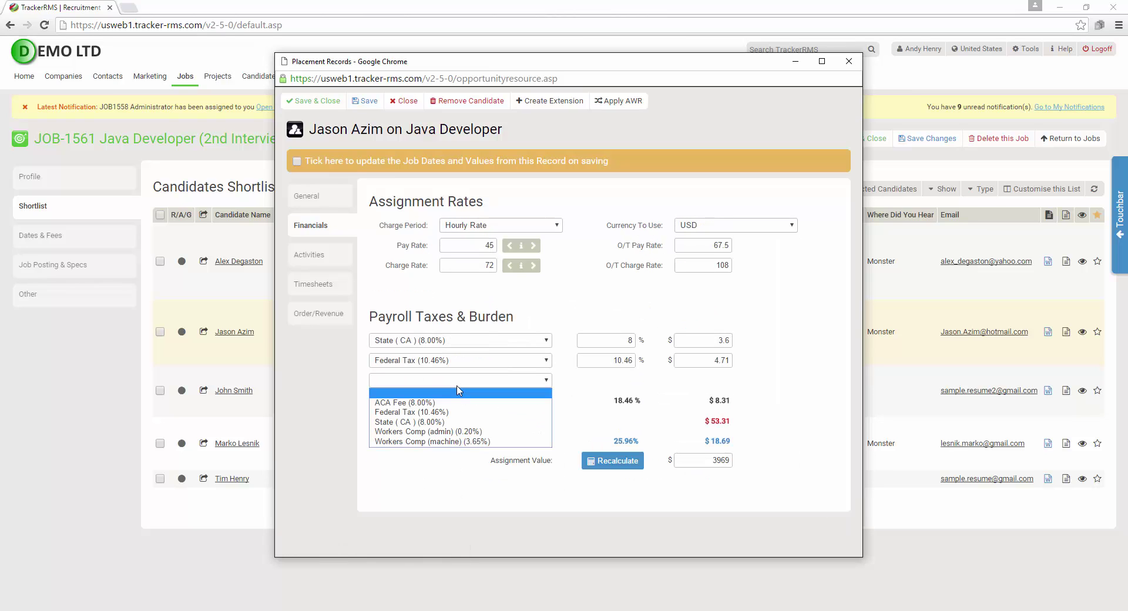
click(459, 432)
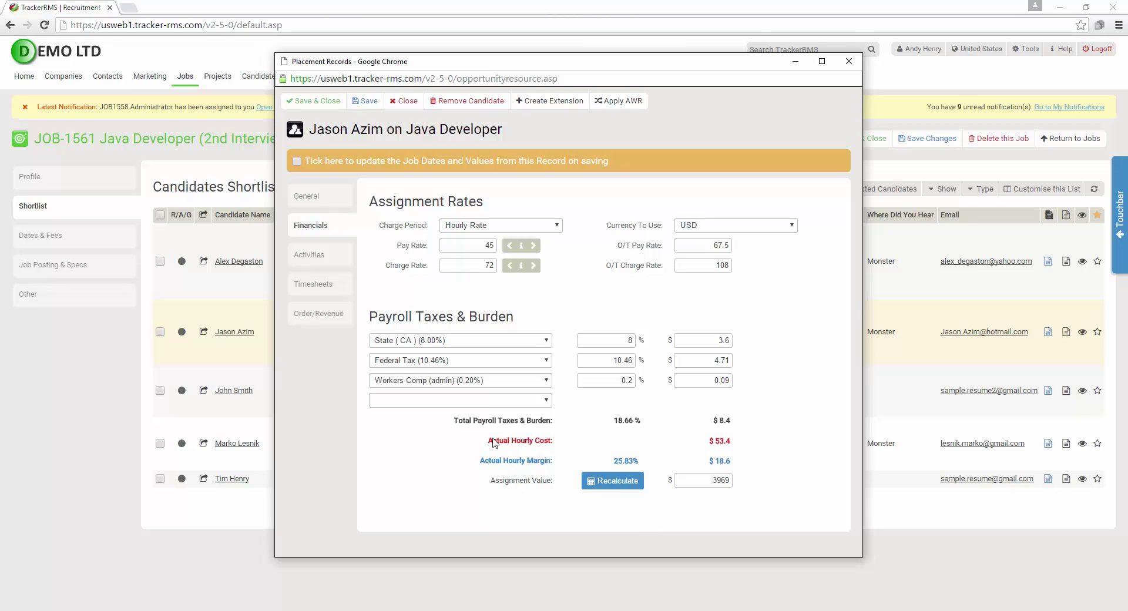
click(319, 197)
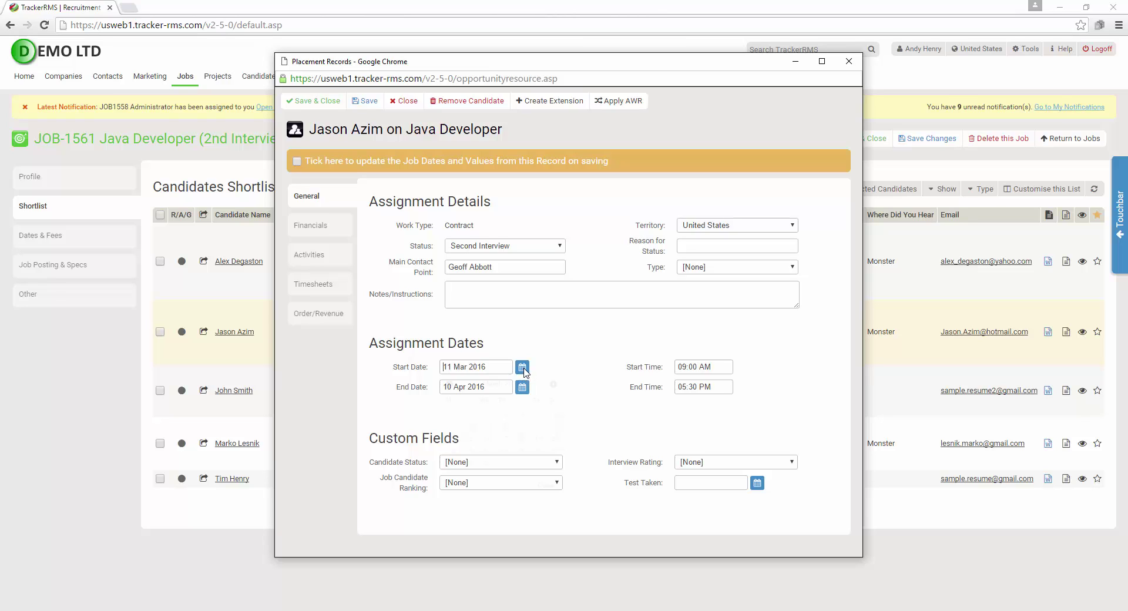
Set the placement's start date to 21 Mar 2016 and end date to 31 Aug 2016
click(522, 368)
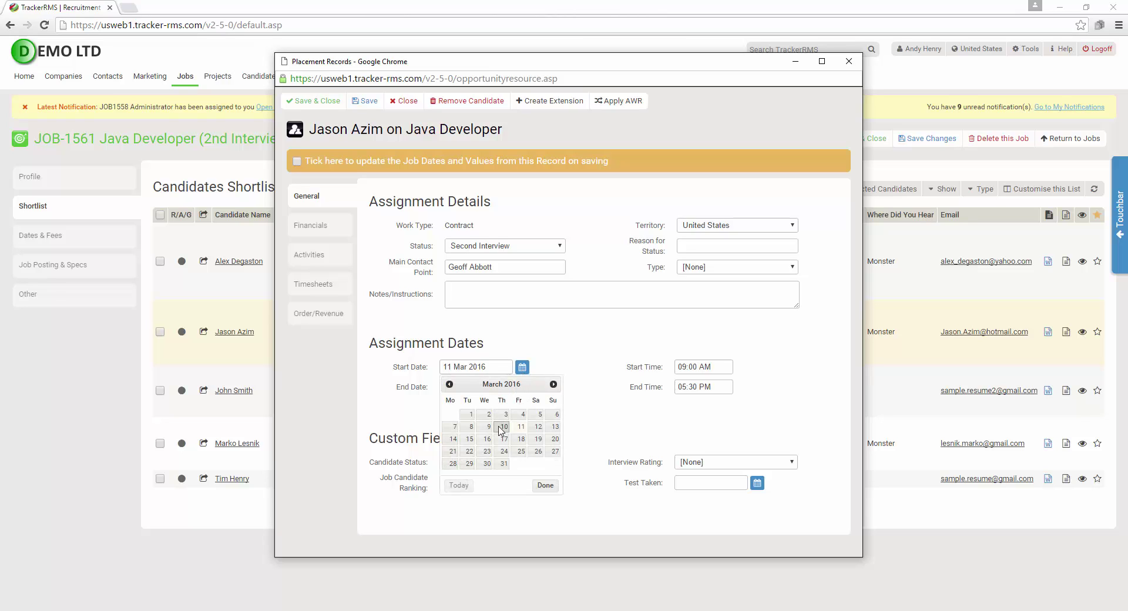
click(453, 453)
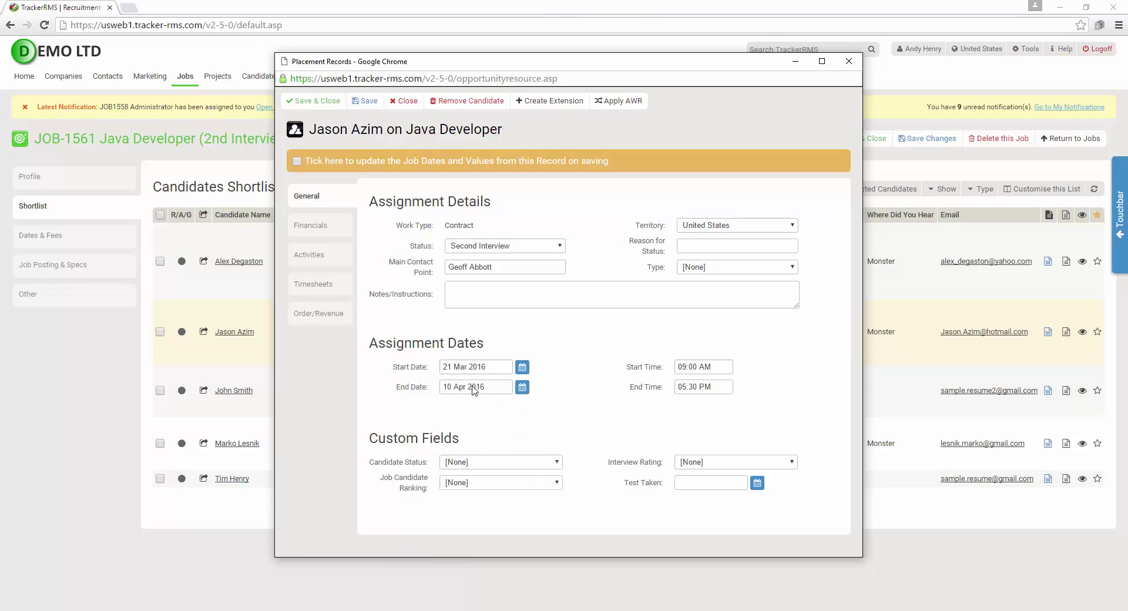
click(522, 387)
click(553, 404)
click(552, 404)
click(552, 404)
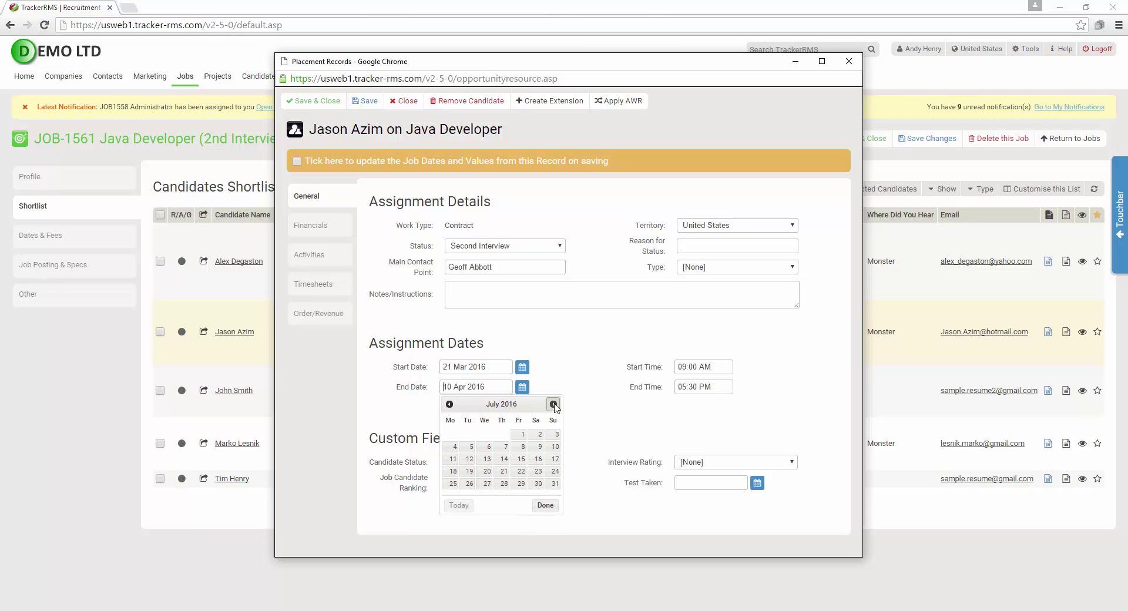
click(553, 404)
click(487, 483)
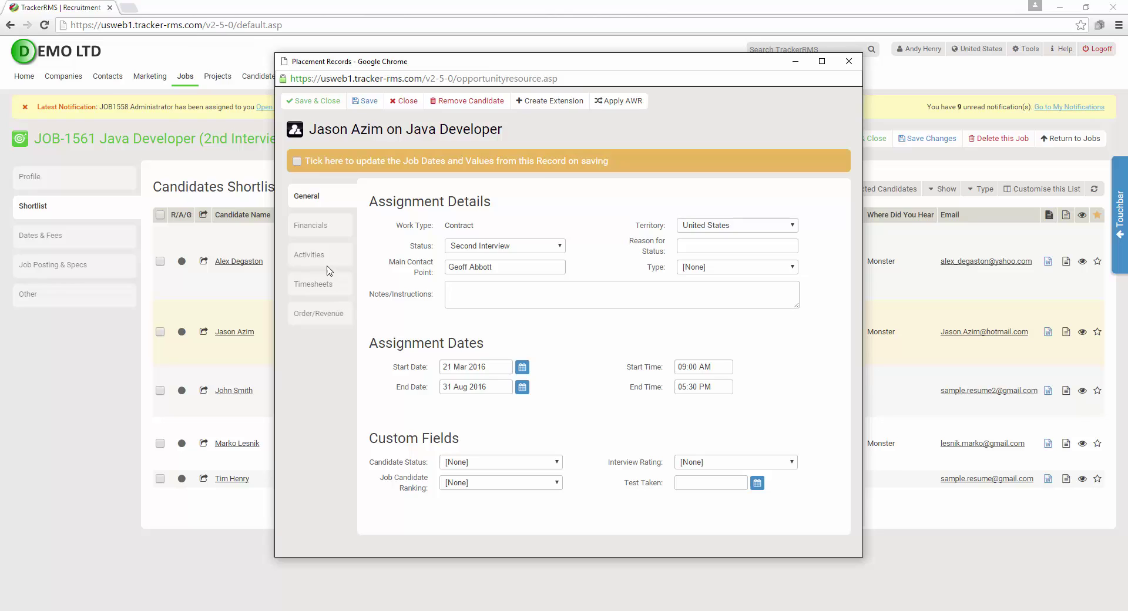
click(322, 226)
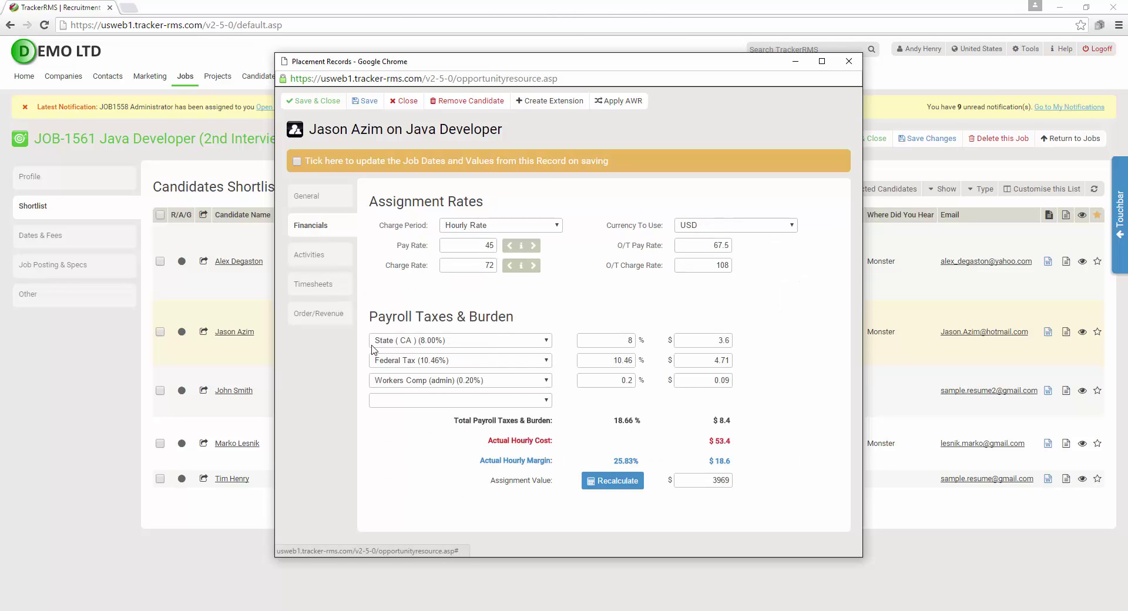
Recalculate the assignment value to 15364 and have job dates and values update on saving
click(626, 483)
click(329, 196)
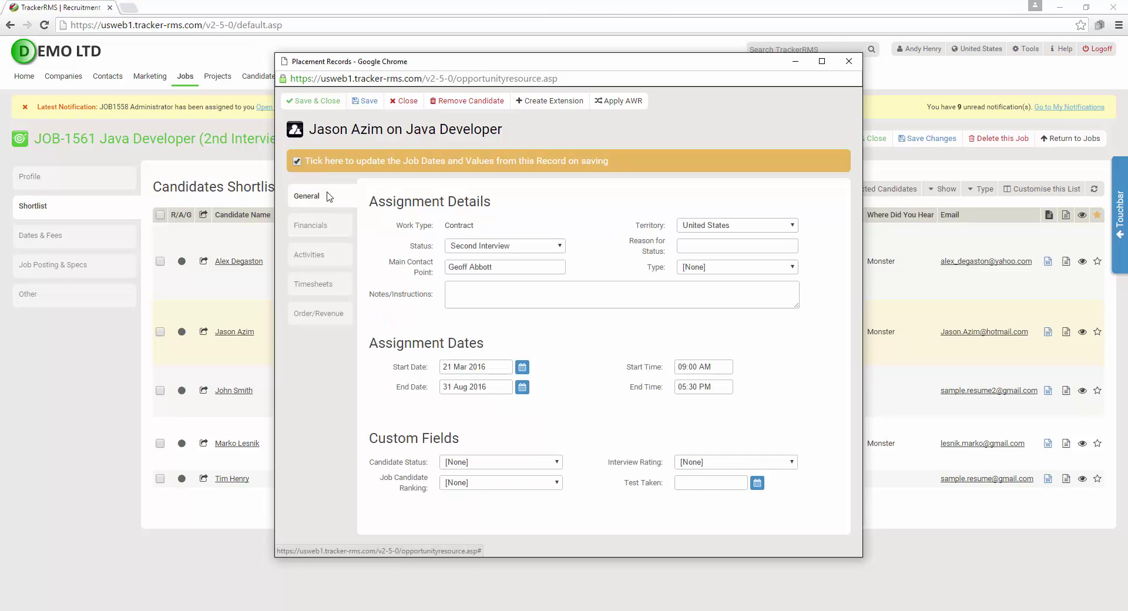
Change the candidate's status to Offer Pending, save the placement, and check the job's dates and fees
click(506, 247)
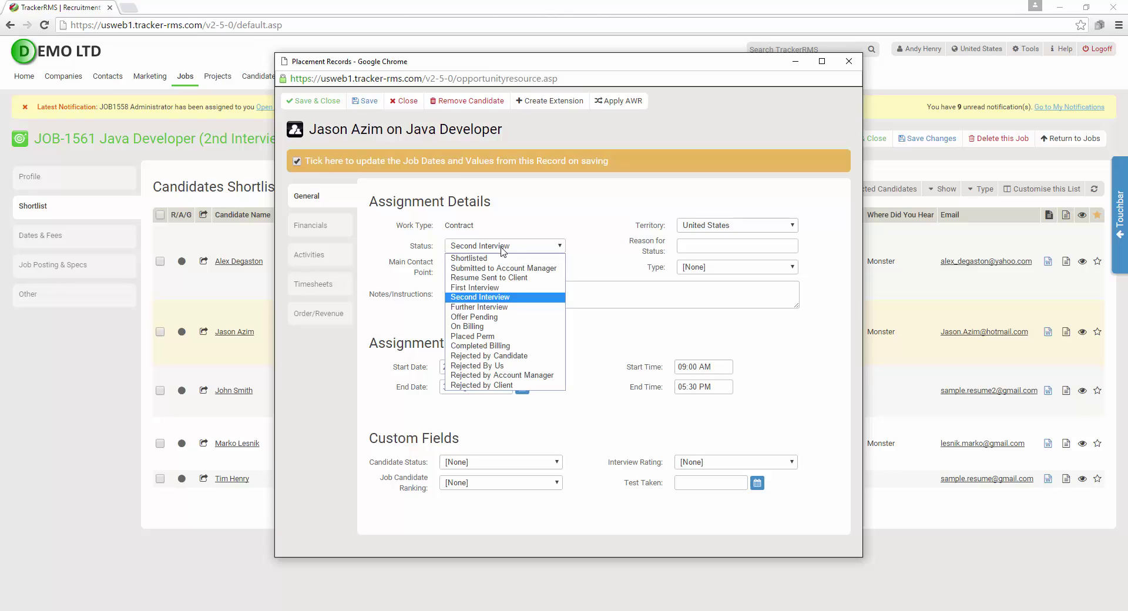
click(509, 318)
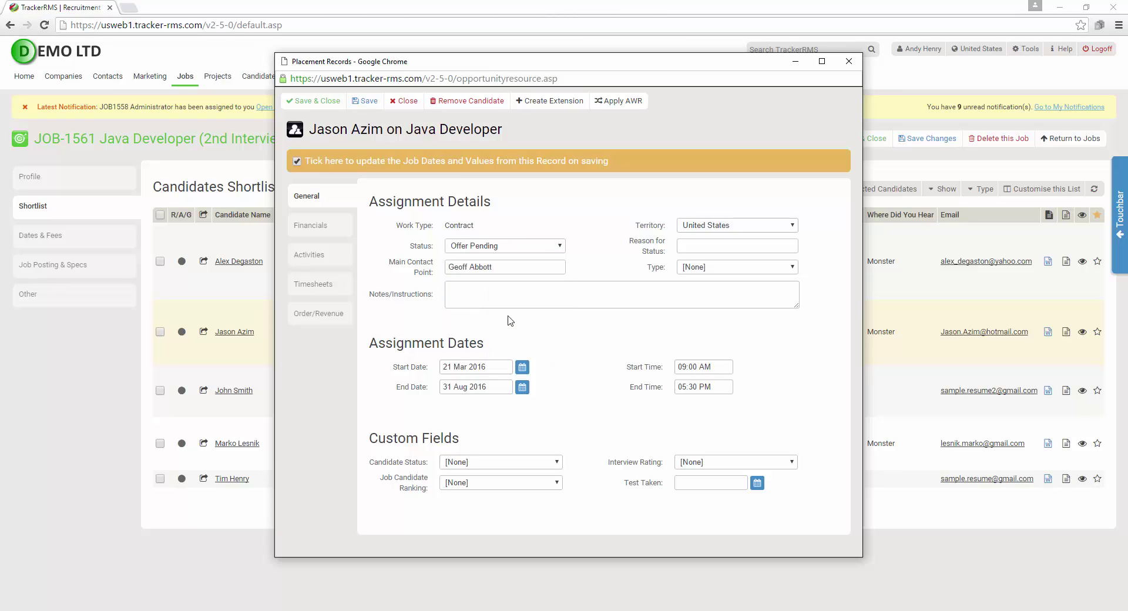
click(313, 105)
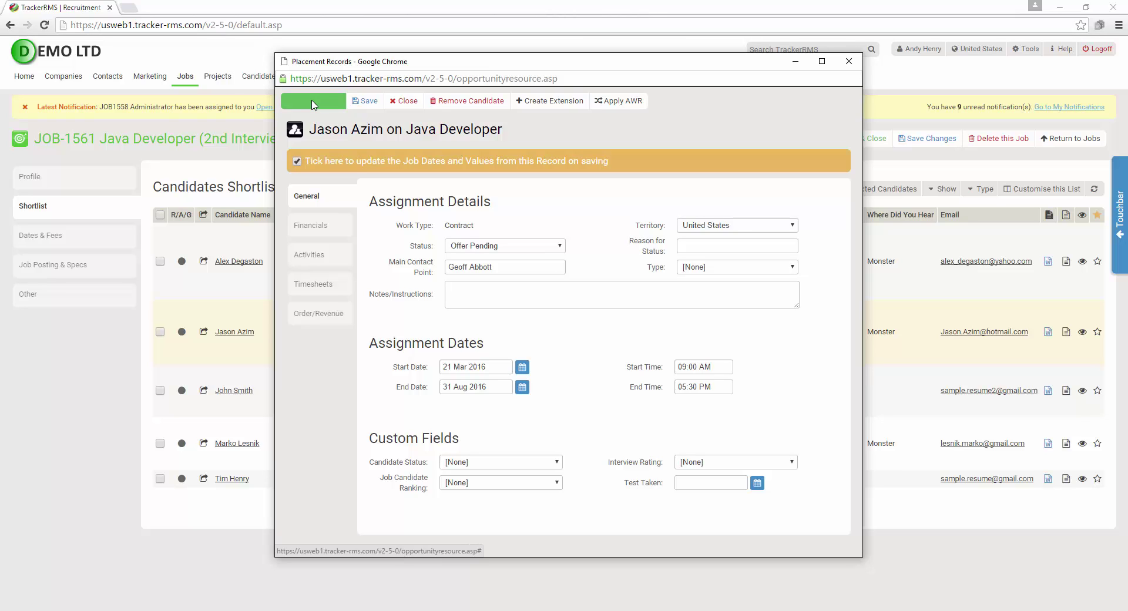
click(313, 105)
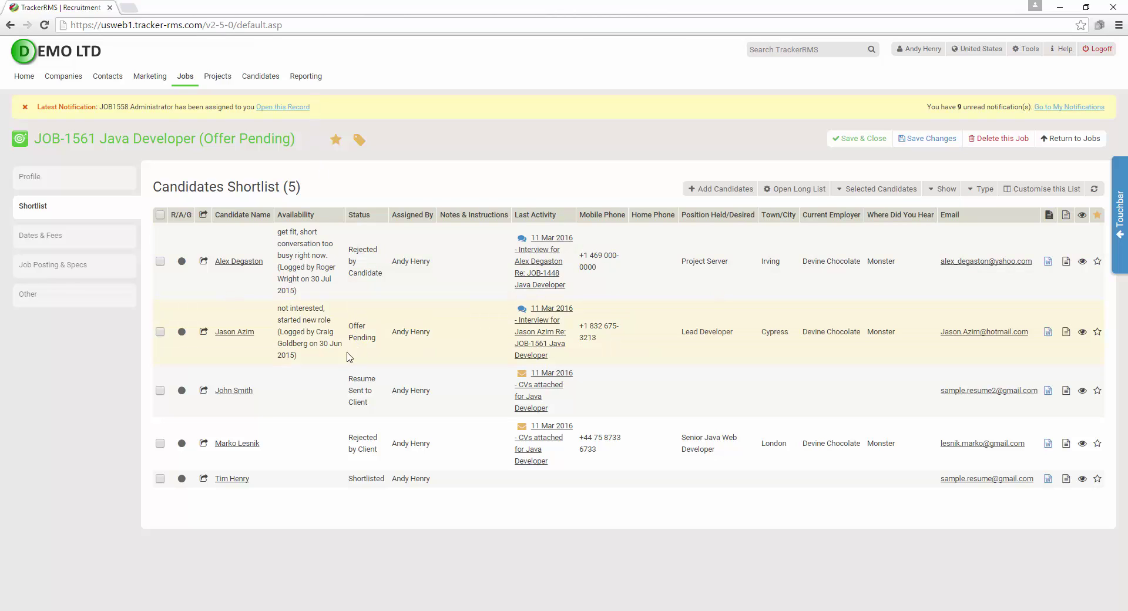
click(73, 240)
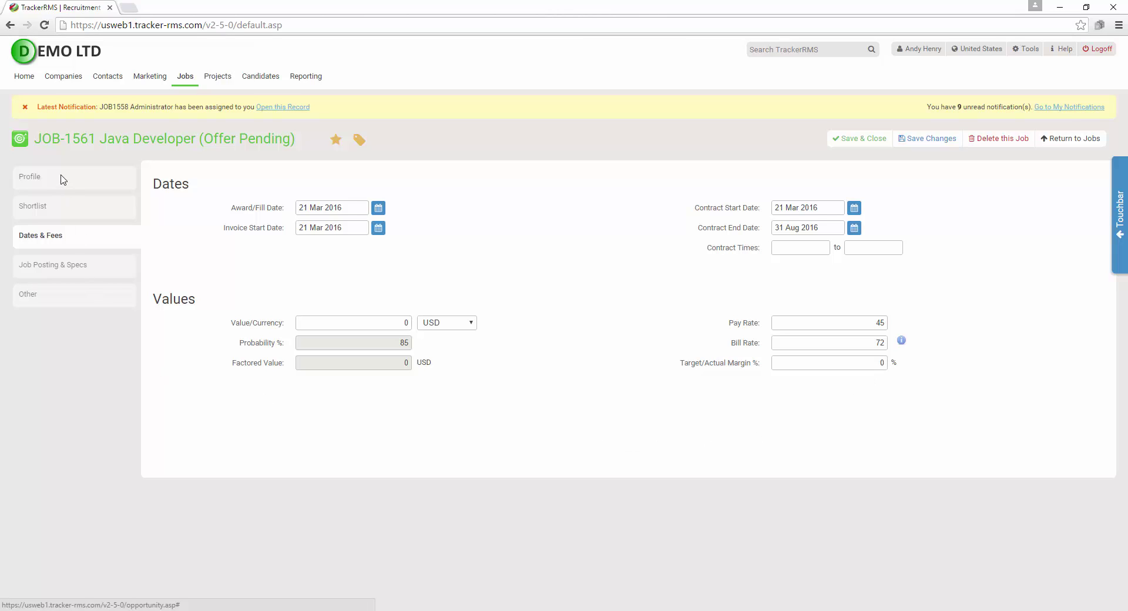
click(49, 209)
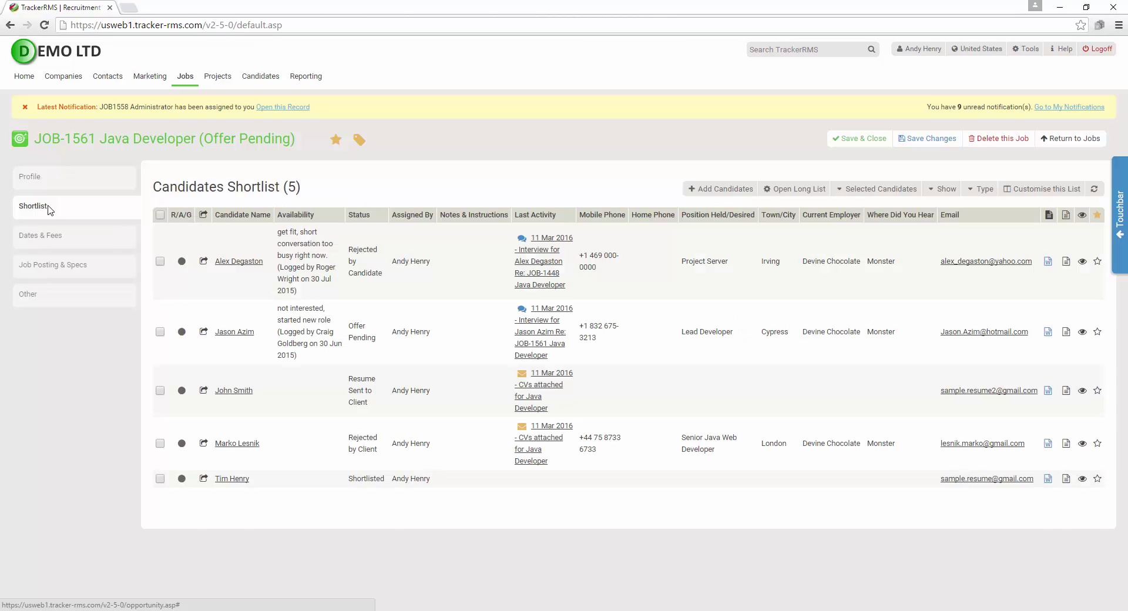
Reopen the candidate's placement, change its status to On Billing, and save it
click(235, 332)
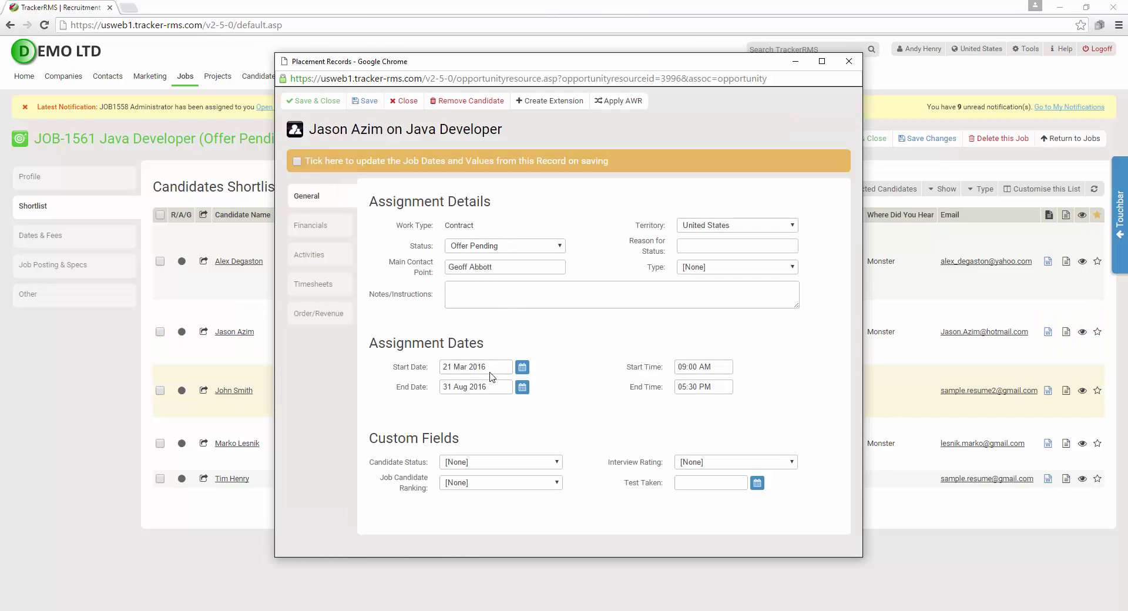
drag(467, 444, 359, 442)
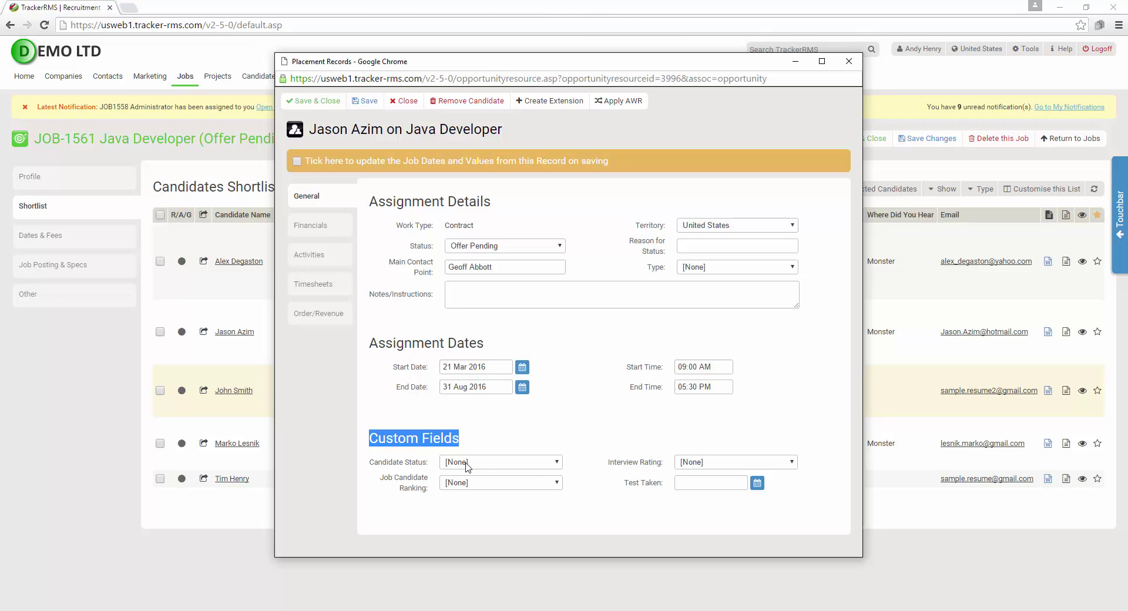
click(425, 441)
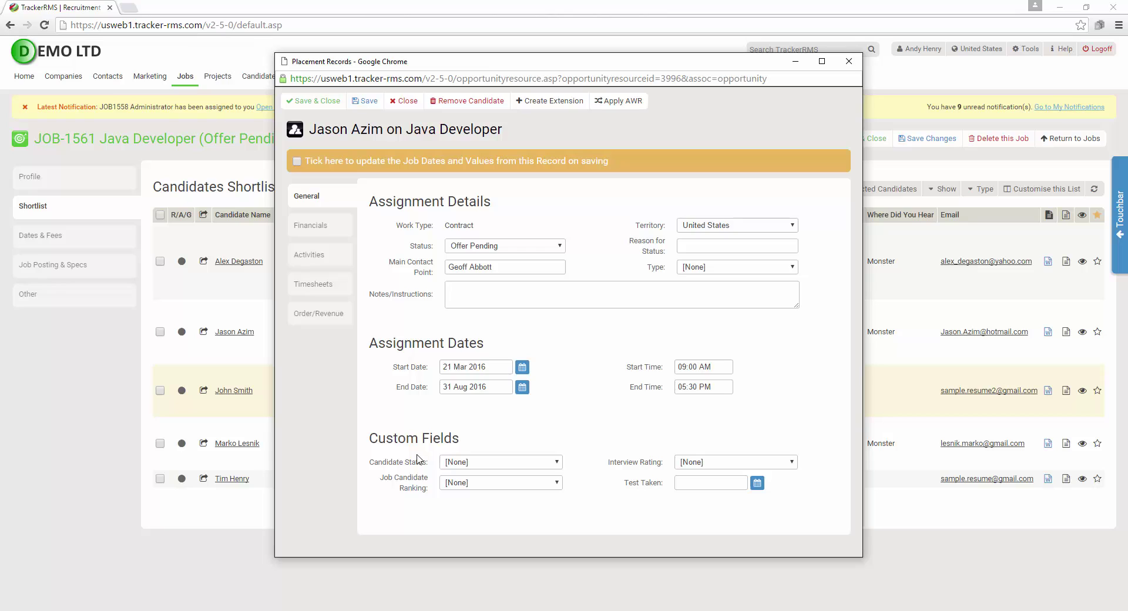
click(495, 247)
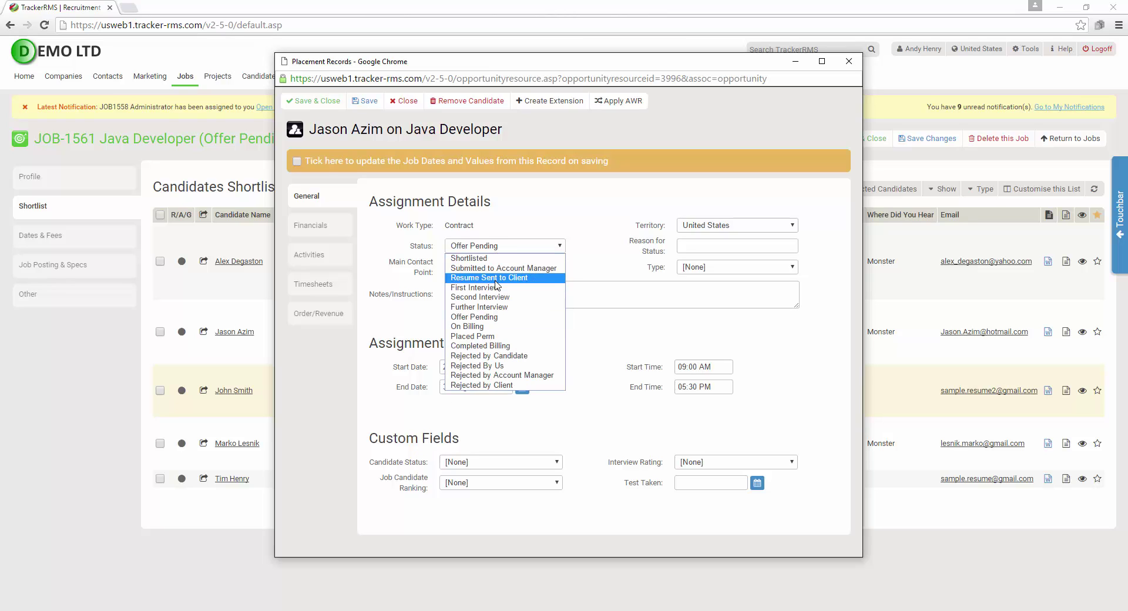
click(496, 327)
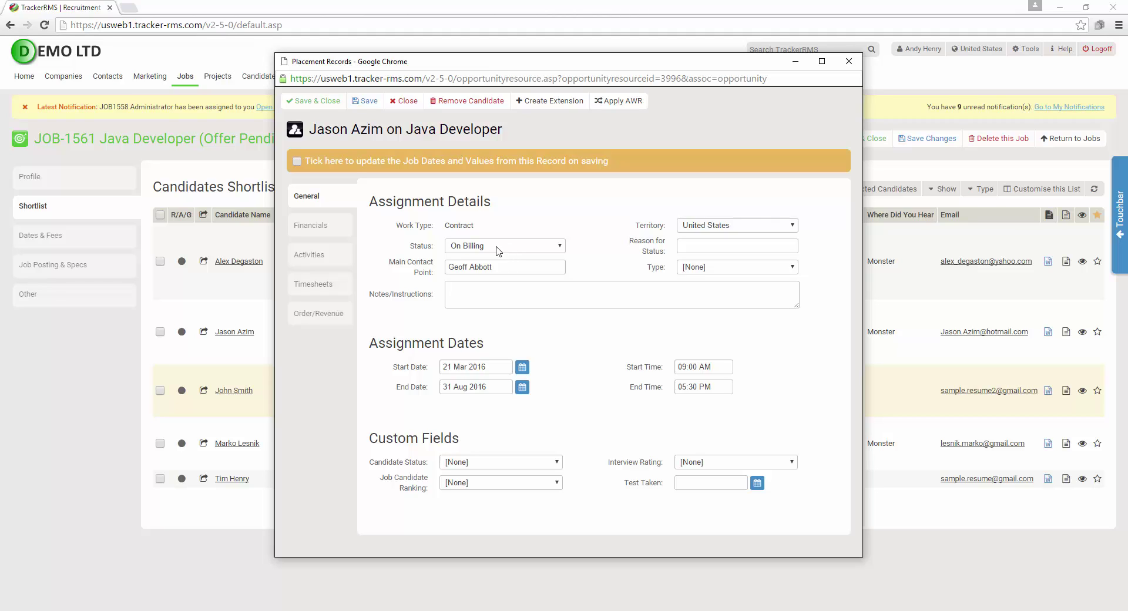
click(300, 103)
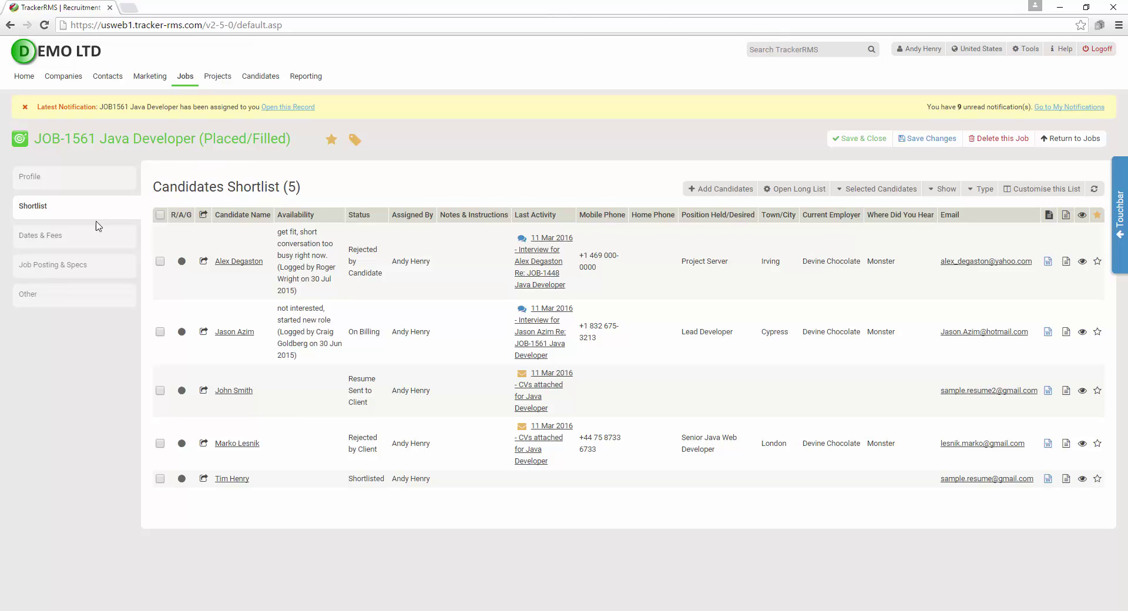
Check JOB-1561's Dates & Fees, then return to the Open Jobs list
click(35, 233)
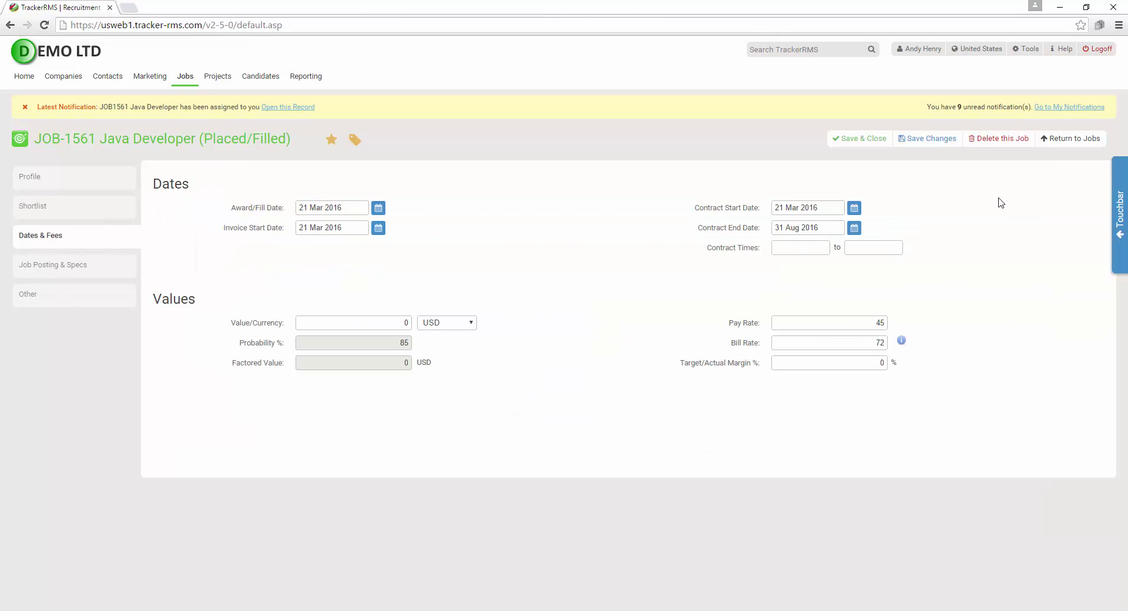
click(1075, 143)
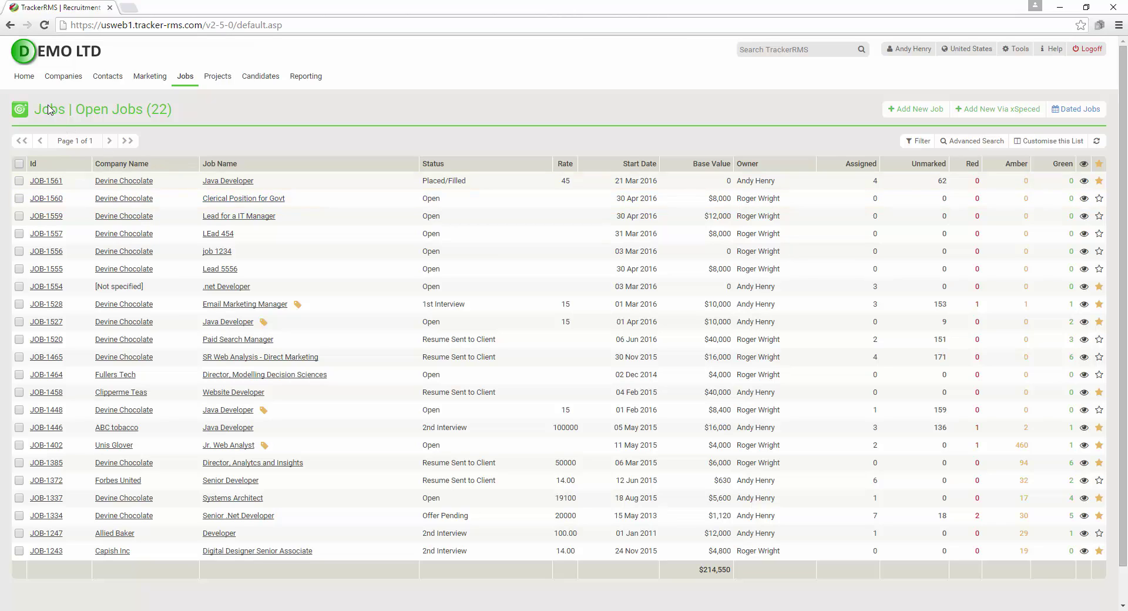
mouse_move(27, 80)
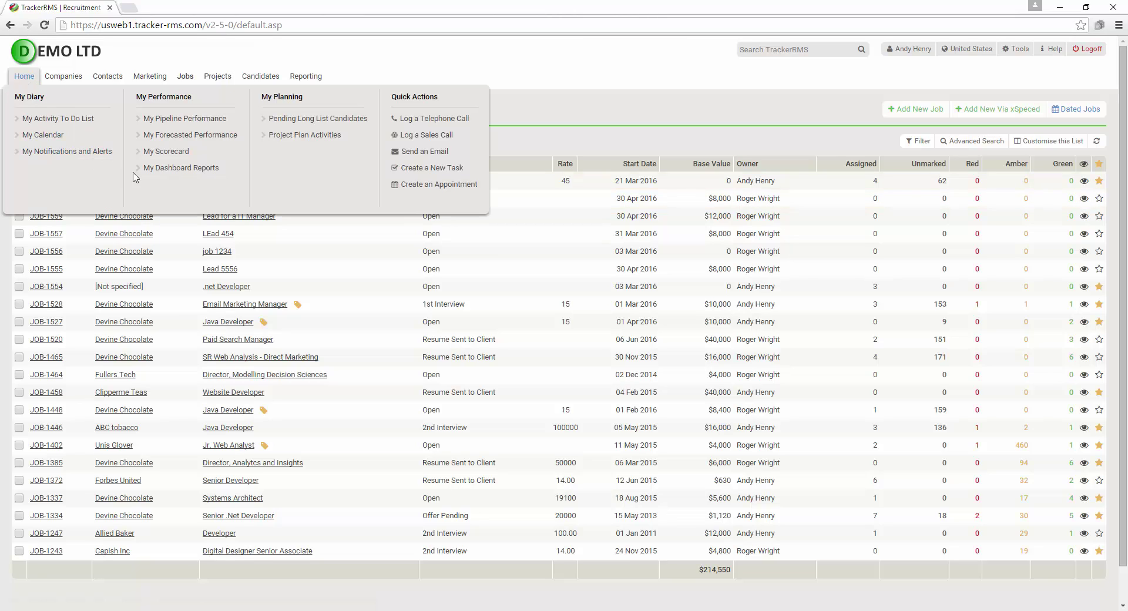
Open My Scorecard and show, then hide, the New Jobs detail table
click(176, 154)
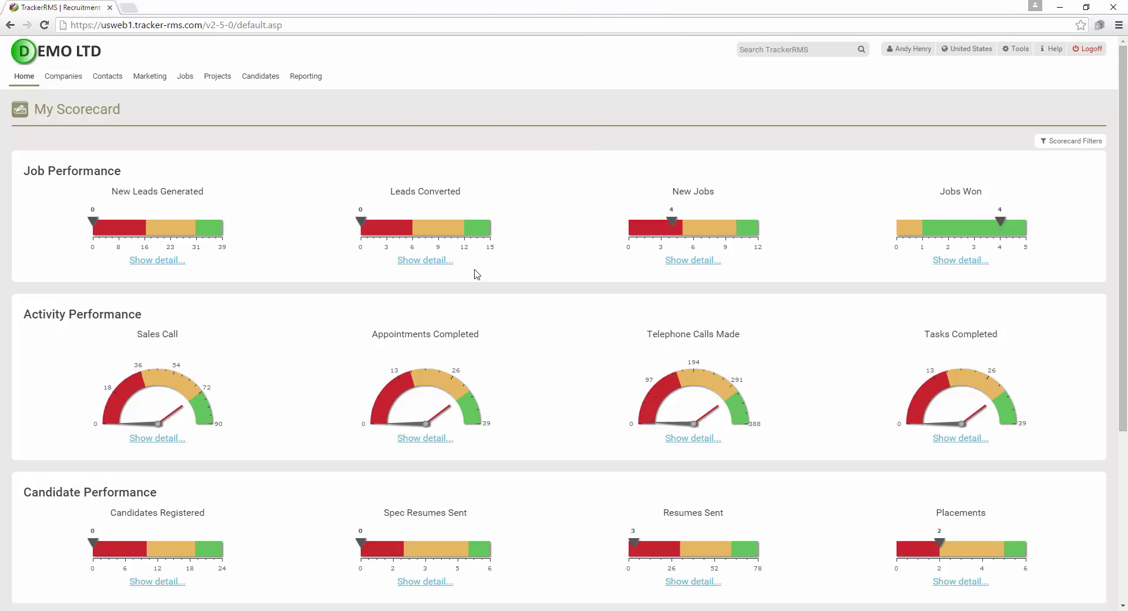
scroll(585, 223, down, 3)
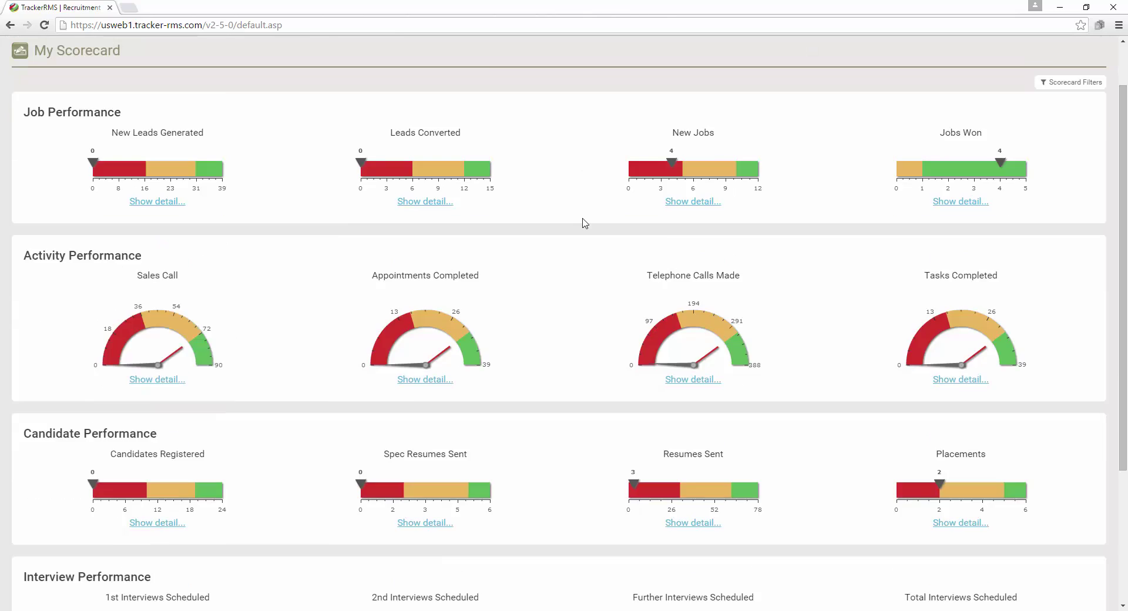
scroll(584, 223, up, 2)
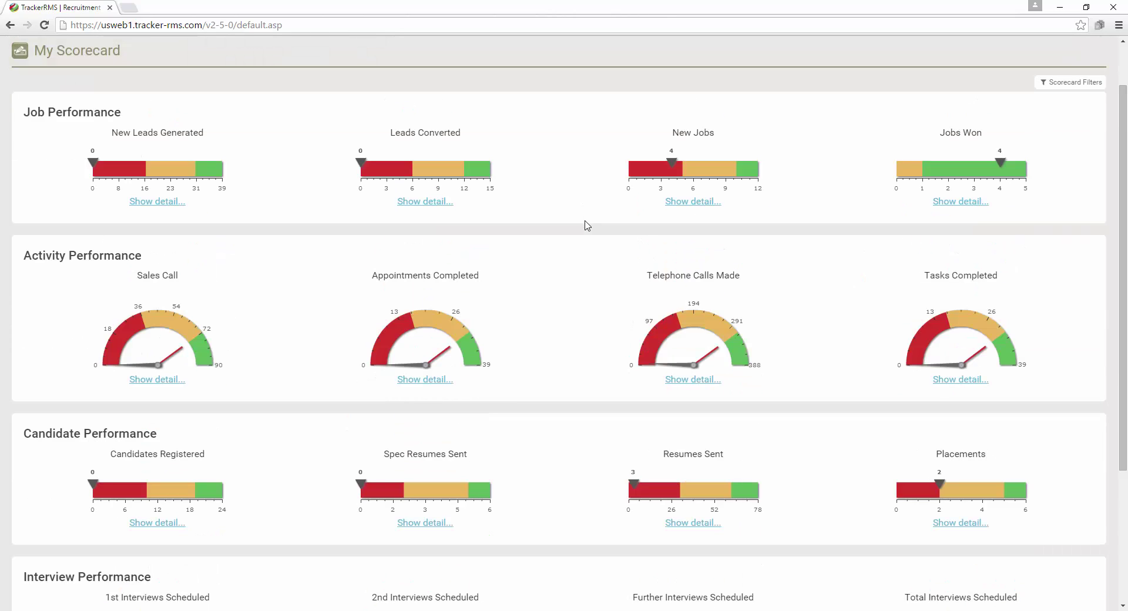
click(690, 202)
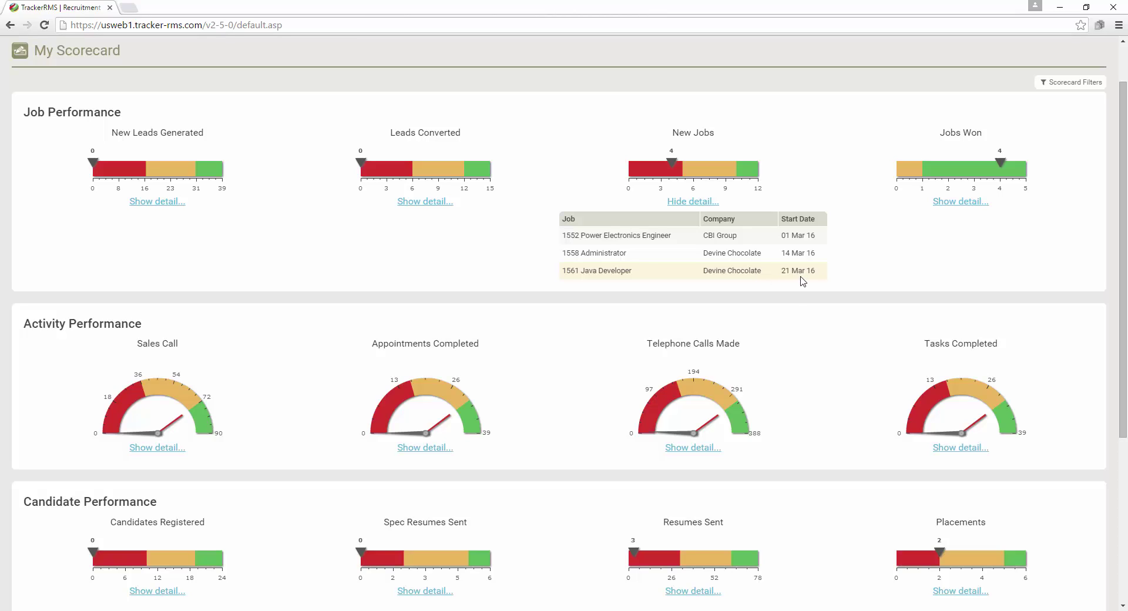
drag(816, 272, 539, 277)
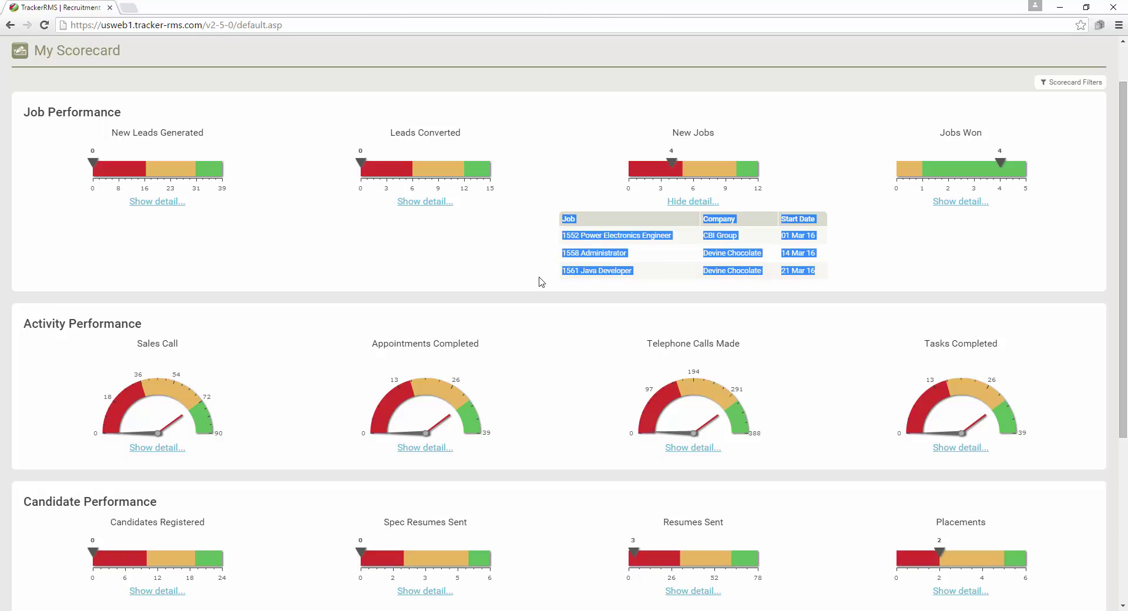
click(581, 284)
click(672, 205)
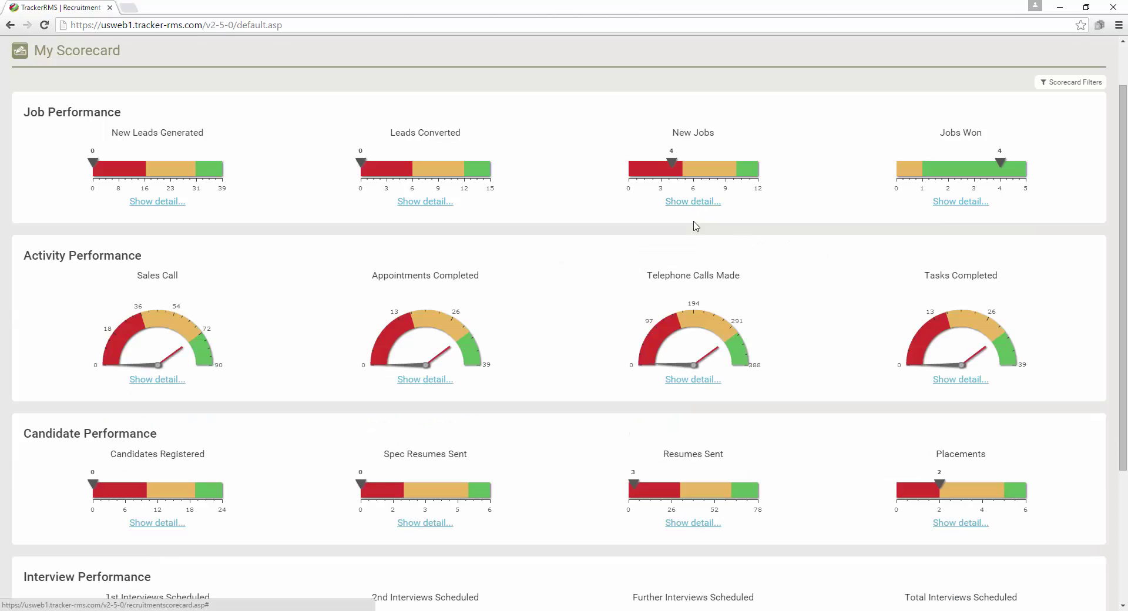
Review the Jobs Won, Candidates Registered, Resumes Sent and Placements details, leaving Resumes Sent open
click(958, 201)
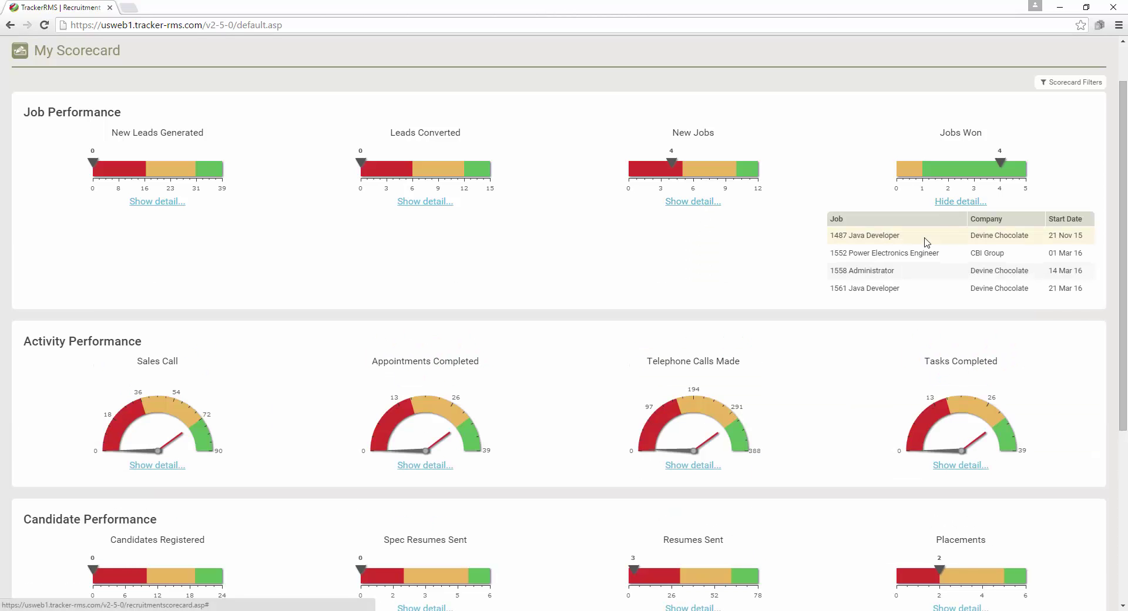
click(944, 230)
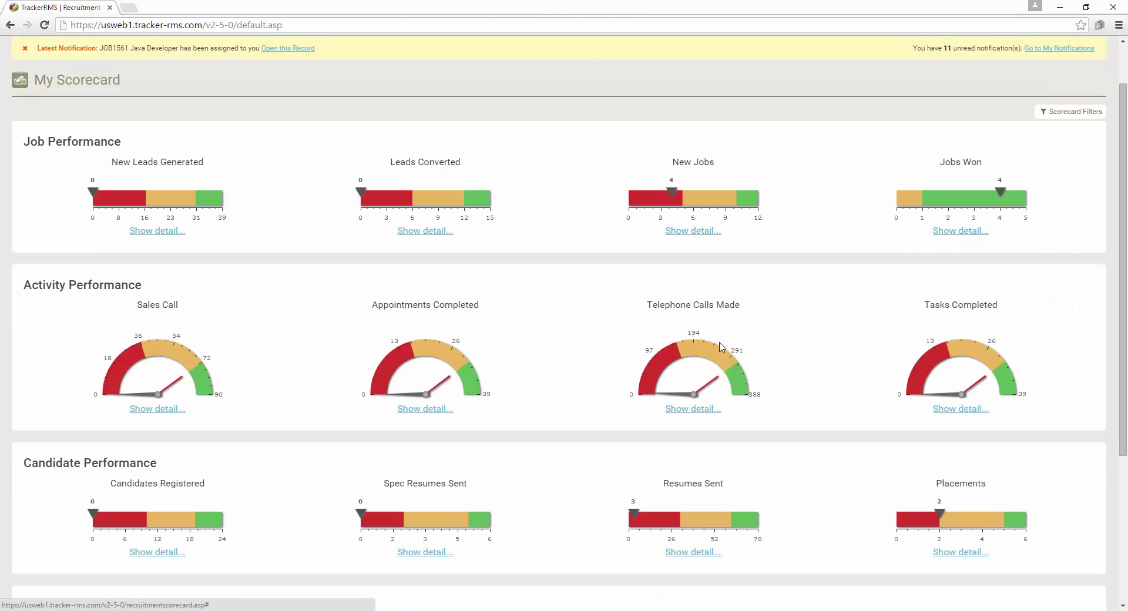
scroll(164, 395, down, 3)
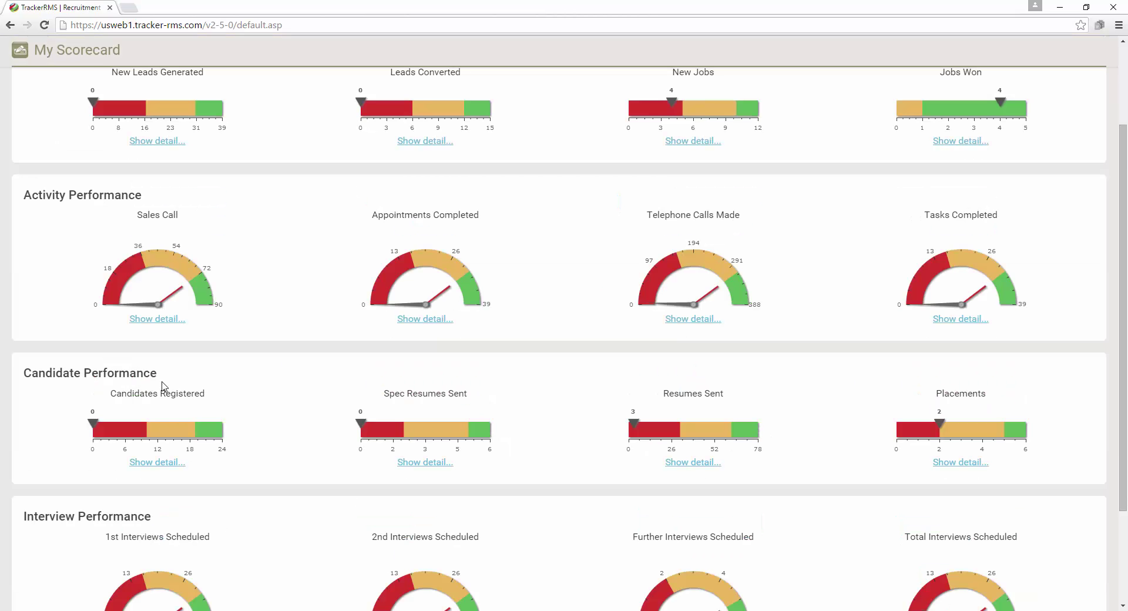
click(158, 403)
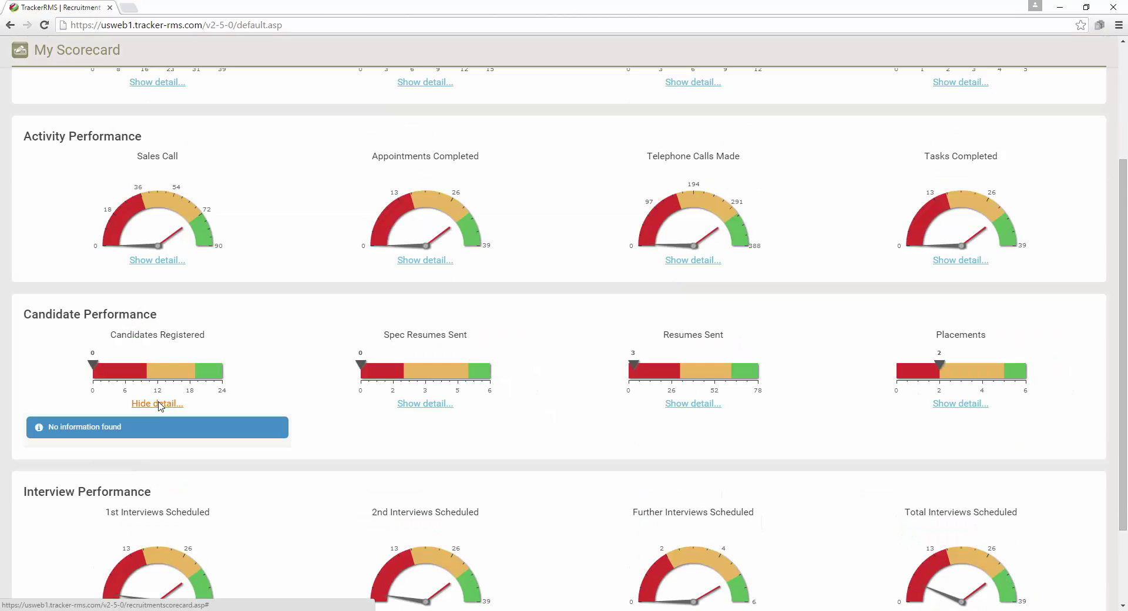
click(159, 404)
scroll(159, 403, down, 2)
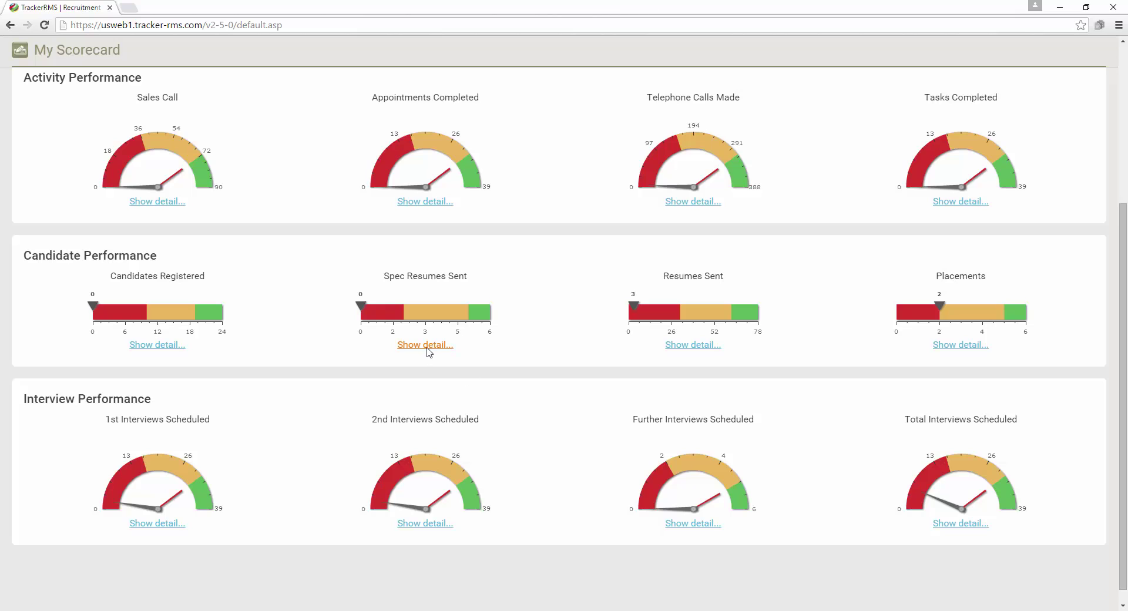
click(686, 346)
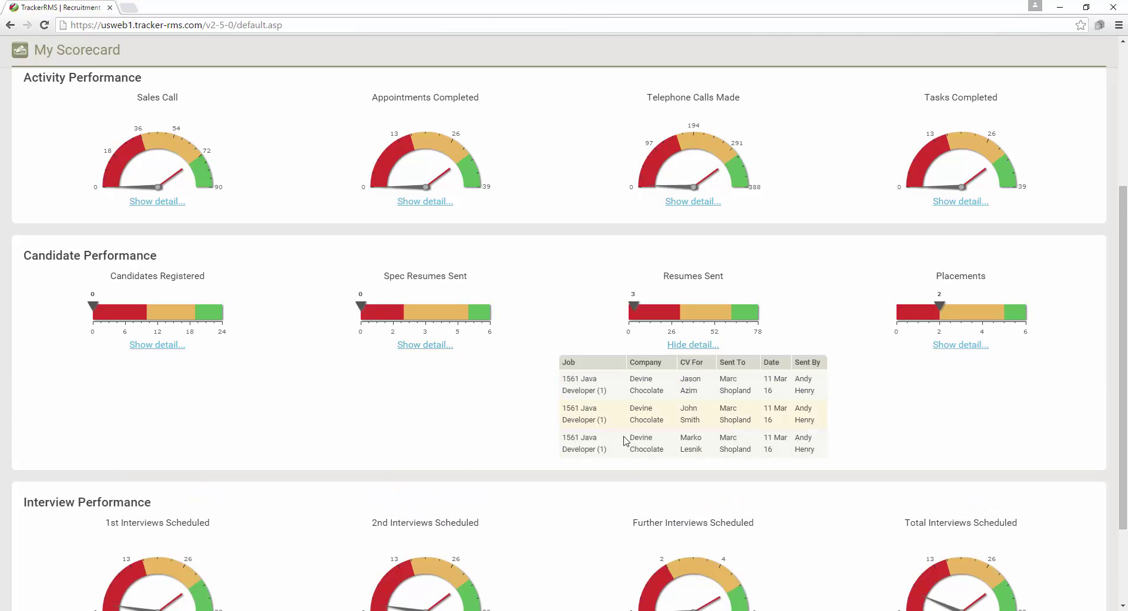
click(968, 346)
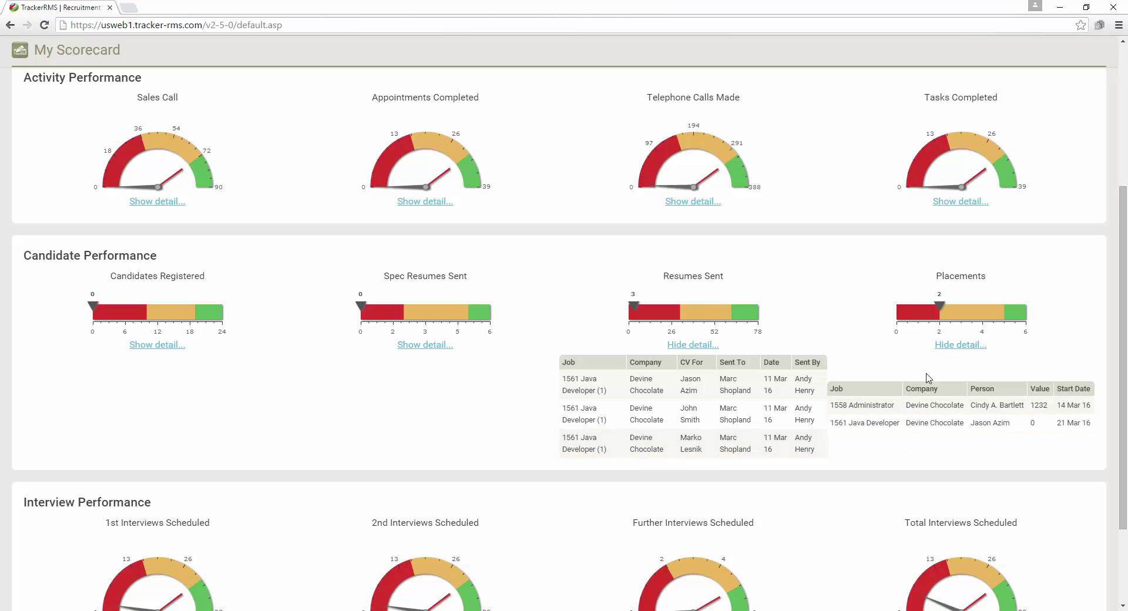
click(947, 345)
Show and hide the 1st and 2nd Interviews Scheduled details, then scroll back to the top
scroll(638, 512, down, 3)
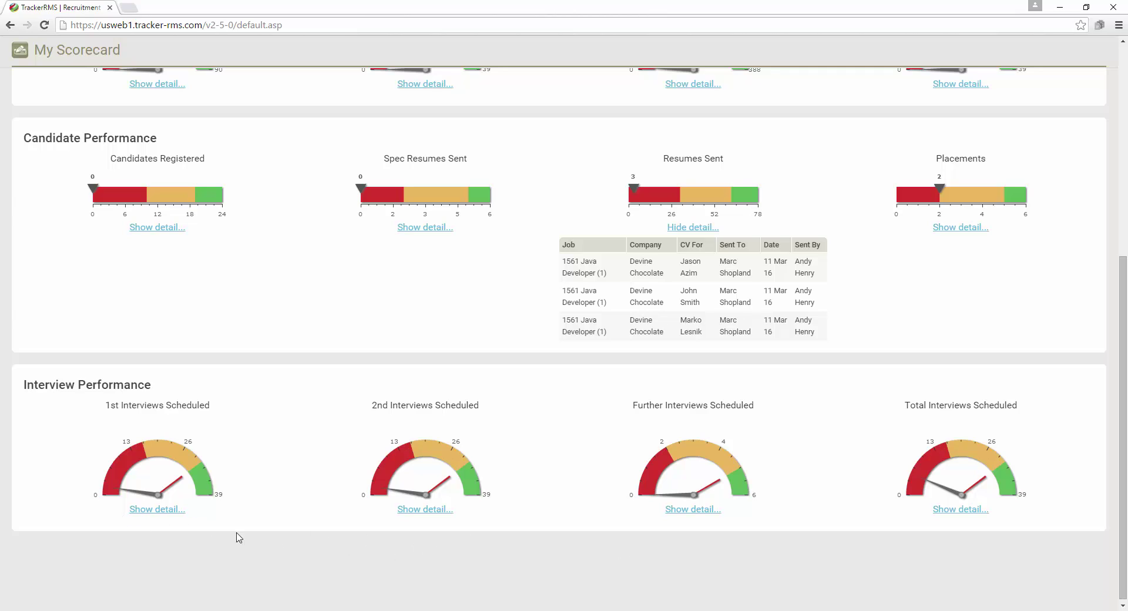
click(156, 509)
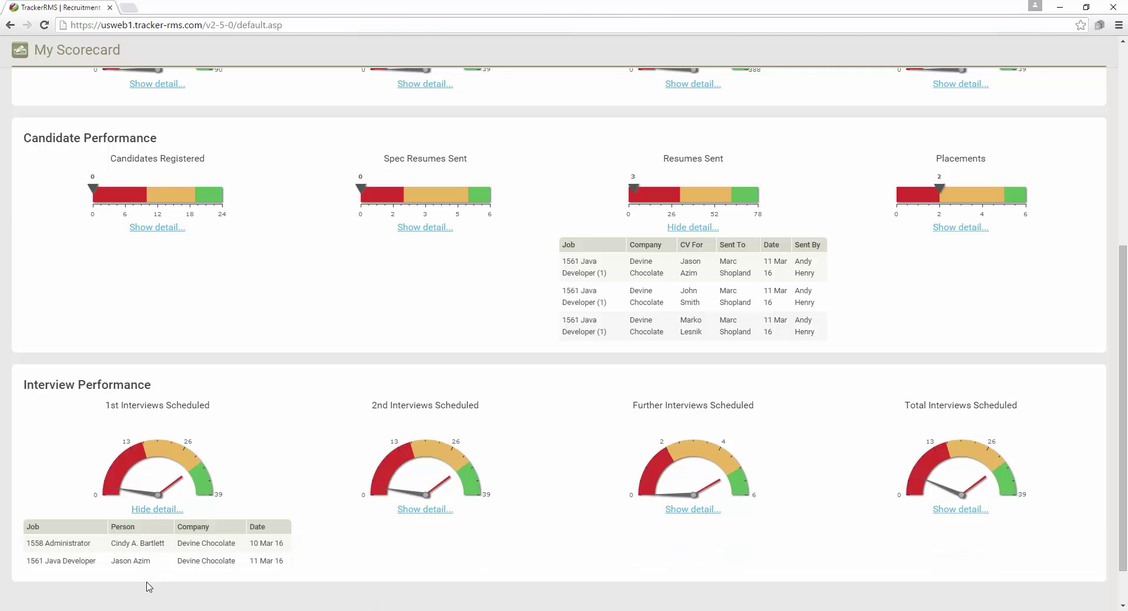
click(423, 510)
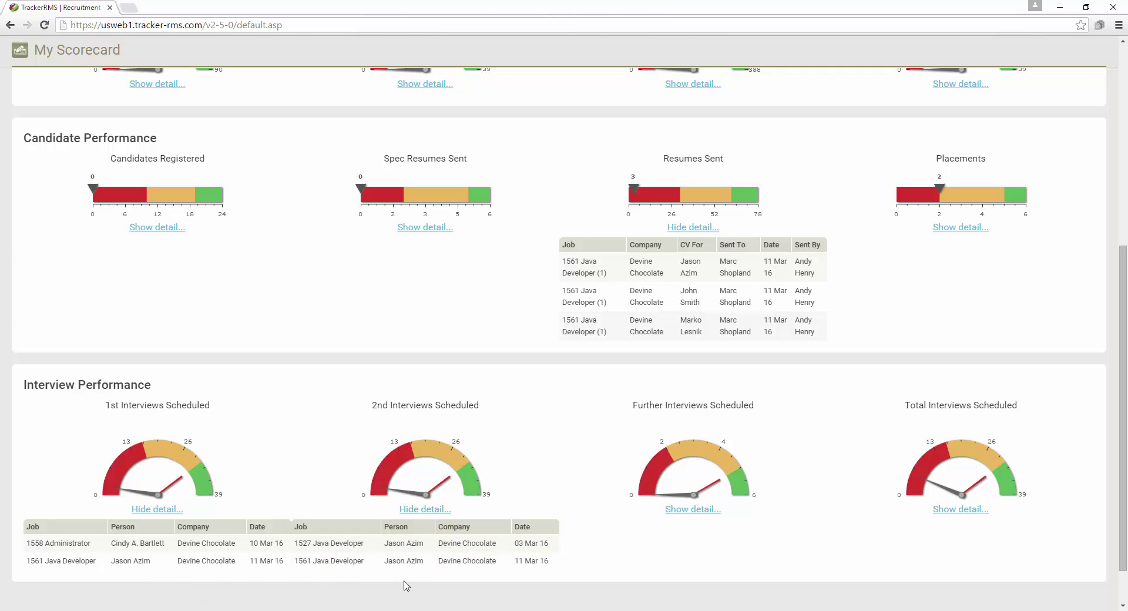
click(423, 509)
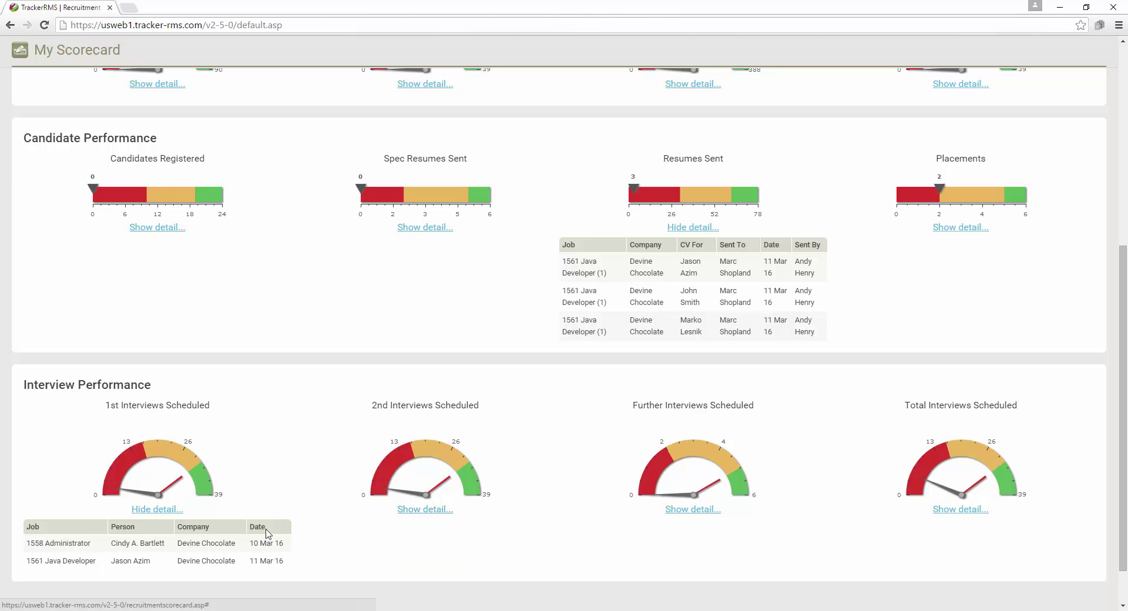
click(171, 511)
scroll(174, 515, up, 7)
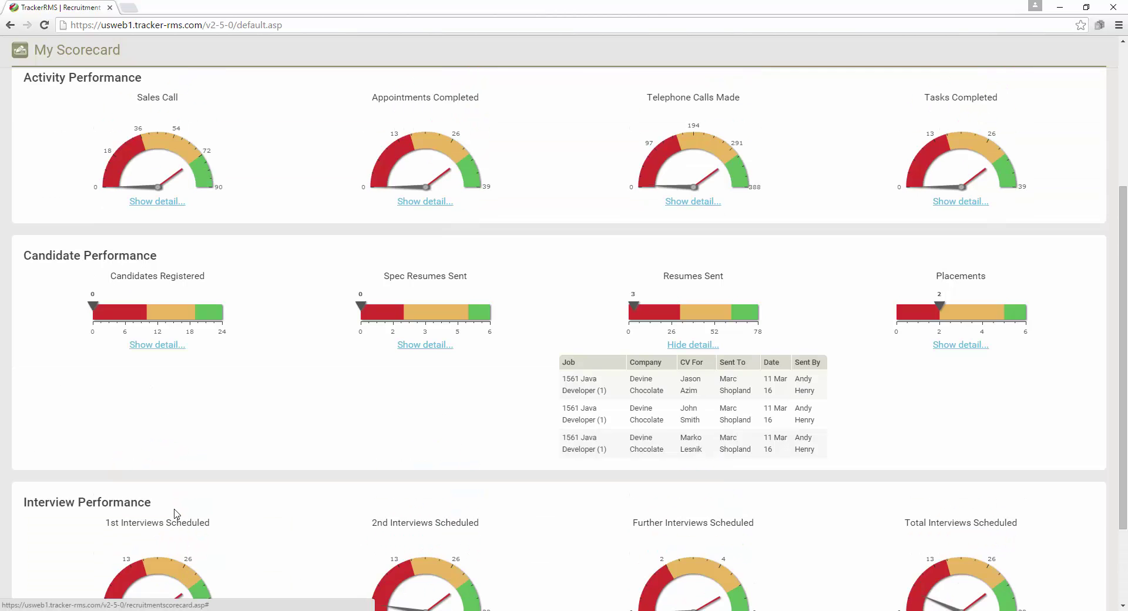